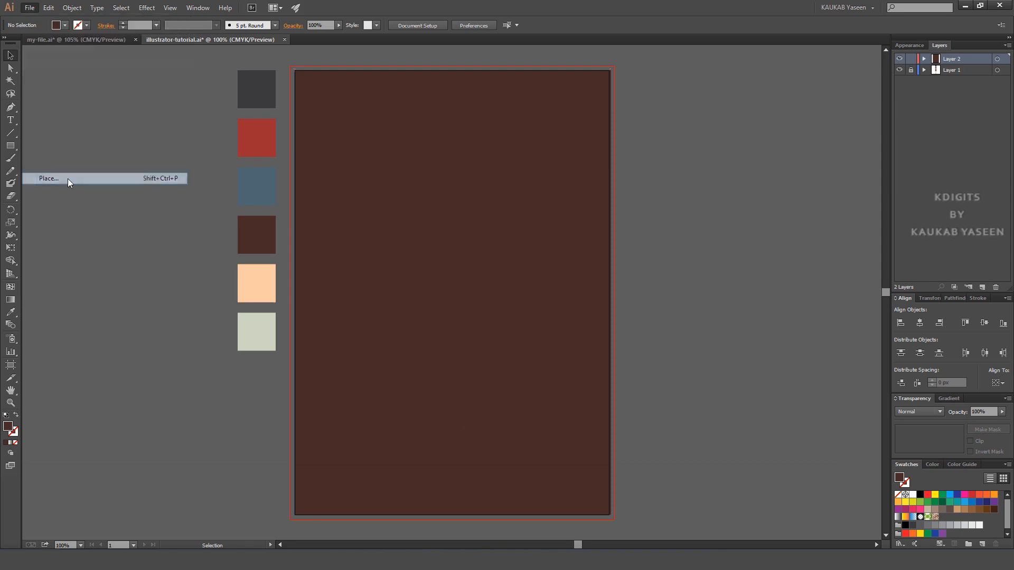
Step: Place the shabby paper image on Layer 2, spanning the full width of the artboard from its upper-left corner
{"action": "left_click", "coordinate": [171, 157]}
{"action": "double_click", "coordinate": [166, 157]}
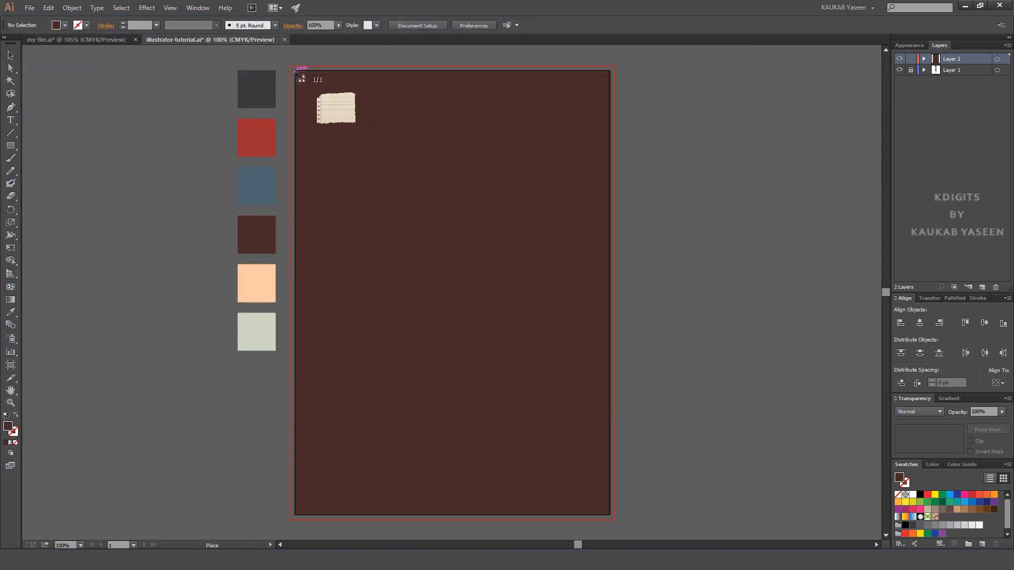
{"action": "left_click_drag", "start_coordinate": [611, 332], "coordinate": [611, 334]}
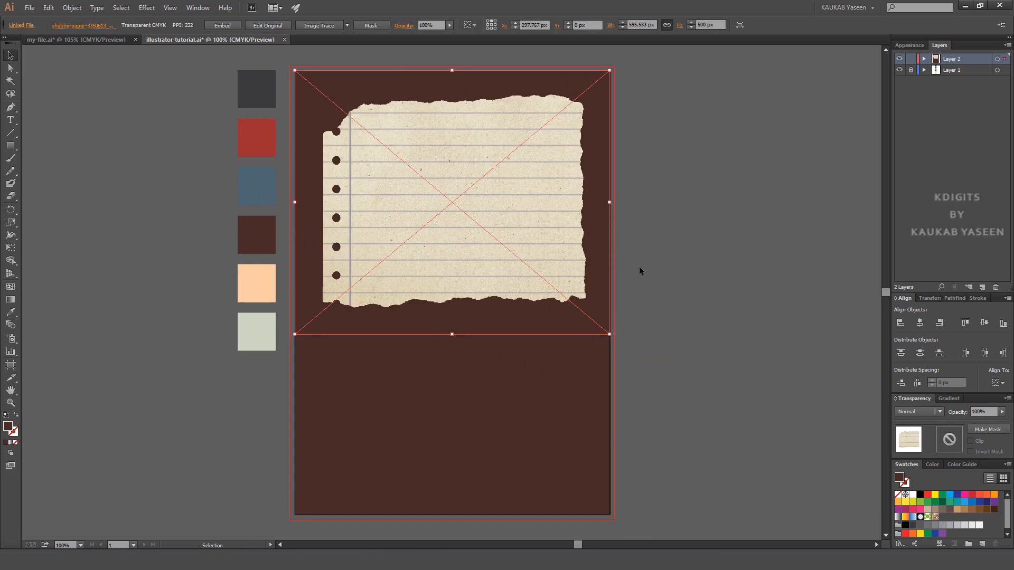
Step: Rotate the placed paper image 90° counterclockwise so the punched holes face down, and position it toward the middle of the artboard
{"action": "left_click", "coordinate": [652, 235]}
{"action": "left_click", "coordinate": [497, 206]}
{"action": "left_click_drag", "start_coordinate": [614, 344], "coordinate": [503, 233]}
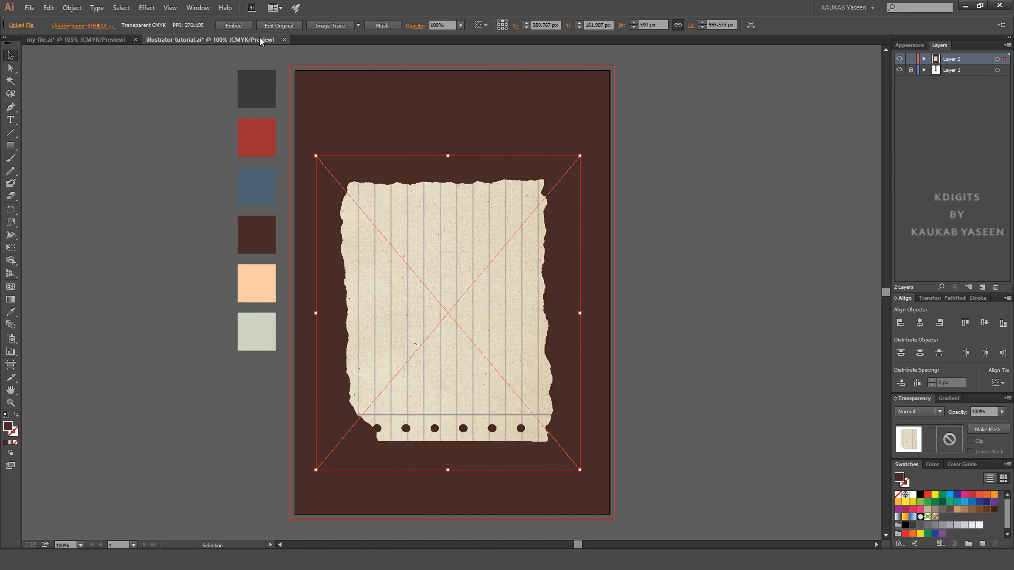
Step: Embed the paper image and convert it to expanded vector paths using the High Fidelity Photo image trace preset
{"action": "left_click", "coordinate": [233, 26]}
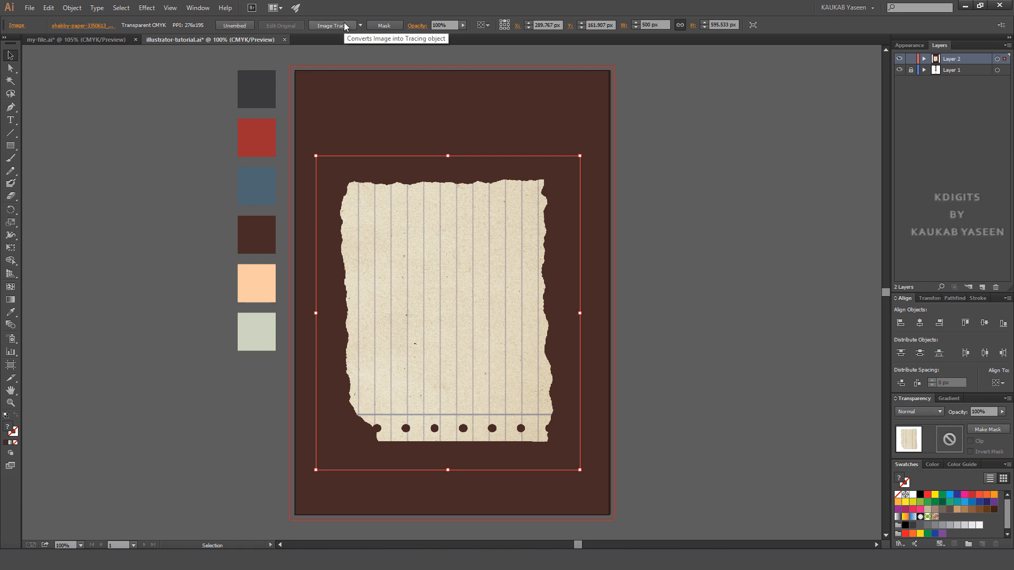
{"action": "left_click", "coordinate": [360, 25]}
{"action": "left_click", "coordinate": [381, 65]}
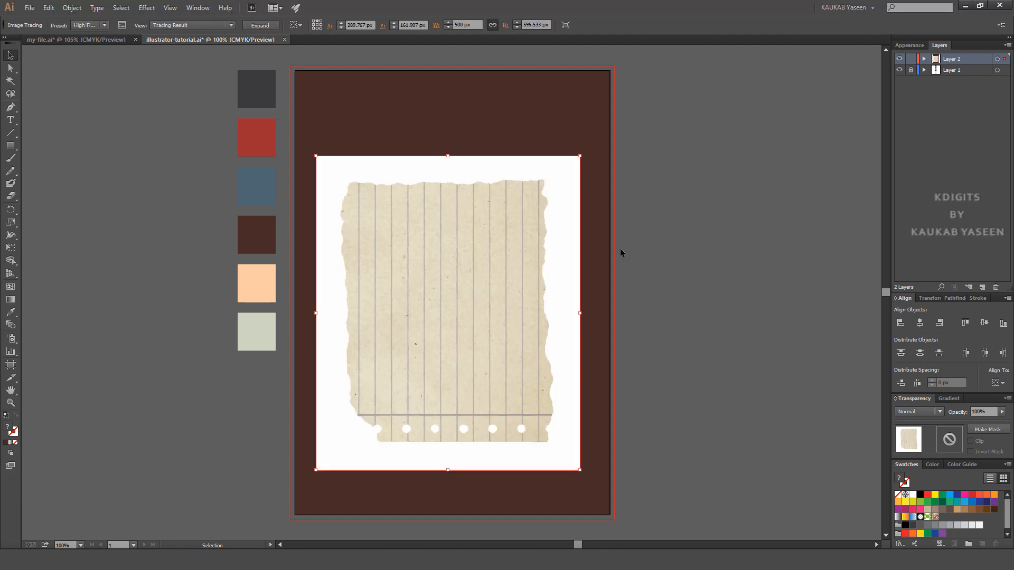
{"action": "left_click", "coordinate": [258, 29]}
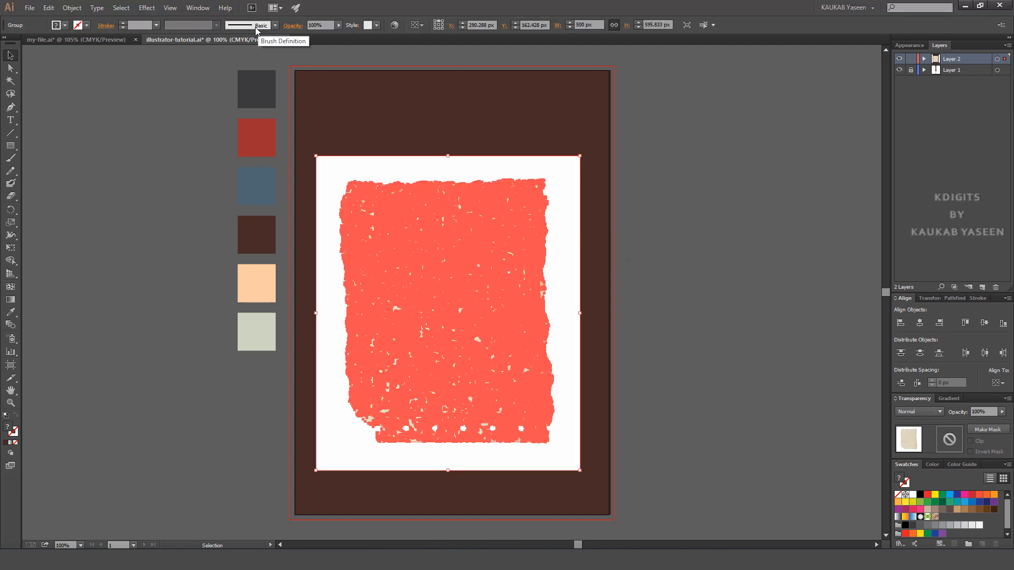
{"action": "left_click", "coordinate": [148, 96]}
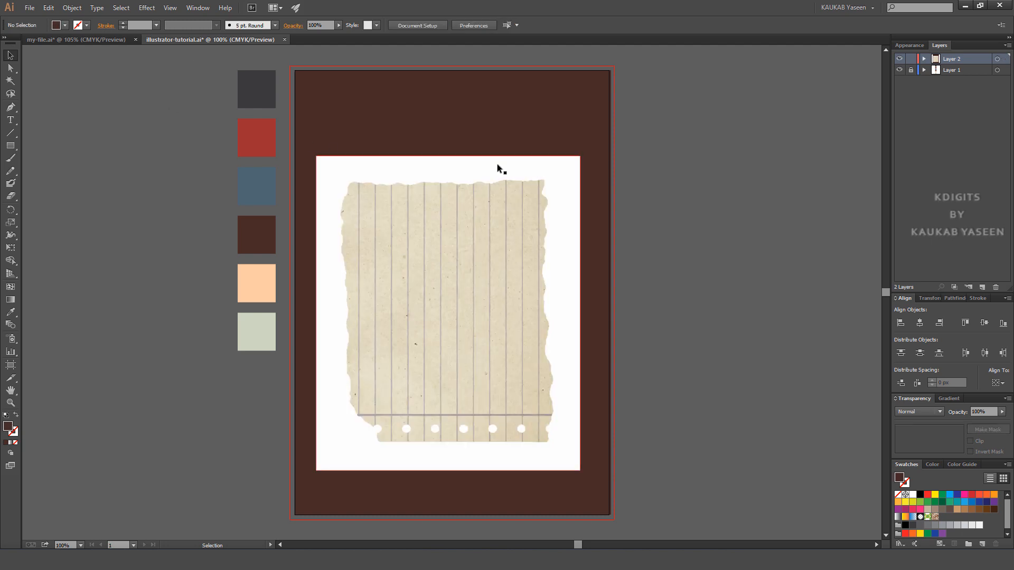
Step: Delete the white background surrounding the traced paper using the Direct Selection tool
{"action": "left_click", "coordinate": [496, 164]}
{"action": "left_click", "coordinate": [54, 96]}
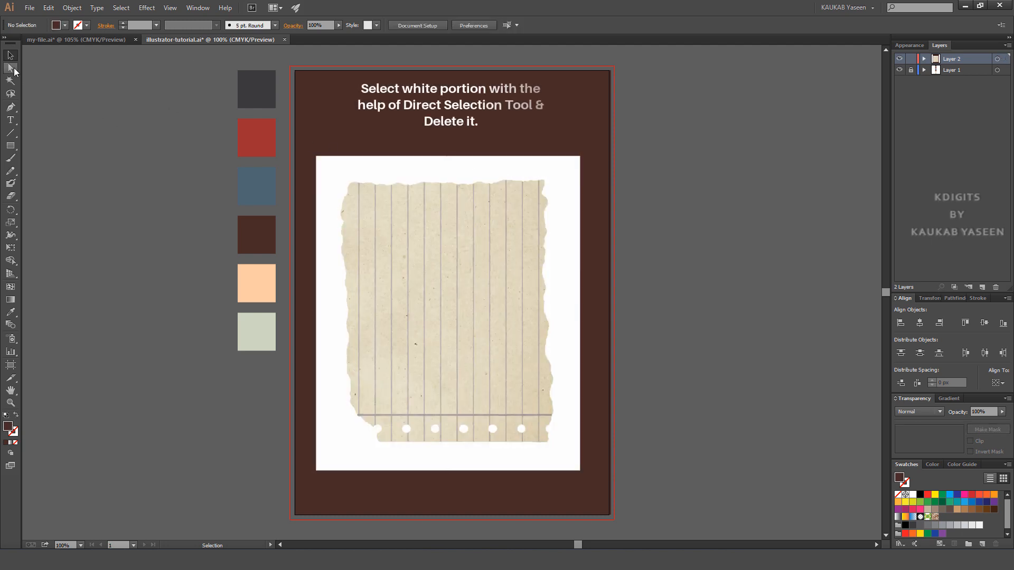
{"action": "left_click_drag", "start_coordinate": [11, 68], "coordinate": [105, 74]}
{"action": "left_click", "coordinate": [370, 168]}
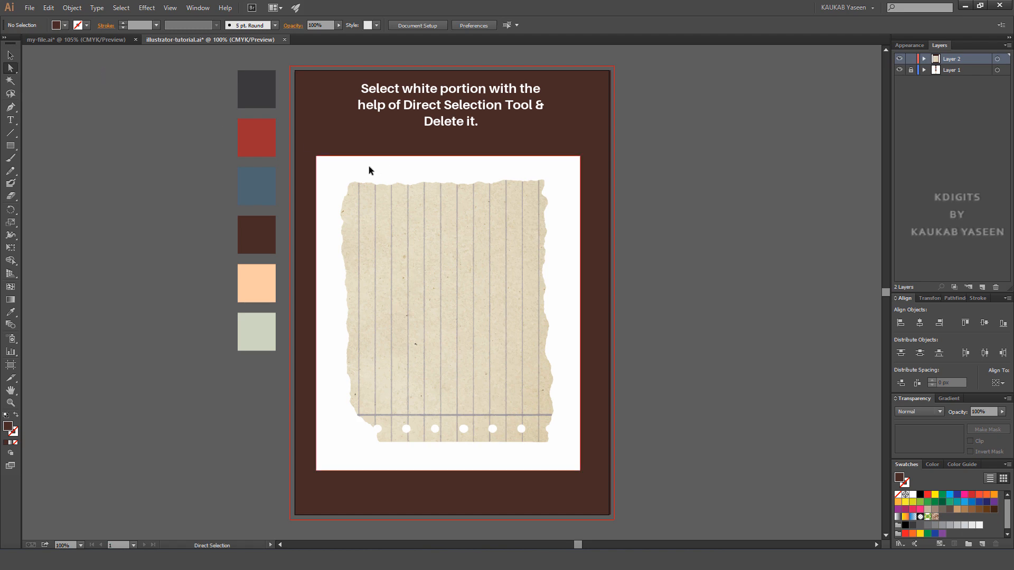
{"action": "left_click", "coordinate": [49, 7]}
{"action": "left_click", "coordinate": [78, 128]}
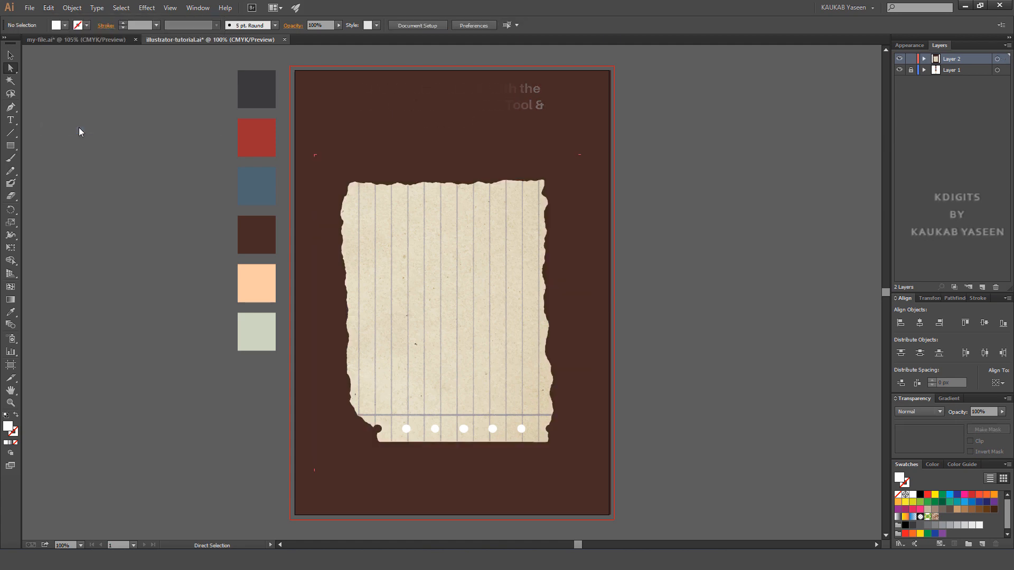
Step: Delete the anchor points along the paper's bottom edge to remove the strip with the punched holes
{"action": "key", "text": "p"}
{"action": "left_click_drag", "start_coordinate": [347, 428], "coordinate": [583, 460]}
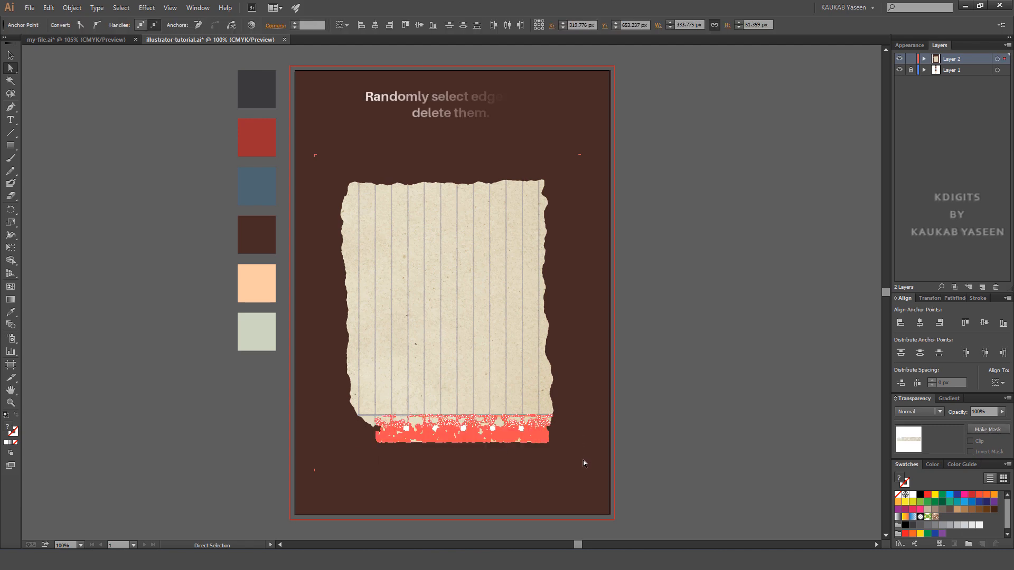
{"action": "left_click", "coordinate": [48, 8]}
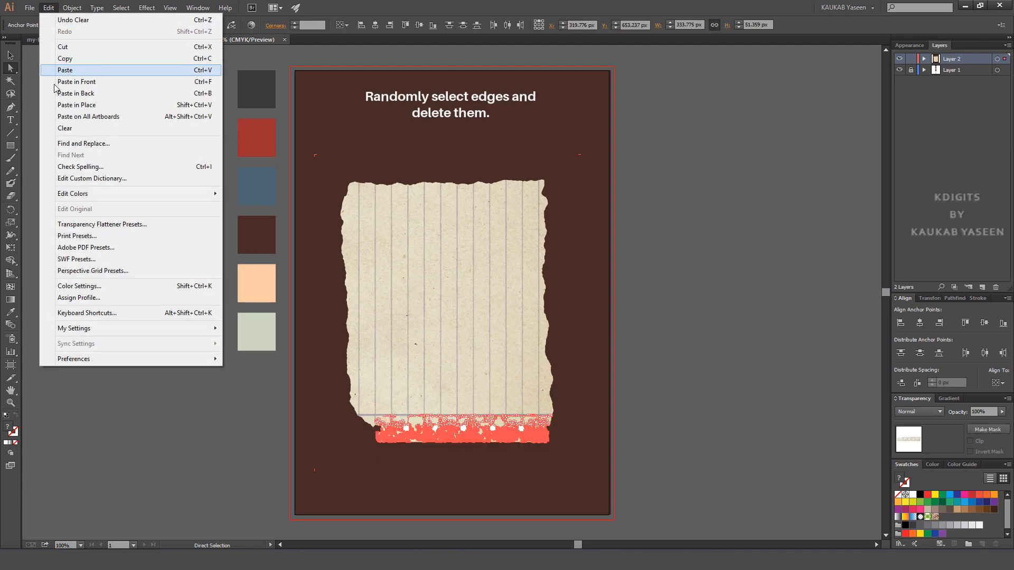
{"action": "left_click", "coordinate": [83, 130]}
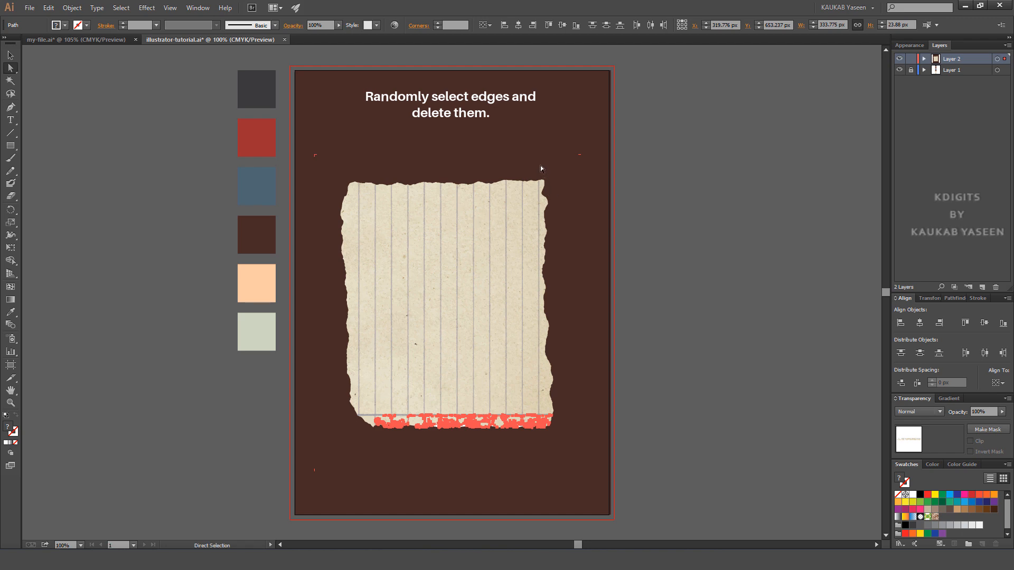
Step: Select and clear the anchor points along the paper's right edge and its top edge to roughen both sides
{"action": "left_click_drag", "start_coordinate": [541, 166], "coordinate": [596, 437]}
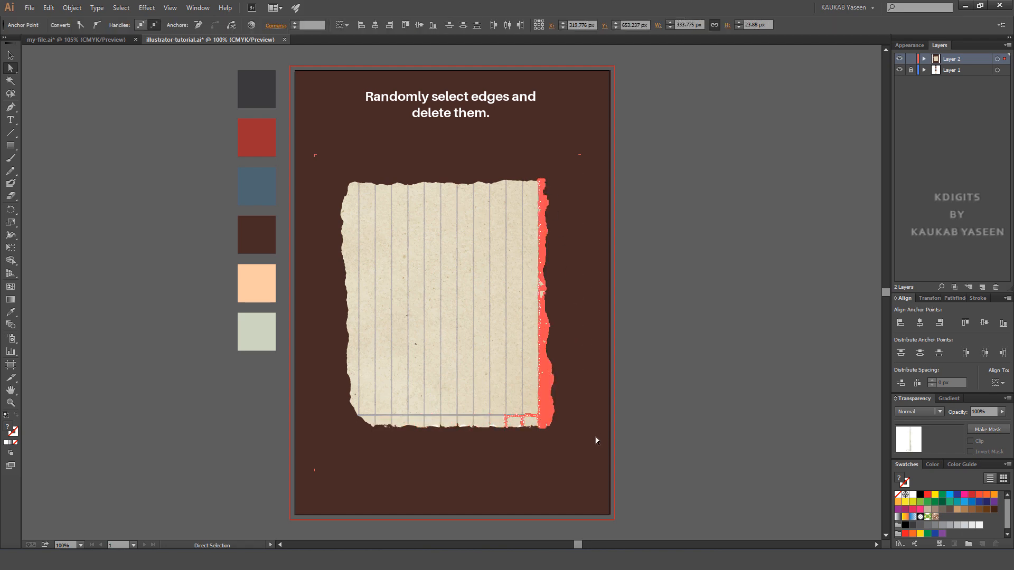
{"action": "left_click", "coordinate": [48, 8]}
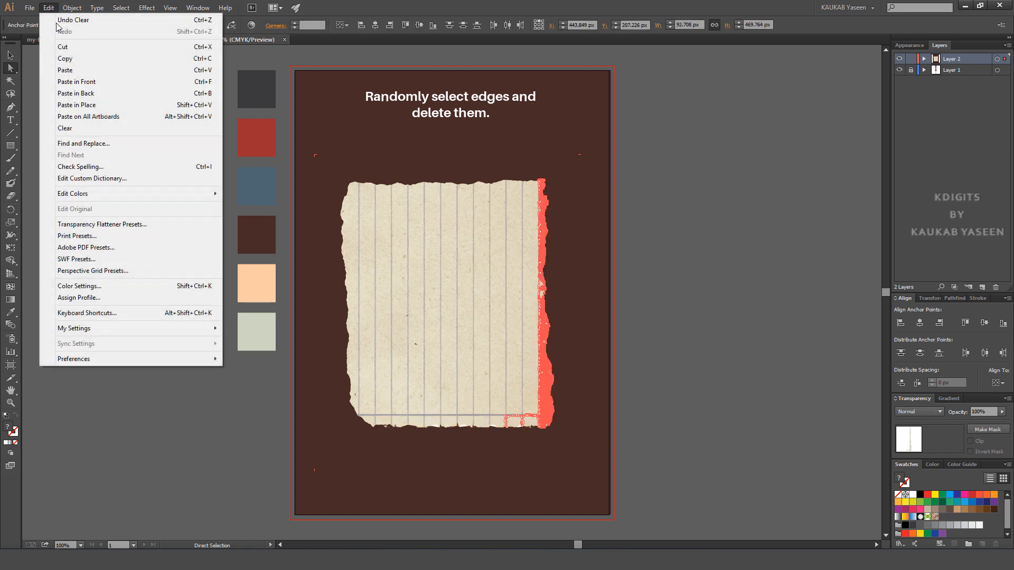
{"action": "left_click", "coordinate": [77, 129]}
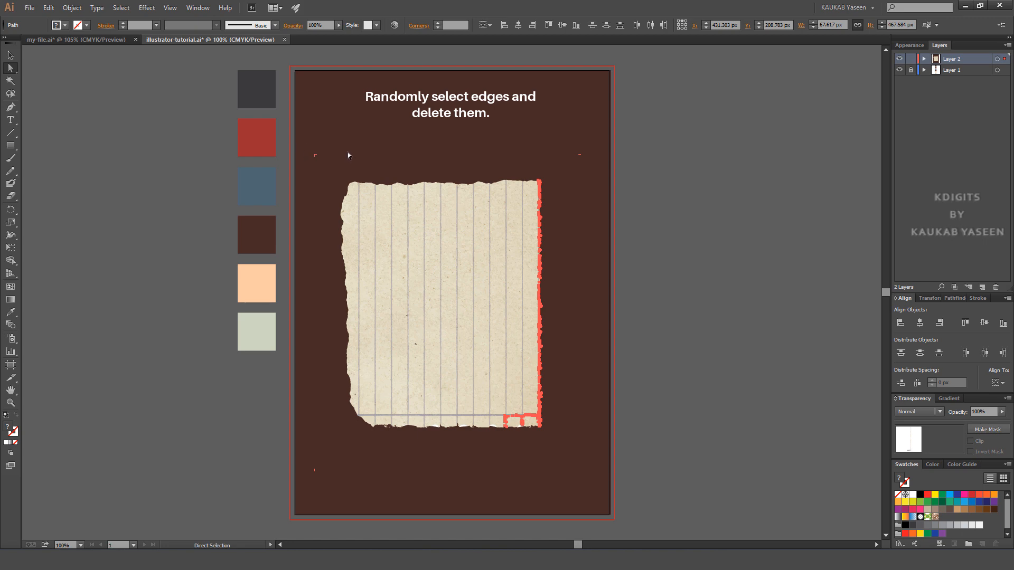
{"action": "left_click_drag", "start_coordinate": [340, 152], "coordinate": [572, 186]}
{"action": "left_click", "coordinate": [48, 8]}
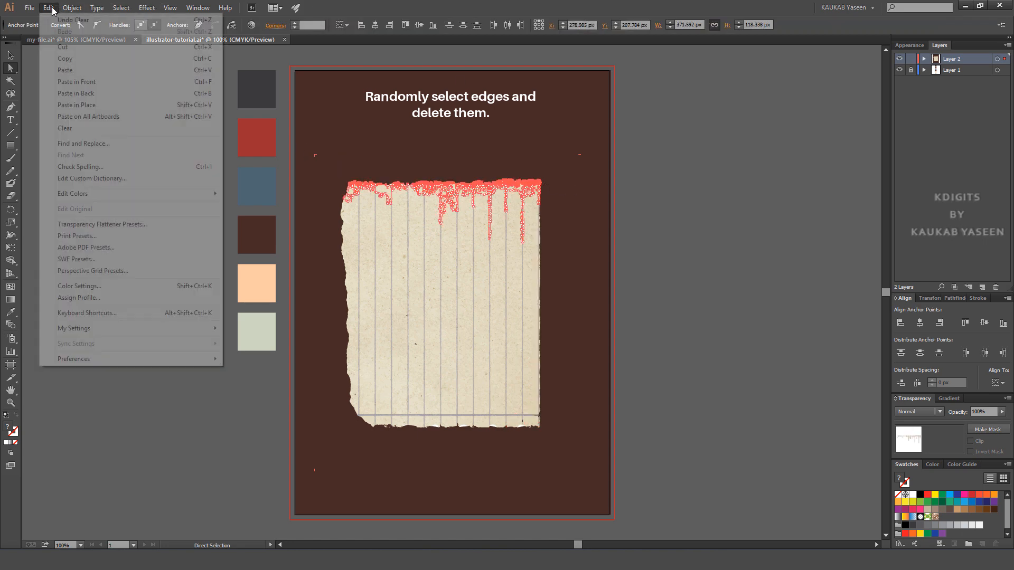
{"action": "left_click", "coordinate": [74, 129]}
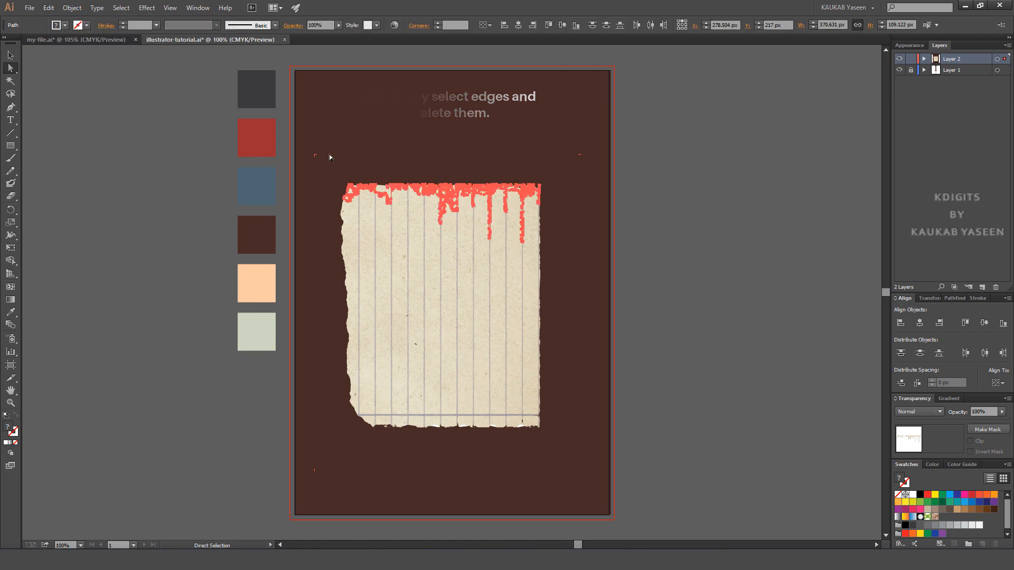
Step: Delete the anchor points along the paper's left edge and deselect the artwork
{"action": "left_click_drag", "start_coordinate": [321, 171], "coordinate": [352, 417]}
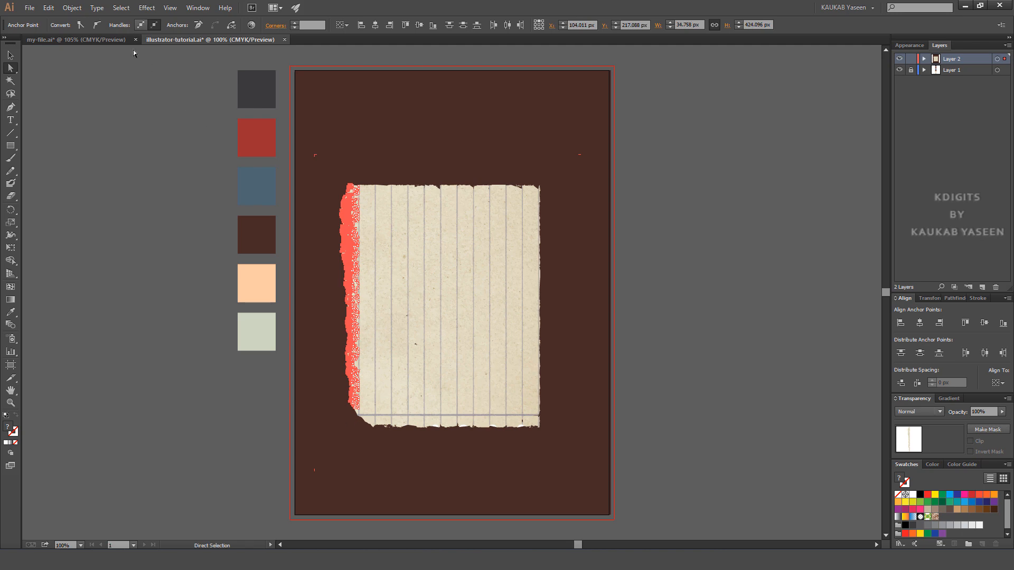
{"action": "left_click", "coordinate": [48, 8]}
{"action": "left_click", "coordinate": [87, 128]}
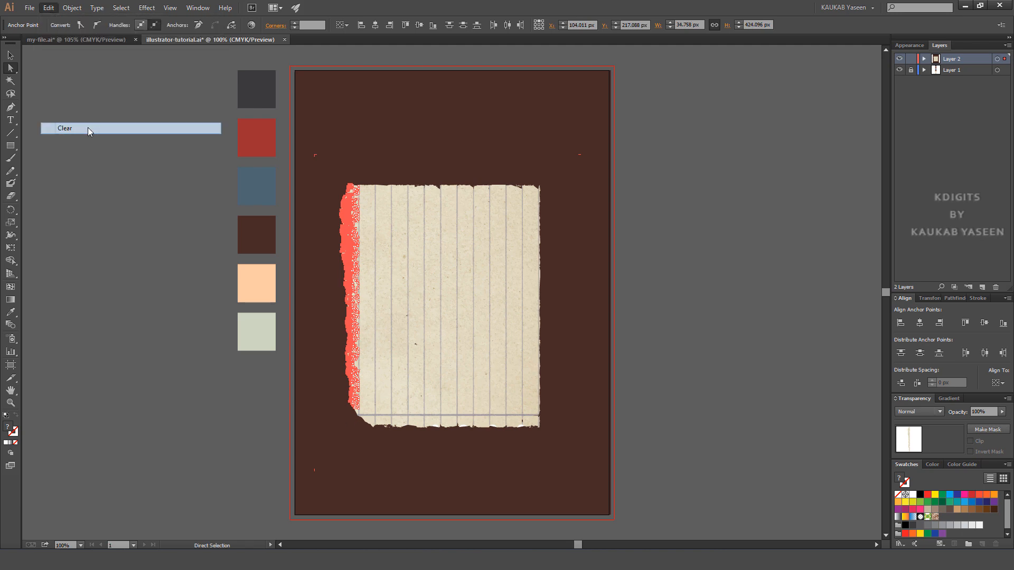
{"action": "left_click", "coordinate": [10, 55]}
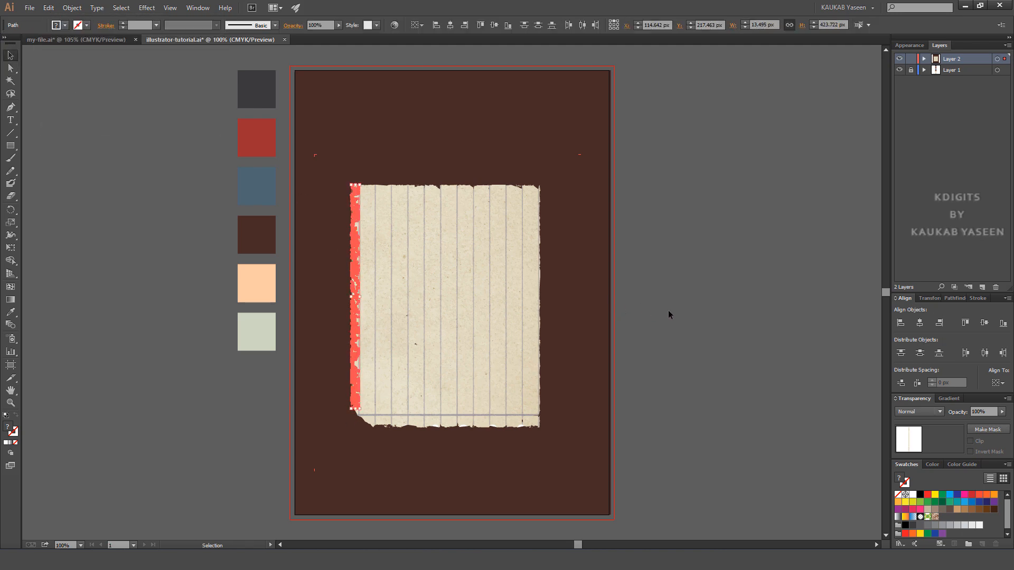
{"action": "left_click", "coordinate": [650, 387]}
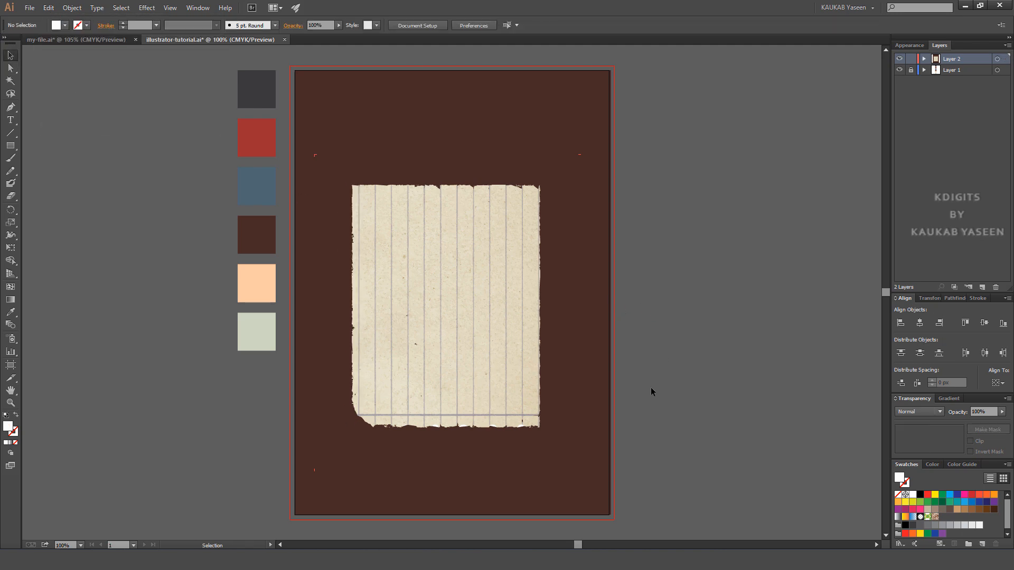
Step: Stretch the paper group on all four sides to about 578 by 822 px, leaving a thin brown border
{"action": "left_click", "coordinate": [431, 321]}
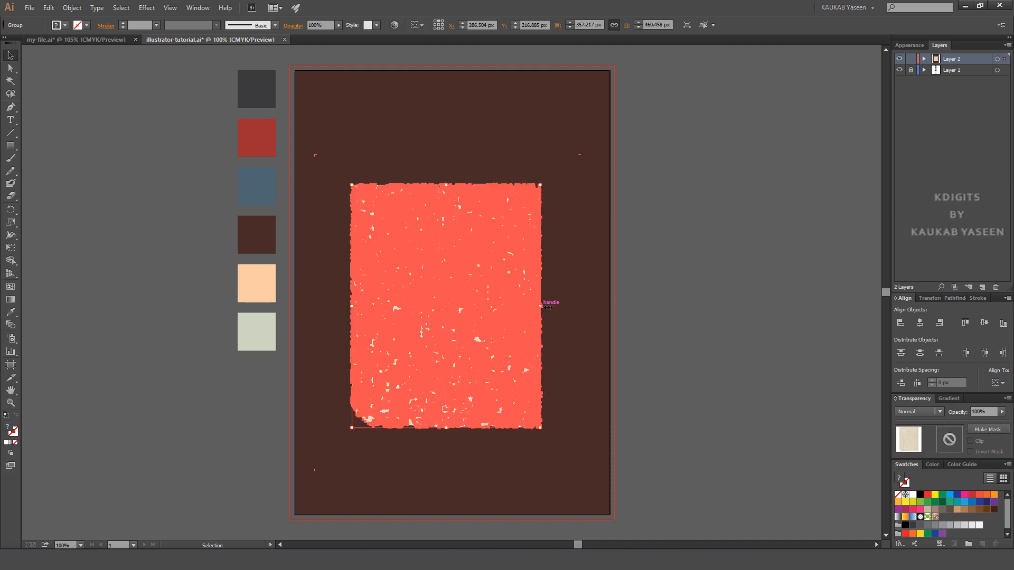
{"action": "left_click_drag", "start_coordinate": [542, 307], "coordinate": [607, 308]}
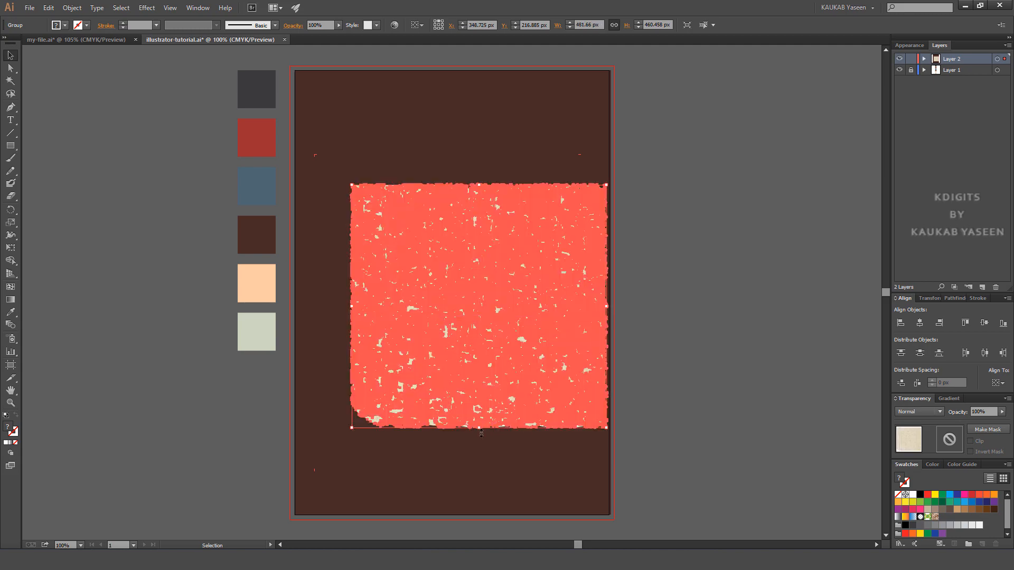
{"action": "left_click_drag", "start_coordinate": [481, 433], "coordinate": [483, 512]}
{"action": "left_click_drag", "start_coordinate": [353, 350], "coordinate": [303, 342]}
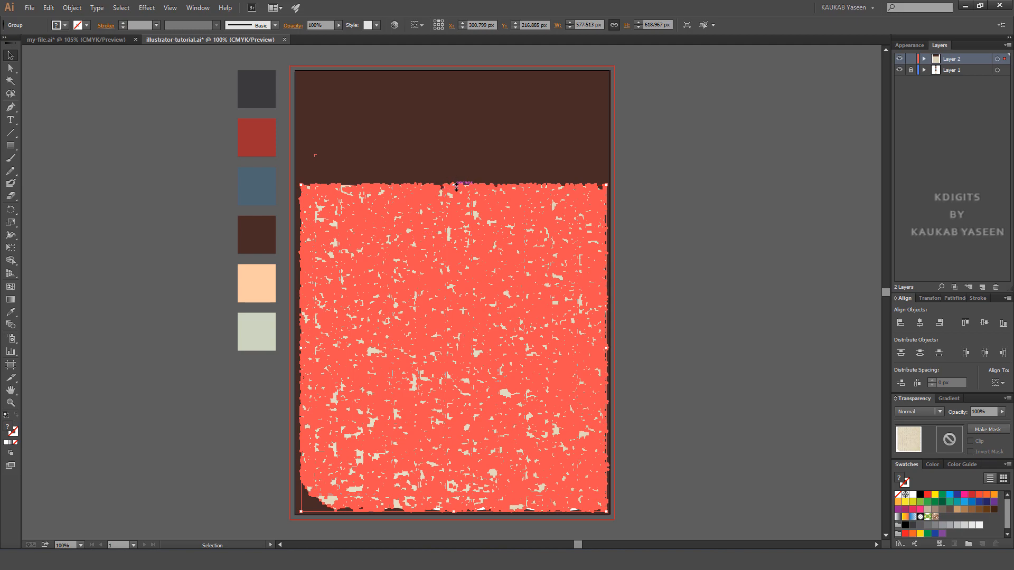
{"action": "left_click_drag", "start_coordinate": [454, 185], "coordinate": [452, 80]}
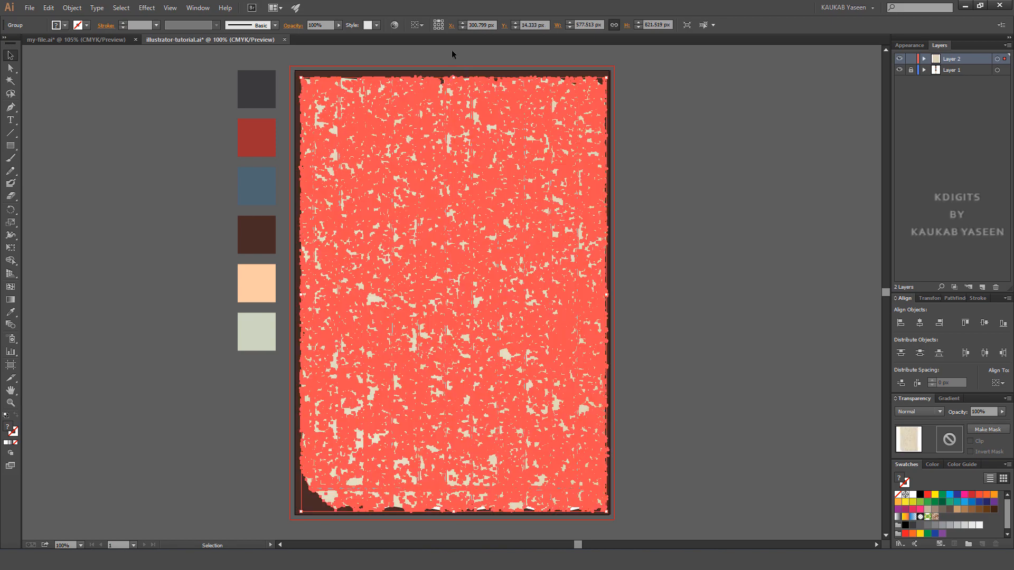
Step: Center the paper group horizontally and vertically on the artboard
{"action": "left_click", "coordinate": [421, 29]}
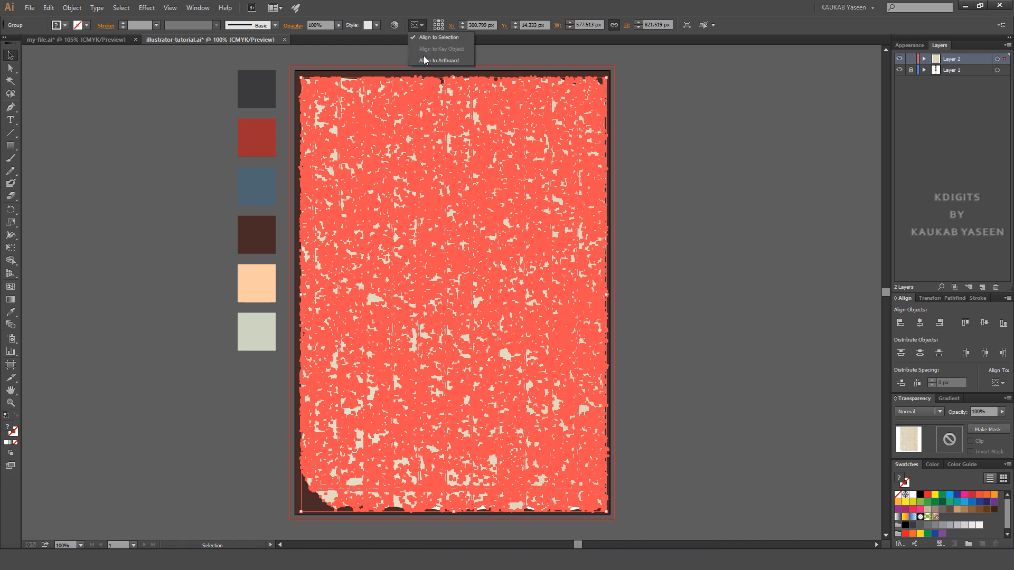
{"action": "left_click", "coordinate": [425, 58]}
{"action": "left_click", "coordinate": [450, 28]}
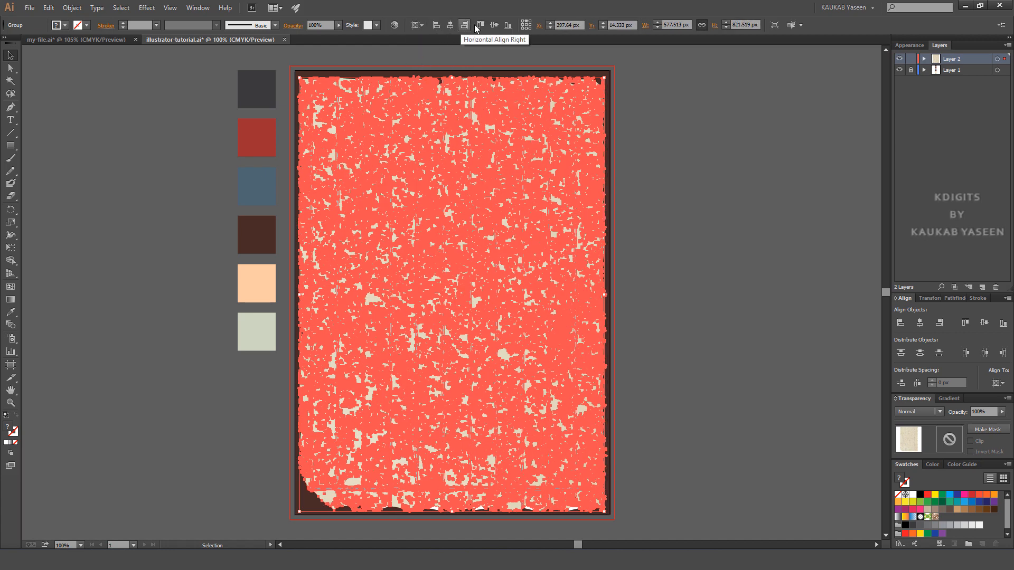
{"action": "left_click", "coordinate": [496, 25]}
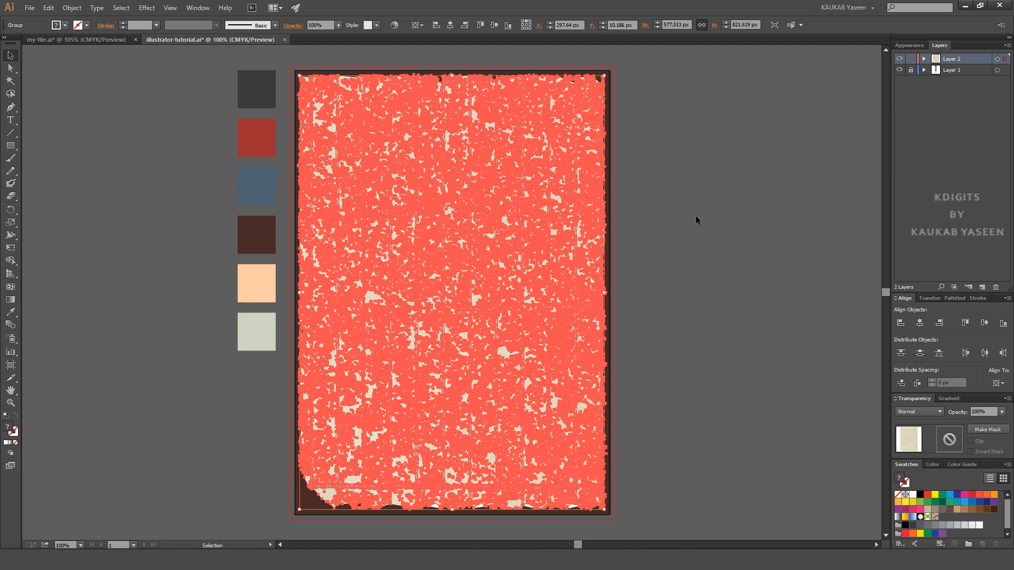
{"action": "left_click", "coordinate": [696, 217]}
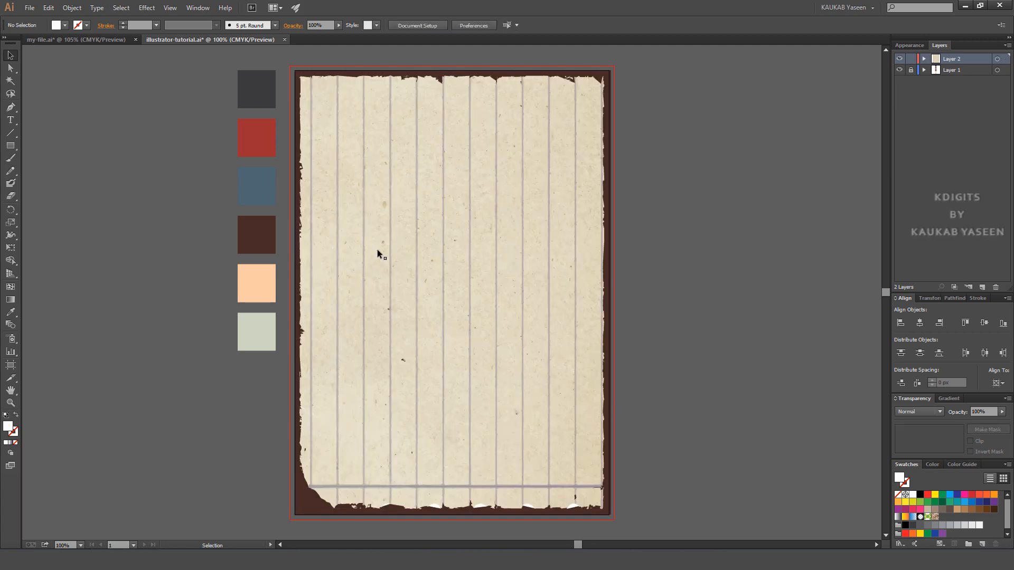
Step: Recolor the whole paper group with the peach color sampled from the palette squares using the Eyedropper
{"action": "left_click", "coordinate": [447, 258]}
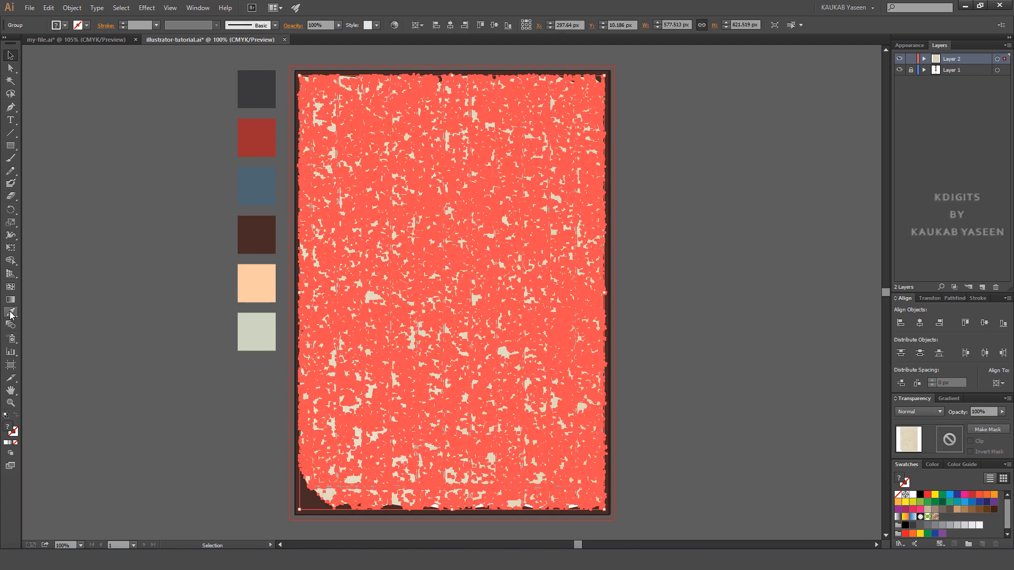
{"action": "left_click_drag", "start_coordinate": [10, 316], "coordinate": [52, 309]}
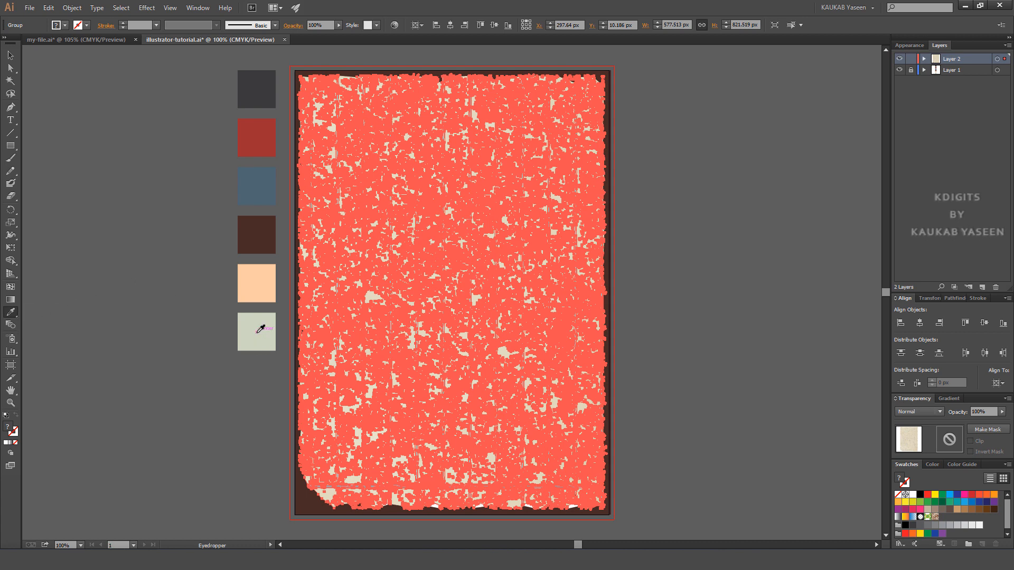
{"action": "left_click", "coordinate": [264, 287]}
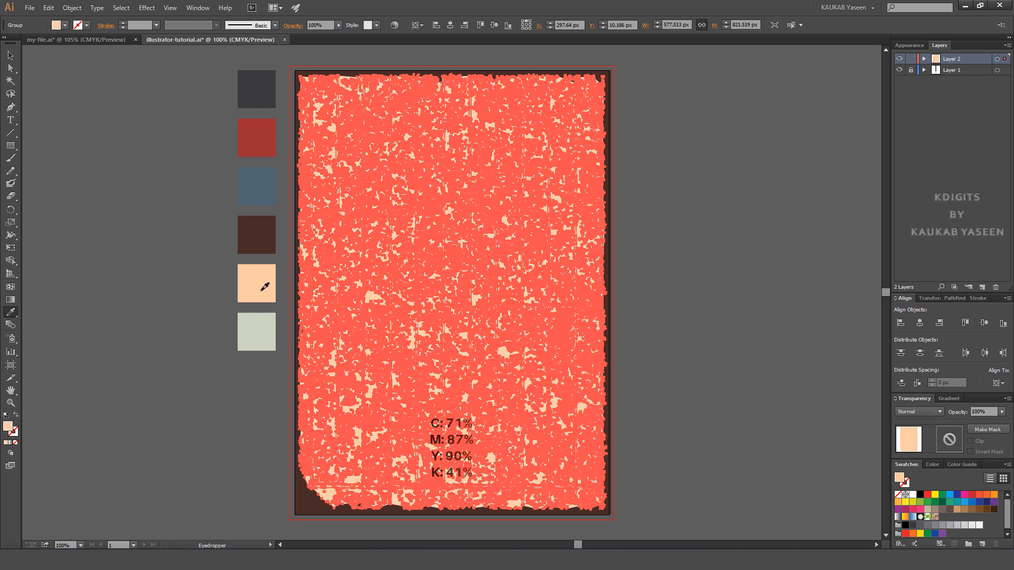
{"action": "left_click", "coordinate": [11, 56]}
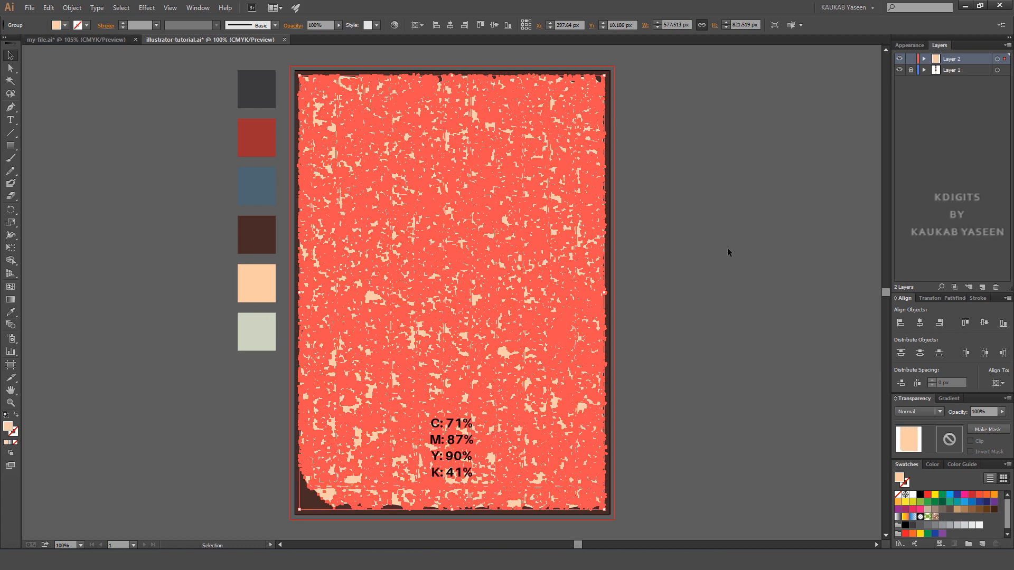
{"action": "left_click", "coordinate": [728, 249]}
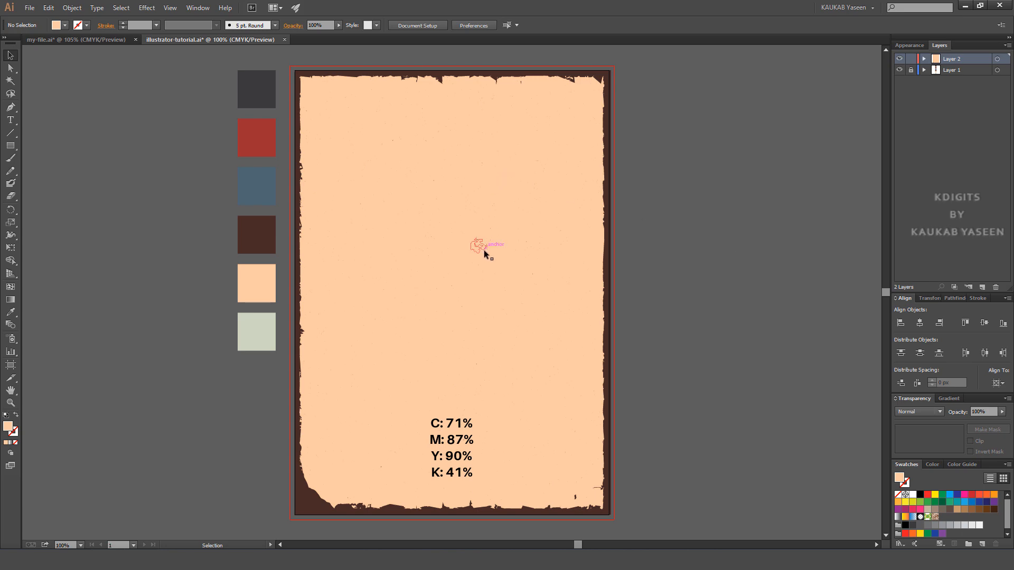
Step: Copy the peach paper group and paste the duplicate in front of the original
{"action": "left_click", "coordinate": [449, 223]}
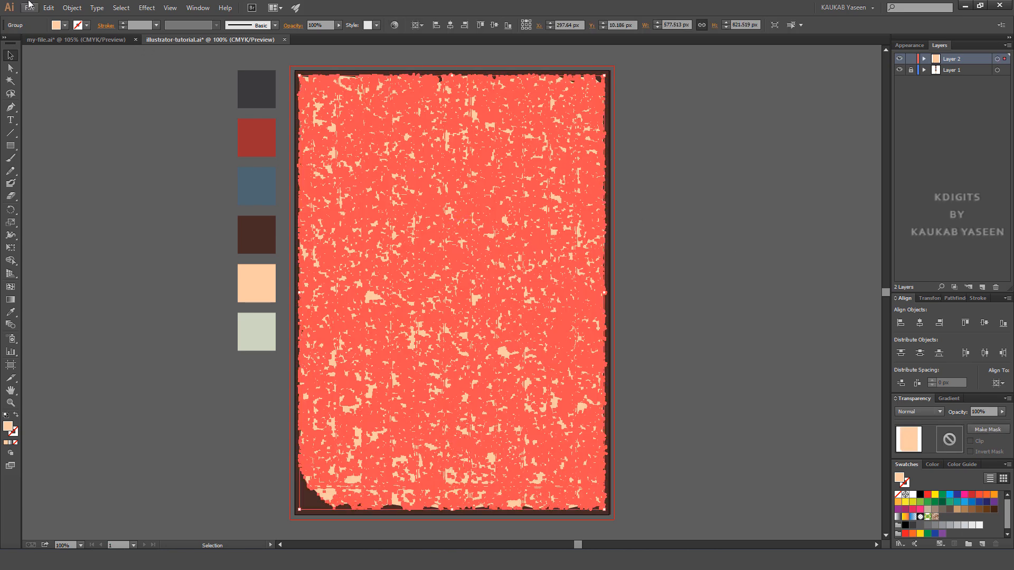
{"action": "left_click", "coordinate": [49, 7]}
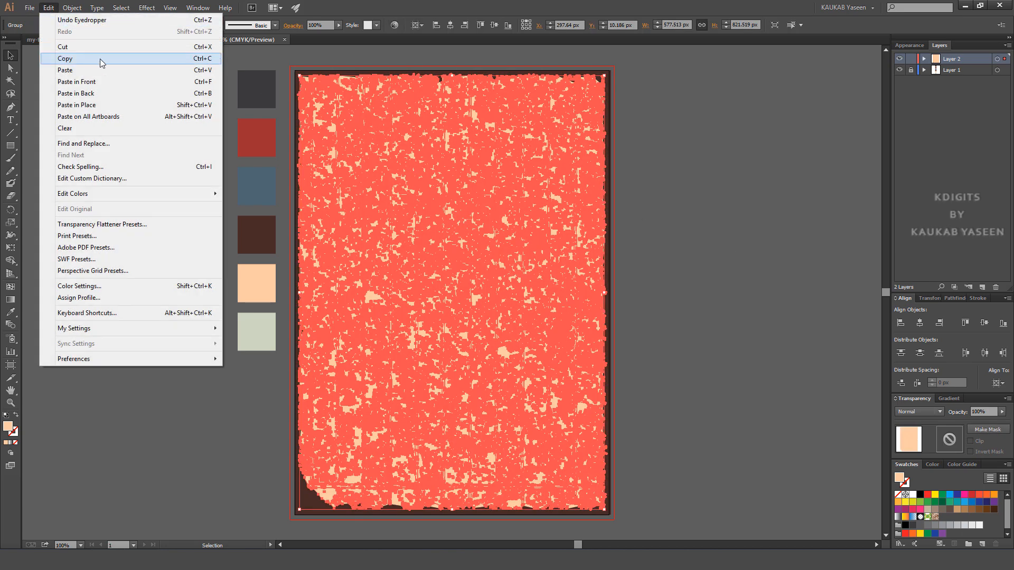
{"action": "left_click", "coordinate": [106, 57]}
{"action": "left_click", "coordinate": [44, 8]}
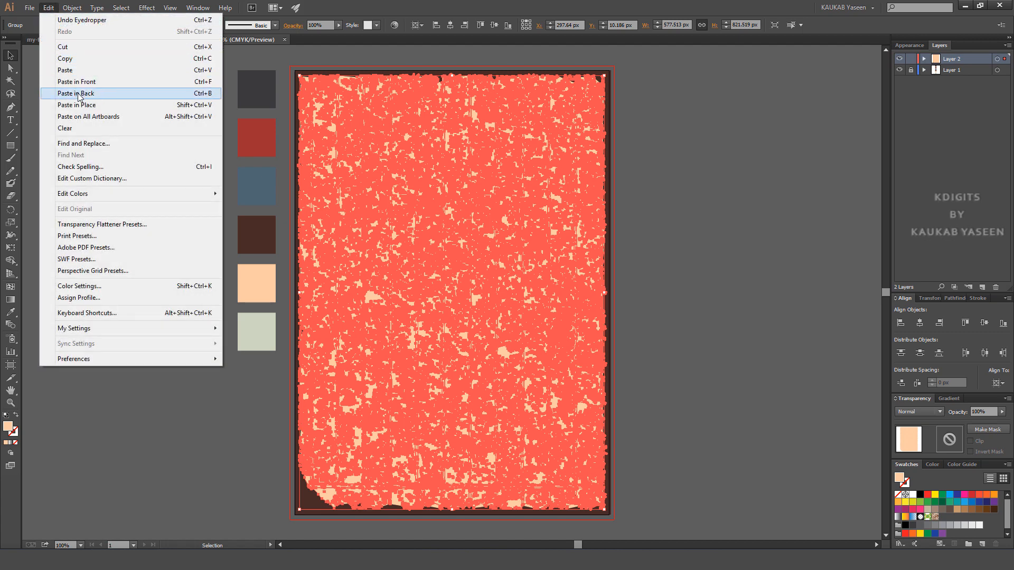
{"action": "left_click", "coordinate": [160, 84]}
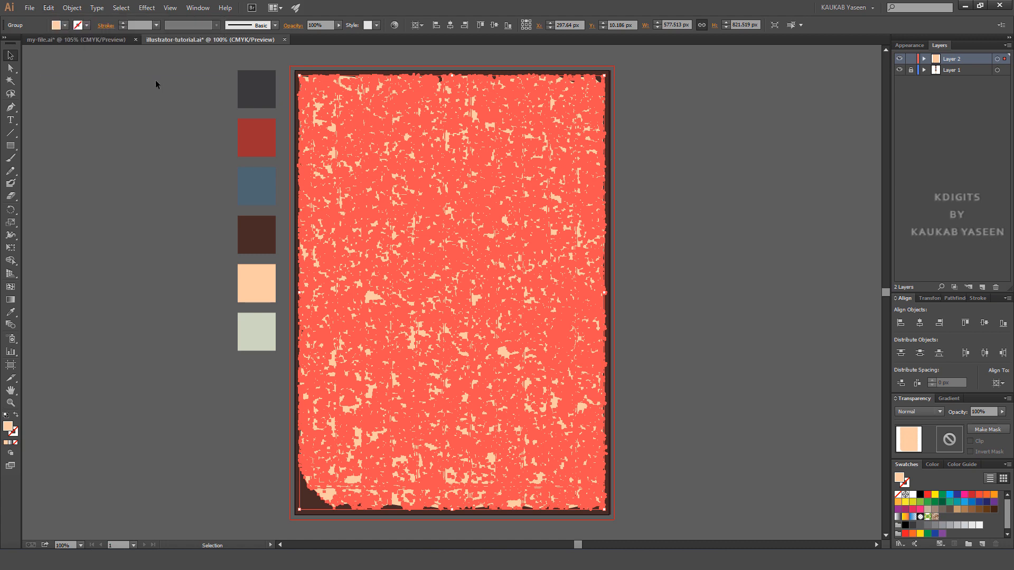
Step: Recolor the front paper copy with the pale green sampled from the palette squares using the Eyedropper, and deselect it
{"action": "left_click", "coordinate": [8, 317]}
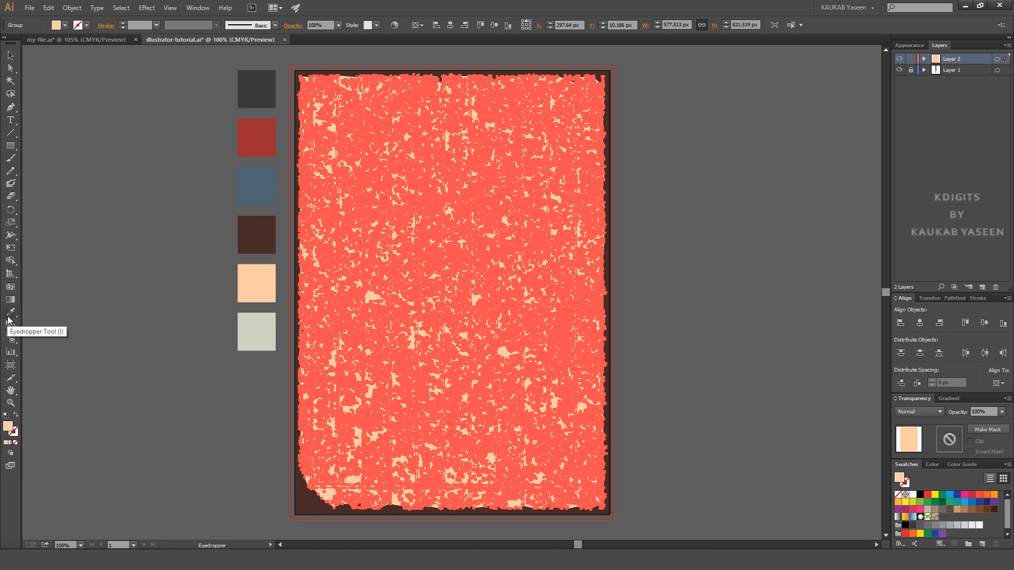
{"action": "left_click", "coordinate": [263, 323]}
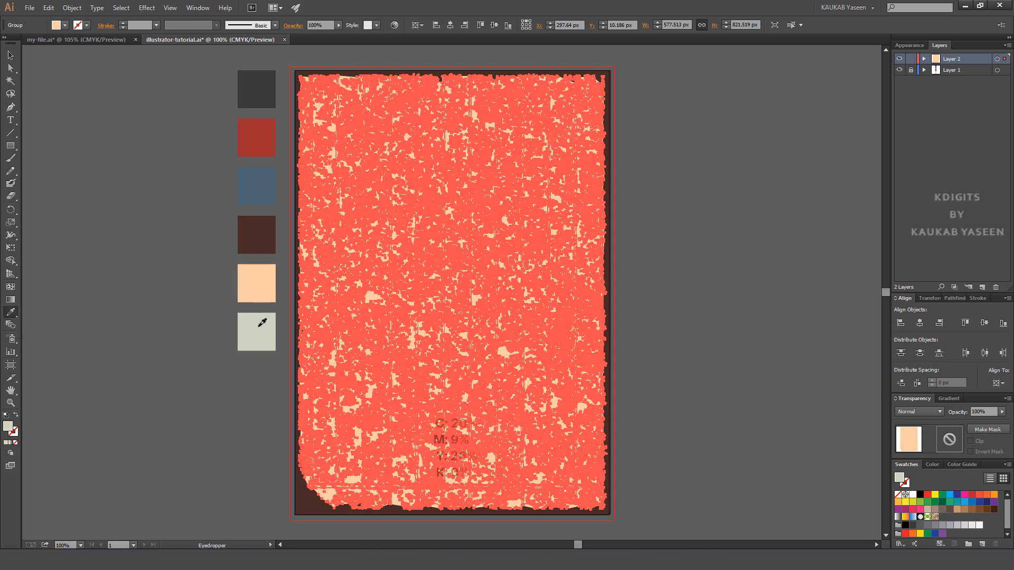
{"action": "left_click", "coordinate": [10, 57]}
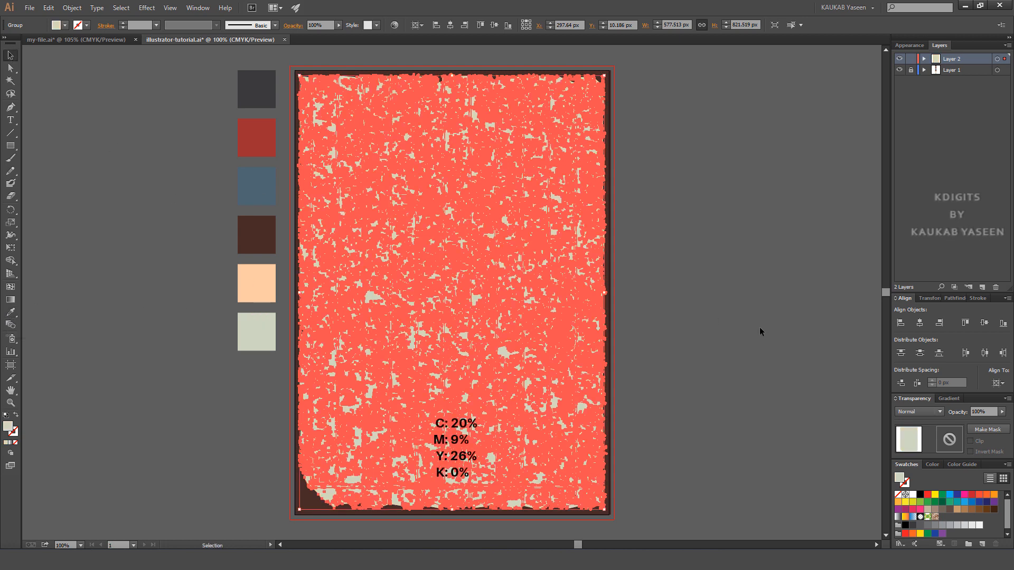
{"action": "left_click", "coordinate": [704, 252]}
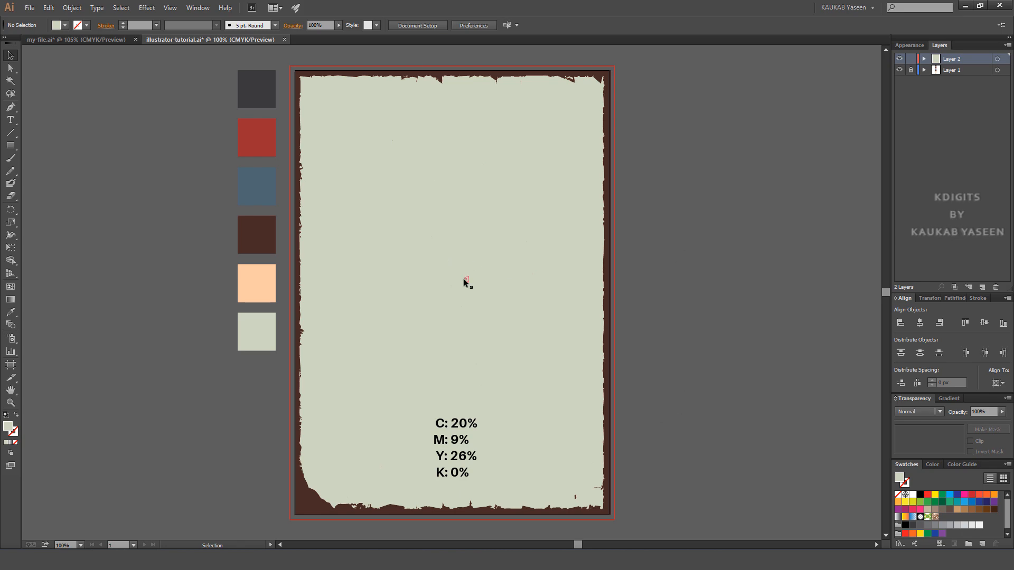
Step: Scale the pale green paper copy down around its center, leaving a thin peach border around it, and deselect it
{"action": "left_click", "coordinate": [463, 278]}
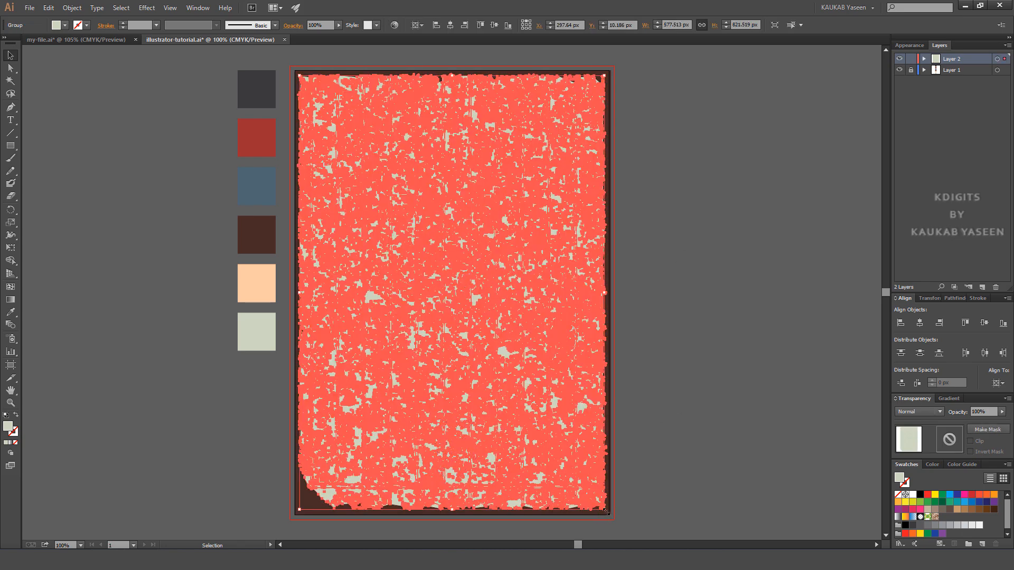
{"action": "key", "text": "shift"}
{"action": "left_click_drag", "start_coordinate": [606, 511], "coordinate": [604, 509]}
{"action": "left_click", "coordinate": [716, 362]}
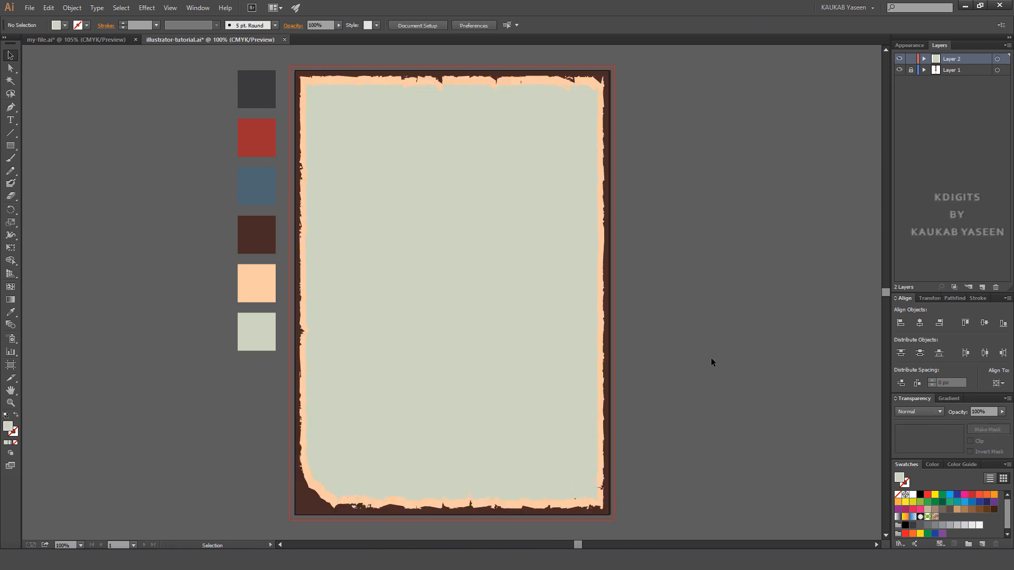
{"action": "left_click", "coordinate": [463, 293]}
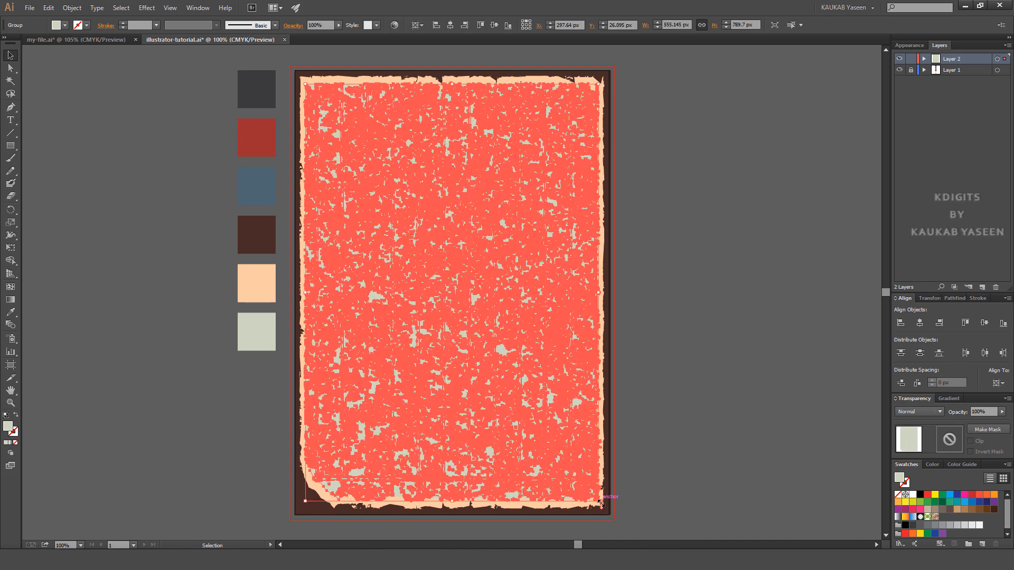
{"action": "left_click_drag", "start_coordinate": [599, 502], "coordinate": [605, 505]}
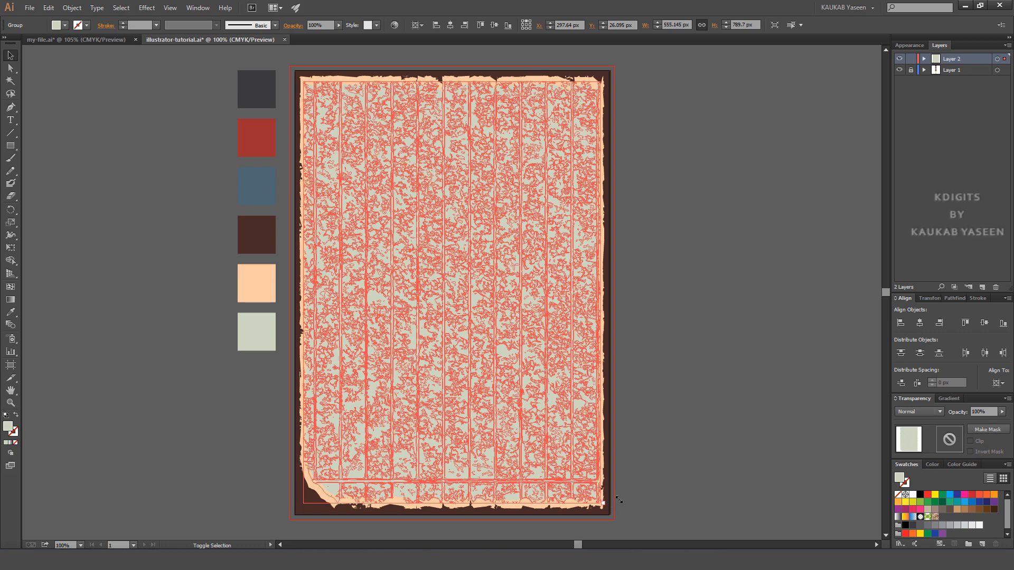
{"action": "key", "text": "Delete"}
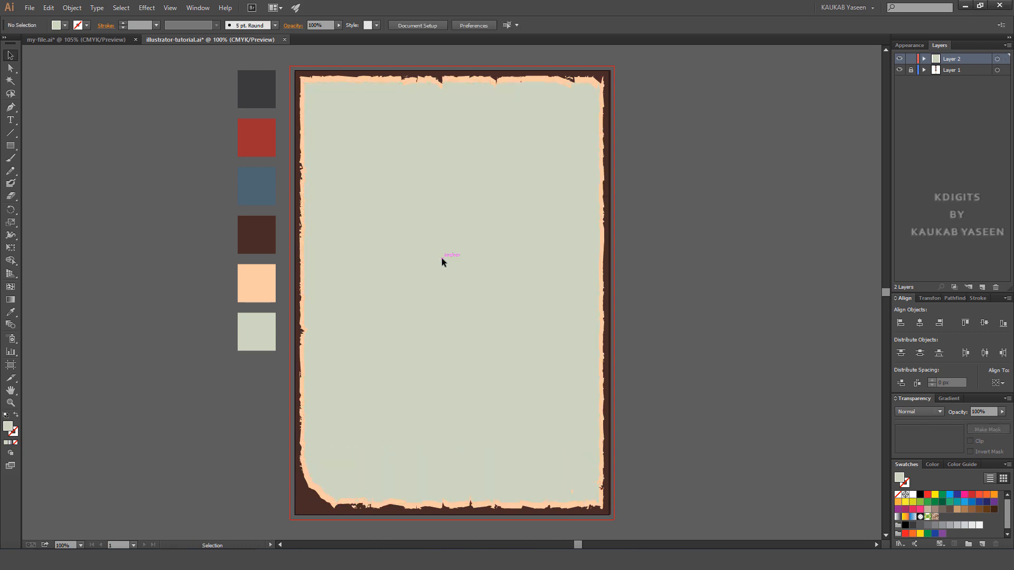
Step: Draw a square about 92 px wide near the middle of the paper with no fill and a 1 pt black stroke
{"action": "left_click_drag", "start_coordinate": [11, 145], "coordinate": [44, 146]}
{"action": "left_click", "coordinate": [65, 25]}
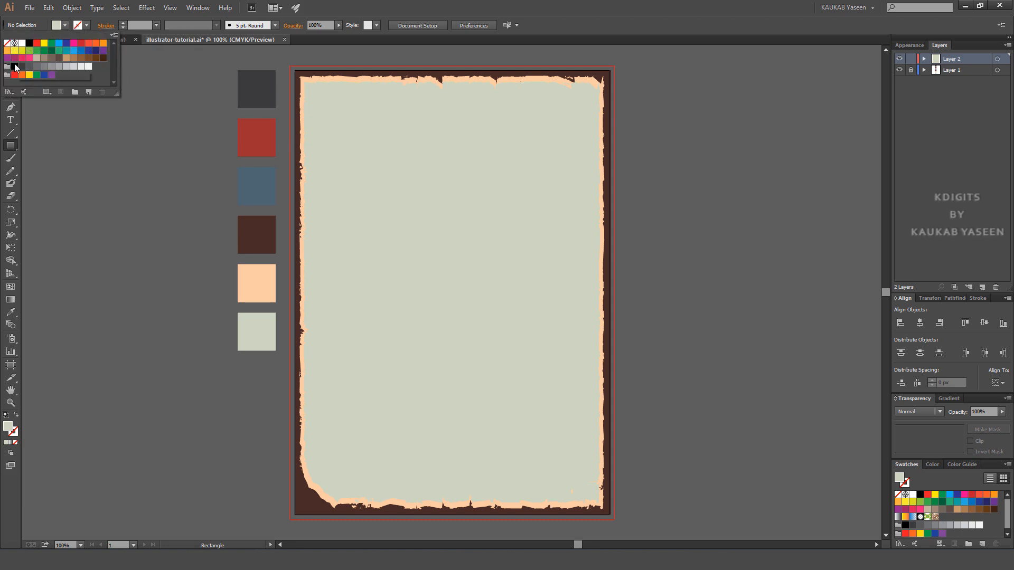
{"action": "left_click", "coordinate": [6, 44]}
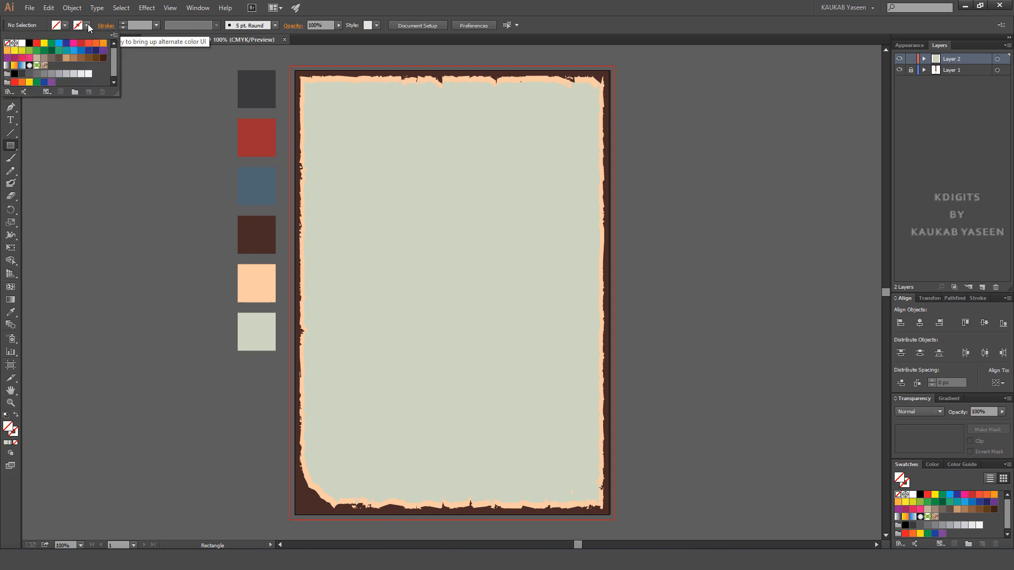
{"action": "left_click", "coordinate": [14, 74]}
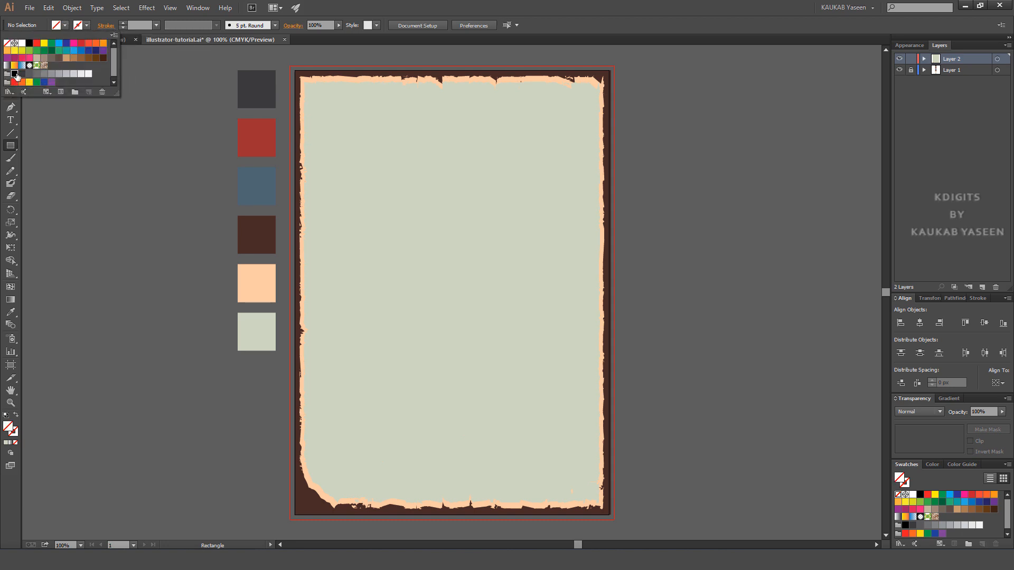
{"action": "left_click", "coordinate": [446, 270]}
{"action": "left_click_drag", "start_coordinate": [451, 262], "coordinate": [475, 286]}
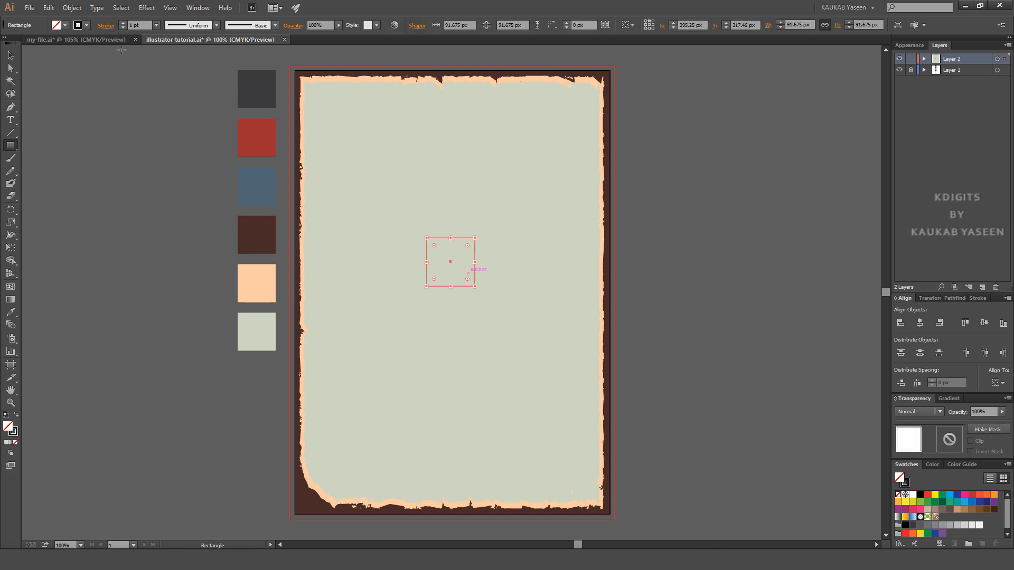
{"action": "key", "text": "v"}
{"action": "left_click", "coordinate": [97, 186]}
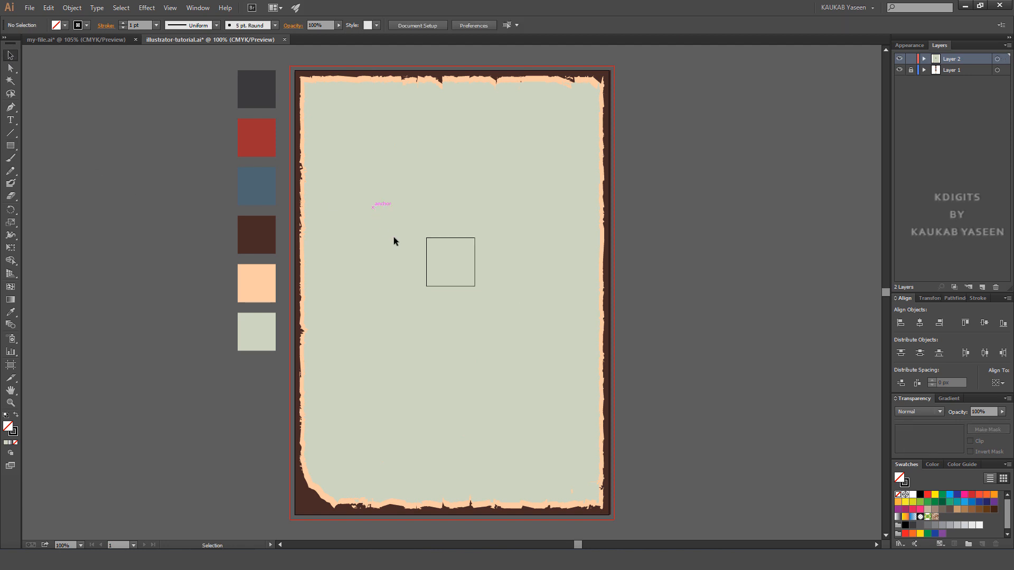
Step: Cut the square with the Scissors at its upper-left and lower-right corners, splitting it into two L-shaped paths
{"action": "left_click", "coordinate": [433, 236]}
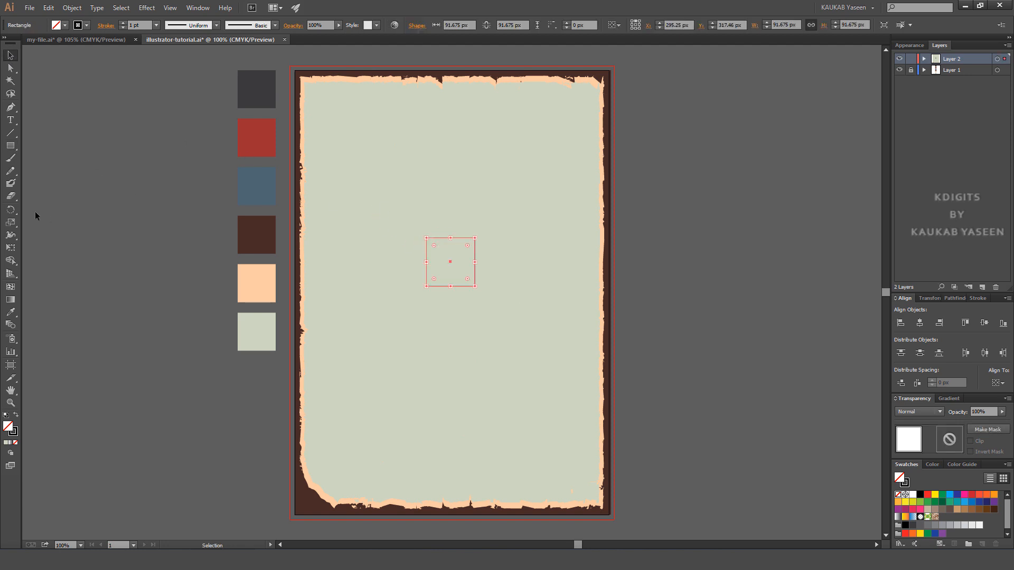
{"action": "left_click_drag", "start_coordinate": [11, 196], "coordinate": [32, 205]}
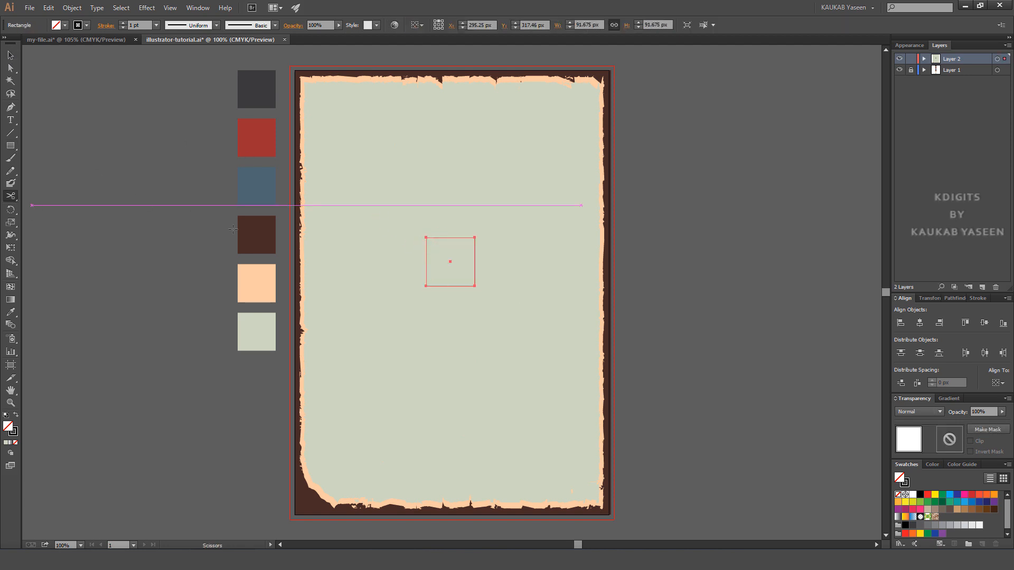
{"action": "left_click", "coordinate": [426, 238]}
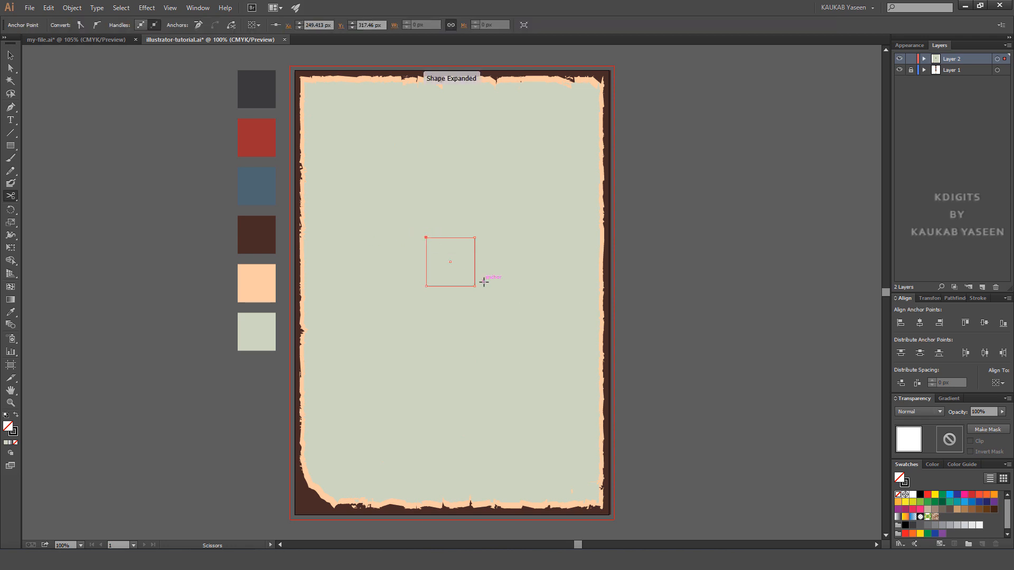
{"action": "left_click", "coordinate": [474, 286]}
{"action": "left_click", "coordinate": [11, 55]}
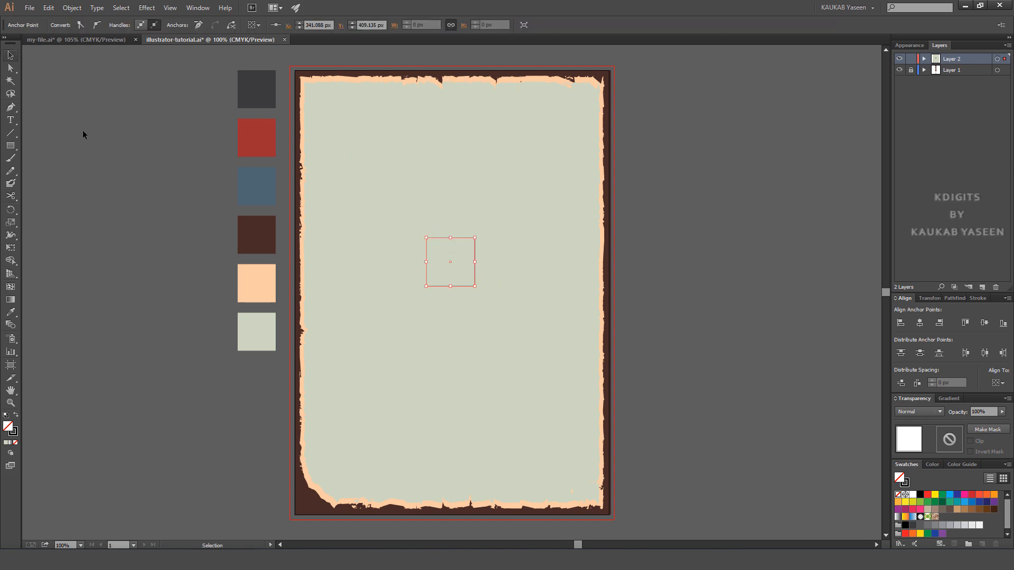
{"action": "left_click", "coordinate": [442, 305]}
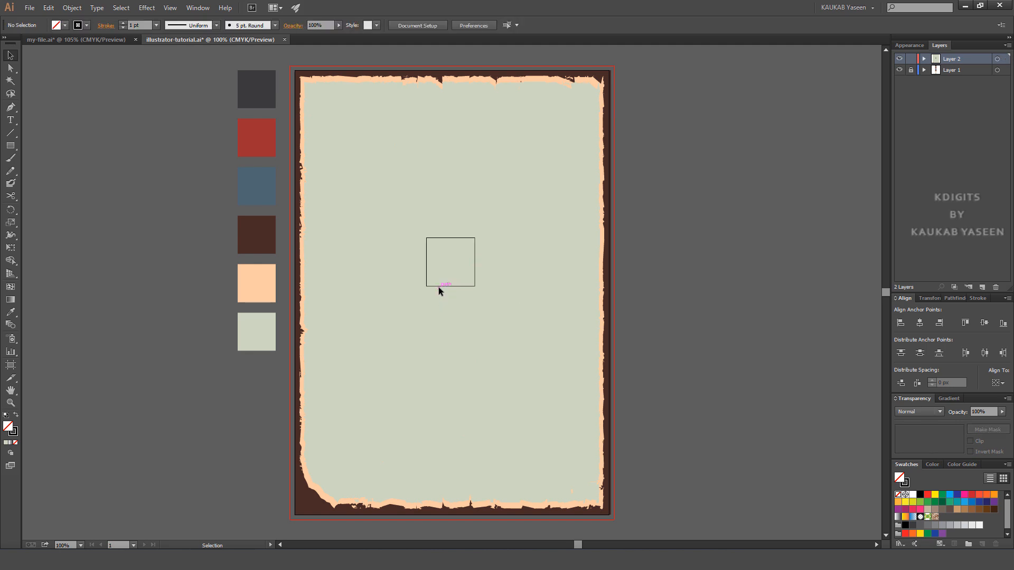
Step: Move the square's lower-left half diagonally away until both halves together span about 119 by 102 px
{"action": "left_click_drag", "start_coordinate": [437, 285], "coordinate": [423, 291]}
{"action": "left_click_drag", "start_coordinate": [390, 209], "coordinate": [515, 319]}
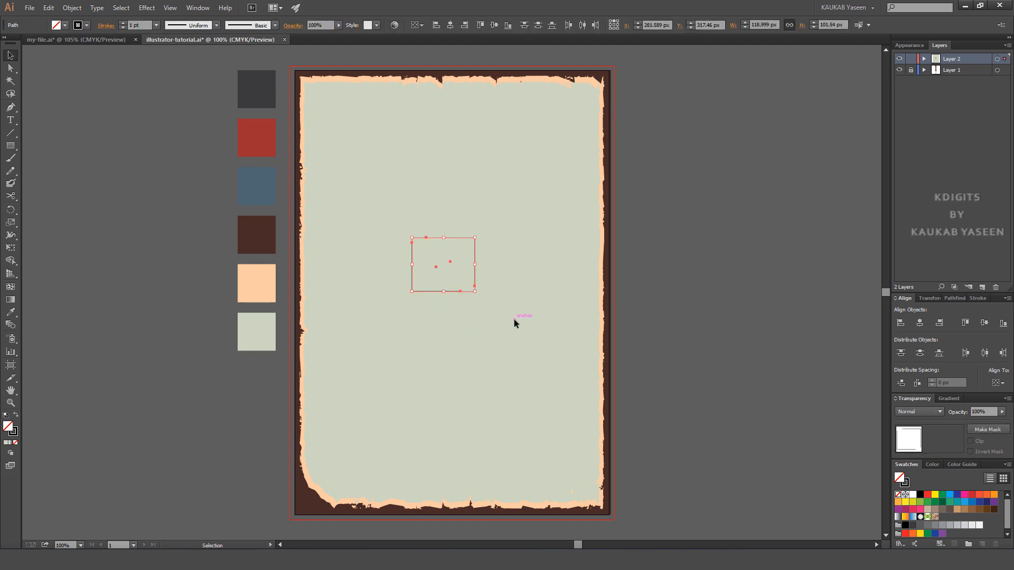
{"action": "left_click", "coordinate": [513, 317]}
Step: Scale both L-shaped paths down proportionally around their common center to about 31 by 27 px
{"action": "left_click_drag", "start_coordinate": [408, 212], "coordinate": [482, 300]}
{"action": "key", "text": "shift"}
{"action": "left_click_drag", "start_coordinate": [458, 279], "coordinate": [453, 276]}
{"action": "left_click", "coordinate": [502, 318]}
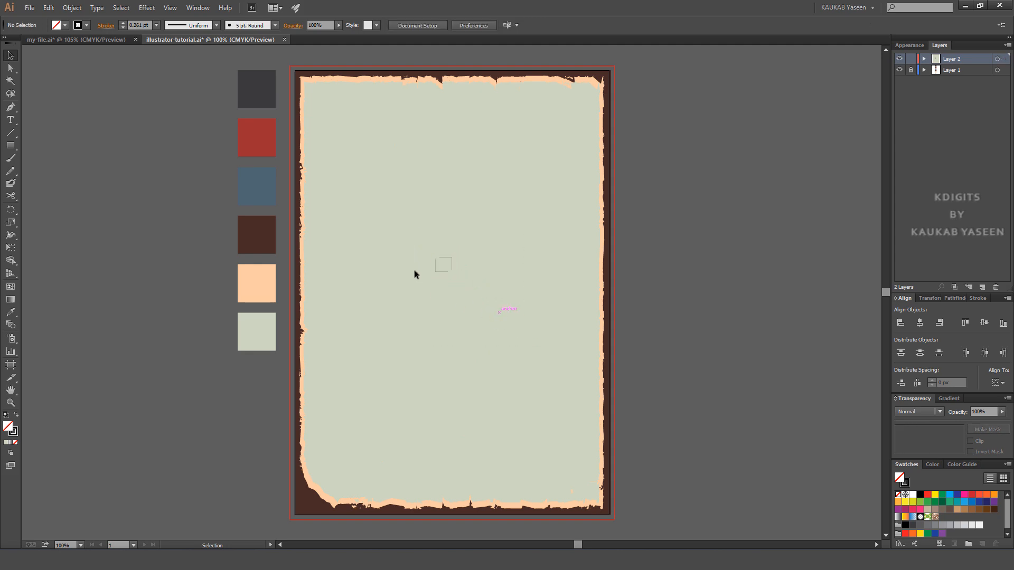
Step: Set the stroke weight of both L-shaped paths to 3 pt
{"action": "left_click_drag", "start_coordinate": [425, 241], "coordinate": [480, 294]}
{"action": "left_click", "coordinate": [157, 25]}
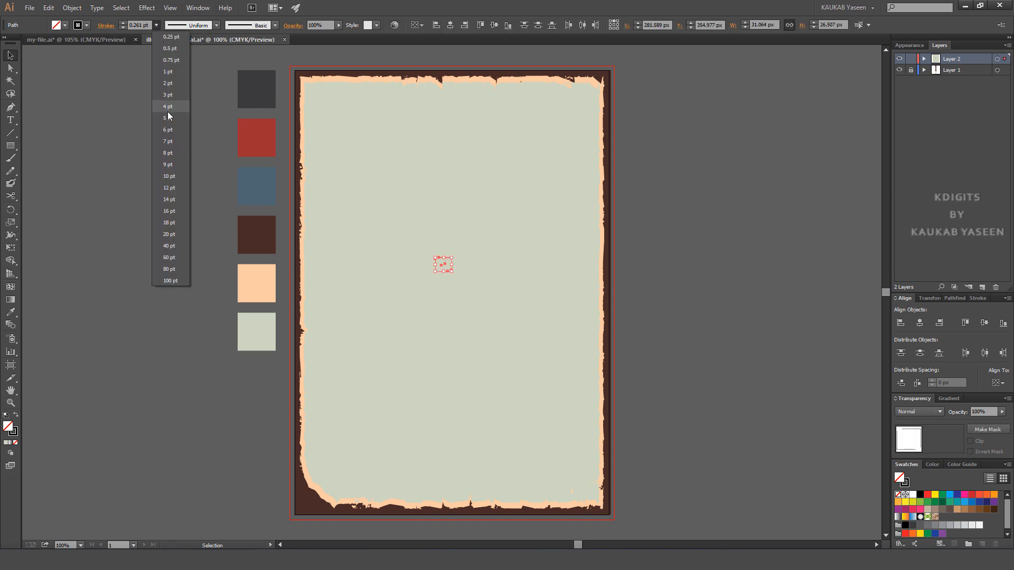
{"action": "left_click", "coordinate": [167, 94]}
{"action": "left_click", "coordinate": [491, 302]}
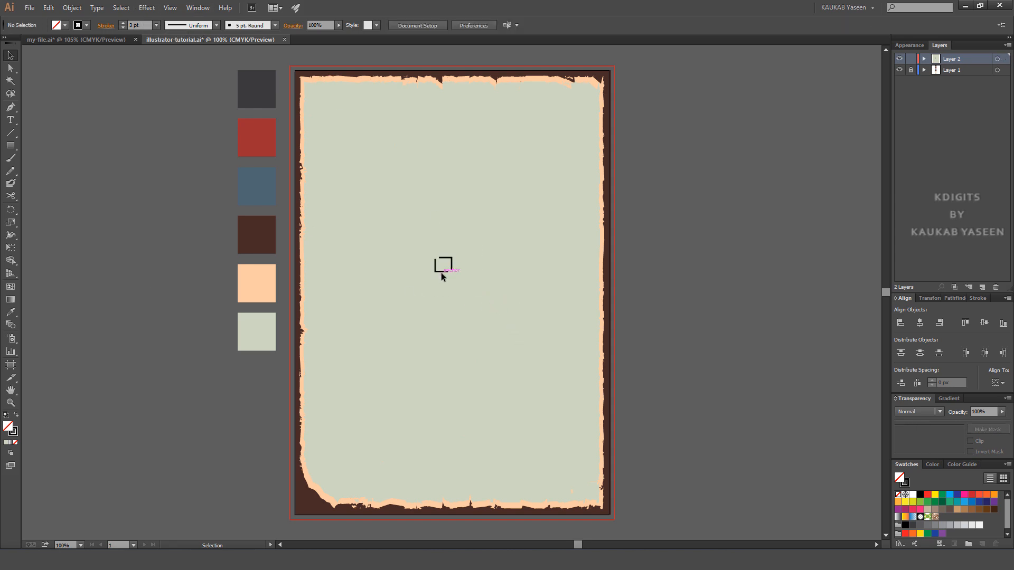
Step: Move the lower-left bracket diagonally away from the upper-right one until the pair spans about 98 by 101 px
{"action": "left_click_drag", "start_coordinate": [432, 285], "coordinate": [421, 295]}
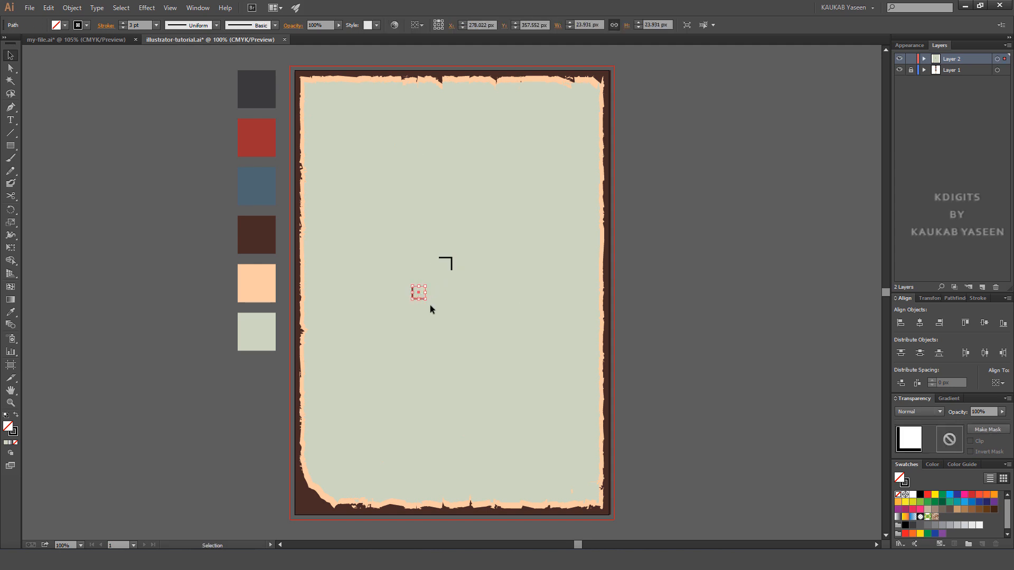
{"action": "left_click_drag", "start_coordinate": [394, 246], "coordinate": [487, 325]}
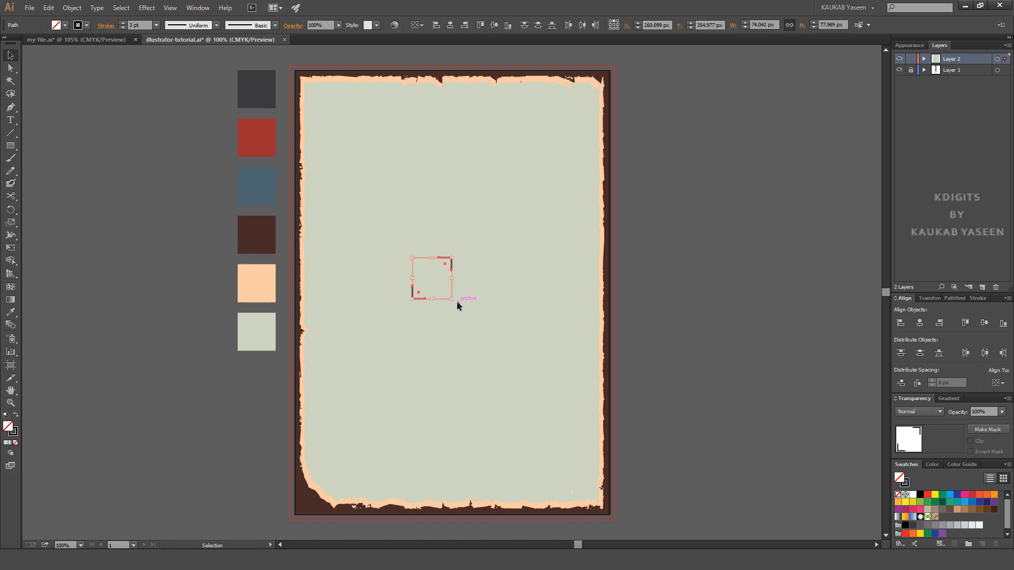
{"action": "left_click", "coordinate": [432, 304]}
{"action": "left_click_drag", "start_coordinate": [411, 306], "coordinate": [406, 310]}
Step: Copy both brackets, paste them in front and rotate the copies a quarter turn to form a four-cornered frame
{"action": "left_click_drag", "start_coordinate": [387, 239], "coordinate": [490, 343]}
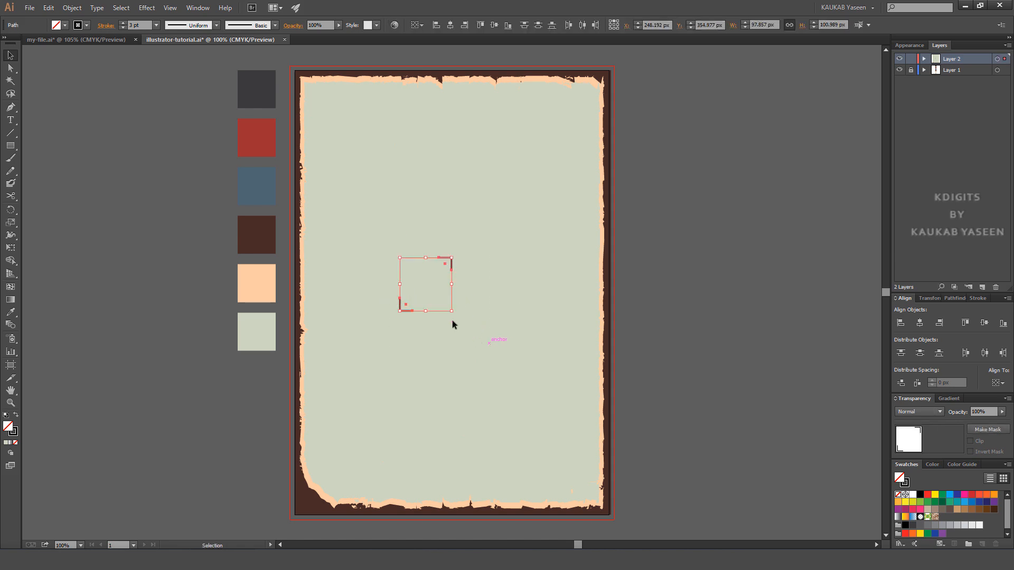
{"action": "left_click", "coordinate": [48, 8]}
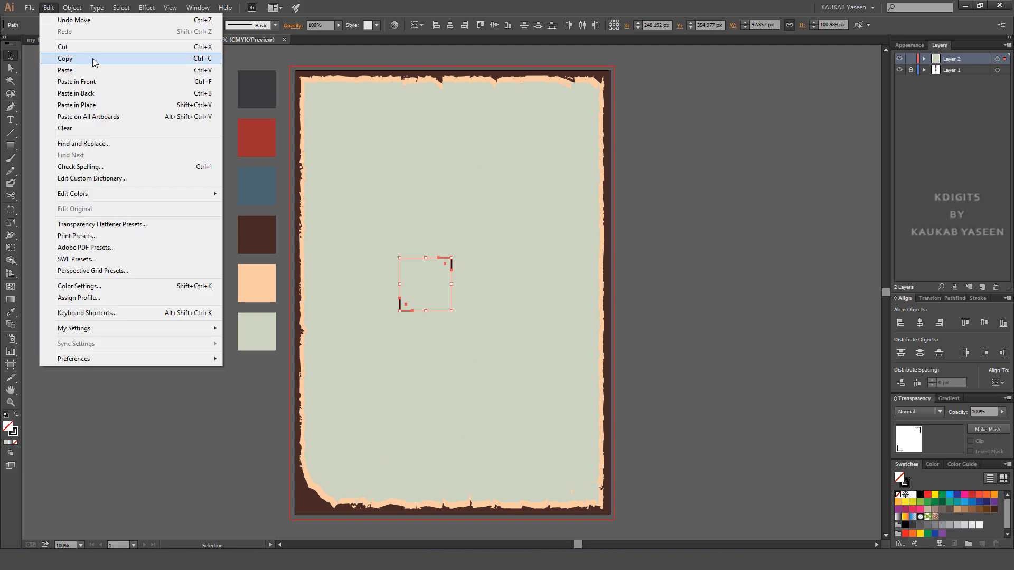
{"action": "left_click", "coordinate": [93, 59]}
{"action": "left_click", "coordinate": [48, 8]}
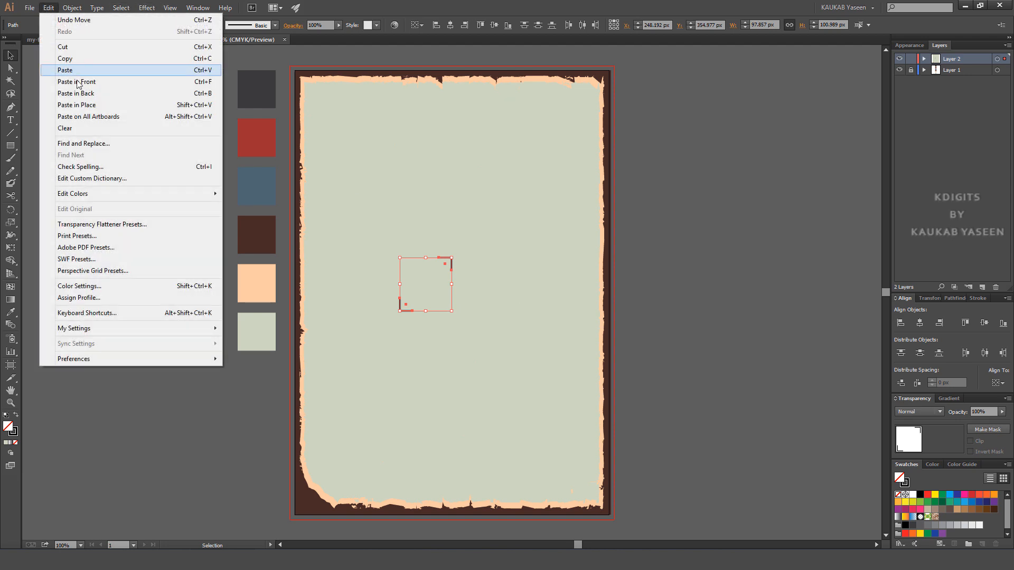
{"action": "left_click", "coordinate": [119, 85]}
{"action": "left_click_drag", "start_coordinate": [455, 316], "coordinate": [473, 260]}
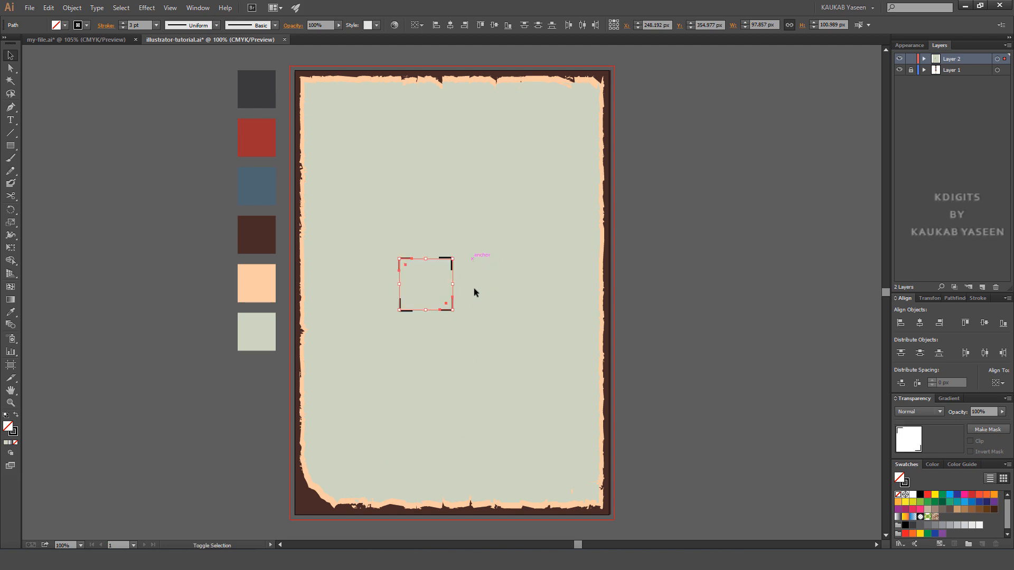
{"action": "left_click", "coordinate": [481, 304]}
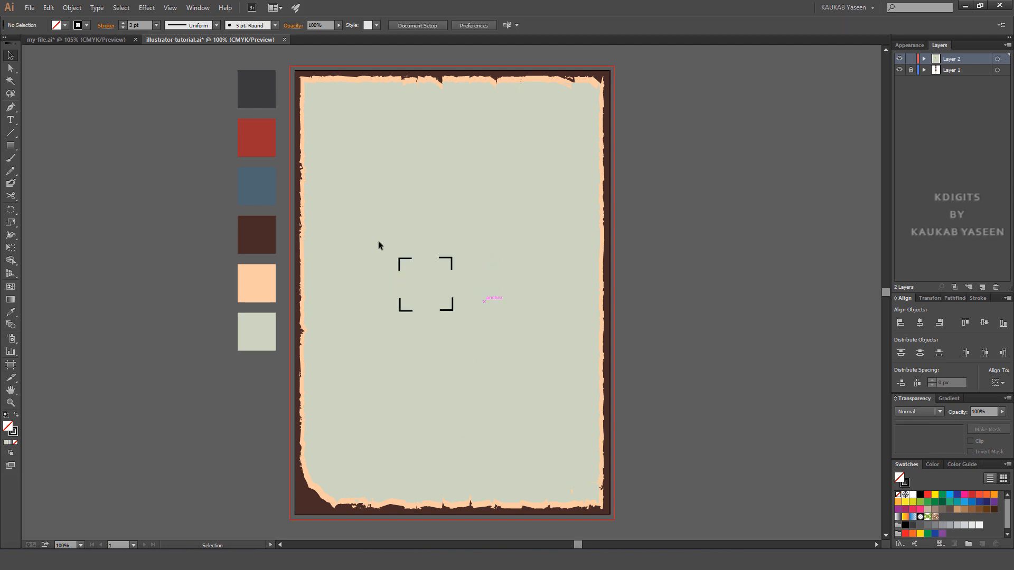
Step: Move the four-bracket frame together into the poster's upper-right corner
{"action": "left_click_drag", "start_coordinate": [364, 220], "coordinate": [512, 398]}
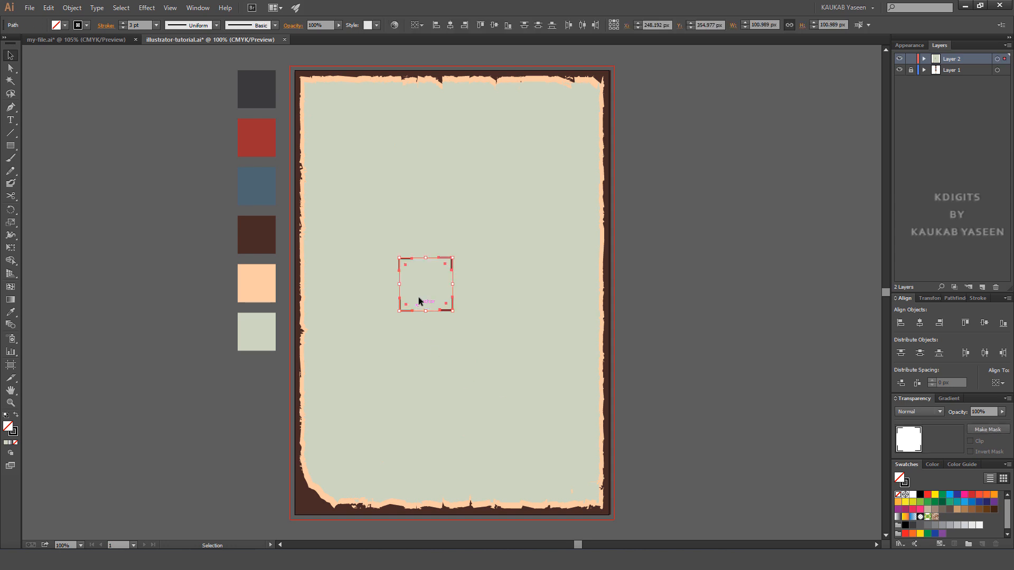
{"action": "left_click_drag", "start_coordinate": [520, 214], "coordinate": [575, 157]}
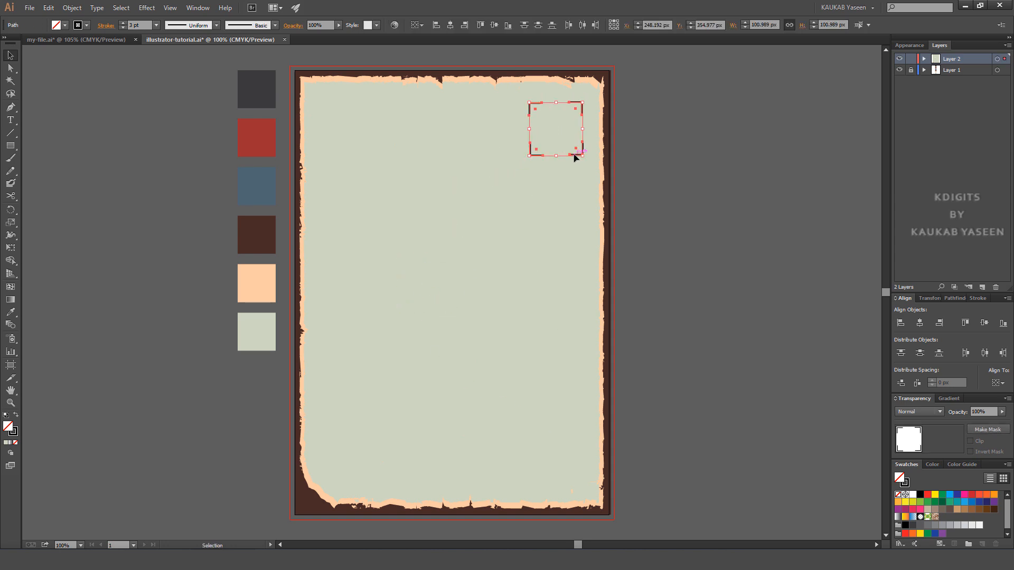
{"action": "left_click", "coordinate": [535, 272]}
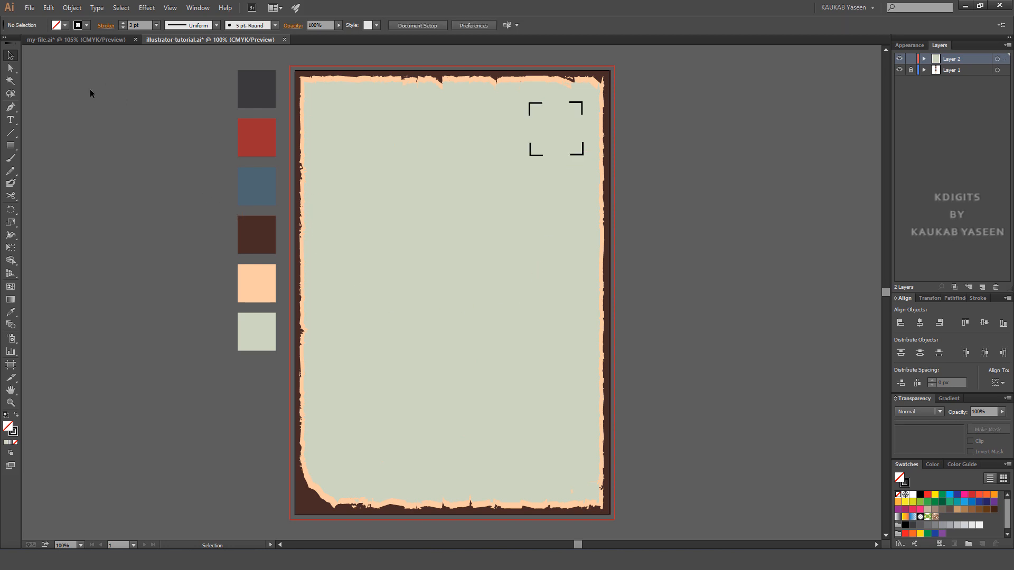
Step: Add the point text "ART GROUP" near the middle of the poster
{"action": "left_click_drag", "start_coordinate": [14, 121], "coordinate": [45, 120]}
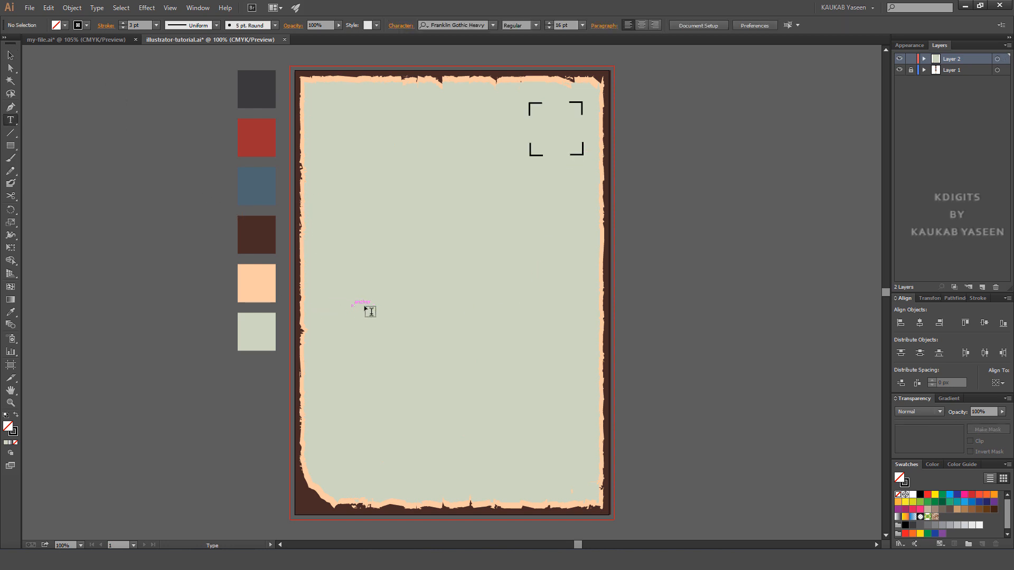
{"action": "left_click", "coordinate": [429, 303]}
{"action": "type", "text": "ART GRO"}
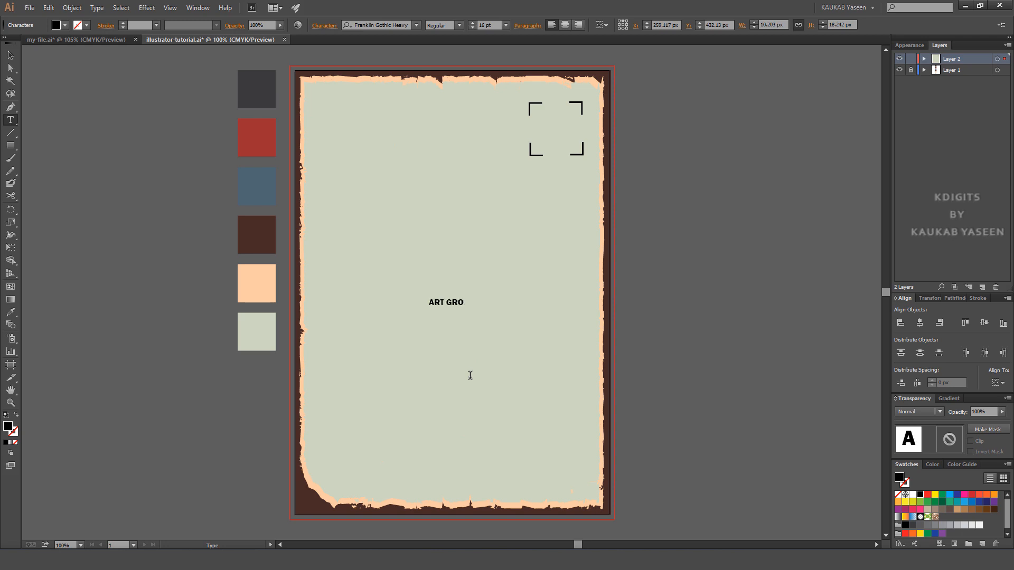
{"action": "type", "text": "UP"}
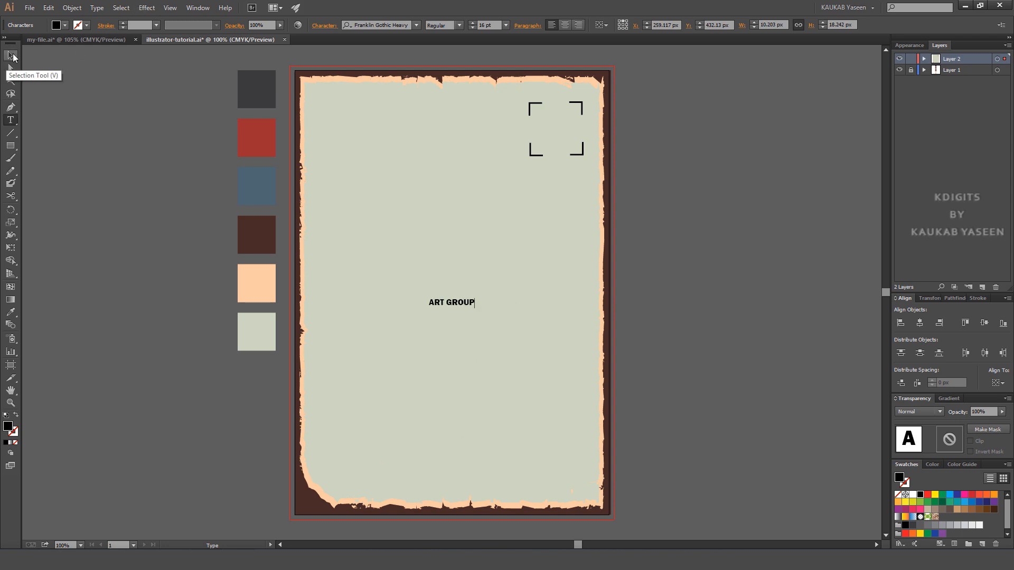
{"action": "left_click", "coordinate": [11, 55]}
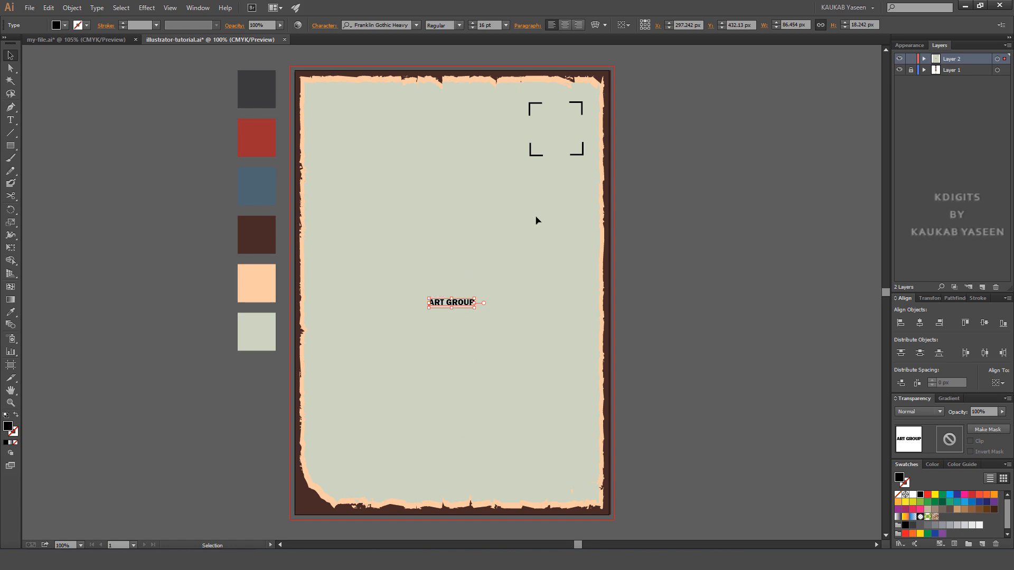
Step: Move the "ART GROUP" text inside the bracket frame and set its font size to 18 pt
{"action": "left_click_drag", "start_coordinate": [460, 305], "coordinate": [568, 131]}
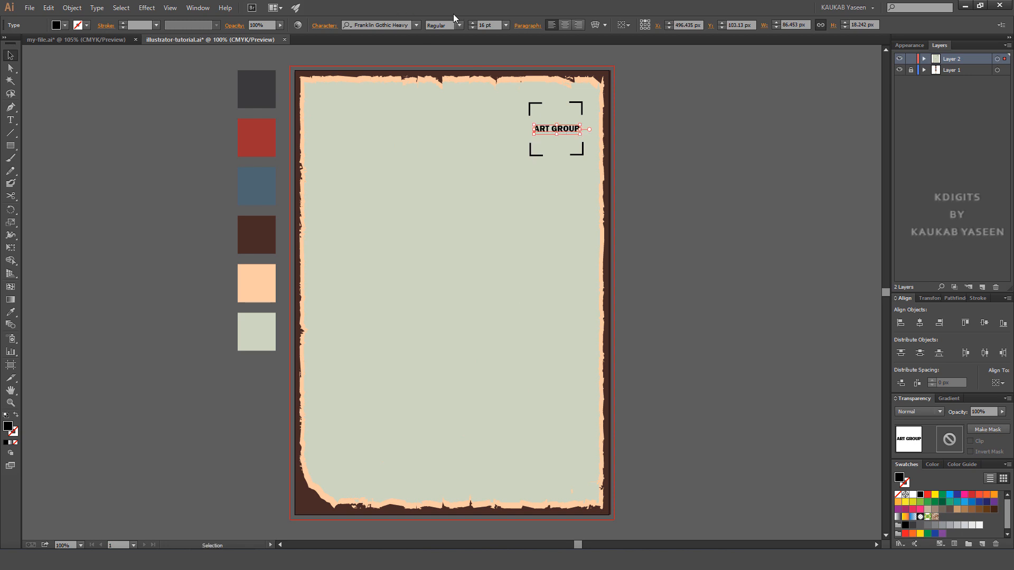
{"action": "left_click", "coordinate": [471, 23]}
{"action": "left_click", "coordinate": [472, 23]}
{"action": "left_click", "coordinate": [521, 247]}
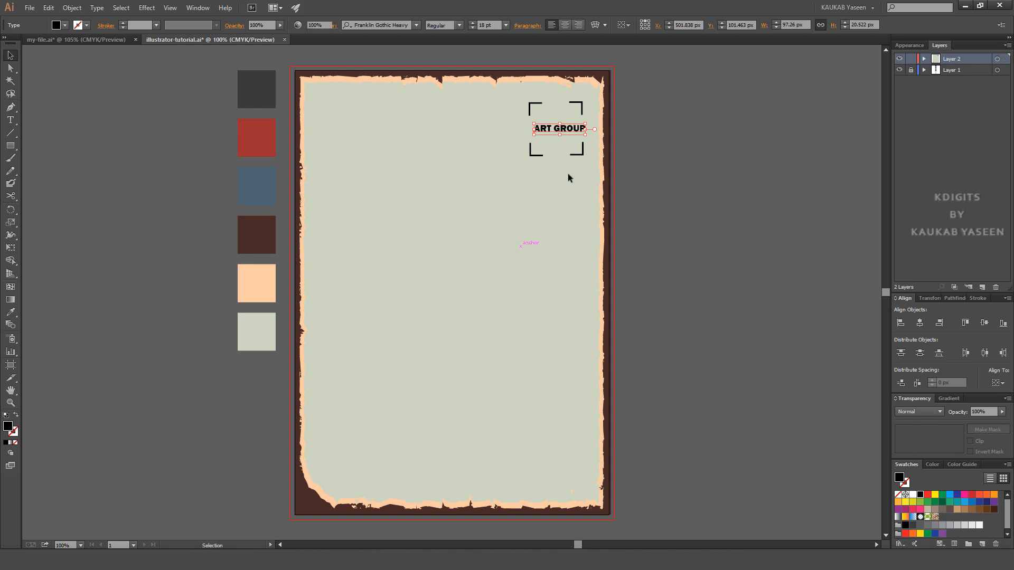
Step: Align the lower pair of brackets and the upper pair each to their vertical centers
{"action": "left_click_drag", "start_coordinate": [583, 168], "coordinate": [522, 146]}
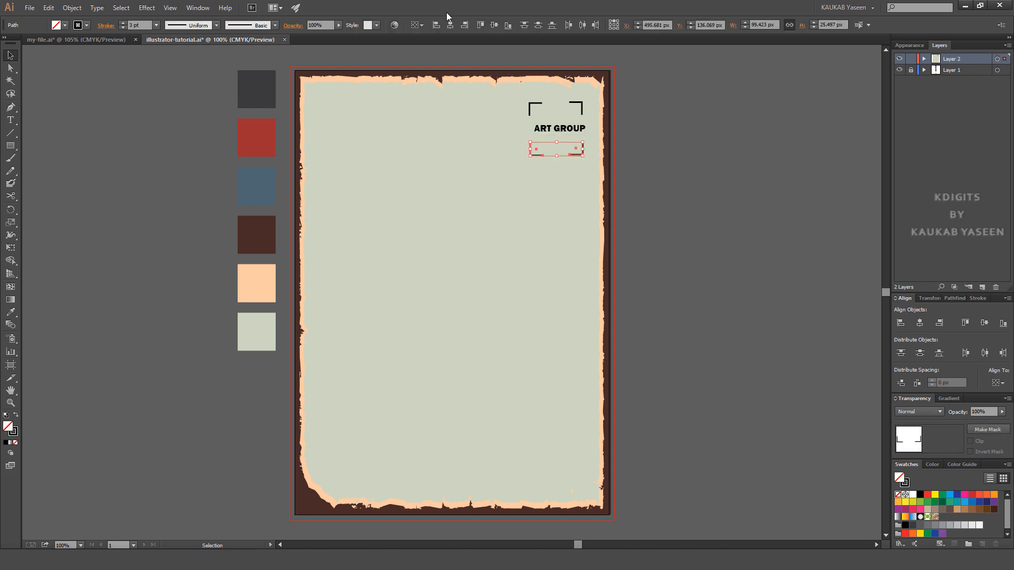
{"action": "left_click", "coordinate": [494, 25]}
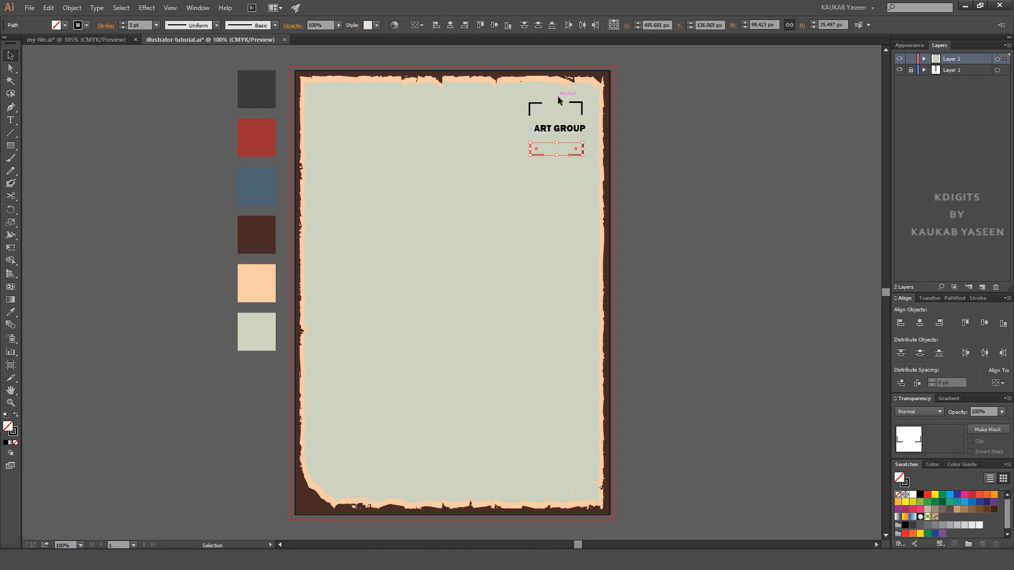
{"action": "left_click", "coordinate": [583, 110]}
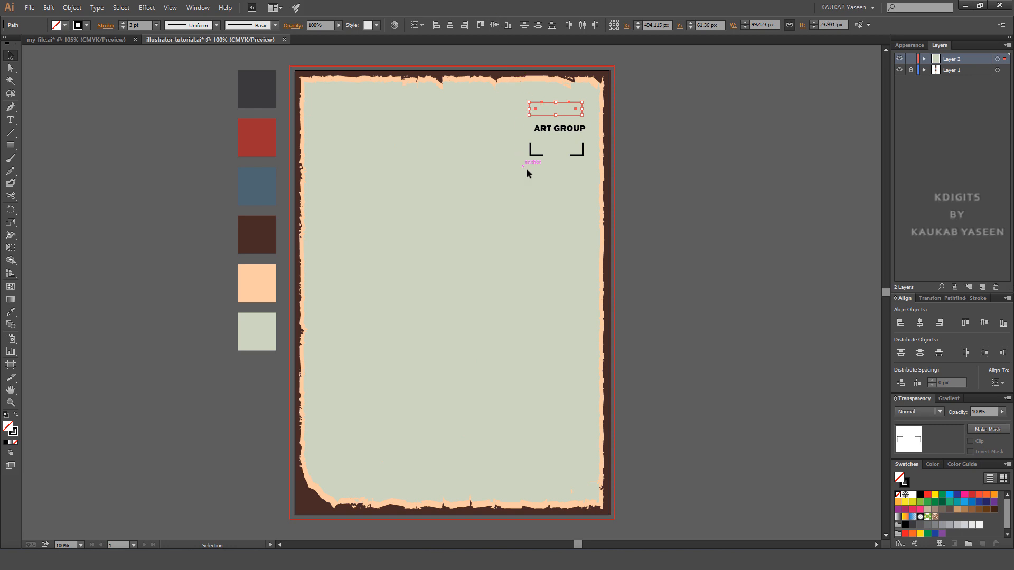
Step: Align the left pair of brackets and the right pair each to their horizontal centers
{"action": "left_click", "coordinate": [530, 153]}
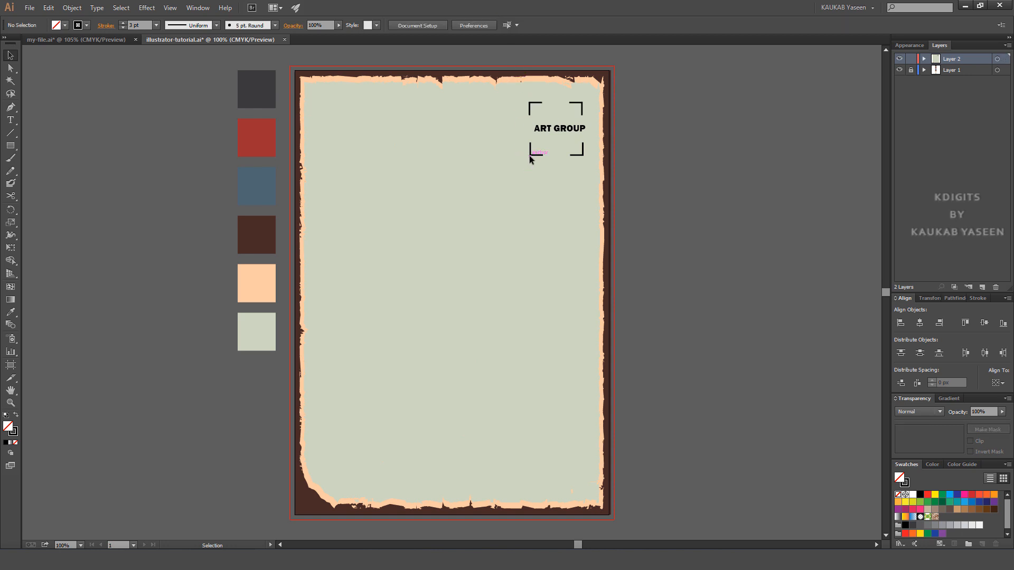
{"action": "left_click", "coordinate": [533, 107], "text": "shift"}
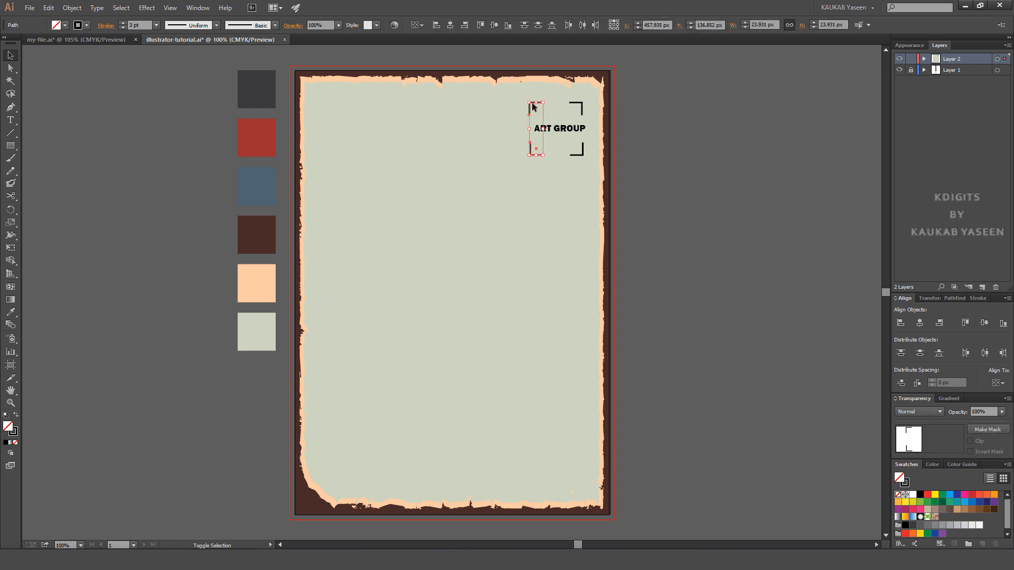
{"action": "left_click", "coordinate": [580, 106]}
{"action": "left_click", "coordinate": [582, 149], "text": "shift"}
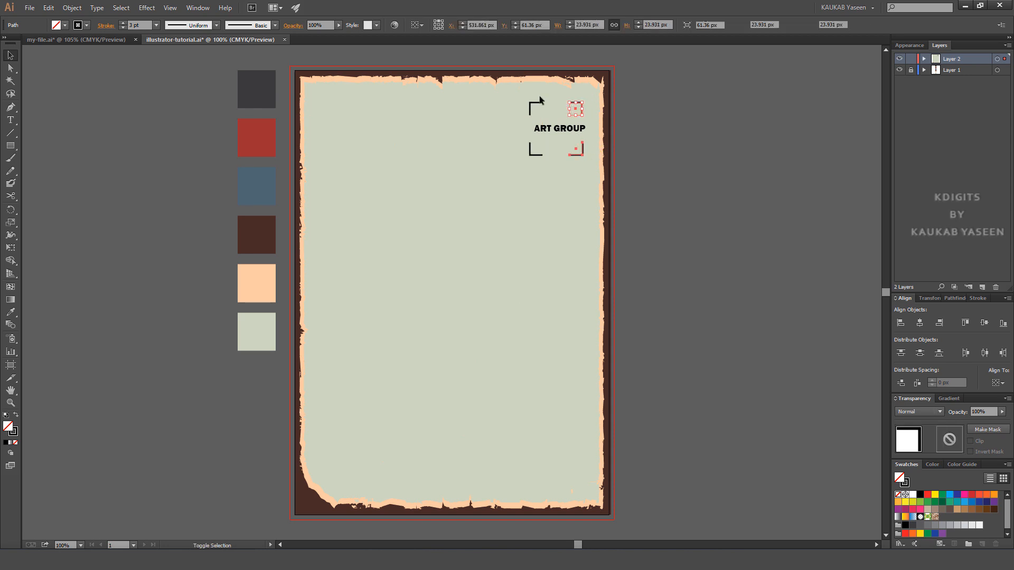
{"action": "left_click", "coordinate": [451, 25]}
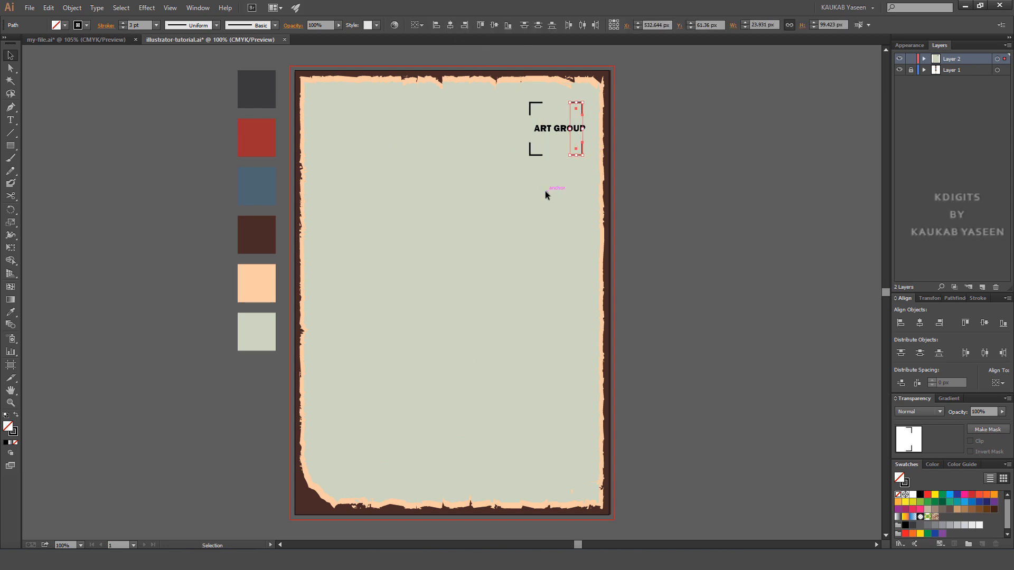
{"action": "left_click", "coordinate": [570, 189]}
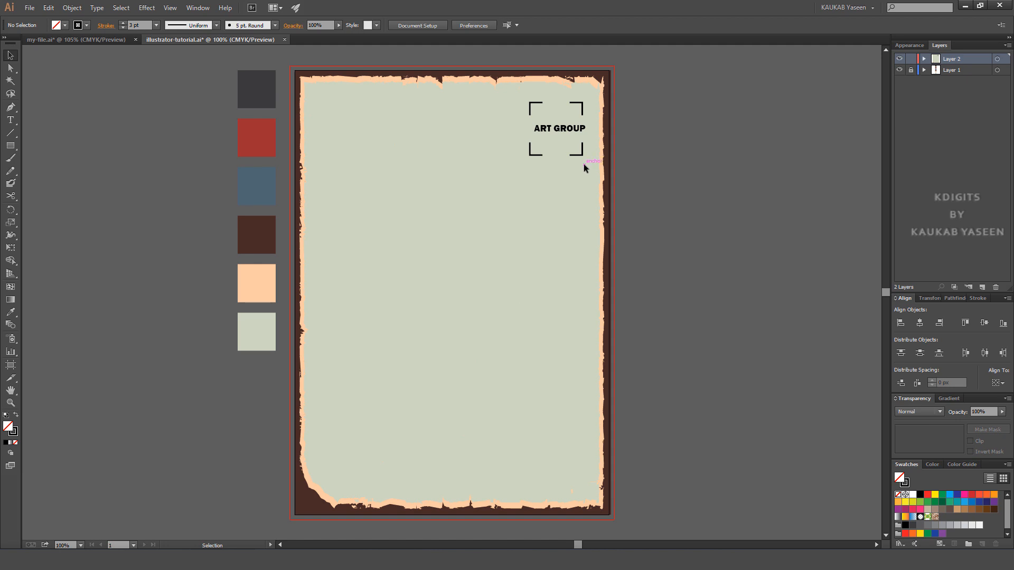
Step: Group the two lower brackets and combine them with the upper pair into a single group
{"action": "left_click_drag", "start_coordinate": [584, 167], "coordinate": [517, 147]}
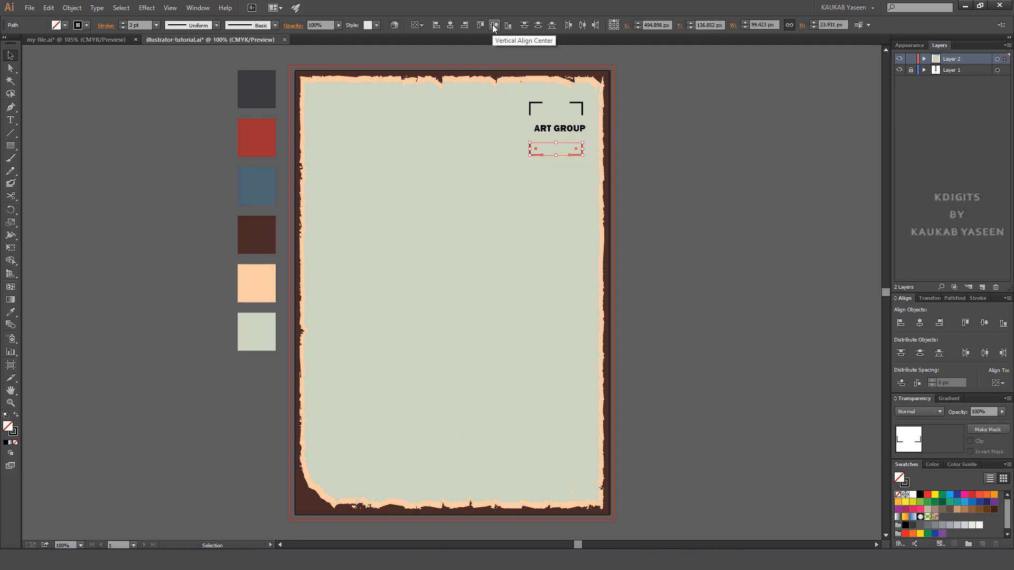
{"action": "left_click", "coordinate": [72, 7]}
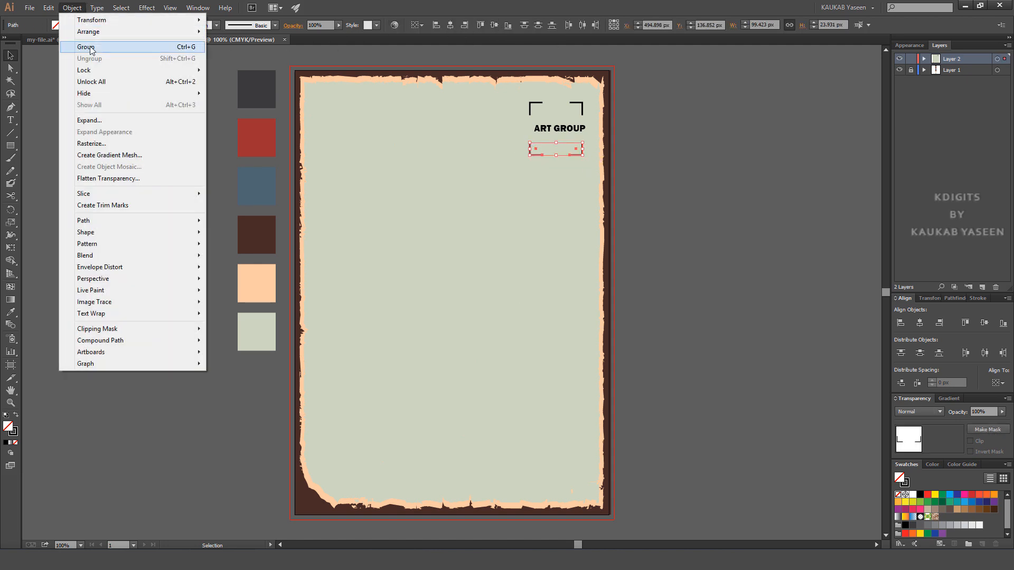
{"action": "left_click", "coordinate": [86, 46]}
{"action": "left_click_drag", "start_coordinate": [517, 100], "coordinate": [587, 109]}
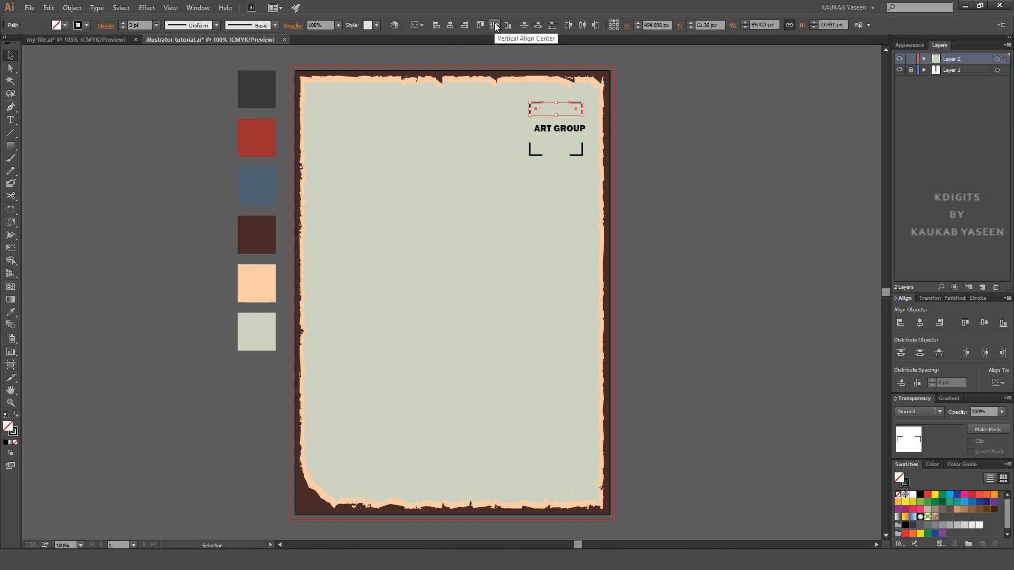
{"action": "left_click", "coordinate": [534, 154], "text": "shift"}
{"action": "left_click", "coordinate": [72, 7]}
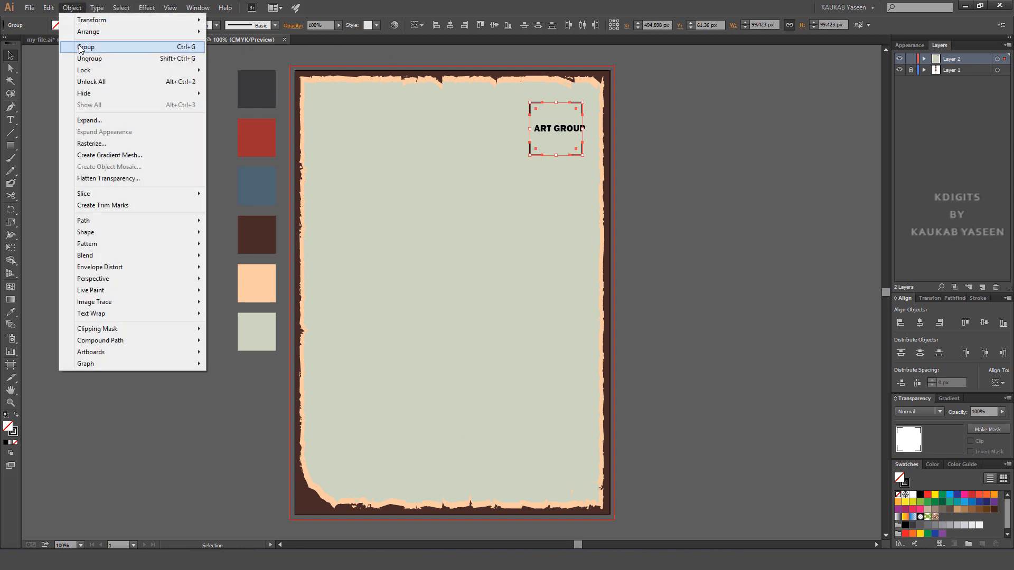
{"action": "left_click", "coordinate": [86, 47]}
Step: Center the "ART GROUP" text and the bracket group on each other horizontally and vertically
{"action": "left_click", "coordinate": [538, 128], "text": "shift"}
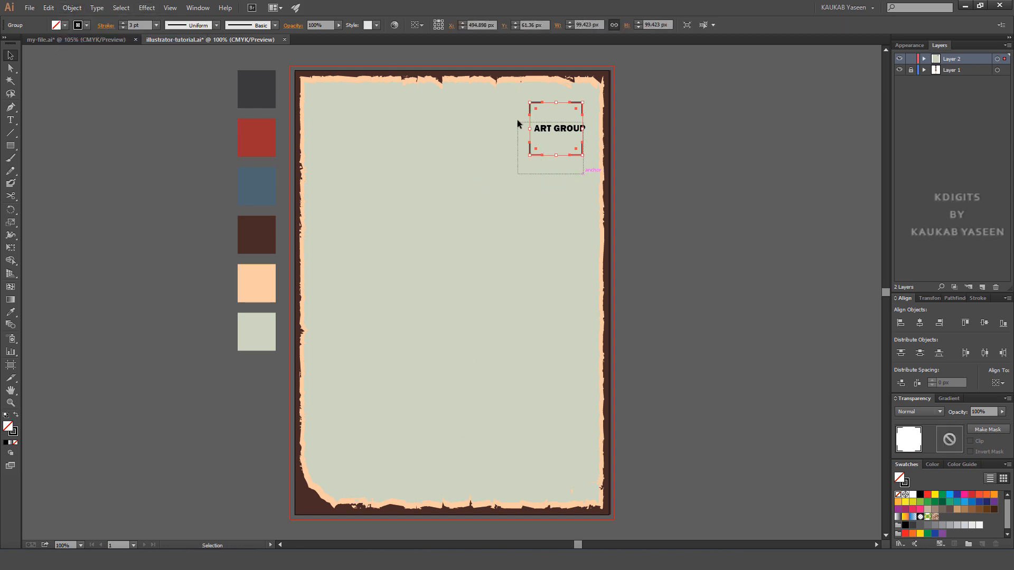
{"action": "left_click", "coordinate": [354, 25]}
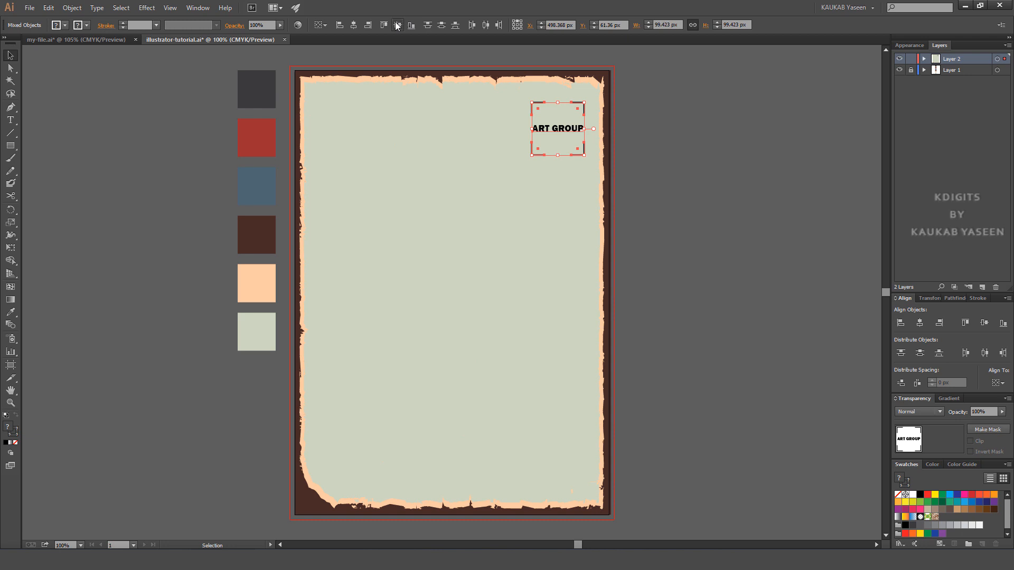
{"action": "left_click", "coordinate": [398, 25]}
{"action": "left_click", "coordinate": [543, 184]}
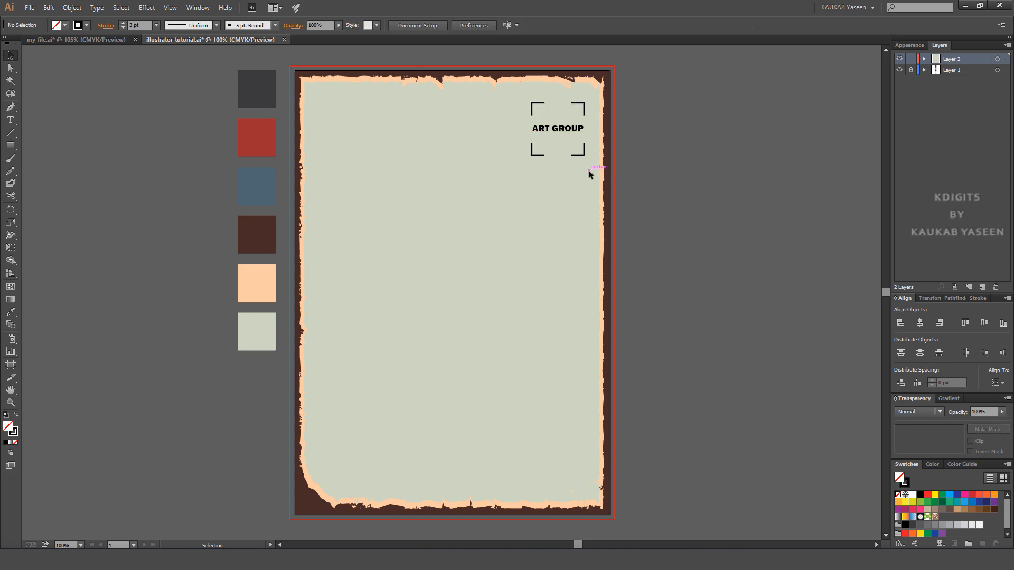
Step: Lower the opacity of the "ART GROUP" text and its bracket frame slightly
{"action": "left_click", "coordinate": [198, 8]}
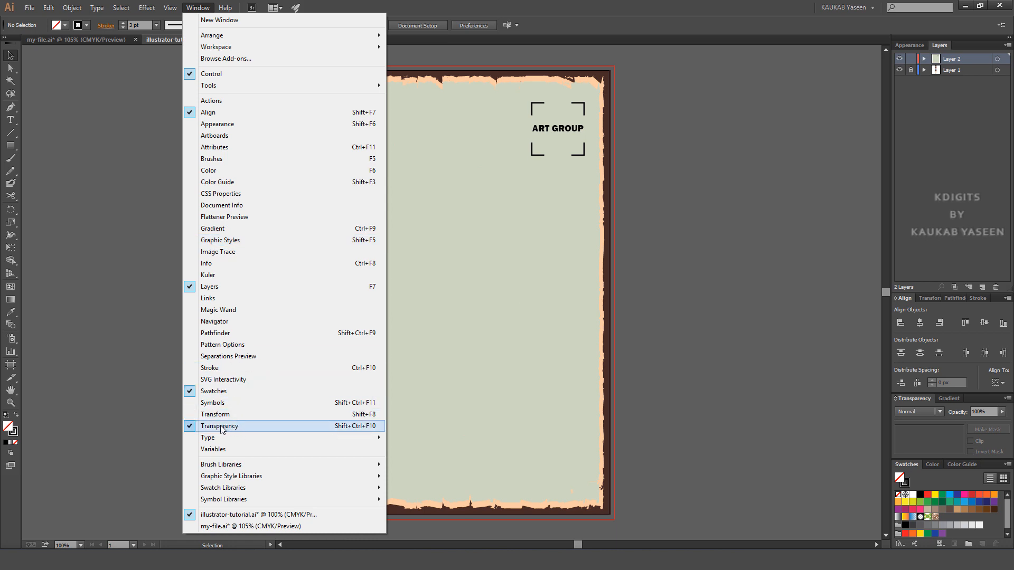
{"action": "left_click", "coordinate": [687, 423]}
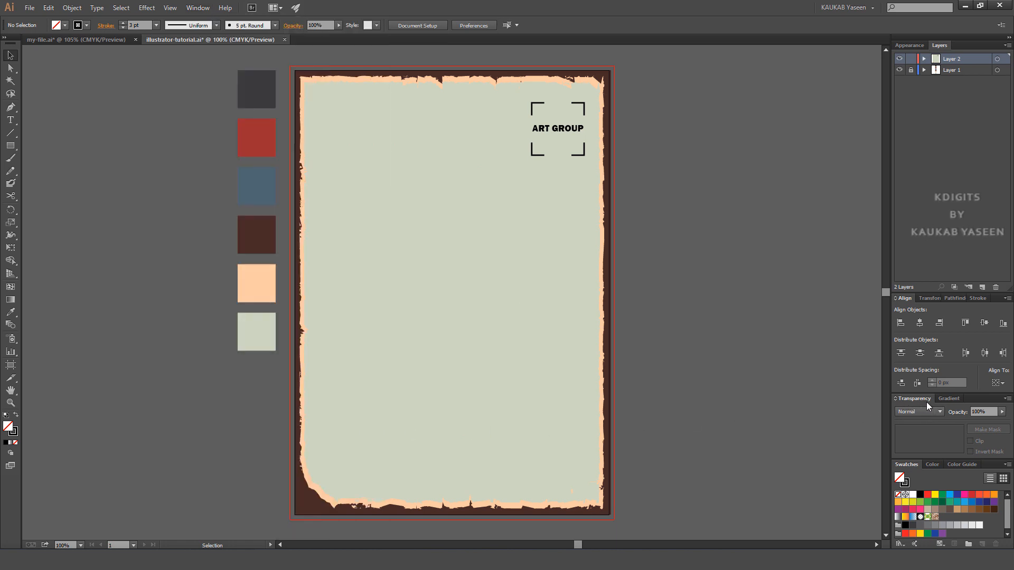
{"action": "left_click_drag", "start_coordinate": [579, 169], "coordinate": [509, 100]}
{"action": "left_click", "coordinate": [1002, 412]}
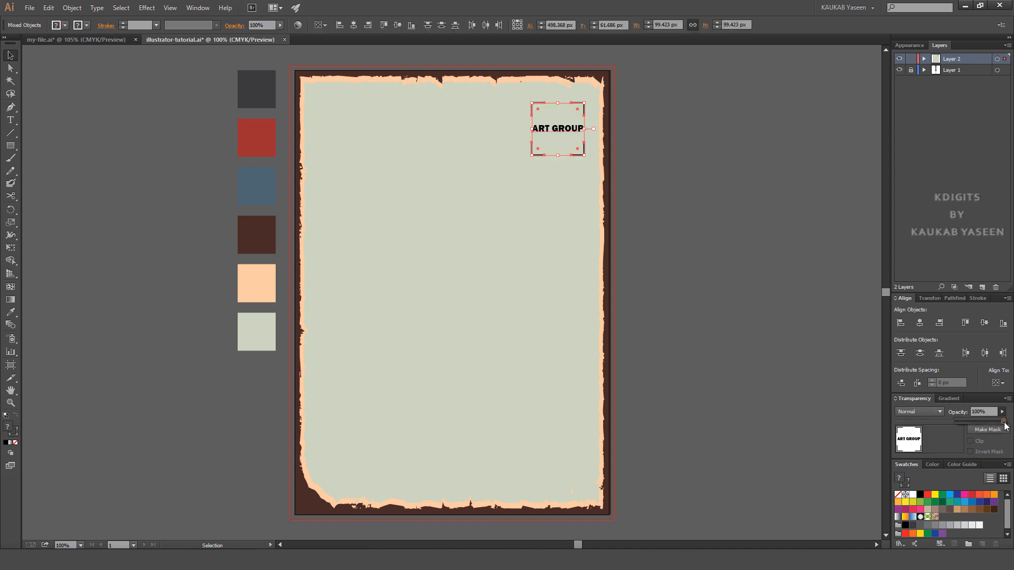
{"action": "left_click_drag", "start_coordinate": [1002, 423], "coordinate": [1000, 424]}
{"action": "left_click", "coordinate": [729, 233]}
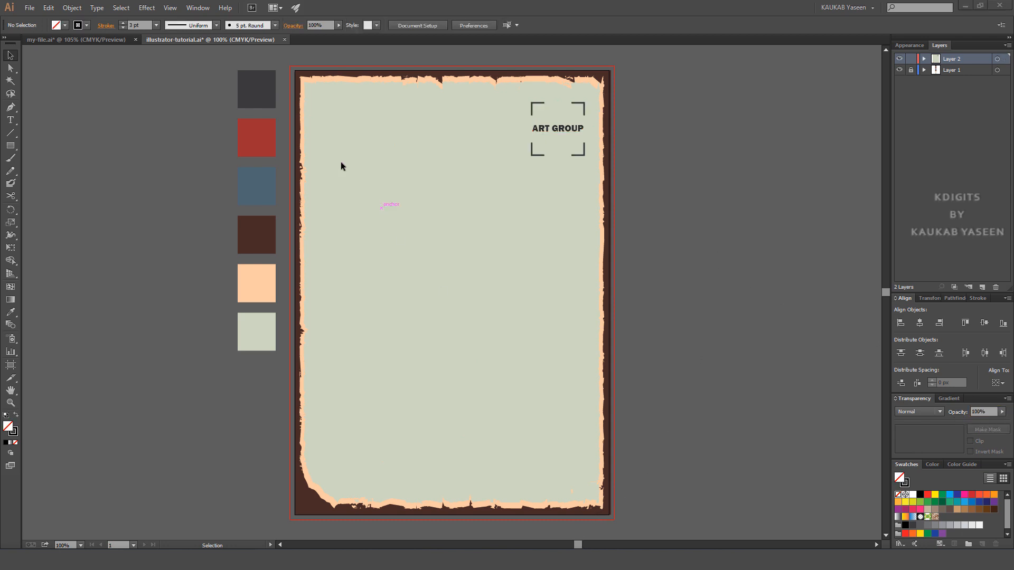
Step: Place the image Photographic film.png in the poster's upper middle at about 186 by 186 px
{"action": "left_click", "coordinate": [29, 8]}
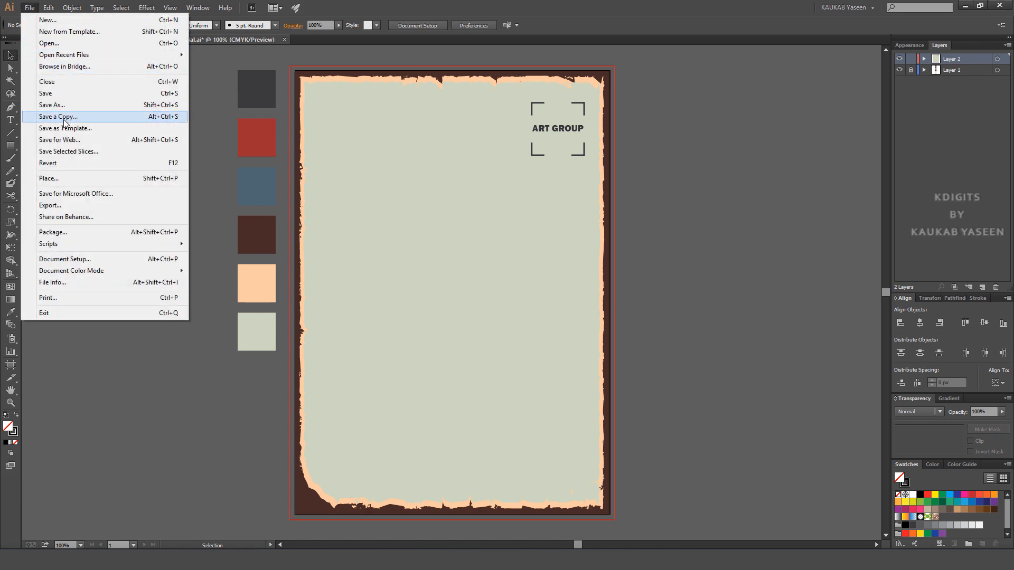
{"action": "left_click", "coordinate": [70, 178]}
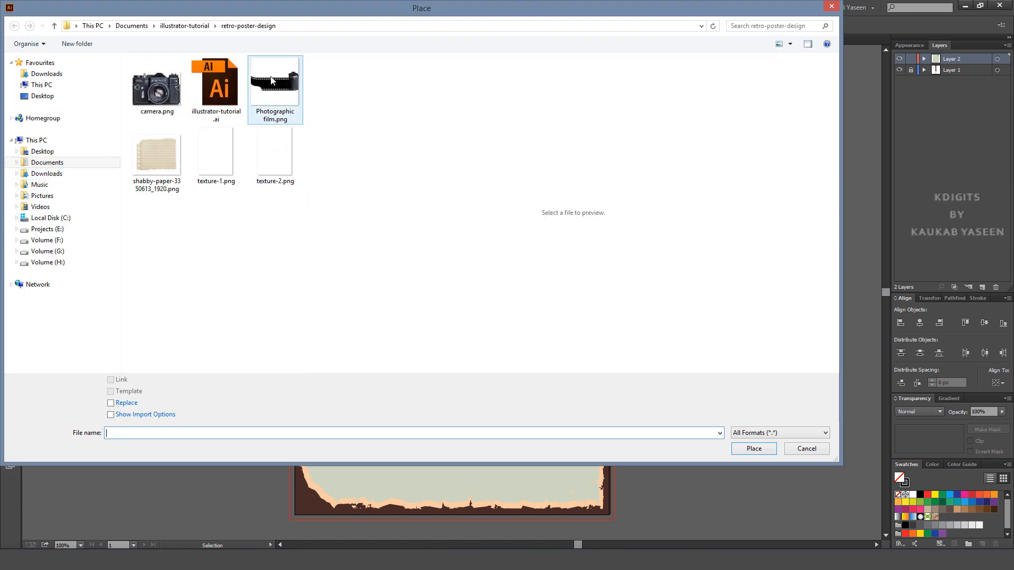
{"action": "double_click", "coordinate": [271, 77]}
{"action": "left_click_drag", "start_coordinate": [384, 174], "coordinate": [482, 272]}
{"action": "left_click", "coordinate": [715, 277]}
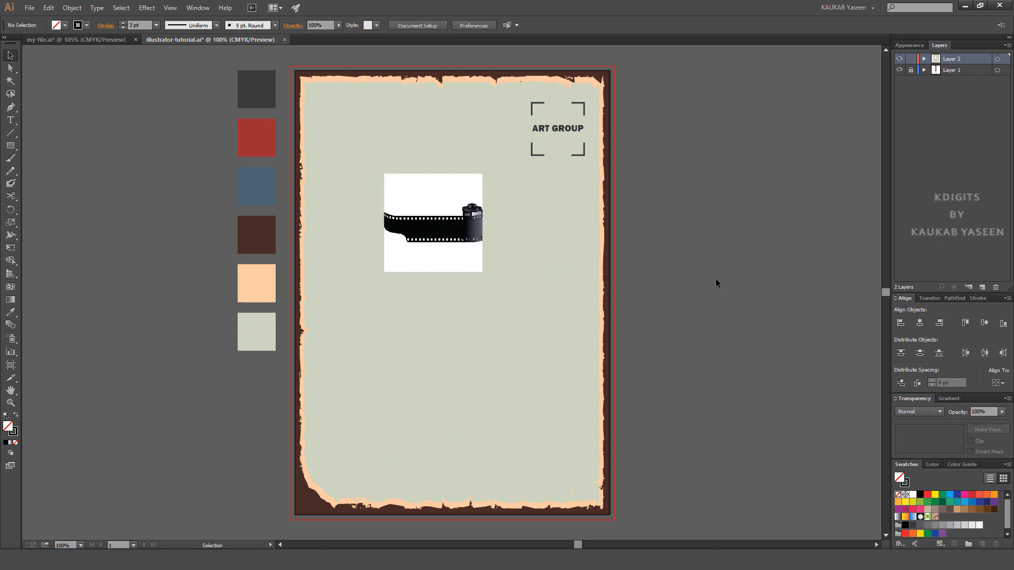
Step: Trace the photographic film image with the default preset and expand the tracing into vector paths
{"action": "left_click", "coordinate": [444, 254]}
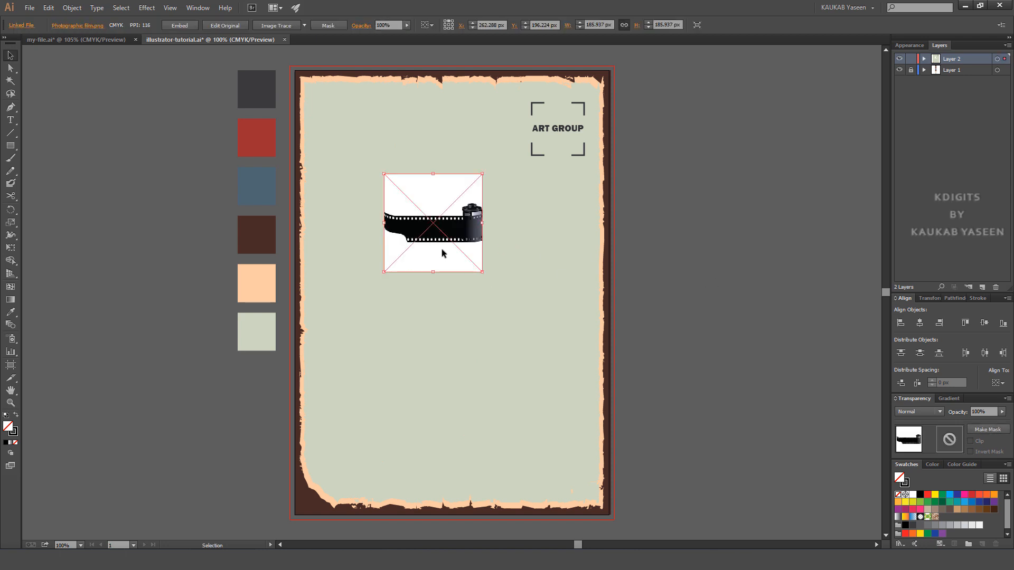
{"action": "left_click", "coordinate": [274, 25]}
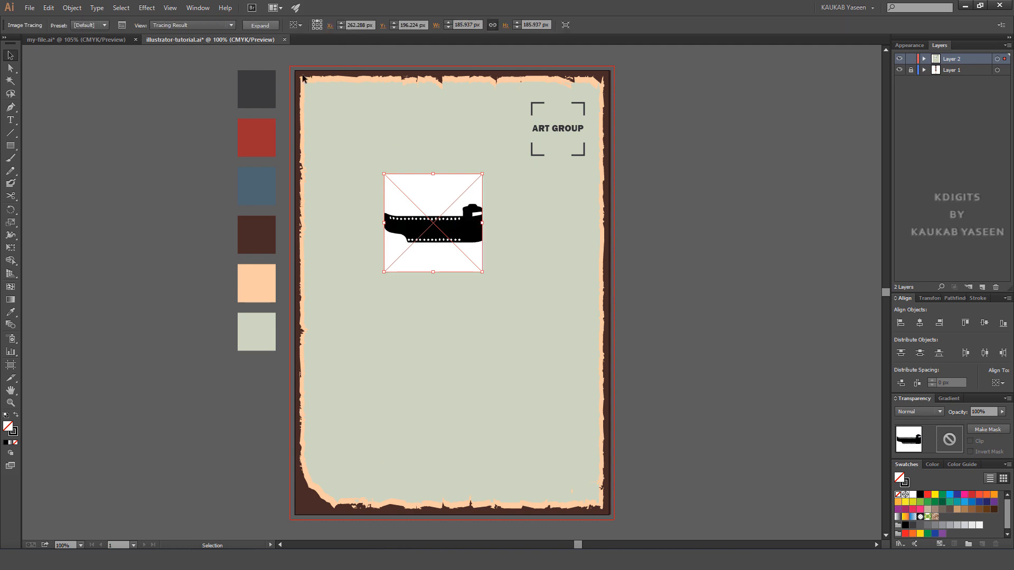
{"action": "left_click", "coordinate": [261, 25]}
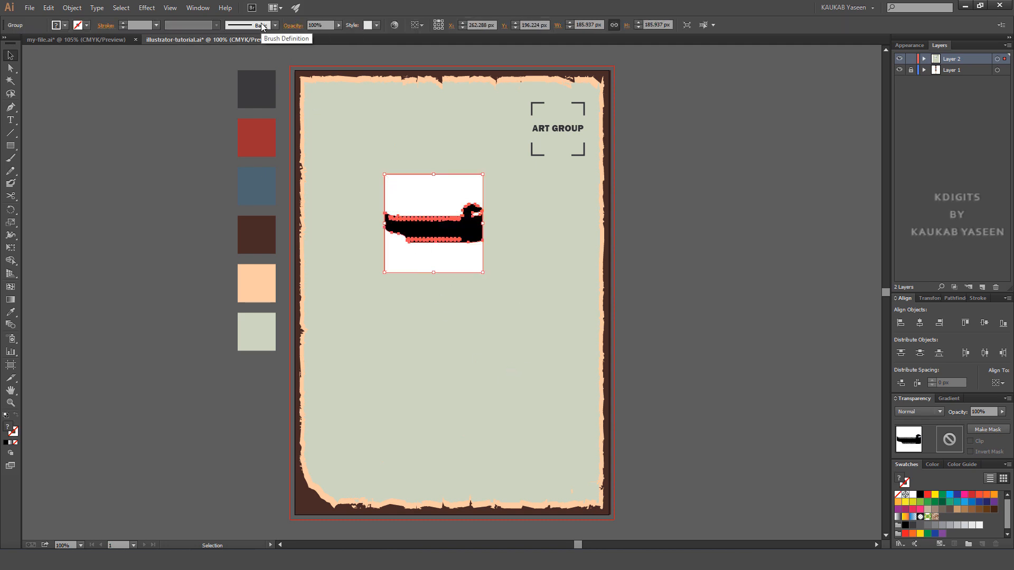
{"action": "left_click", "coordinate": [463, 349]}
{"action": "left_click", "coordinate": [10, 68]}
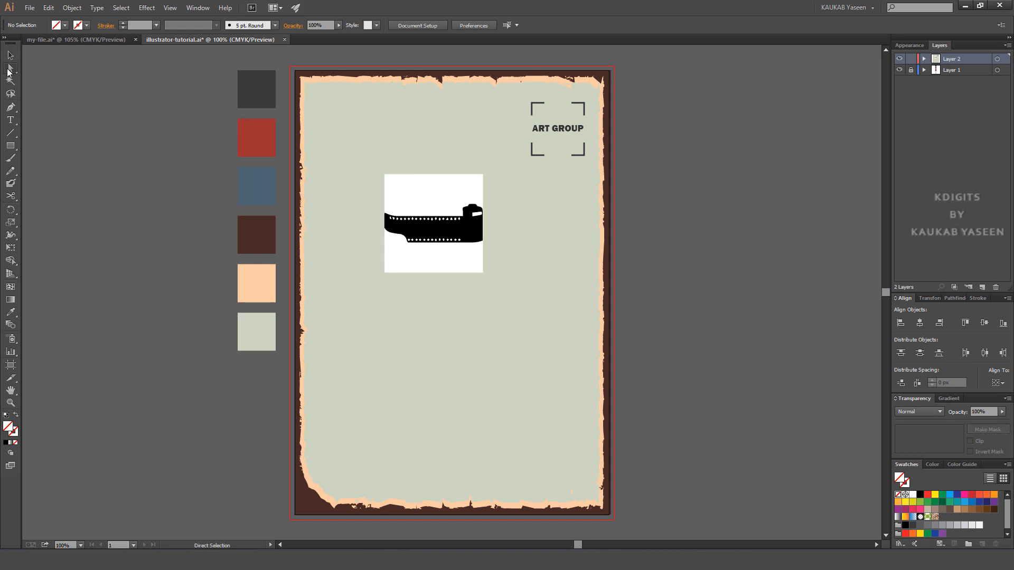
Step: Separate the black film shape from the traced white background and delete the leftover white pieces
{"action": "left_click", "coordinate": [452, 227]}
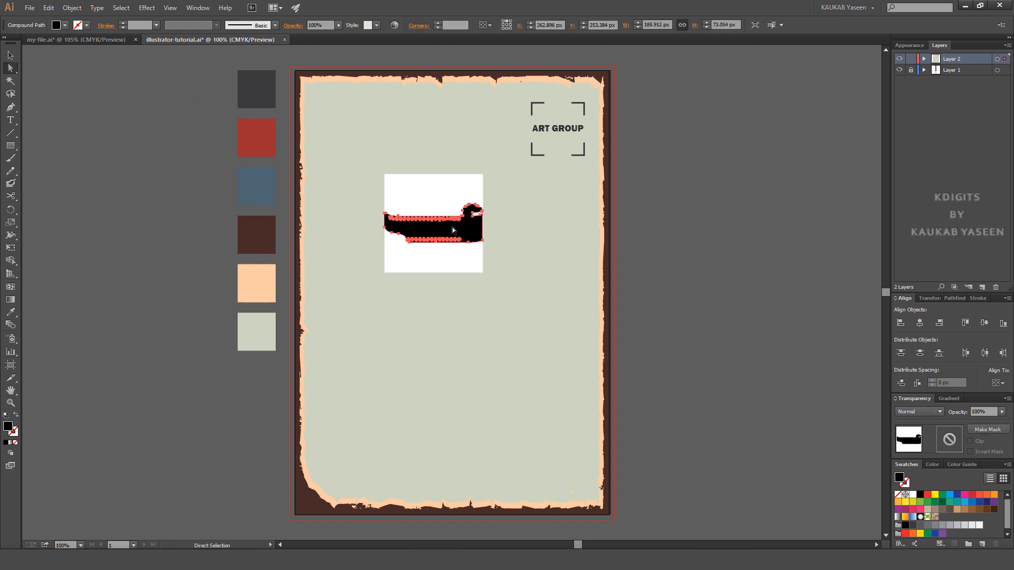
{"action": "left_click_drag", "start_coordinate": [450, 227], "coordinate": [562, 222]}
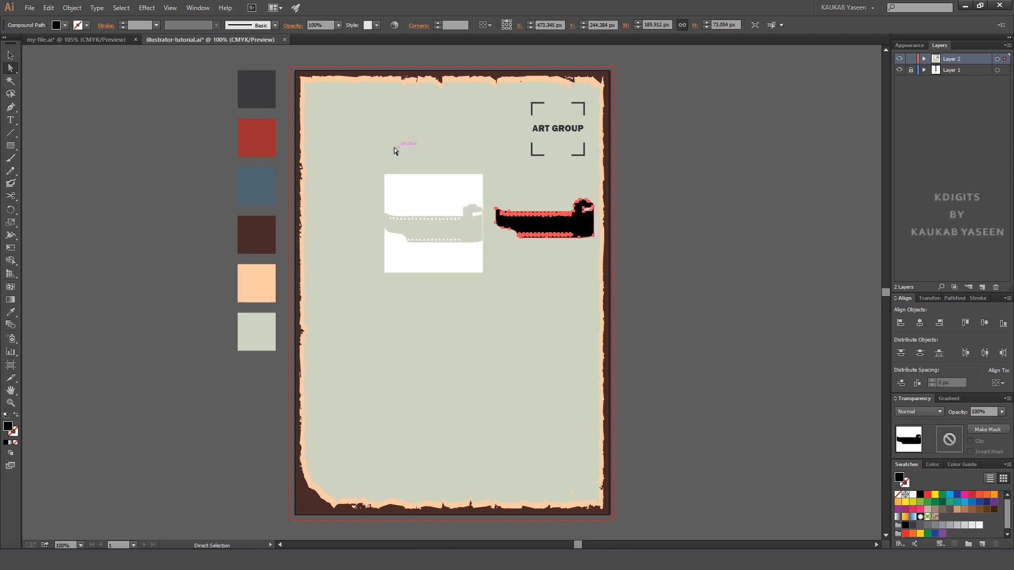
{"action": "left_click_drag", "start_coordinate": [358, 148], "coordinate": [489, 337]}
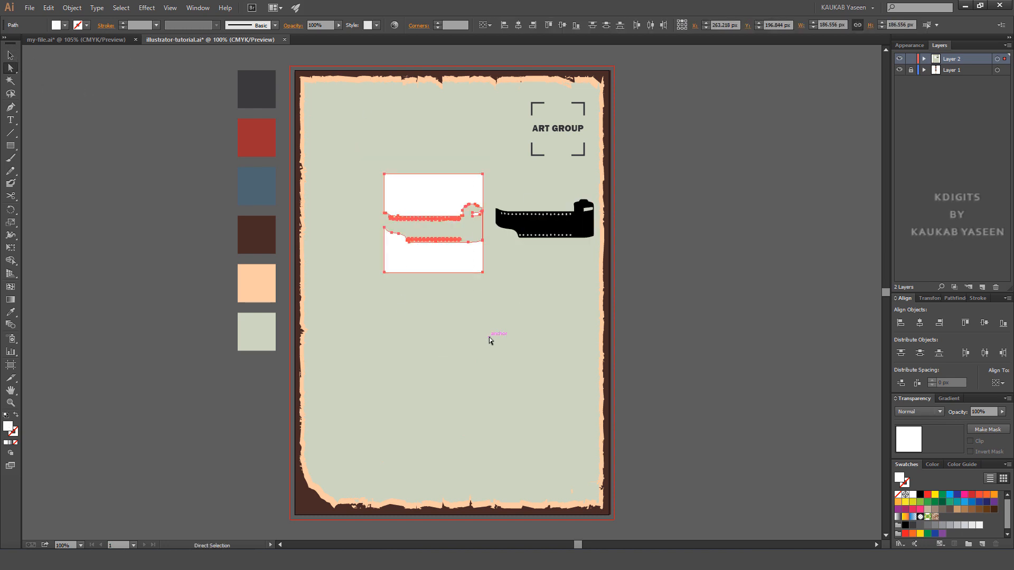
{"action": "left_click", "coordinate": [49, 7]}
{"action": "left_click", "coordinate": [72, 129]}
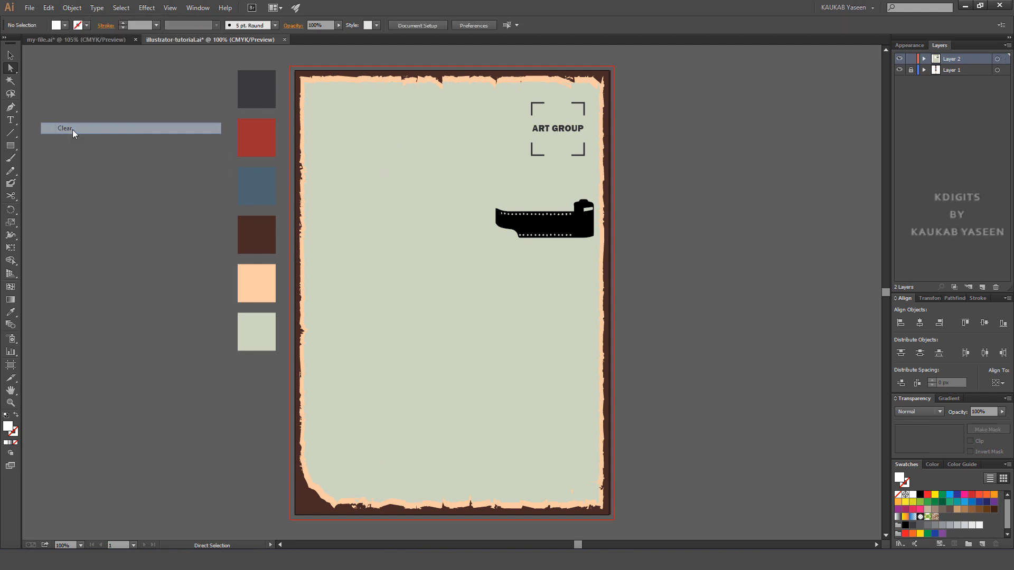
Step: Move the film graphic to the poster's upper left and set its opacity to 90%
{"action": "left_click", "coordinate": [10, 54]}
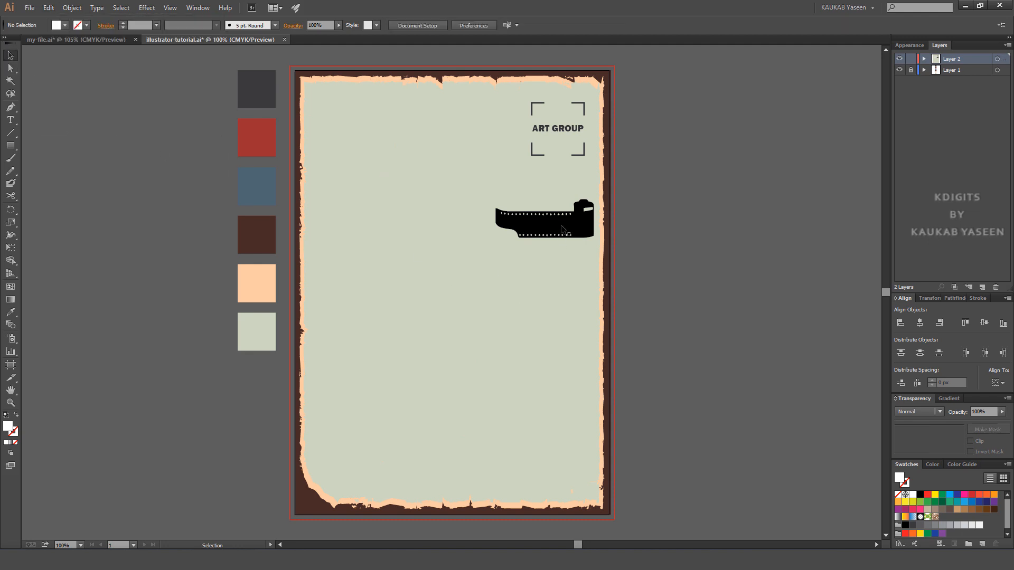
{"action": "left_click_drag", "start_coordinate": [563, 230], "coordinate": [392, 133]}
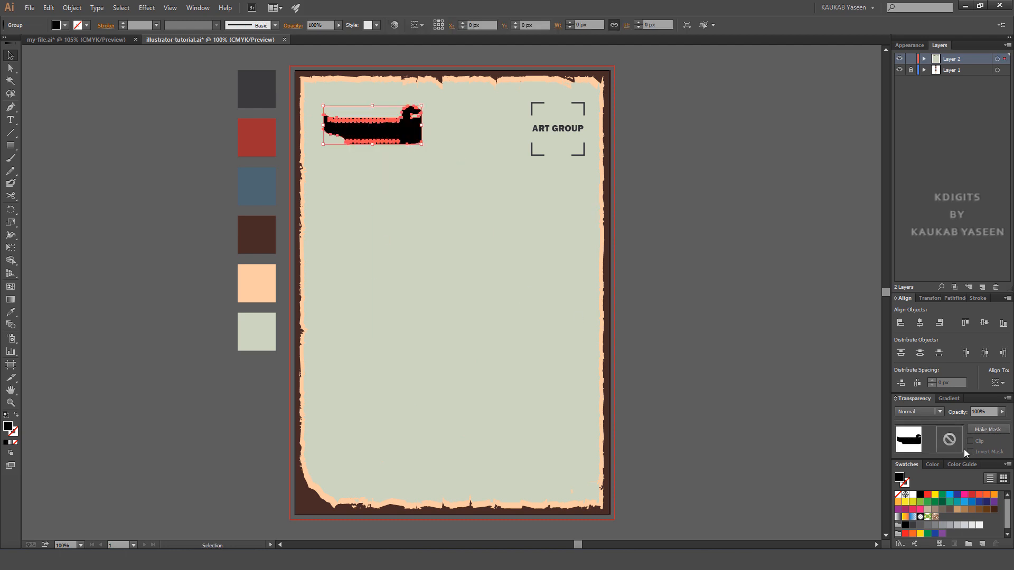
{"action": "left_click", "coordinate": [978, 412]}
{"action": "type", "text": "90"}
{"action": "key", "text": "Return"}
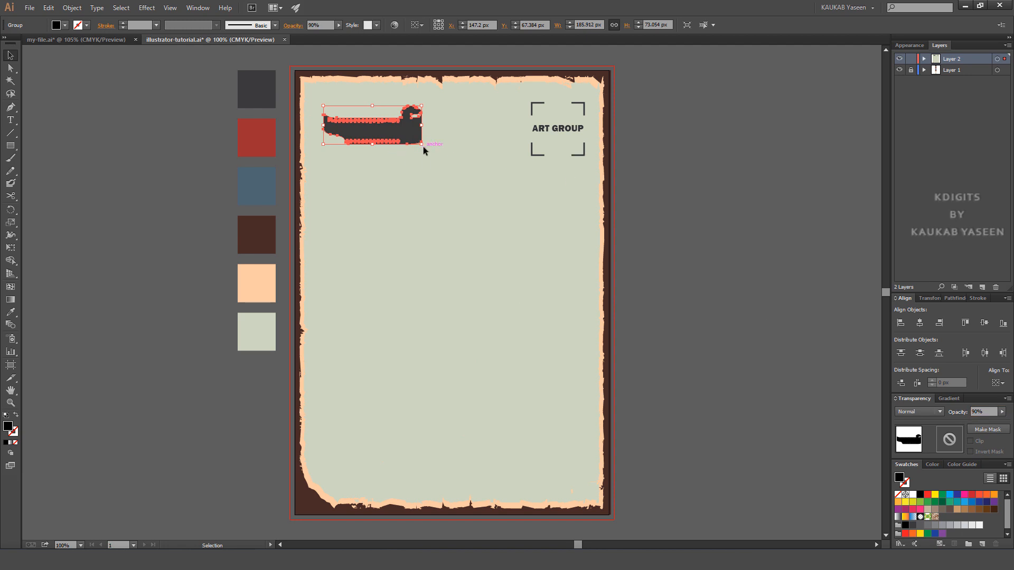
Step: Rotate the film graphic counterclockwise so its cartridge end tilts up, and nudge it slightly down and right
{"action": "left_click_drag", "start_coordinate": [424, 148], "coordinate": [405, 128]}
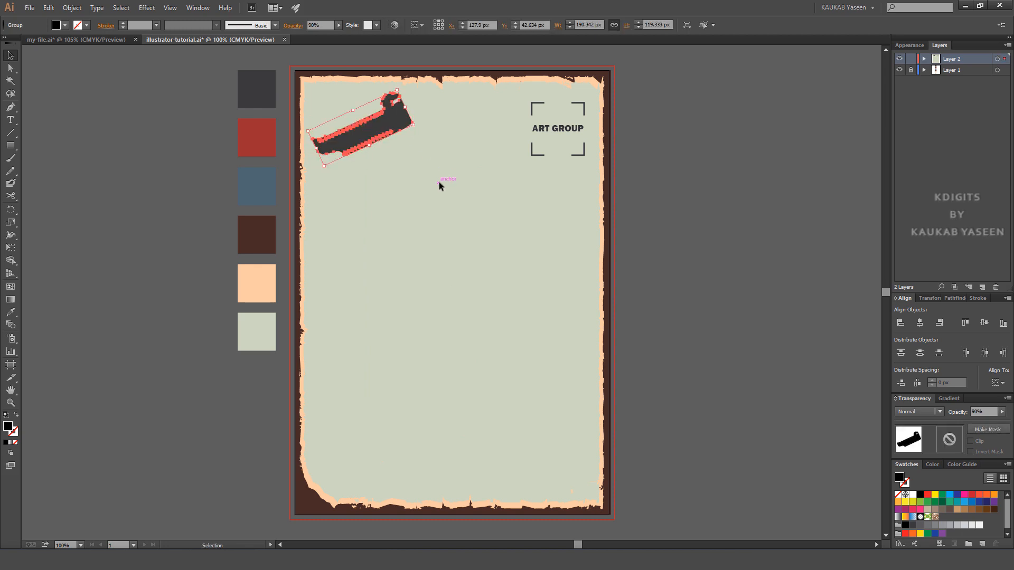
{"action": "left_click", "coordinate": [439, 186]}
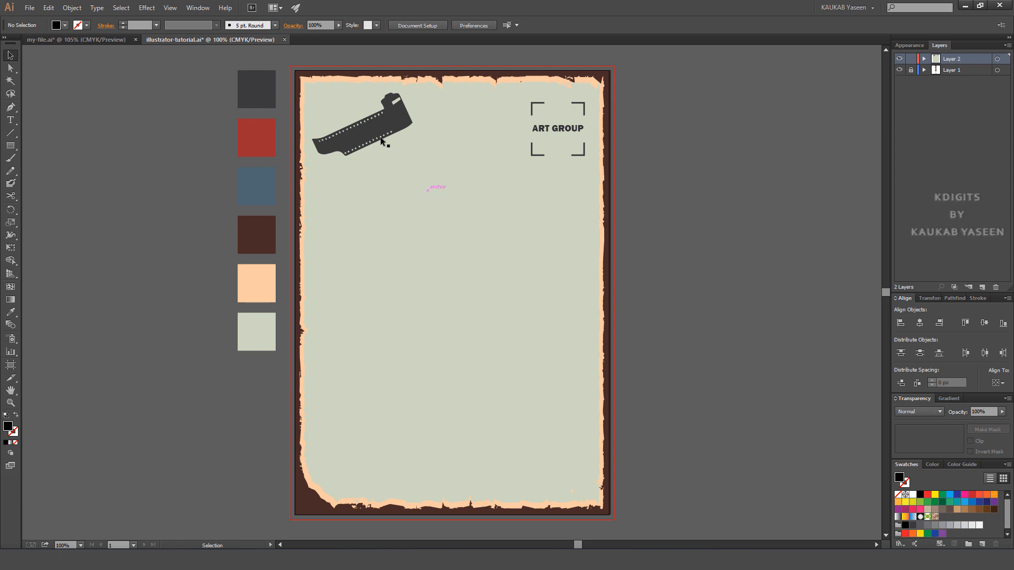
{"action": "left_click", "coordinate": [370, 125]}
{"action": "key", "text": "Down"}
{"action": "key", "text": "Down"}
{"action": "key", "text": "Down"}
{"action": "key", "text": "Down"}
{"action": "key", "text": "Down"}
{"action": "key", "text": "Down"}
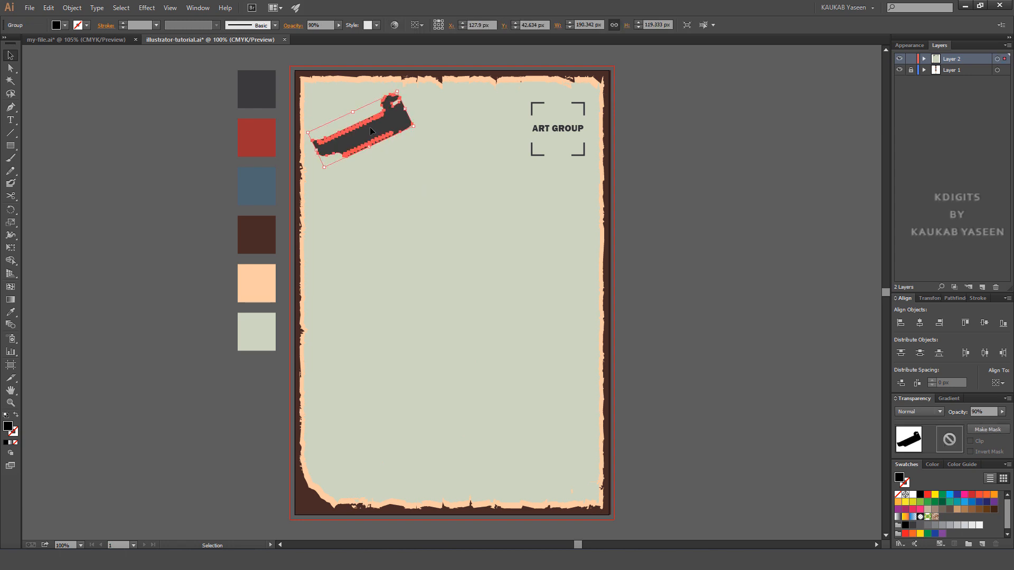
{"action": "key", "text": "Right"}
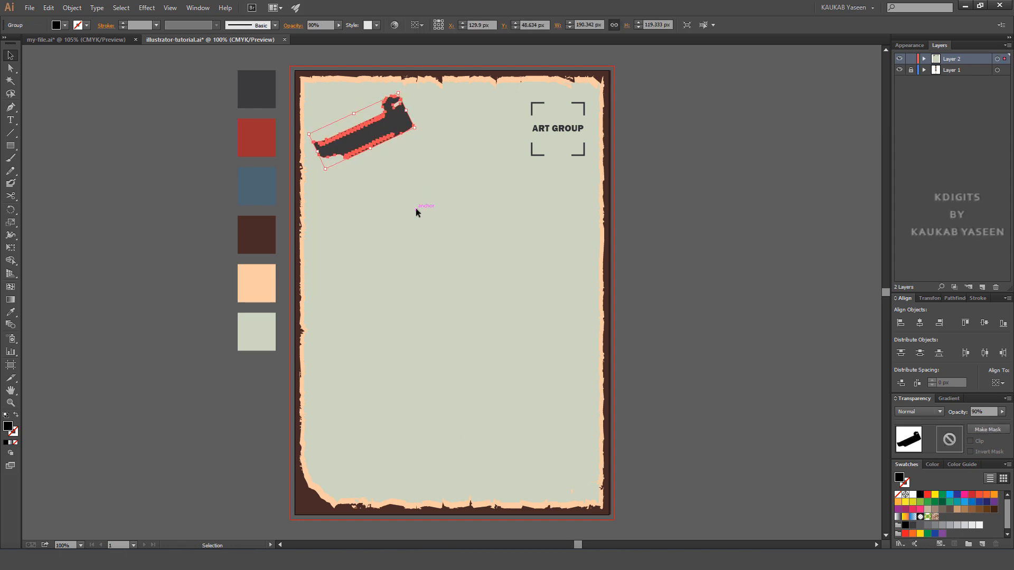
{"action": "left_click", "coordinate": [416, 209]}
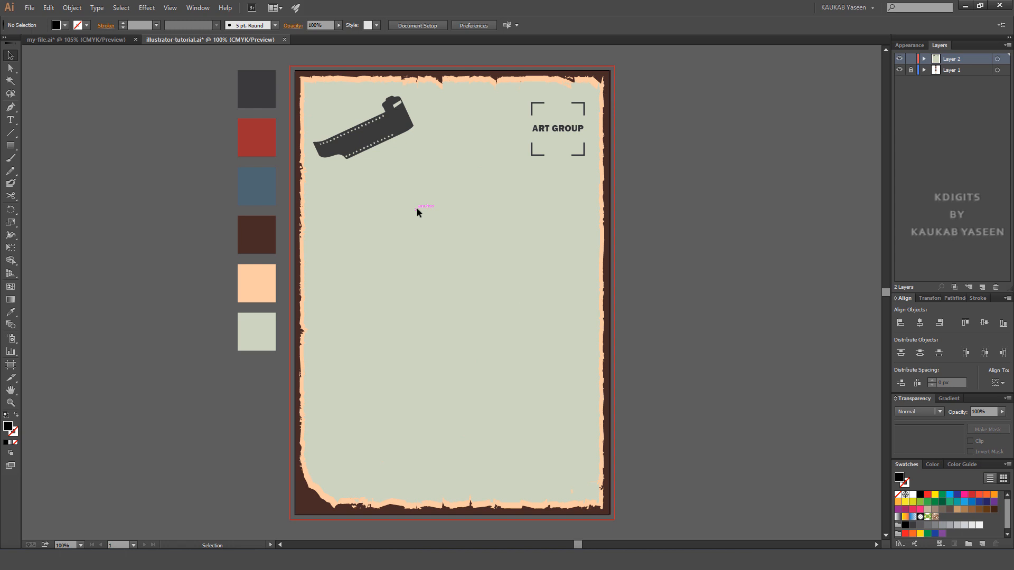
Step: Draw a square of about 124 by 124 px in the poster's upper middle, filled with the red palette colour
{"action": "left_click", "coordinate": [11, 316]}
{"action": "left_click", "coordinate": [253, 139]}
{"action": "left_click", "coordinate": [10, 145]}
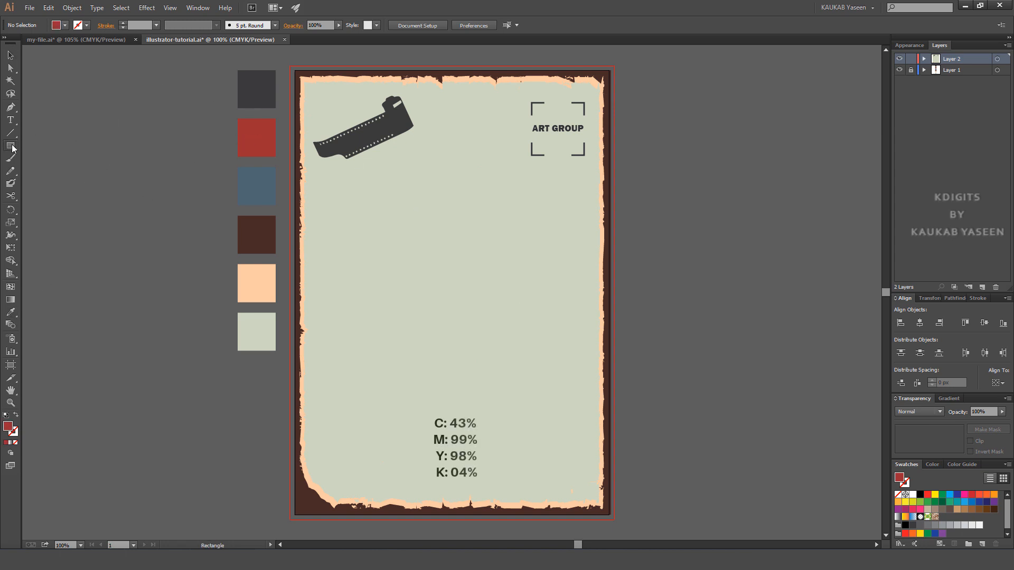
{"action": "left_click", "coordinate": [51, 145]}
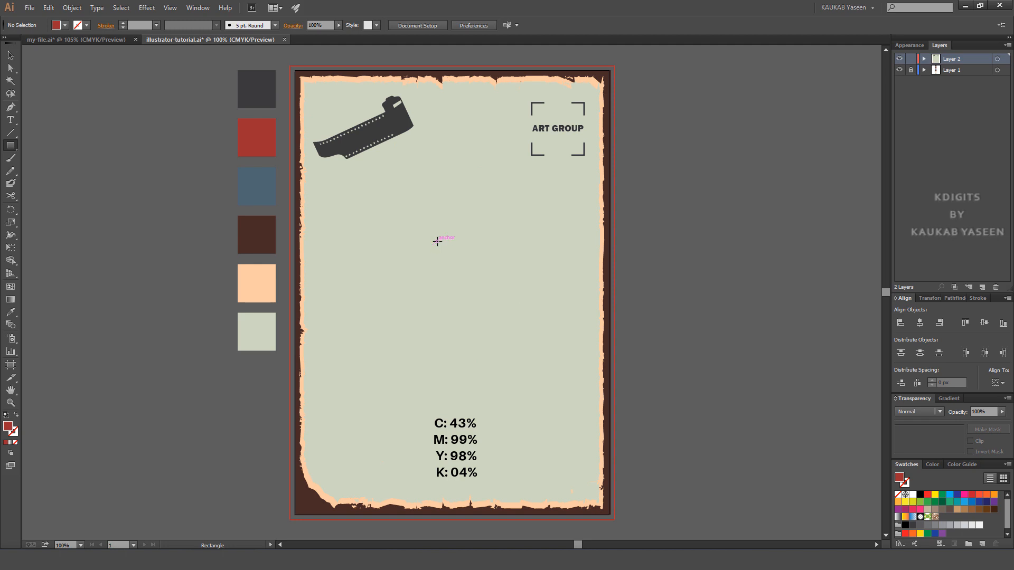
{"action": "left_click_drag", "start_coordinate": [437, 240], "coordinate": [472, 271]}
{"action": "left_click", "coordinate": [9, 57]}
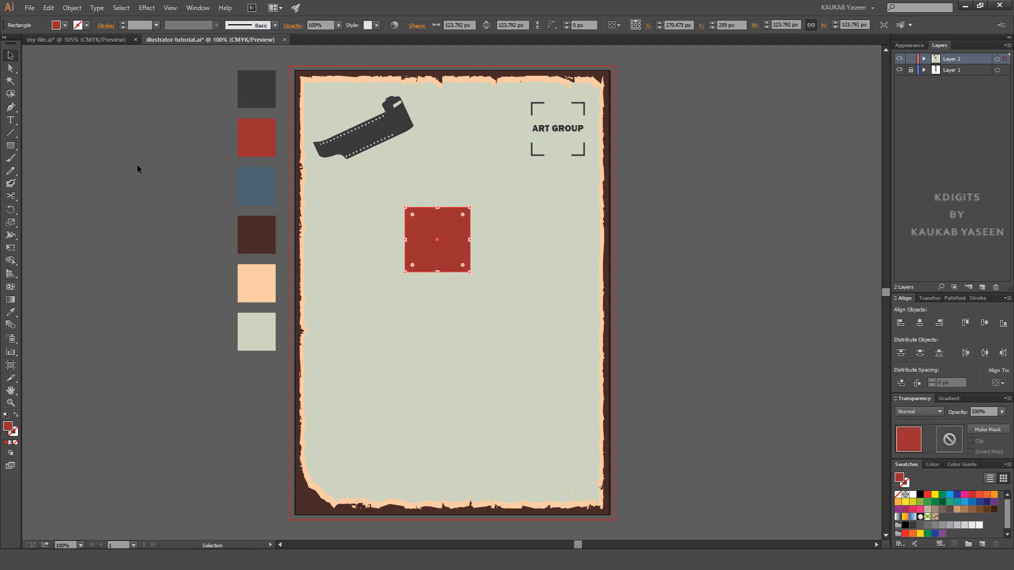
Step: Add an anchor point at the middle of the red square's top edge and another at the middle of its bottom edge
{"action": "left_click_drag", "start_coordinate": [10, 110], "coordinate": [73, 121]}
{"action": "key", "text": "plus"}
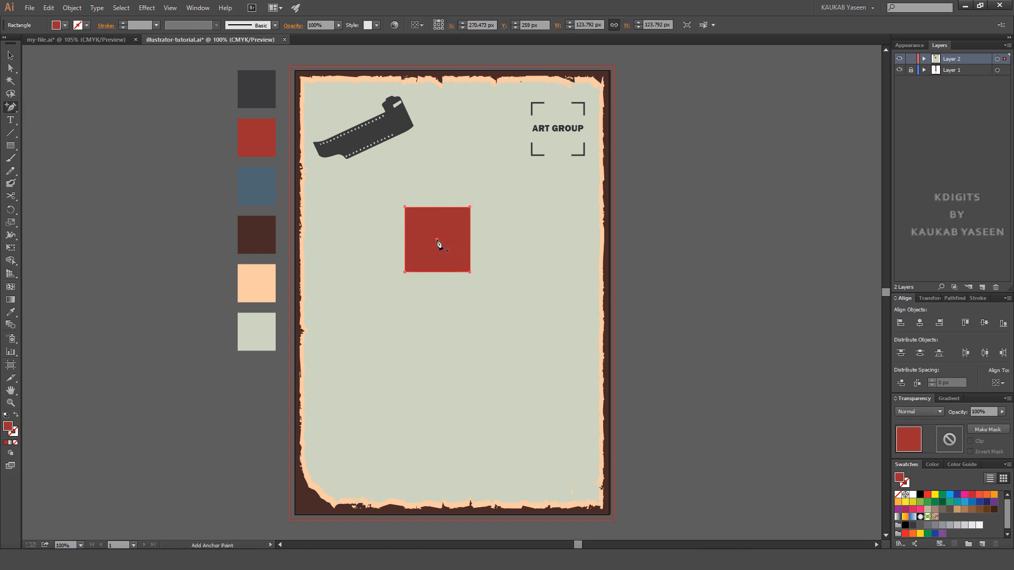
{"action": "left_click", "coordinate": [437, 214]}
{"action": "left_click", "coordinate": [437, 213]}
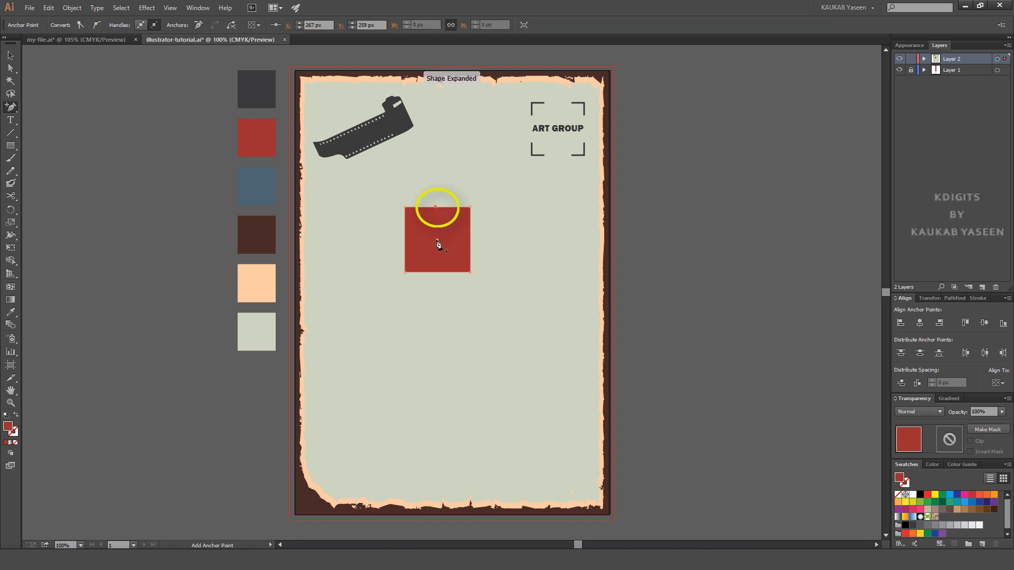
{"action": "left_click", "coordinate": [438, 272]}
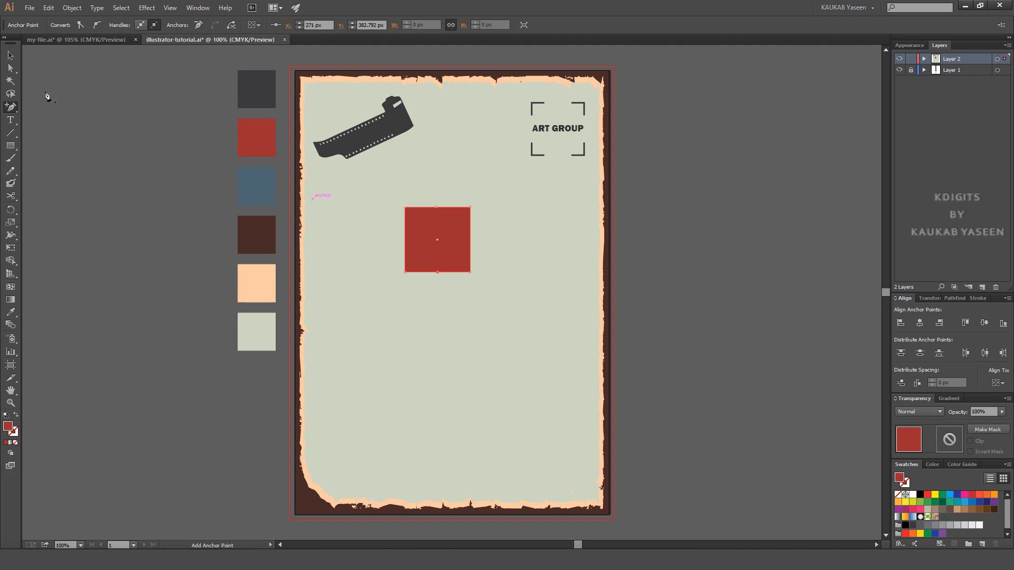
Step: Move the red square's four corner points vertically inward along its sides to form a hexagon
{"action": "left_click", "coordinate": [11, 68]}
{"action": "left_click_drag", "start_coordinate": [406, 208], "coordinate": [405, 233]}
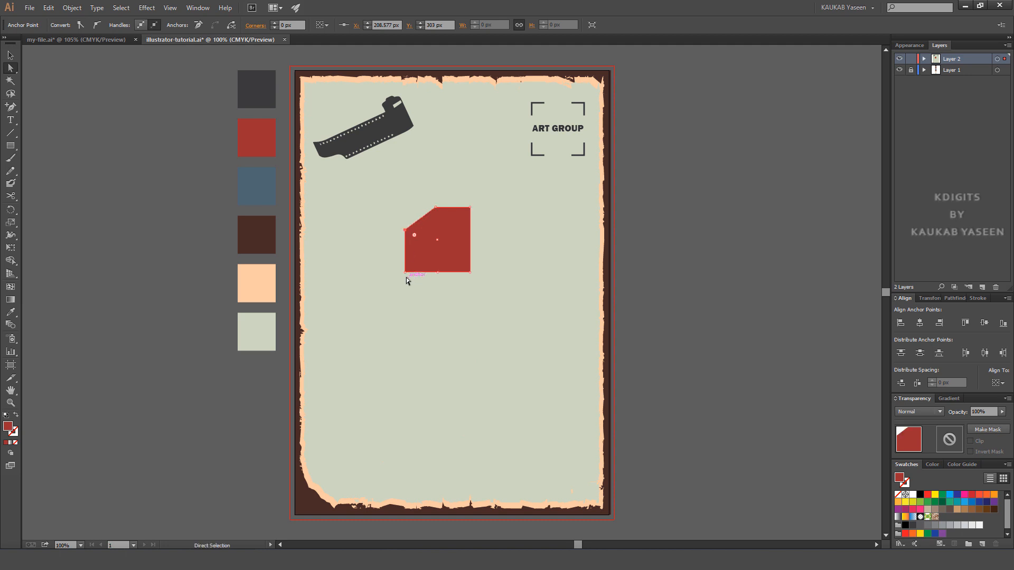
{"action": "left_click_drag", "start_coordinate": [404, 273], "coordinate": [406, 246]}
{"action": "left_click_drag", "start_coordinate": [472, 274], "coordinate": [470, 249]}
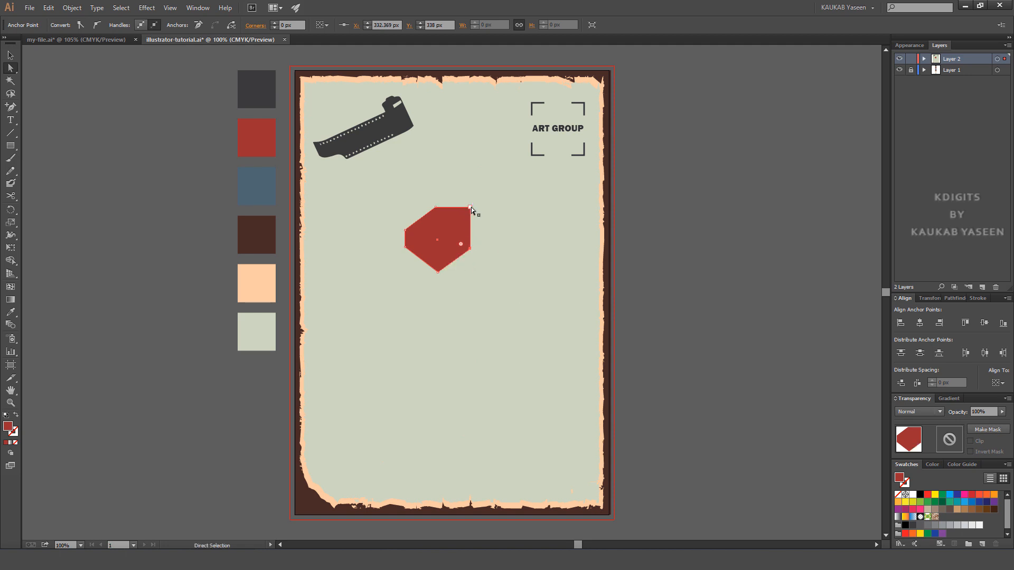
{"action": "left_click_drag", "start_coordinate": [470, 209], "coordinate": [476, 269]}
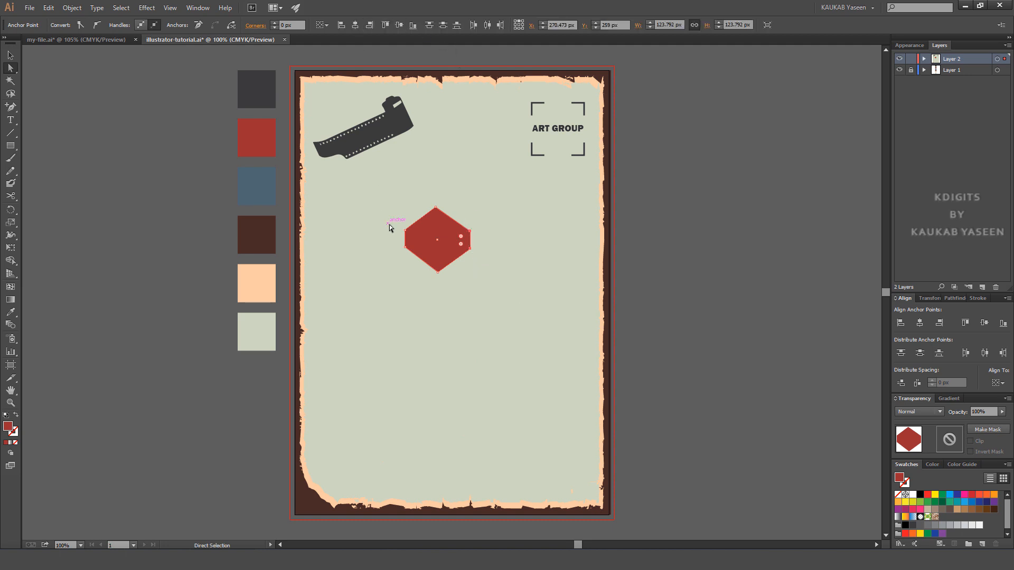
Step: Align the hexagon's top and bottom anchor points on a common vertical axis
{"action": "left_click_drag", "start_coordinate": [390, 222], "coordinate": [418, 274]}
{"action": "left_click_drag", "start_coordinate": [427, 179], "coordinate": [445, 286]}
{"action": "left_click", "coordinate": [355, 25]}
{"action": "left_click_drag", "start_coordinate": [478, 233], "coordinate": [380, 239]}
Step: Flatten the hexagon to 80 px high by moving its top and bottom points straight inward
{"action": "left_click_drag", "start_coordinate": [436, 208], "coordinate": [436, 219]}
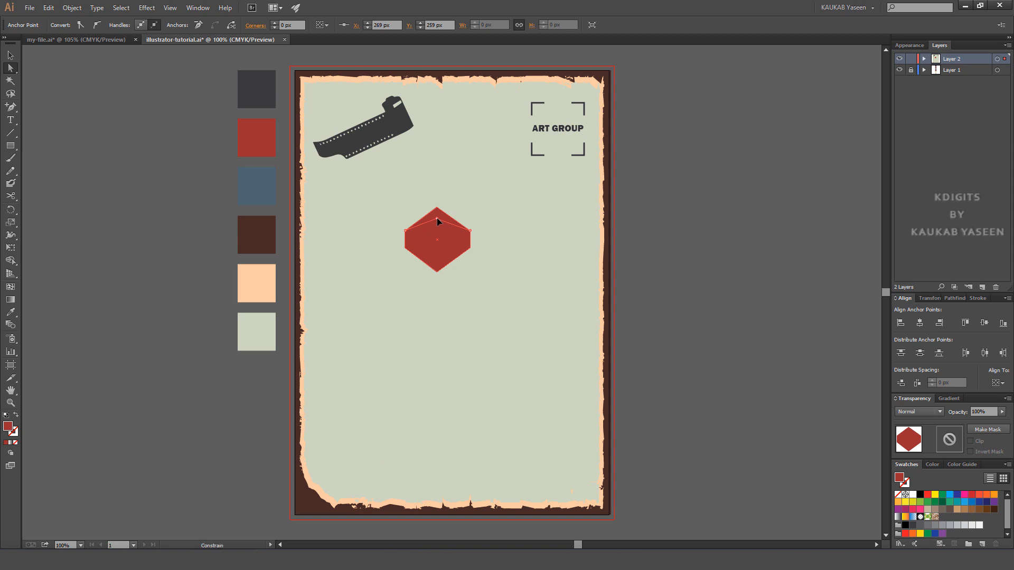
{"action": "left_click_drag", "start_coordinate": [437, 272], "coordinate": [437, 260]}
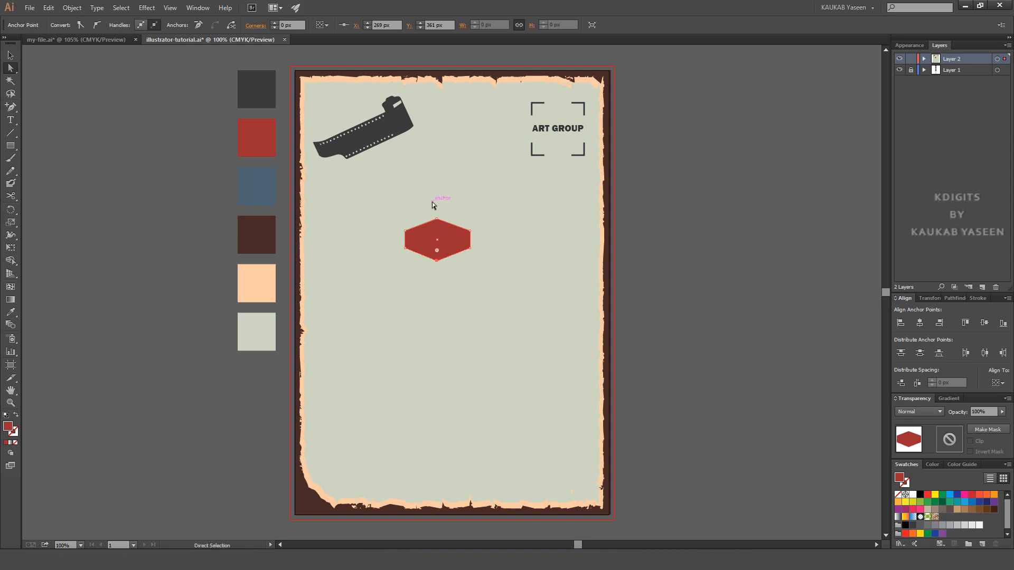
{"action": "left_click_drag", "start_coordinate": [426, 199], "coordinate": [452, 285]}
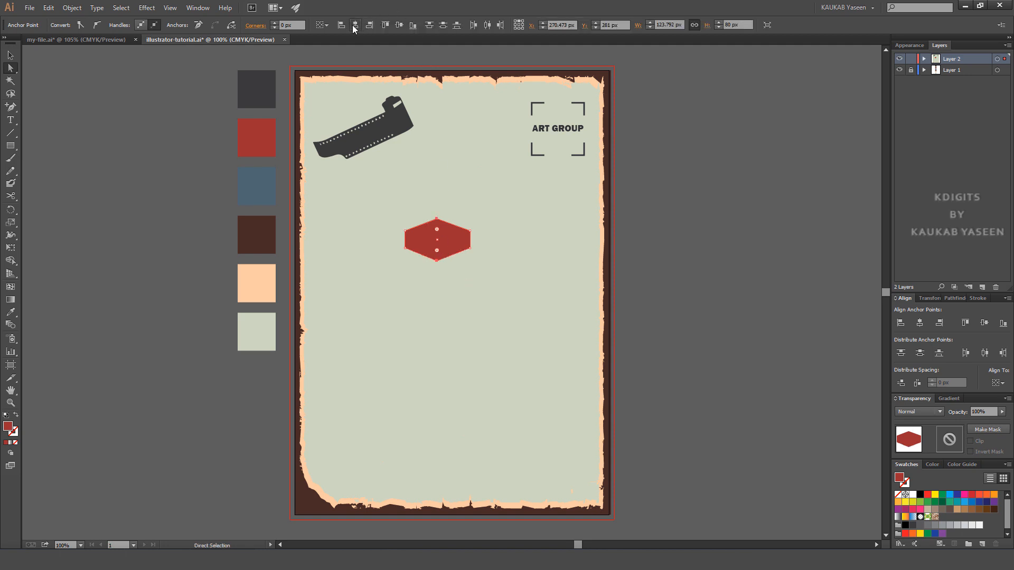
{"action": "left_click", "coordinate": [528, 245]}
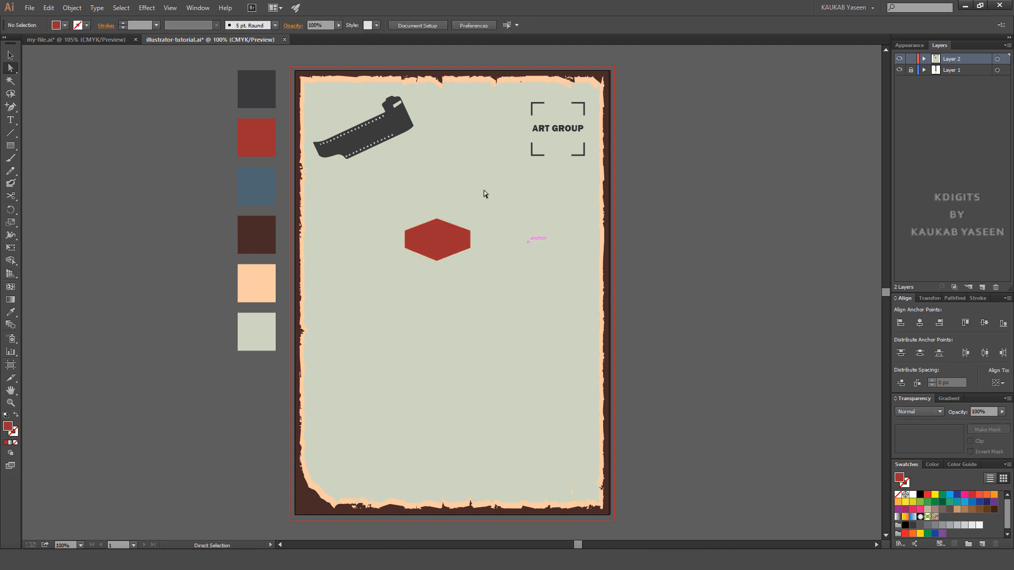
Step: Move the red hexagon straight up beside the film graphic so it touches the cartridge end
{"action": "left_click", "coordinate": [11, 55]}
{"action": "left_click_drag", "start_coordinate": [436, 239], "coordinate": [443, 140]}
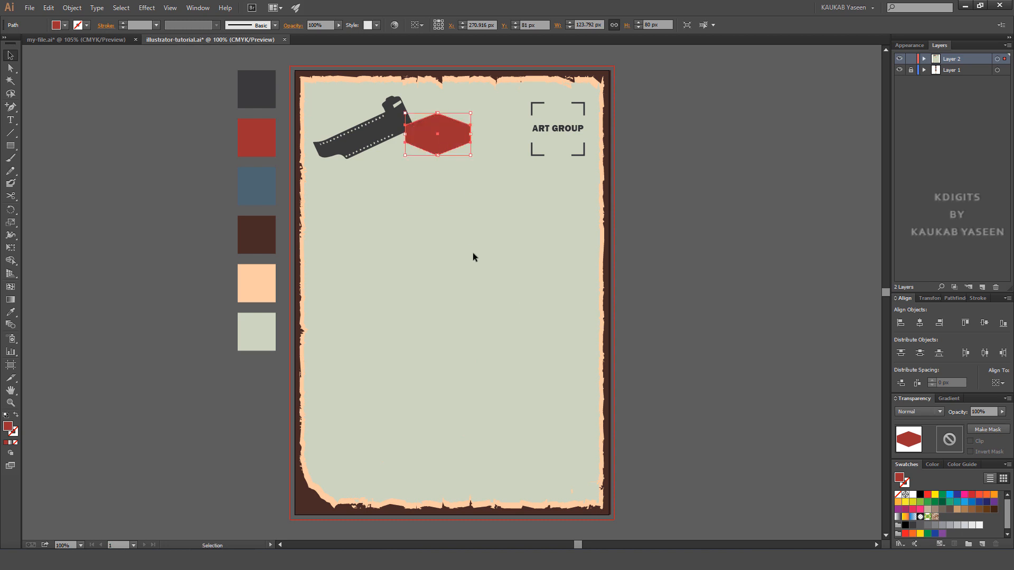
{"action": "left_click", "coordinate": [475, 255]}
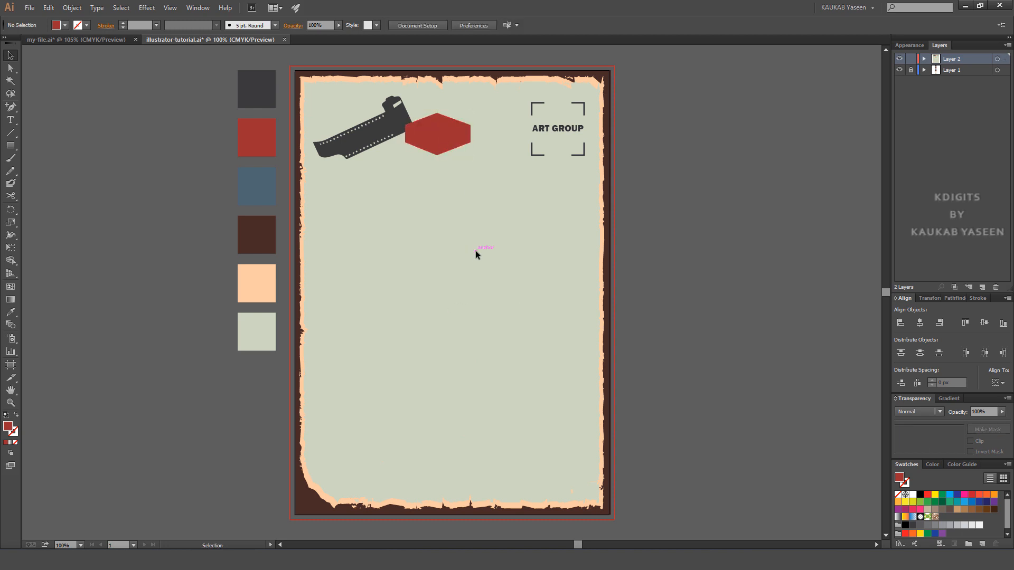
Step: Offset the red hexagon's path by 4 px with miter joins and a miter limit of 4
{"action": "left_click", "coordinate": [440, 130]}
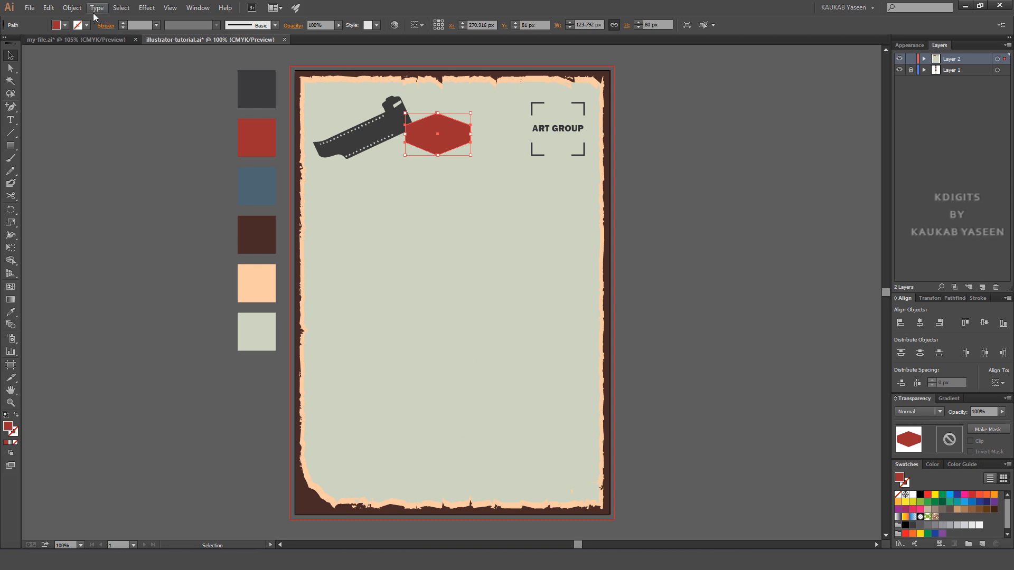
{"action": "left_click", "coordinate": [72, 8]}
{"action": "mouse_move", "coordinate": [110, 223]}
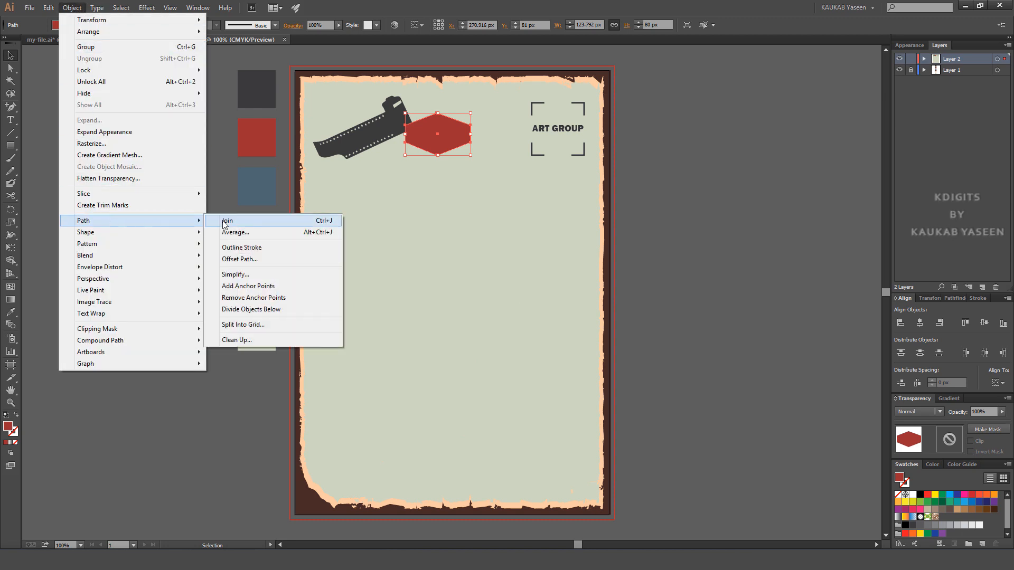
{"action": "left_click", "coordinate": [246, 258]}
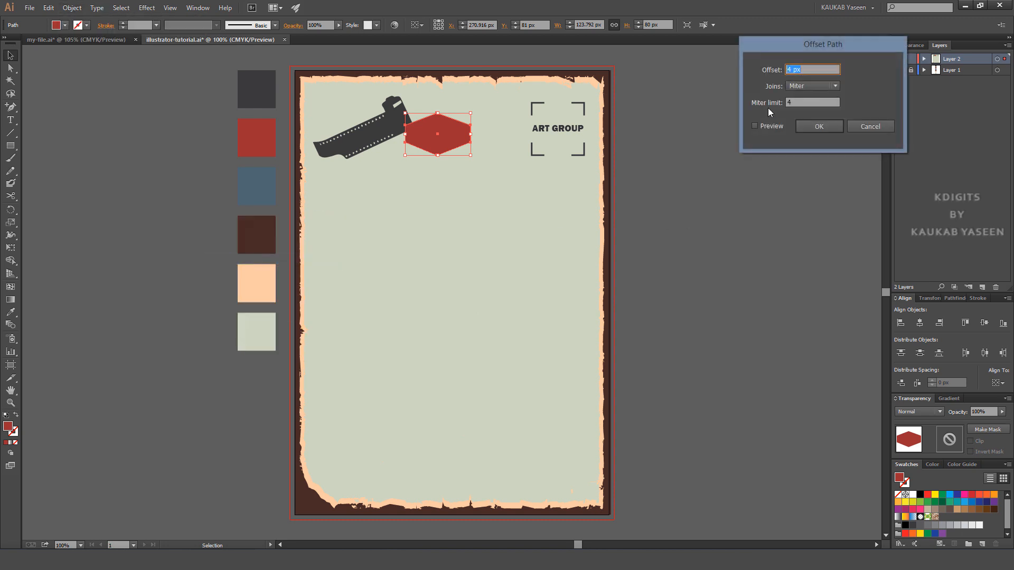
{"action": "left_click", "coordinate": [768, 126]}
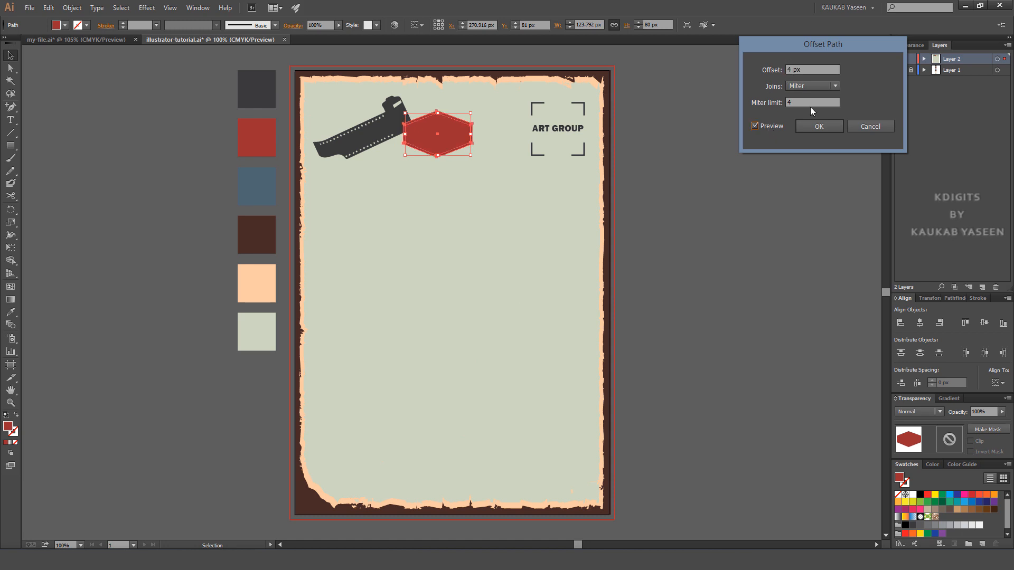
{"action": "left_click", "coordinate": [813, 126]}
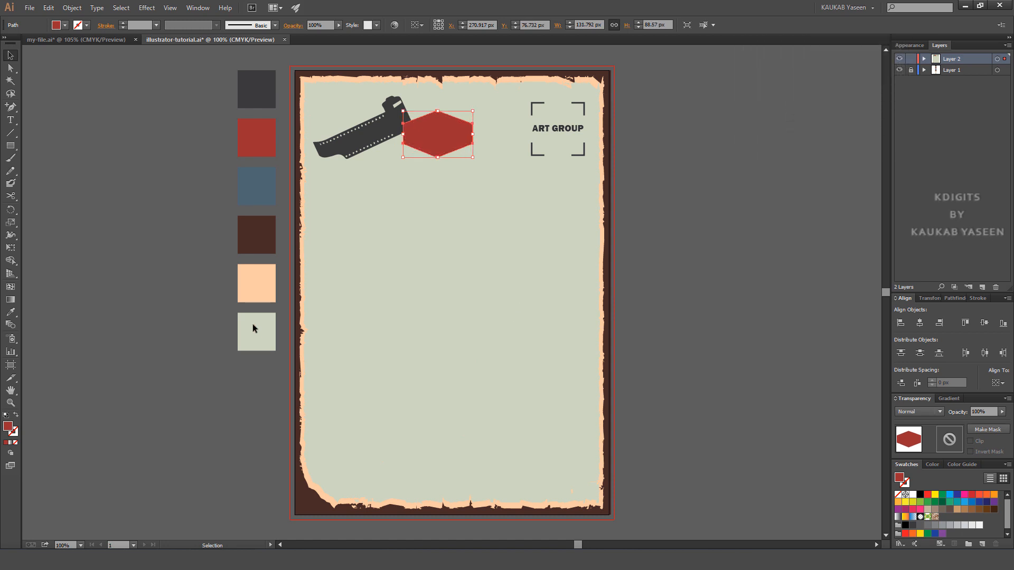
Step: Fill the enlarged offset hexagon with the pale green palette colour
{"action": "left_click", "coordinate": [11, 312]}
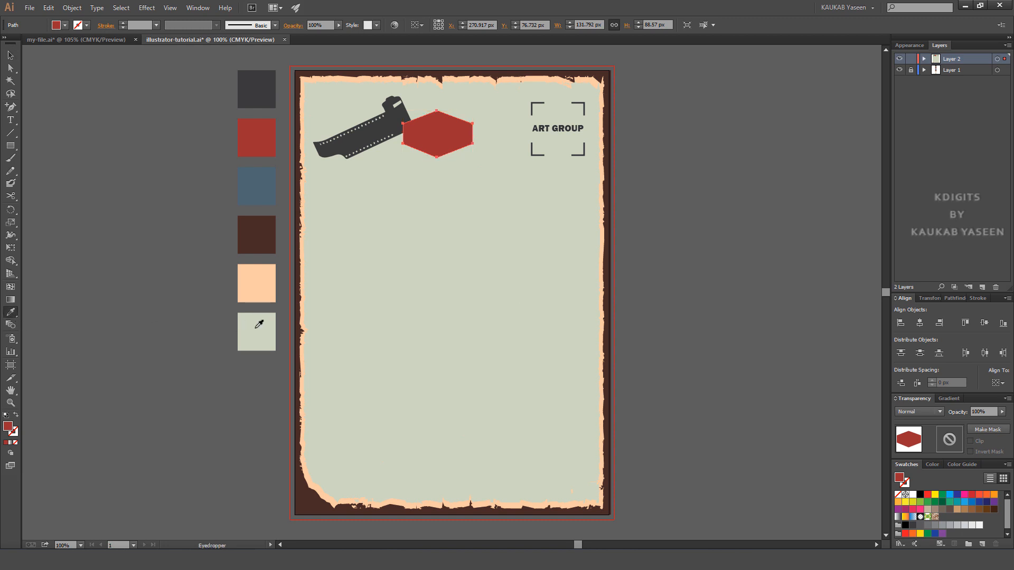
{"action": "left_click", "coordinate": [259, 324]}
{"action": "left_click", "coordinate": [11, 55]}
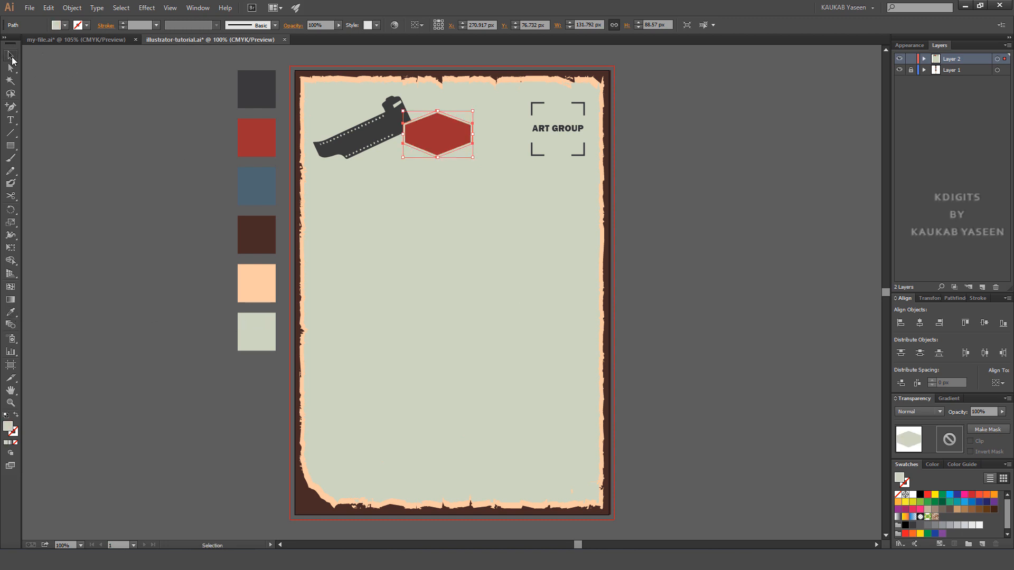
{"action": "left_click", "coordinate": [147, 142]}
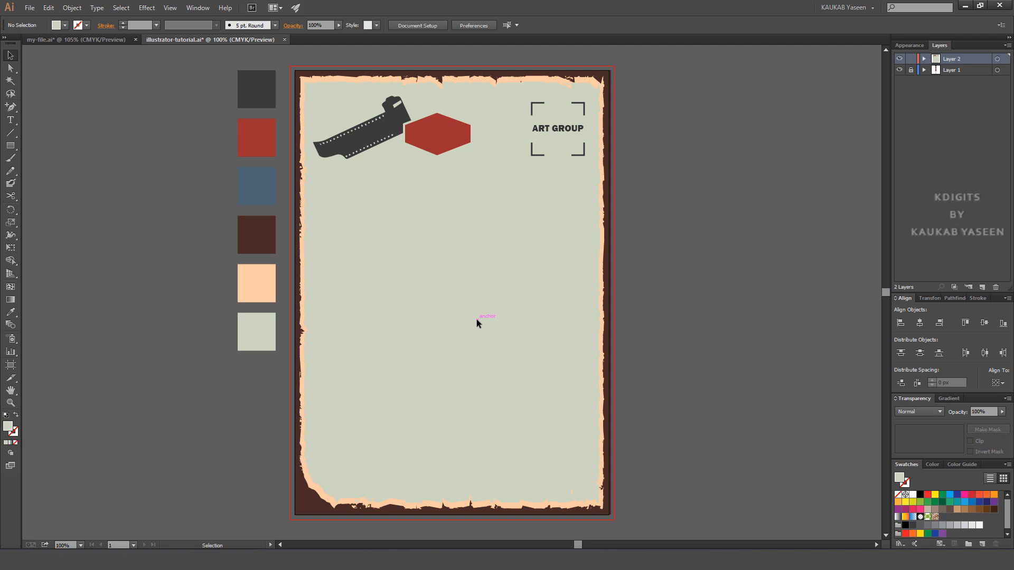
Step: Paste the "Shoot & win" text, tilt it along the film graphic and colour it with the pale green palette swatch
{"action": "key", "text": "ctrl+v"}
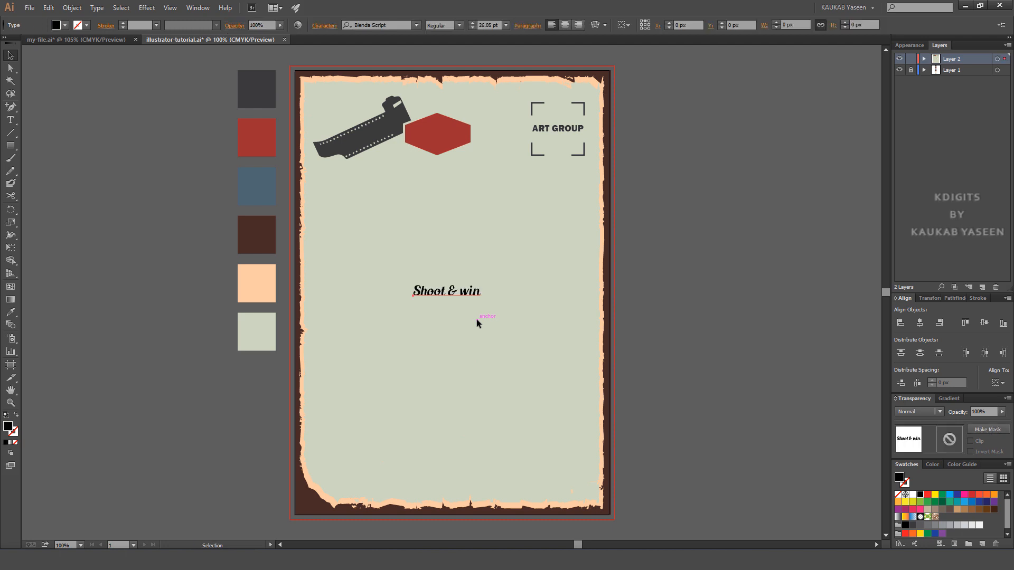
{"action": "left_click_drag", "start_coordinate": [442, 286], "coordinate": [345, 164]}
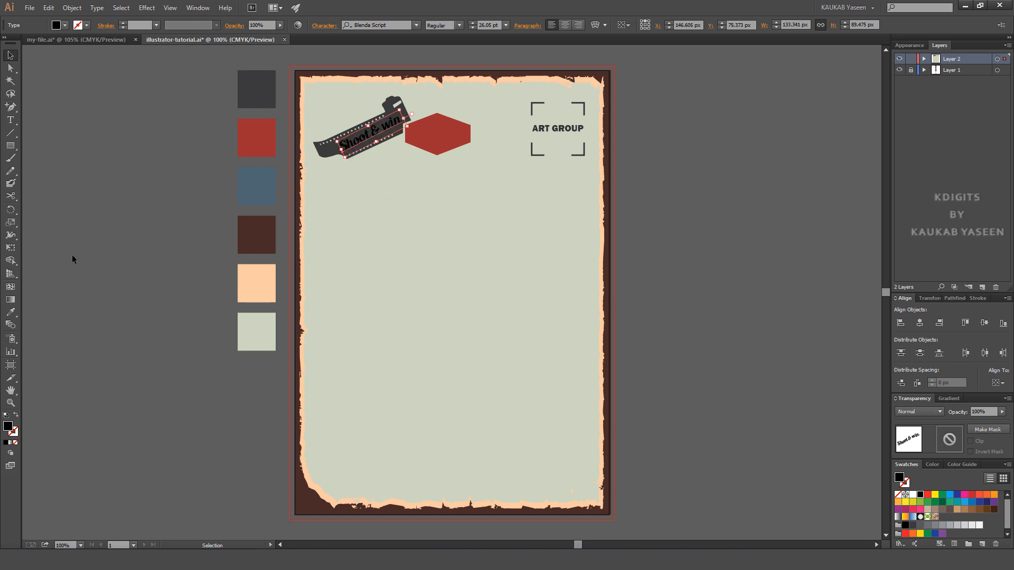
{"action": "left_click", "coordinate": [11, 312]}
{"action": "left_click", "coordinate": [255, 330]}
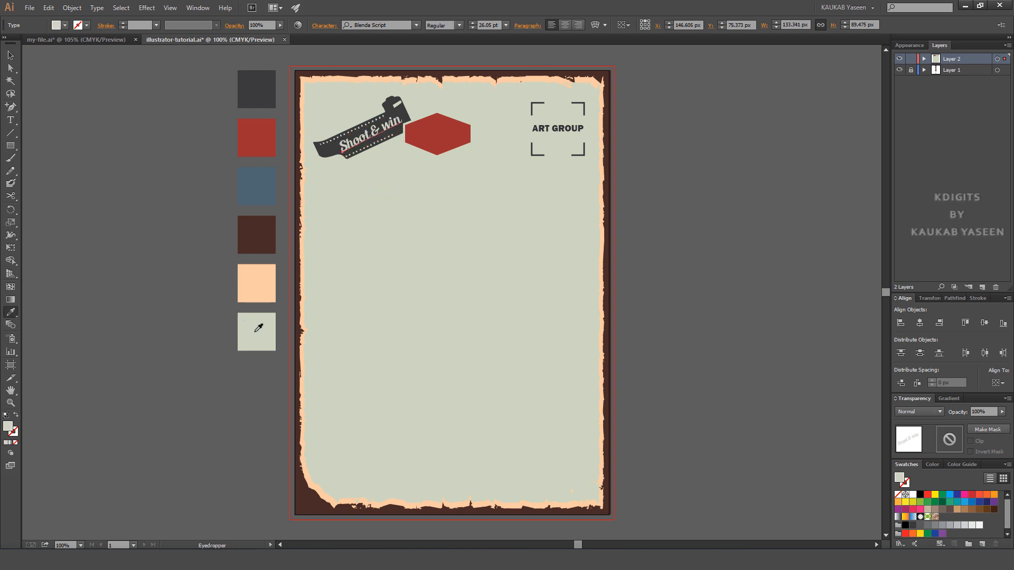
{"action": "key", "text": "v"}
{"action": "left_click", "coordinate": [663, 253]}
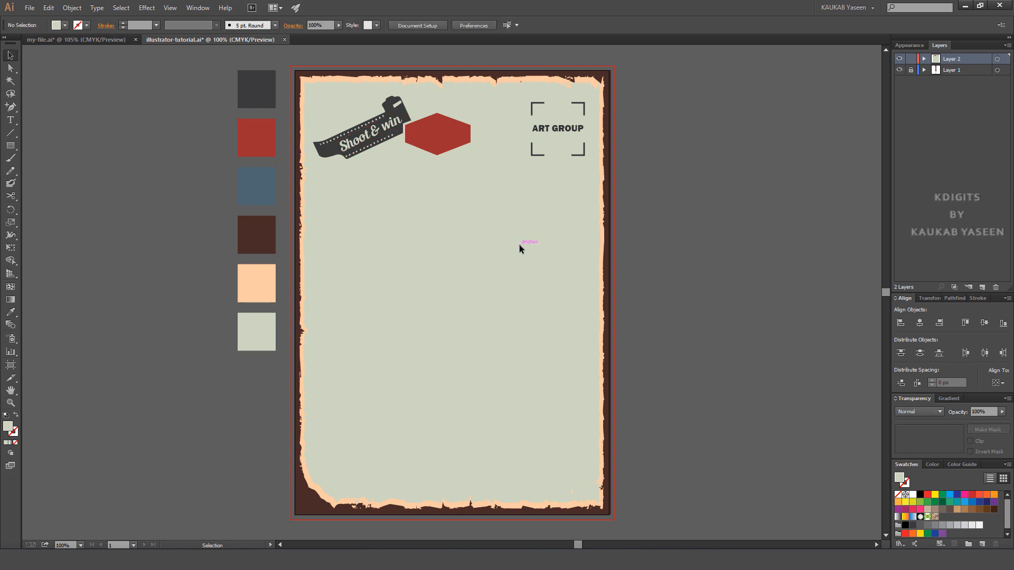
Step: Paste the "Cash Prizes" text onto the red hexagon and colour it with the pale green palette swatch
{"action": "key", "text": "ctrl+v"}
{"action": "left_click_drag", "start_coordinate": [460, 294], "coordinate": [450, 136]}
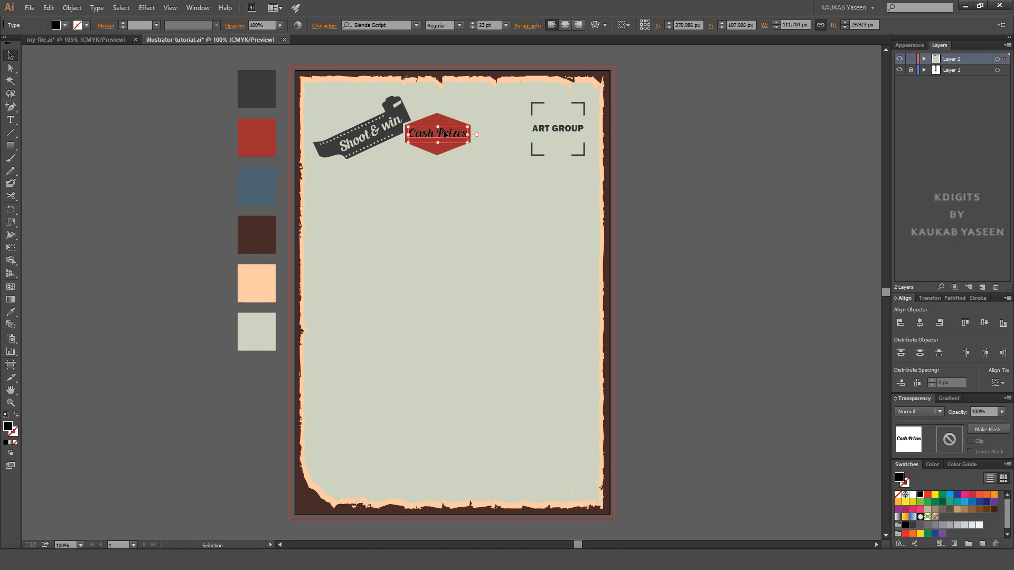
{"action": "left_click", "coordinate": [10, 312]}
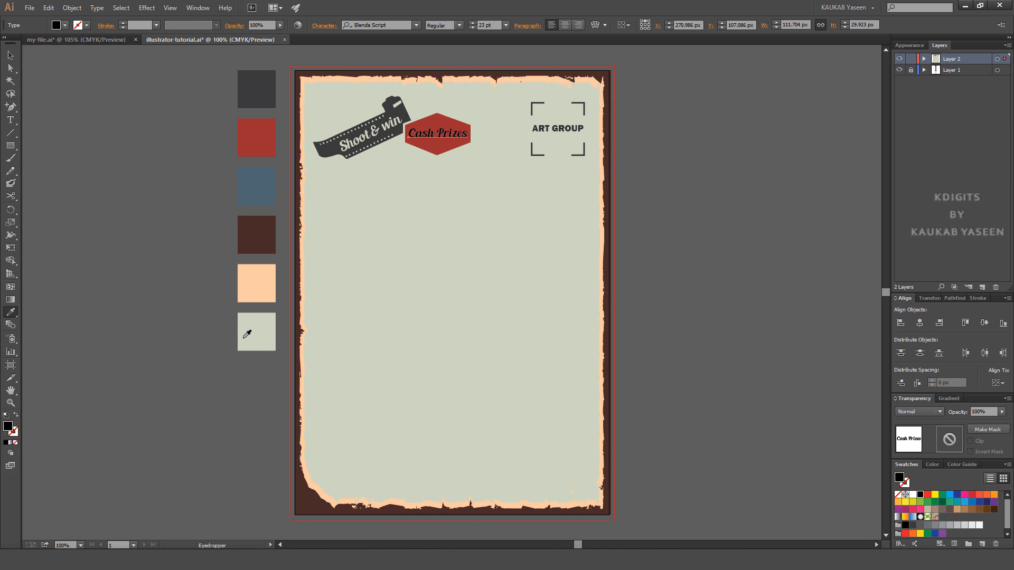
{"action": "left_click", "coordinate": [256, 334]}
{"action": "left_click", "coordinate": [10, 55]}
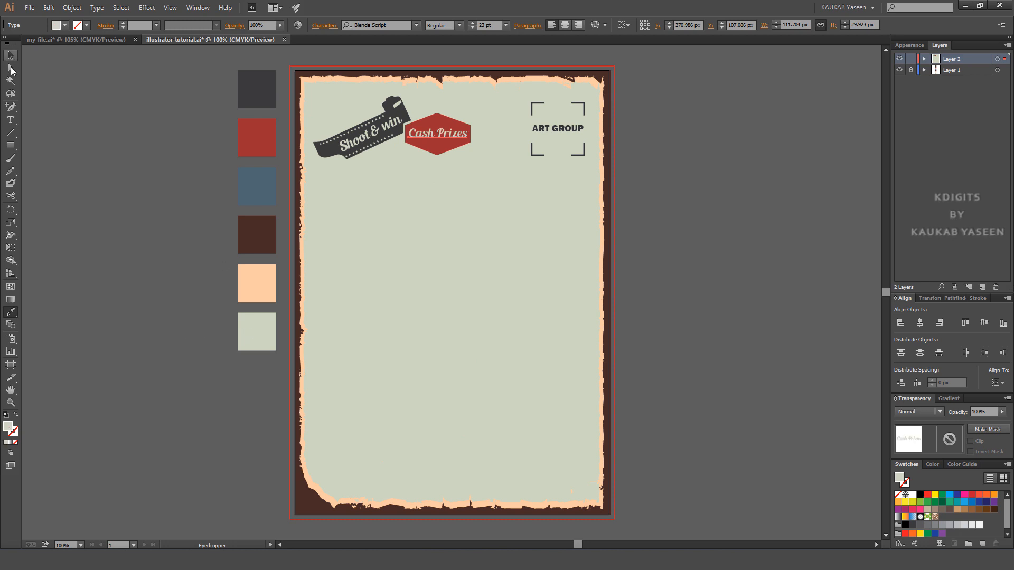
{"action": "left_click", "coordinate": [449, 291]}
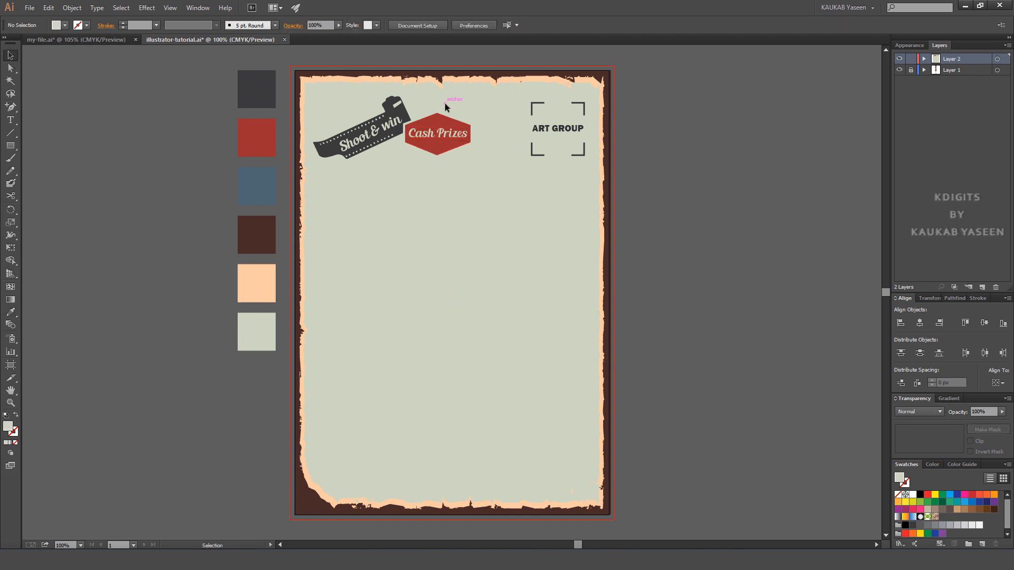
Step: Centre the "Cash Prizes" text and the hexagon shapes on each other both vertically and horizontally
{"action": "left_click_drag", "start_coordinate": [461, 167], "coordinate": [442, 113]}
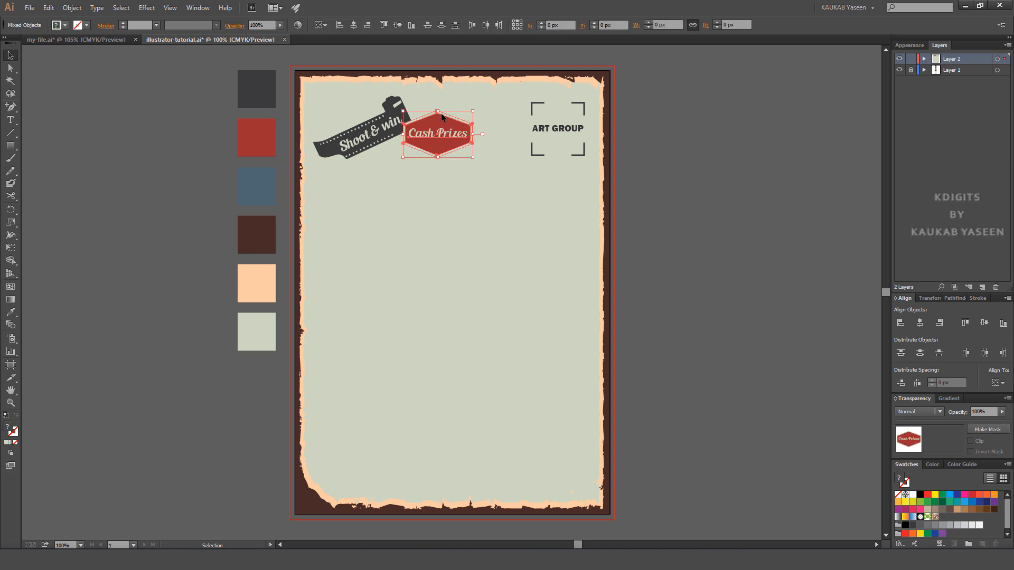
{"action": "left_click", "coordinate": [398, 25]}
{"action": "left_click", "coordinate": [354, 25]}
{"action": "left_click", "coordinate": [380, 170]}
Step: Fine-tune the tilt of the "Shoot & win" text on the film graphic
{"action": "left_click", "coordinate": [391, 128]}
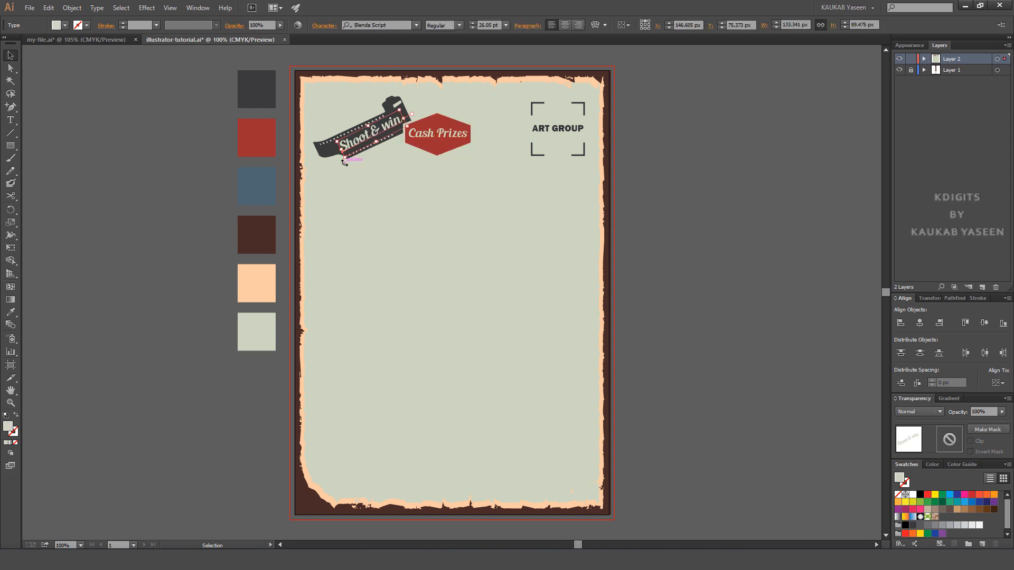
{"action": "left_click_drag", "start_coordinate": [344, 163], "coordinate": [340, 163]}
{"action": "left_click", "coordinate": [426, 212]}
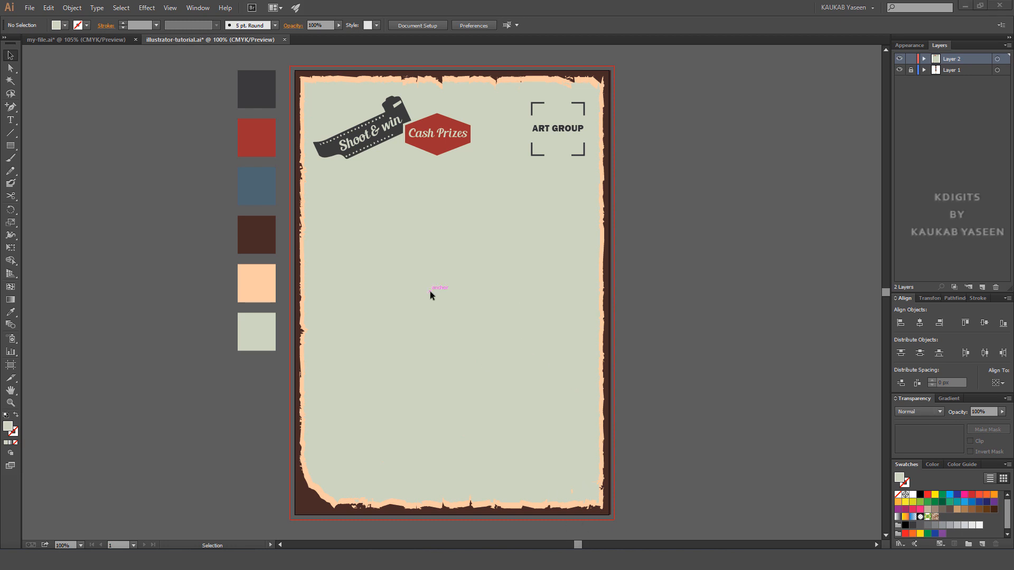
Step: Add the text "Photography" in 46 pt Blenda Script and place it centrally below the hexagon badge
{"action": "left_click", "coordinate": [10, 120]}
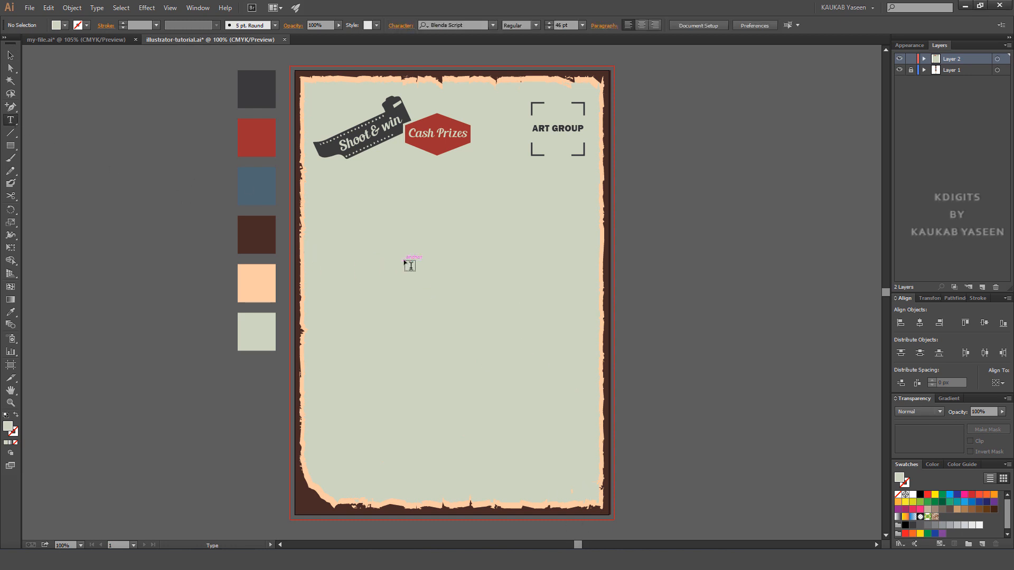
{"action": "left_click", "coordinate": [405, 263]}
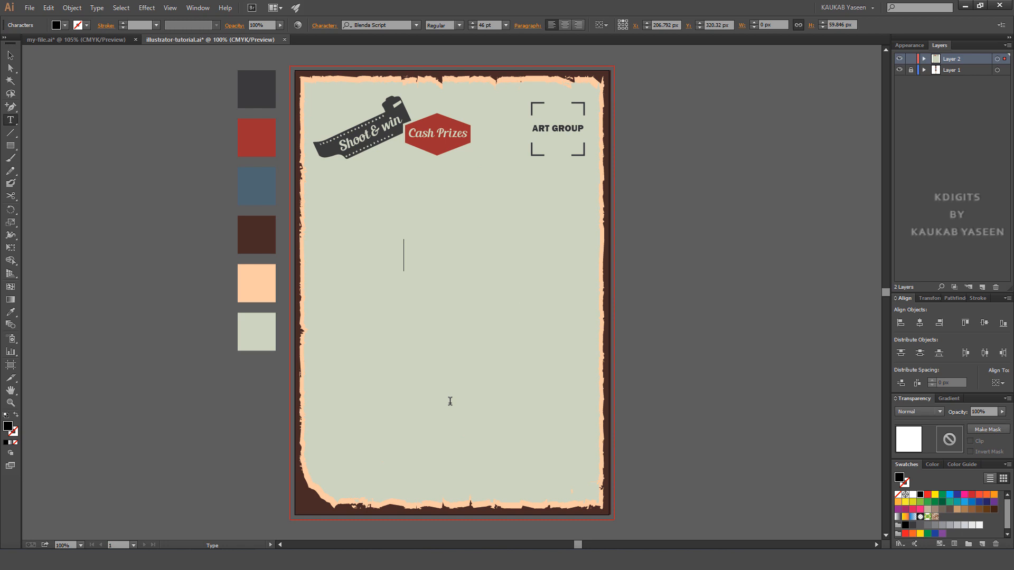
{"action": "type", "text": "Photo"}
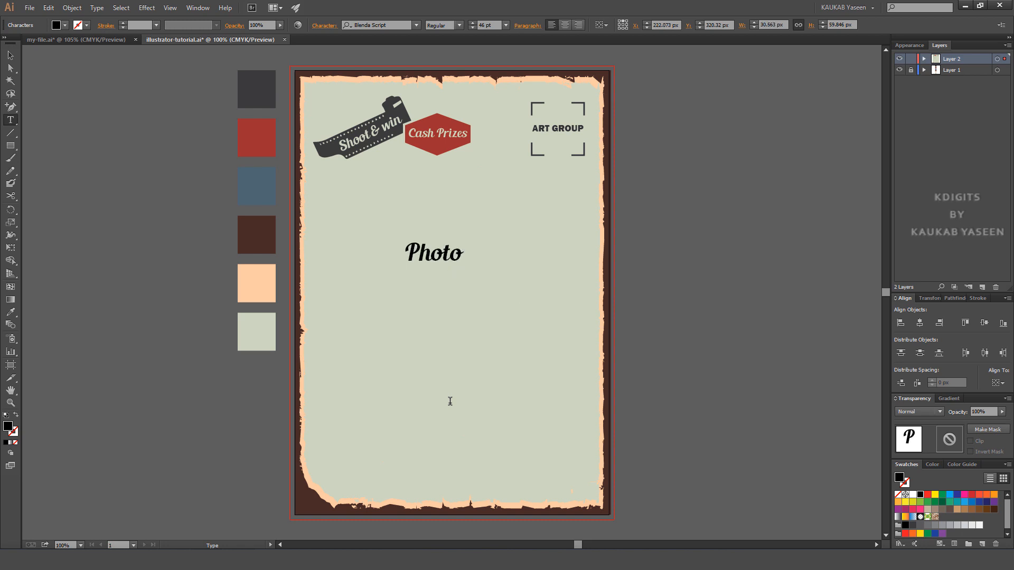
{"action": "type", "text": "graphy"}
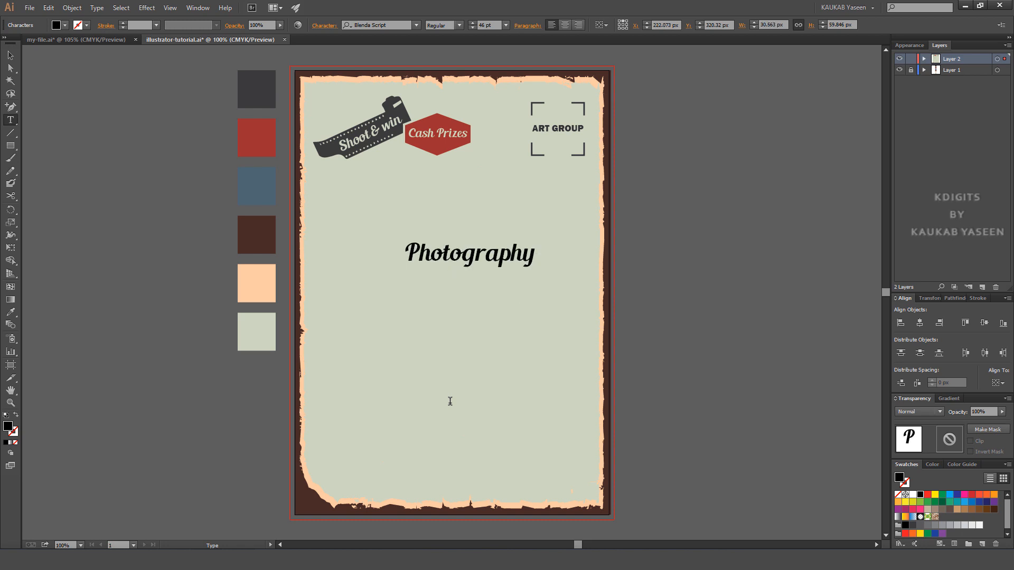
{"action": "key", "text": "Escape"}
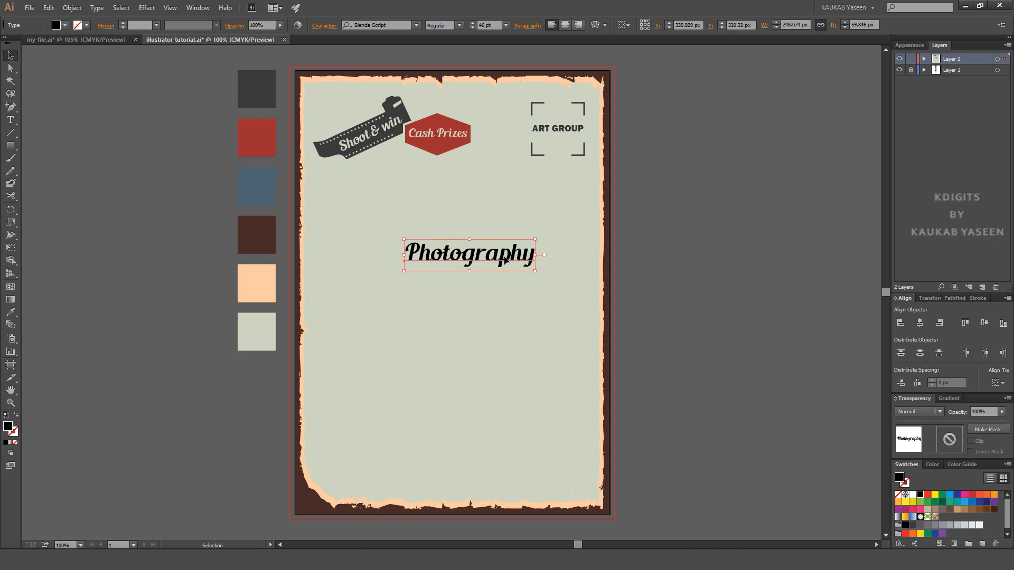
{"action": "left_click_drag", "start_coordinate": [504, 259], "coordinate": [474, 207]}
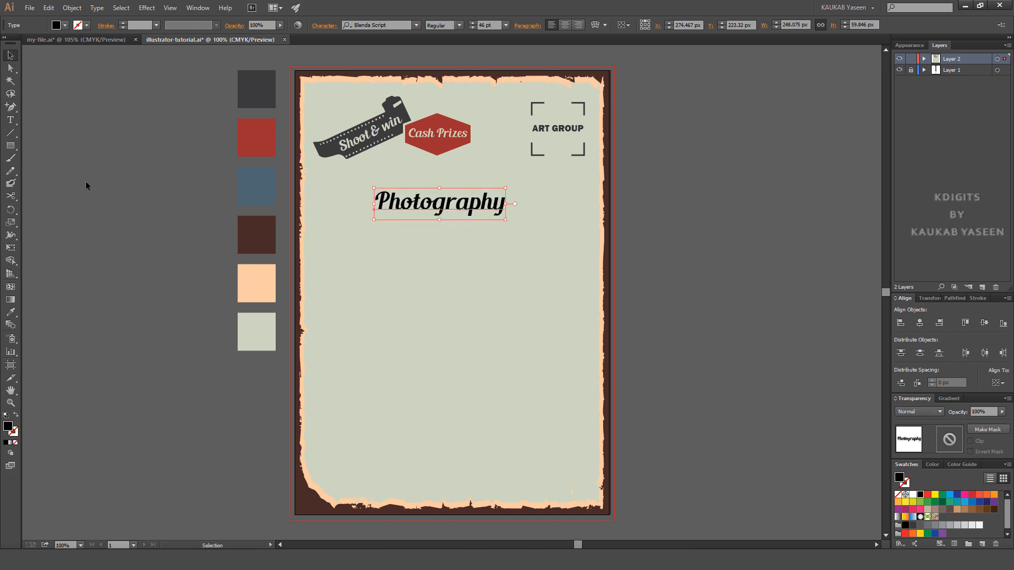
{"action": "left_click", "coordinate": [86, 185]}
Step: Add the text "CONTEST" in 46 pt Blenda Script and centre it beneath "Photography"
{"action": "key", "text": "t"}
{"action": "left_click", "coordinate": [419, 267]}
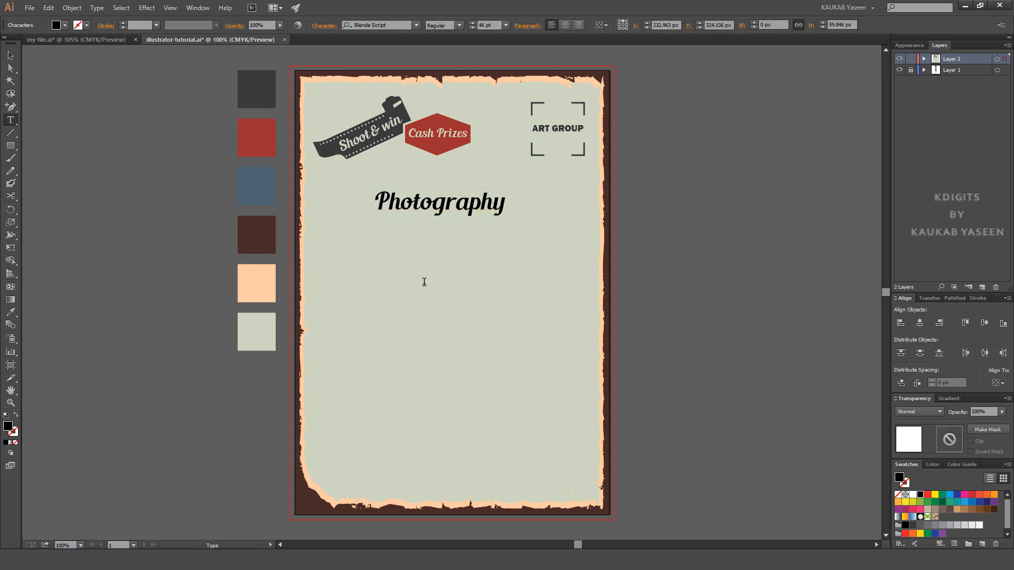
{"action": "type", "text": "CONTE"}
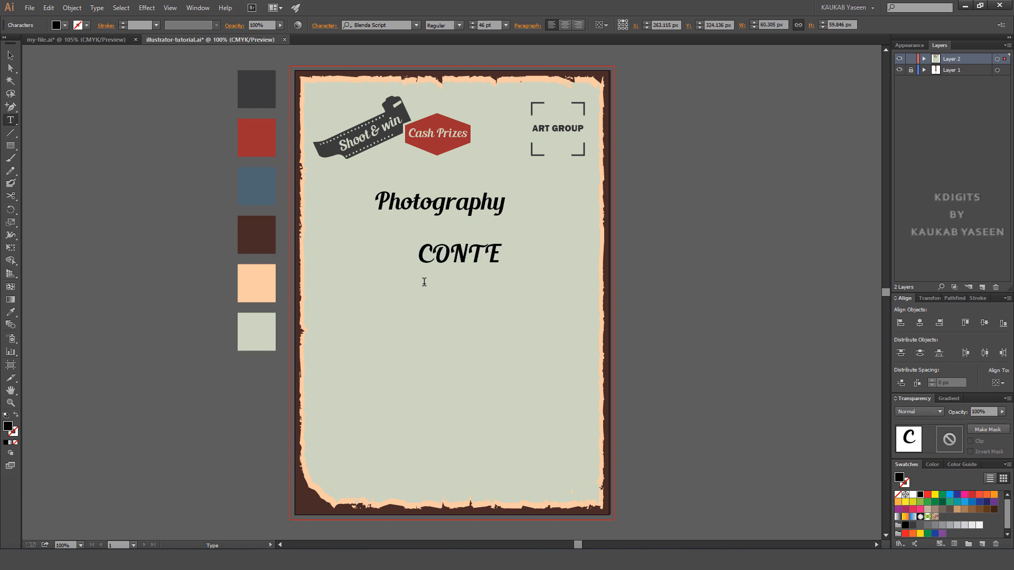
{"action": "type", "text": "ST"}
{"action": "left_click", "coordinate": [11, 57]}
{"action": "left_click_drag", "start_coordinate": [494, 265], "coordinate": [465, 255]}
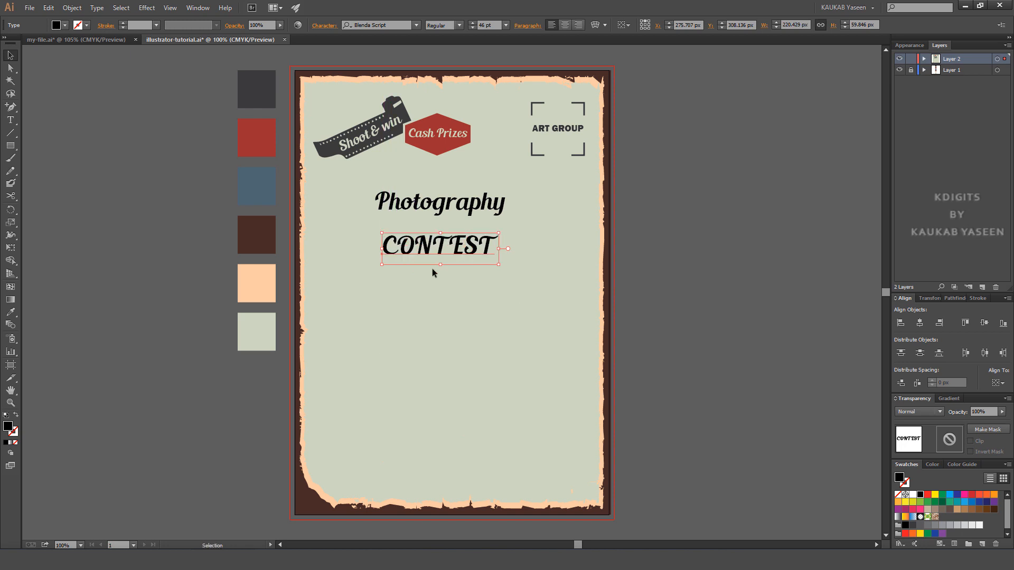
Step: Enlarge both title texts together to 93.84 pt and move "Photography" slightly down towards "CONTEST"
{"action": "left_click_drag", "start_coordinate": [411, 179], "coordinate": [650, 320]}
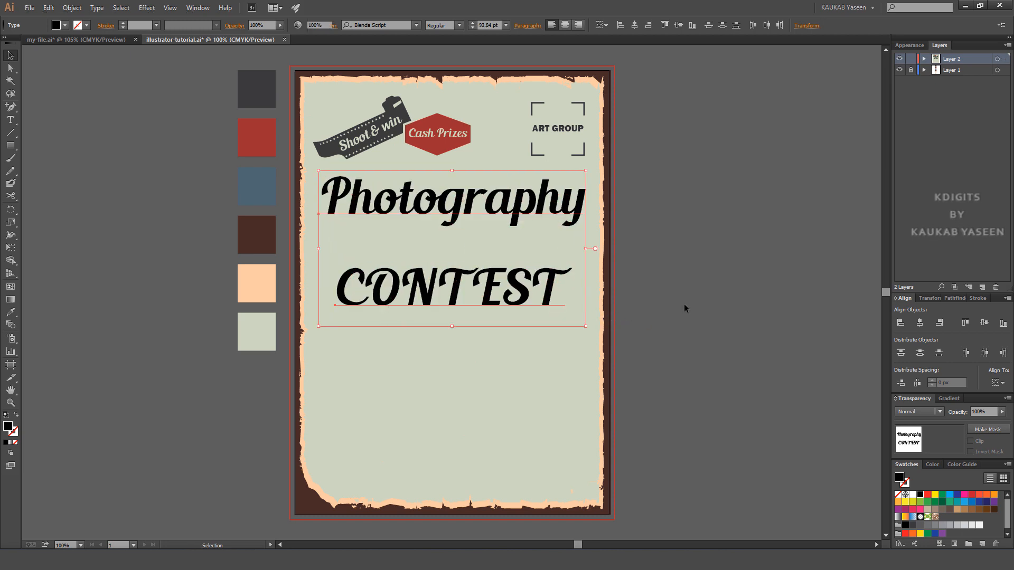
{"action": "left_click", "coordinate": [684, 306]}
{"action": "left_click", "coordinate": [496, 209]}
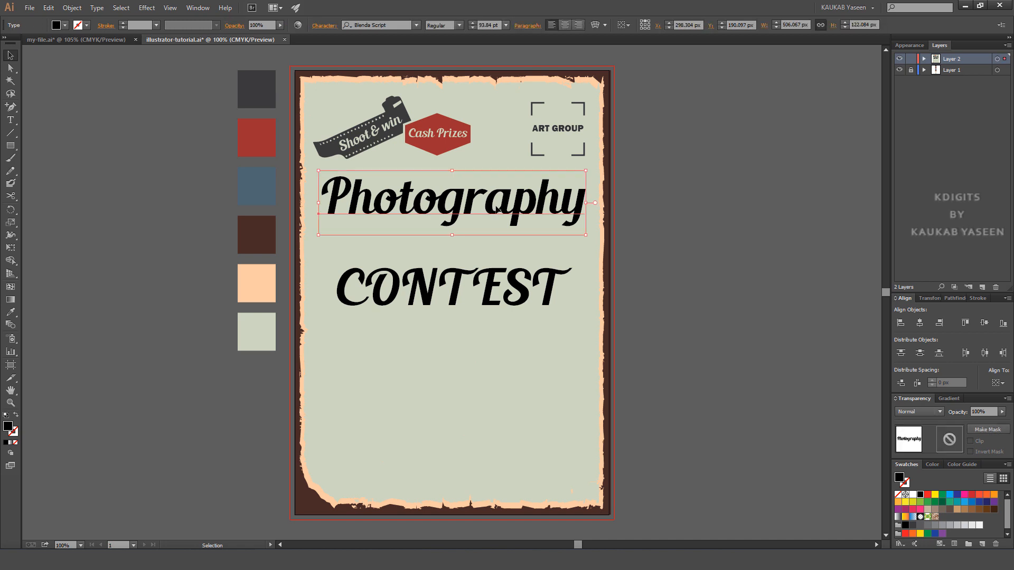
{"action": "left_click_drag", "start_coordinate": [497, 210], "coordinate": [499, 220]}
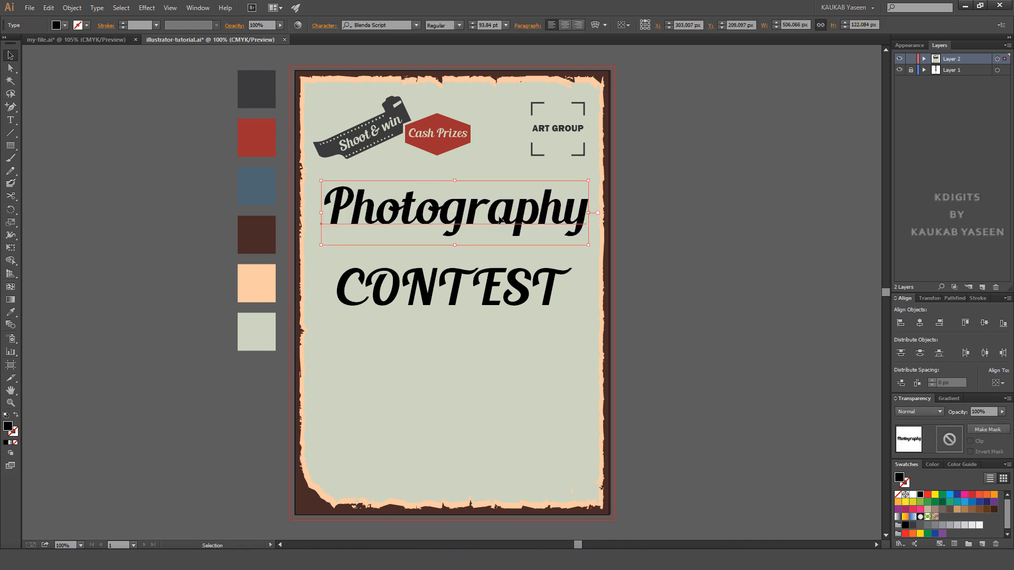
Step: Set the horizontal scale of the "Photography" text to 85%
{"action": "left_click", "coordinate": [322, 26]}
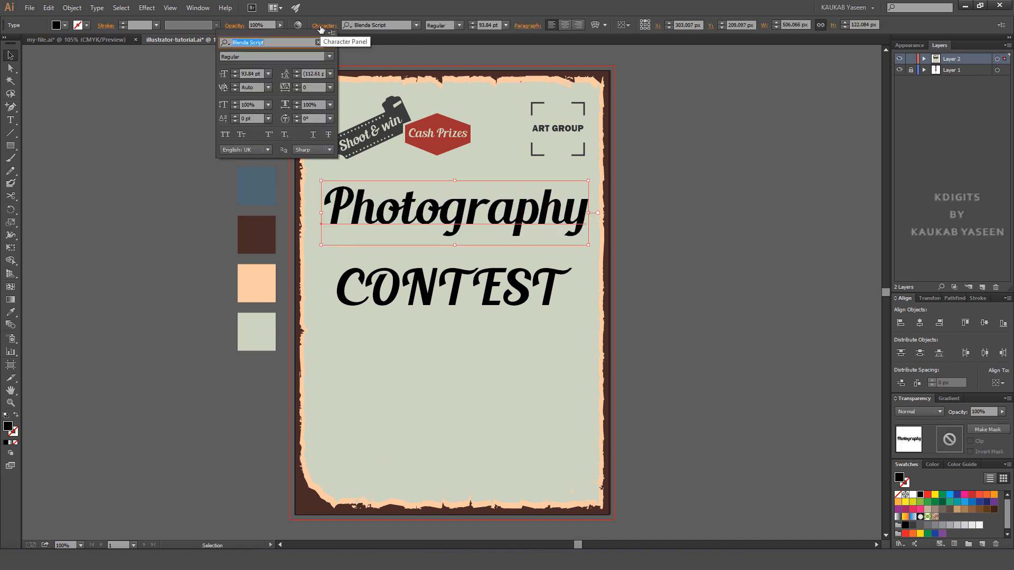
{"action": "left_click", "coordinate": [296, 107]}
{"action": "left_click", "coordinate": [297, 107]}
{"action": "left_click", "coordinate": [296, 107]}
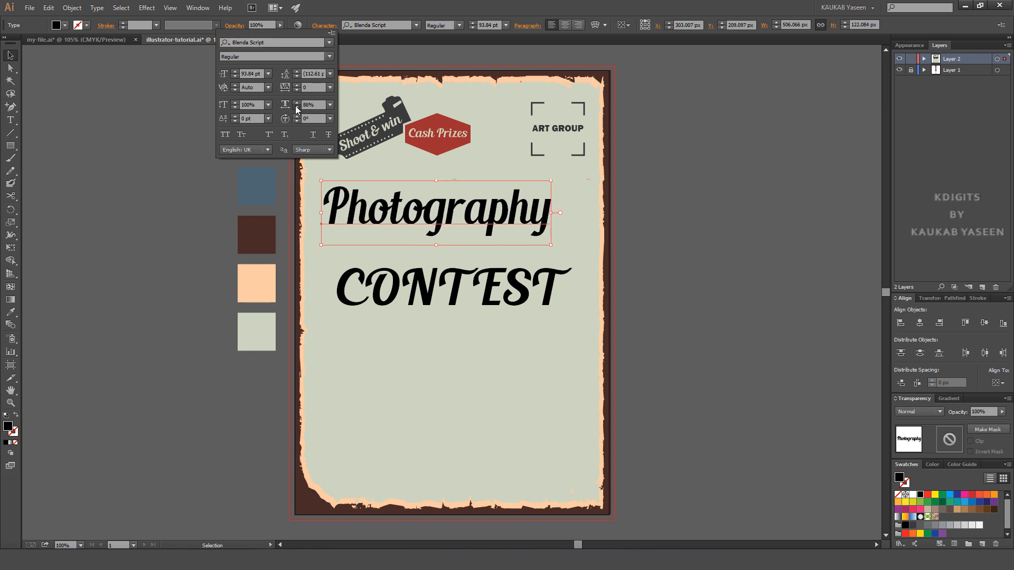
{"action": "left_click", "coordinate": [296, 108]}
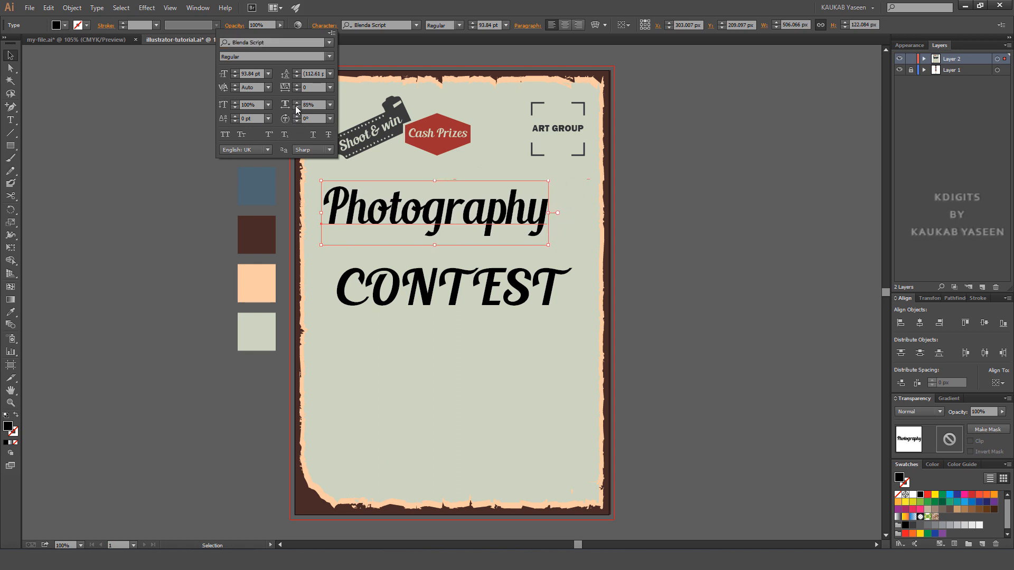
Step: Set the tracking of the "CONTEST" text to 25
{"action": "left_click", "coordinate": [519, 303]}
{"action": "left_click", "coordinate": [321, 26]}
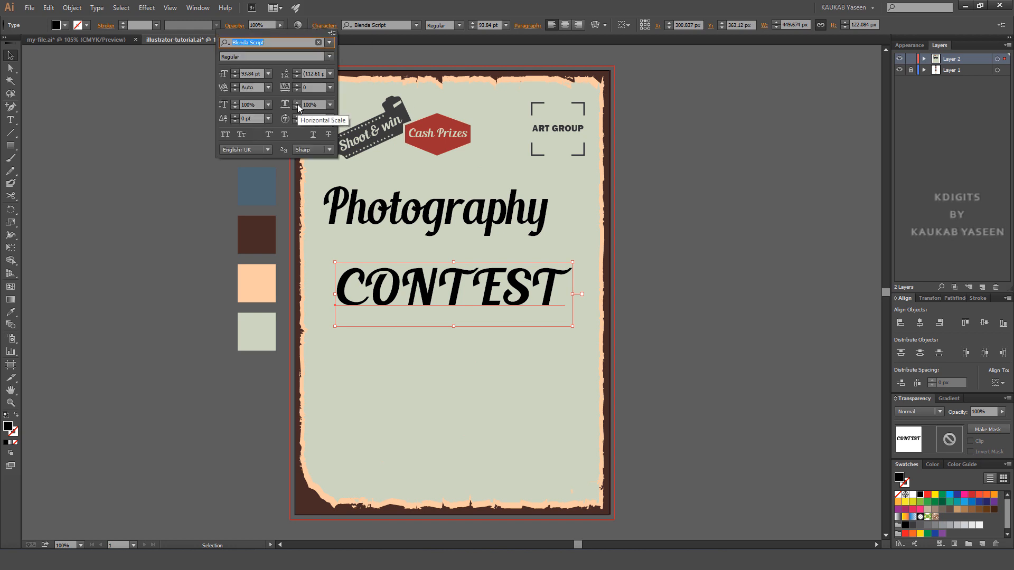
{"action": "left_click", "coordinate": [330, 87]}
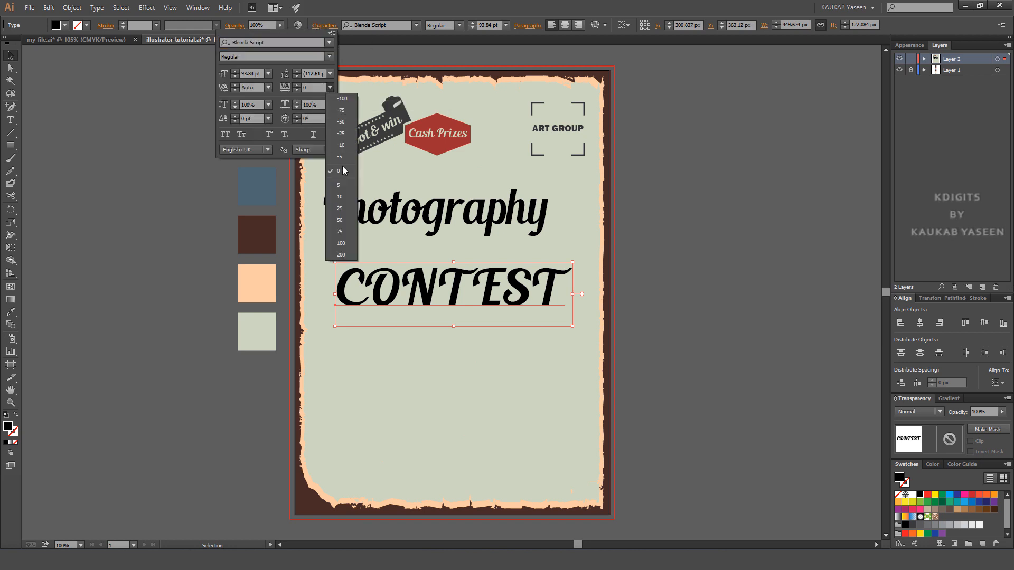
{"action": "left_click", "coordinate": [347, 208]}
{"action": "left_click", "coordinate": [707, 266]}
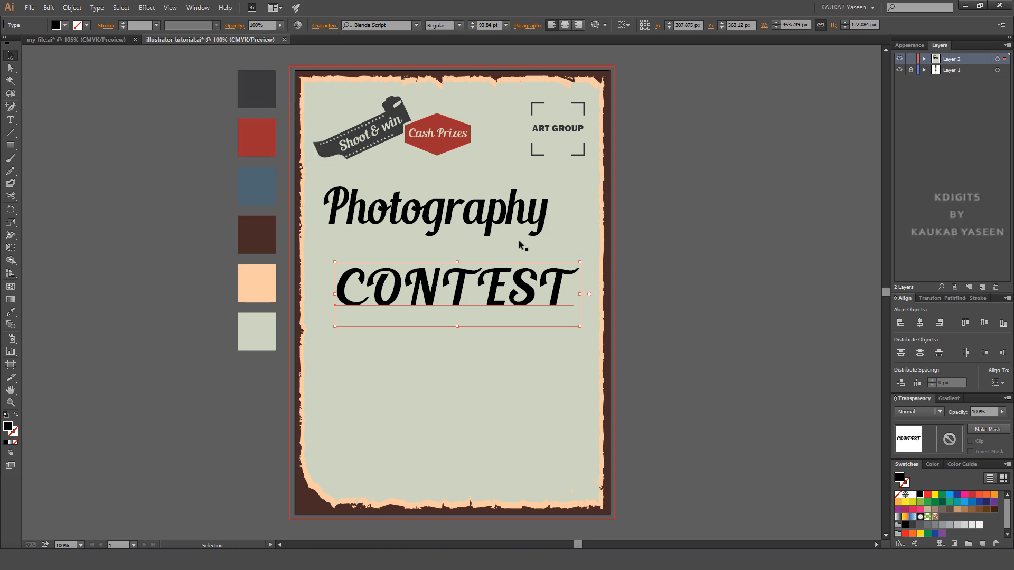
Step: Enlarge "Photography" to 100.07 pt and "CONTEST" to 102.01 pt, with "Photography" moved down close above "CONTEST"
{"action": "left_click_drag", "start_coordinate": [536, 224], "coordinate": [567, 252]}
{"action": "left_click", "coordinate": [678, 319]}
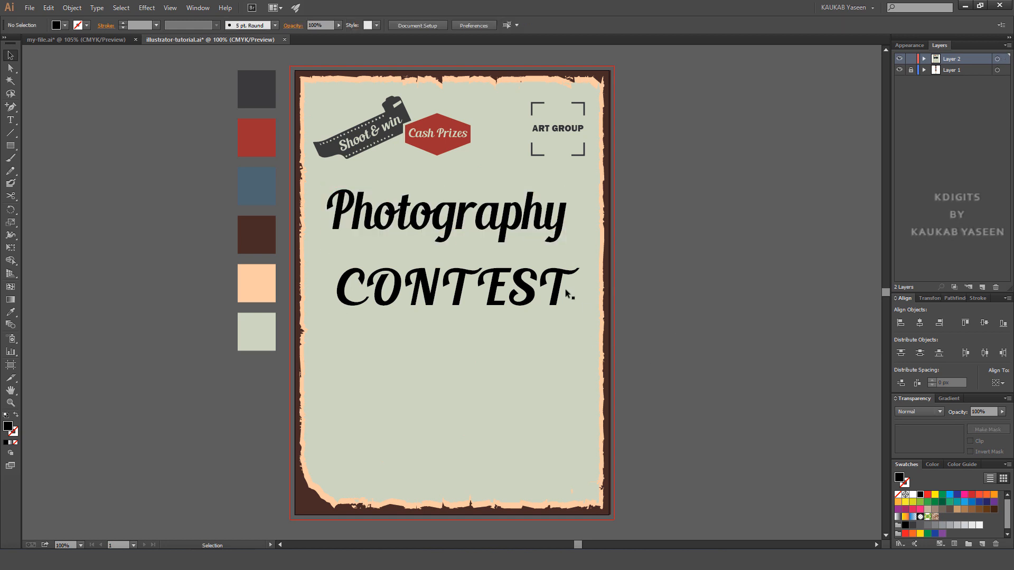
{"action": "left_click", "coordinate": [534, 308]}
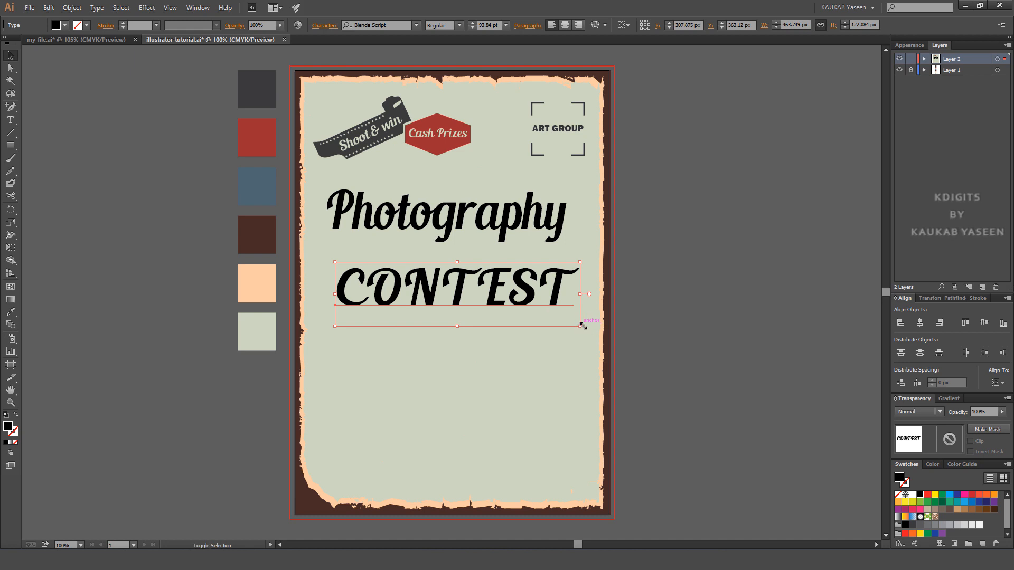
{"action": "left_click_drag", "start_coordinate": [582, 326], "coordinate": [591, 331]}
{"action": "left_click", "coordinate": [670, 309]}
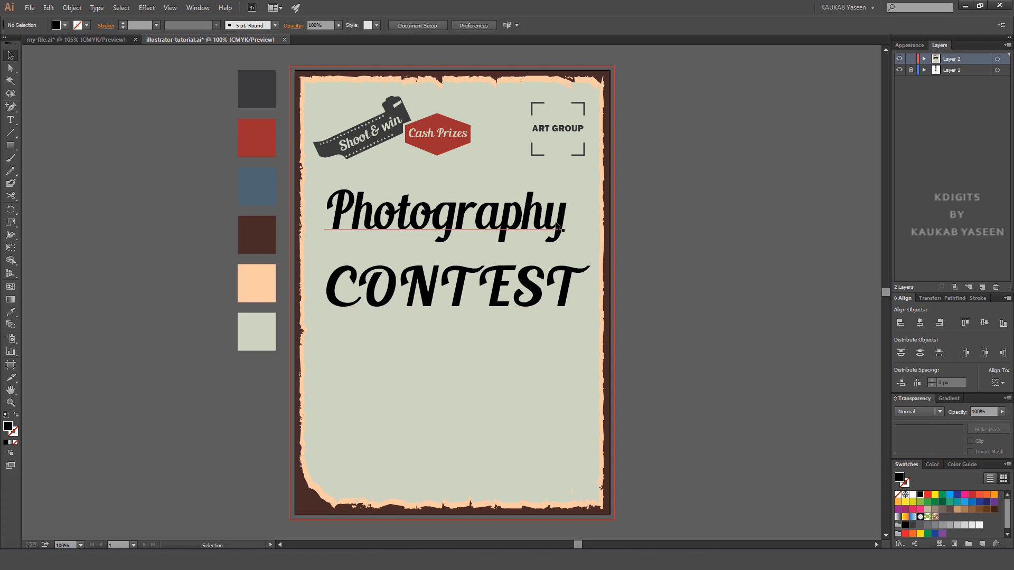
{"action": "left_click_drag", "start_coordinate": [557, 226], "coordinate": [560, 237]}
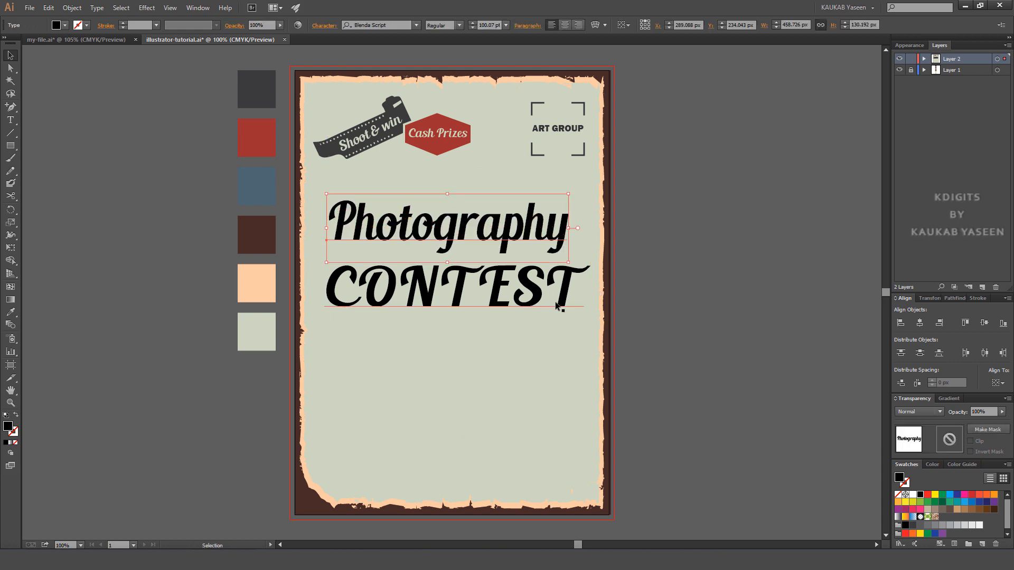
Step: Set the horizontal scale of the "CONTEST" text to 93%
{"action": "left_click", "coordinate": [558, 305]}
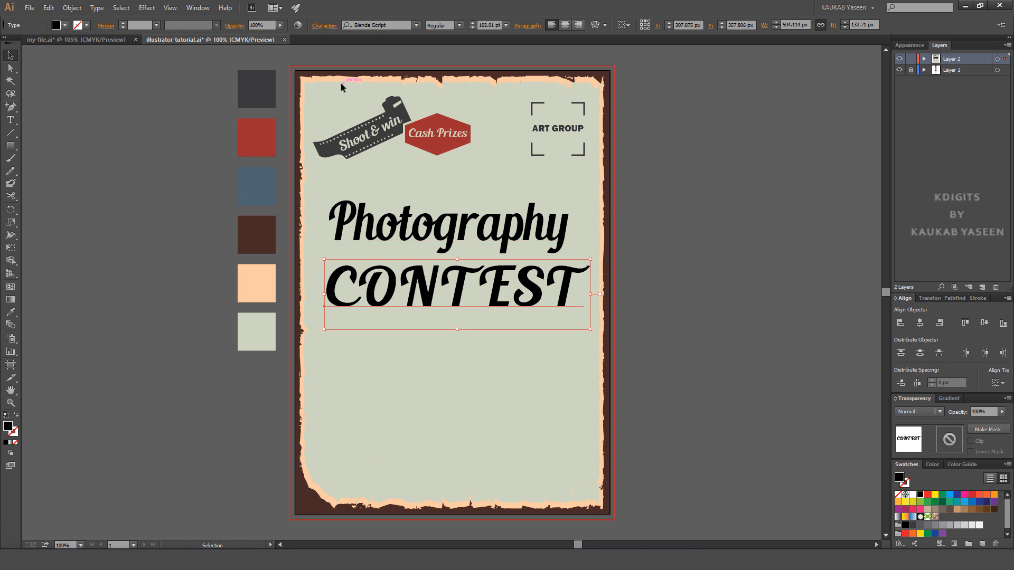
{"action": "left_click", "coordinate": [330, 28]}
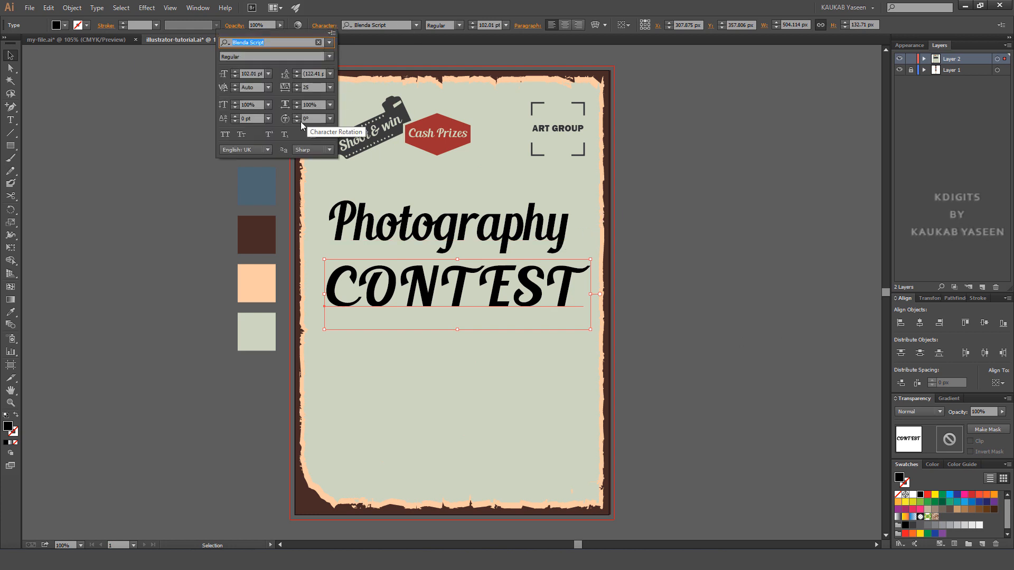
{"action": "left_click", "coordinate": [297, 106]}
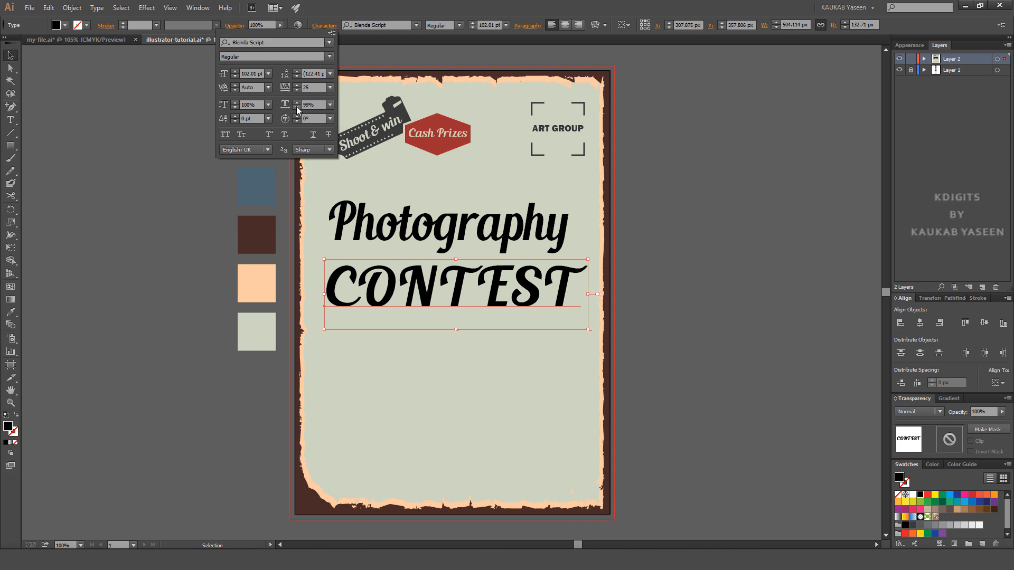
{"action": "left_click", "coordinate": [297, 106]}
{"action": "left_click", "coordinate": [297, 107]}
{"action": "left_click", "coordinate": [297, 108]}
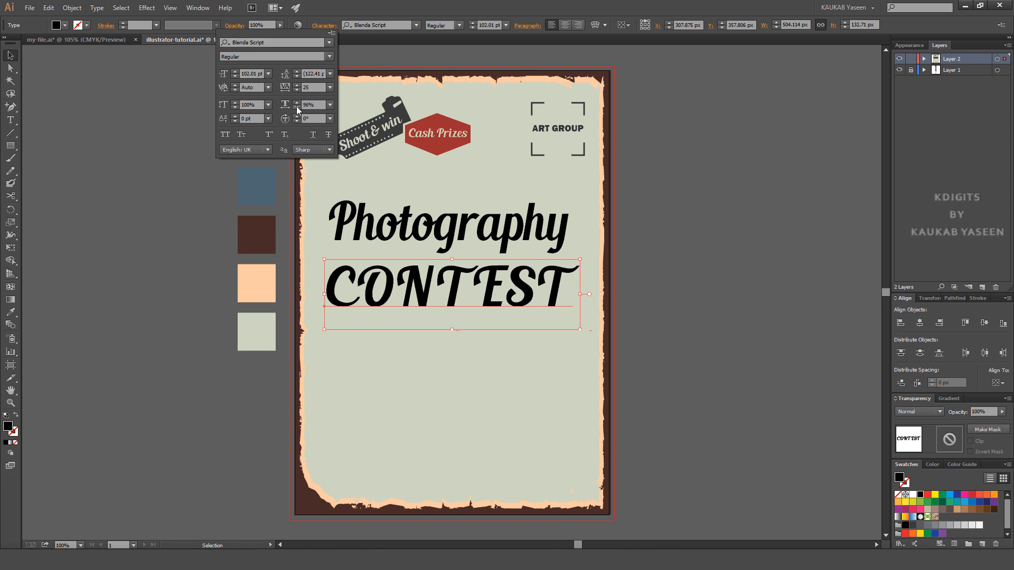
{"action": "left_click", "coordinate": [296, 107]}
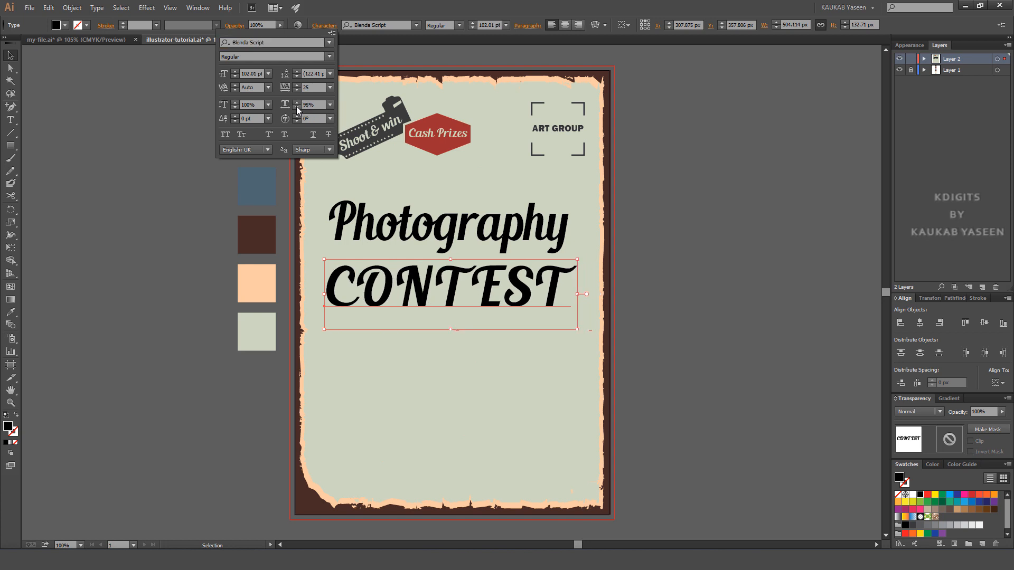
{"action": "left_click", "coordinate": [296, 108]}
{"action": "left_click", "coordinate": [296, 108]}
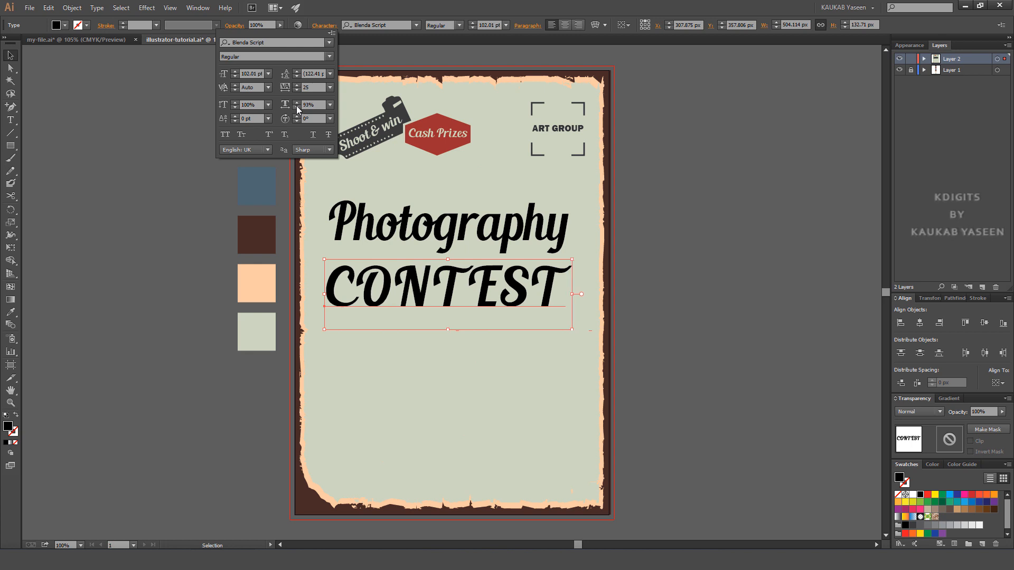
{"action": "left_click", "coordinate": [739, 294]}
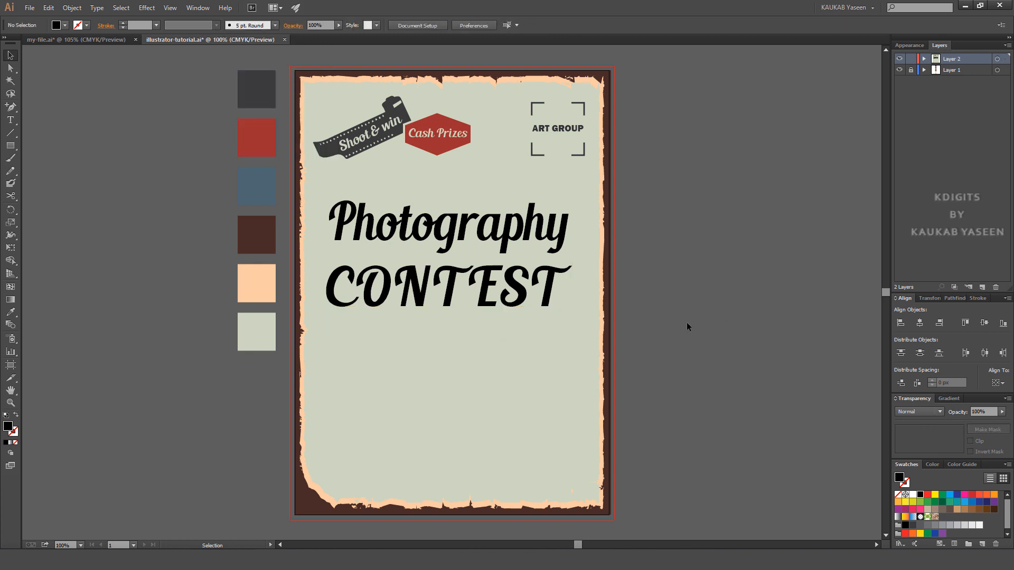
Step: Center "Photography" and "CONTEST" horizontally on each other and shift both slightly right on the poster
{"action": "left_click", "coordinate": [564, 240]}
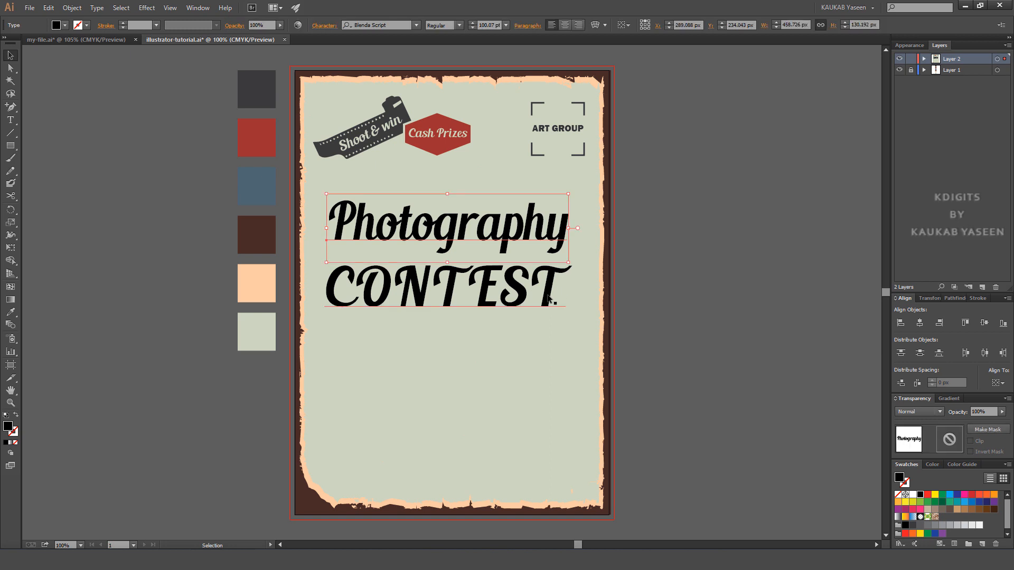
{"action": "left_click", "coordinate": [550, 296], "text": "shift"}
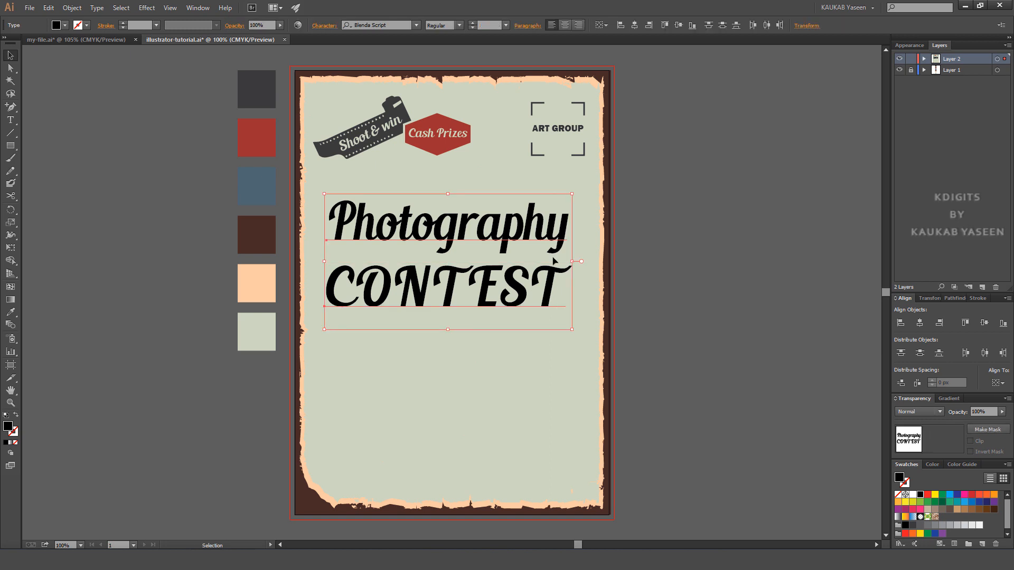
{"action": "left_click", "coordinate": [634, 26]}
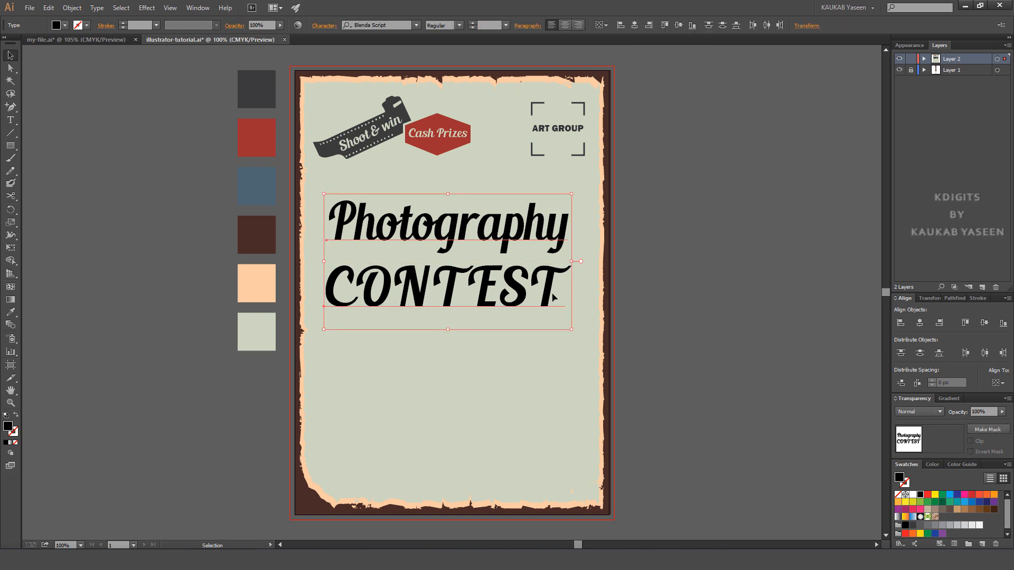
{"action": "left_click_drag", "start_coordinate": [553, 297], "coordinate": [557, 297]}
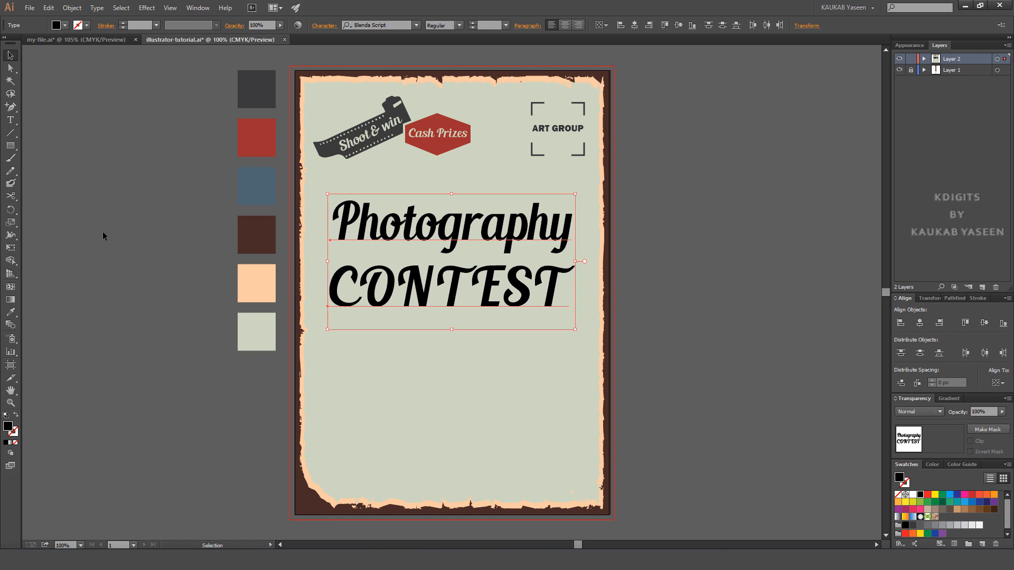
Step: Color both title texts red by sampling the red palette square with the Eyedropper
{"action": "left_click", "coordinate": [11, 312]}
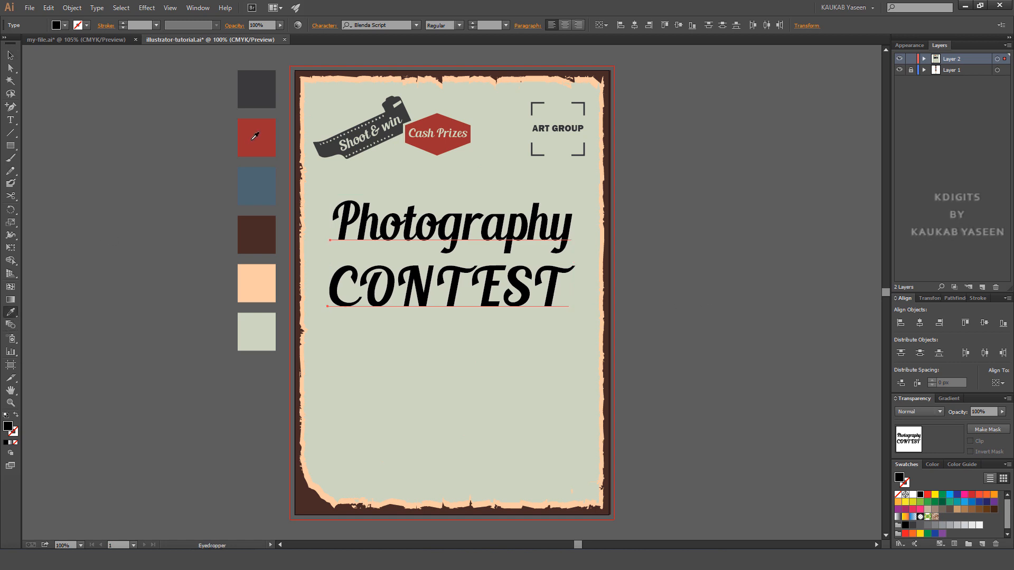
{"action": "left_click", "coordinate": [256, 136]}
{"action": "left_click", "coordinate": [11, 54]}
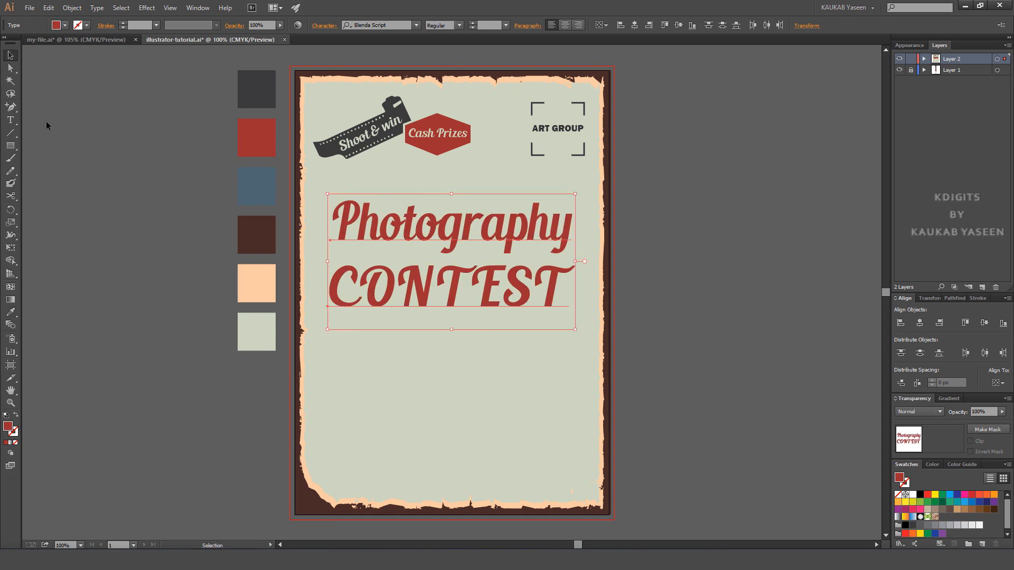
Step: Copy the two title texts, paste them in back, and color the copy with the dark grey palette square
{"action": "left_click", "coordinate": [48, 7]}
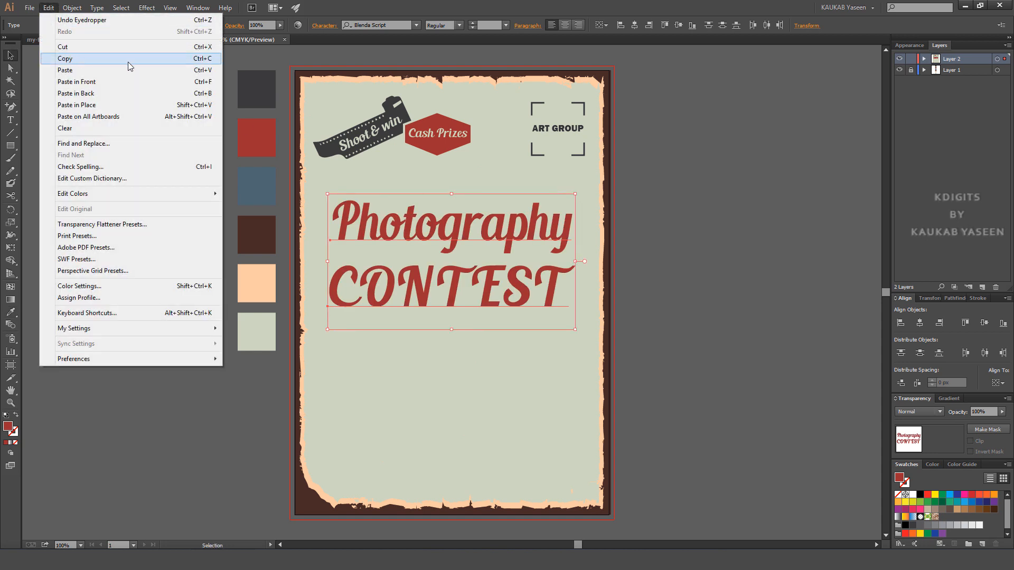
{"action": "left_click", "coordinate": [136, 57]}
{"action": "left_click", "coordinate": [49, 8]}
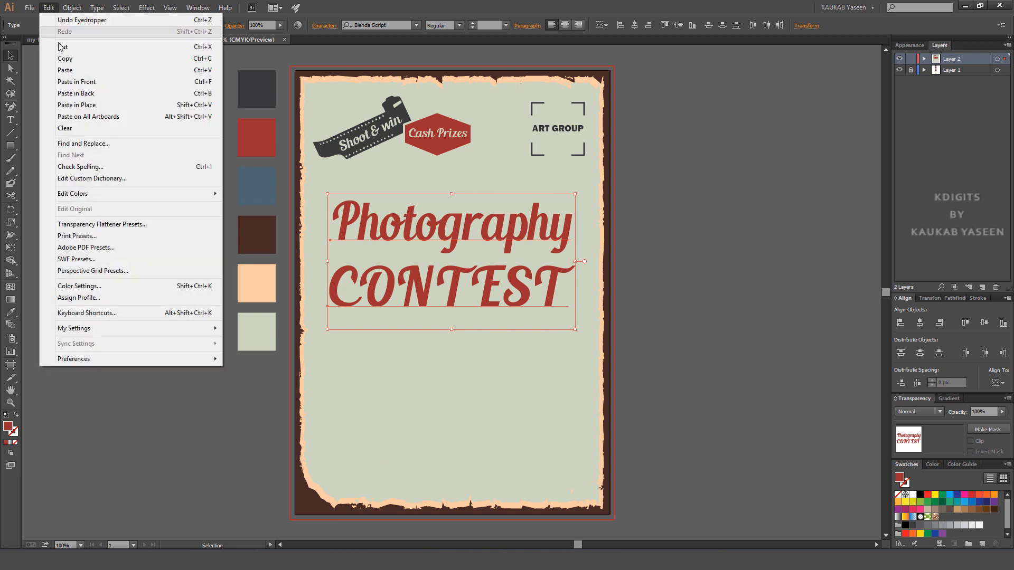
{"action": "left_click", "coordinate": [146, 94]}
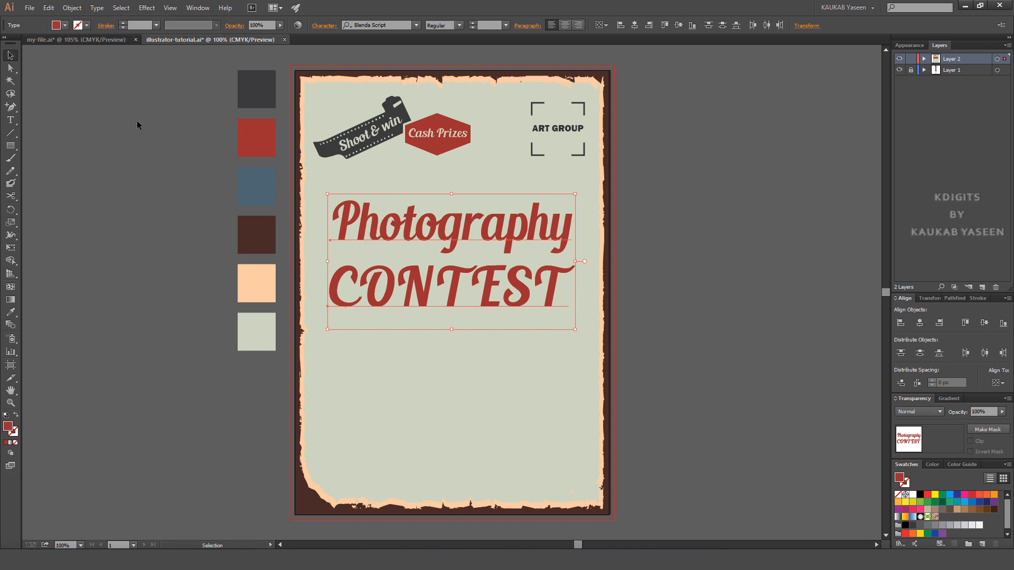
{"action": "key", "text": "i"}
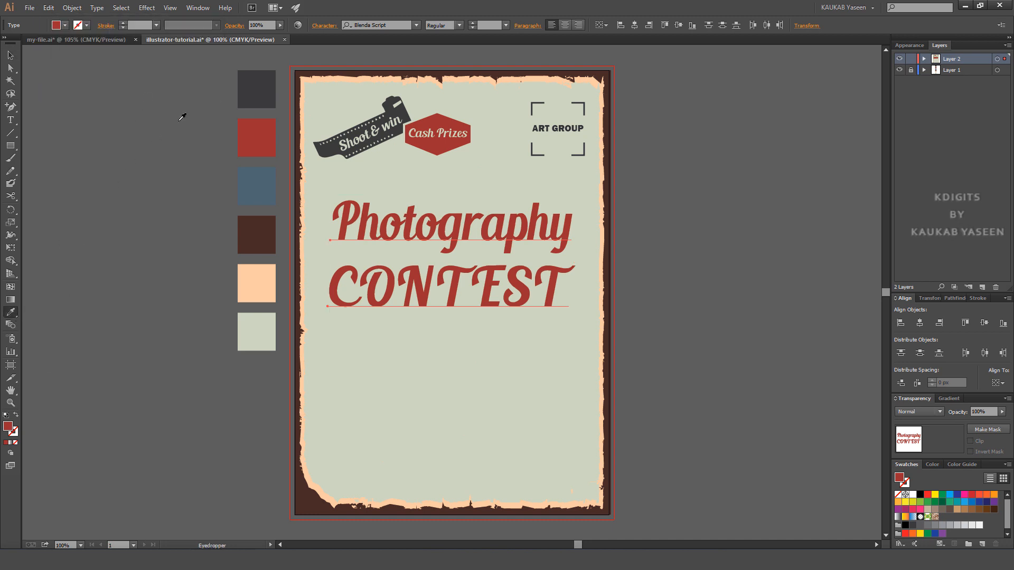
{"action": "left_click", "coordinate": [256, 88]}
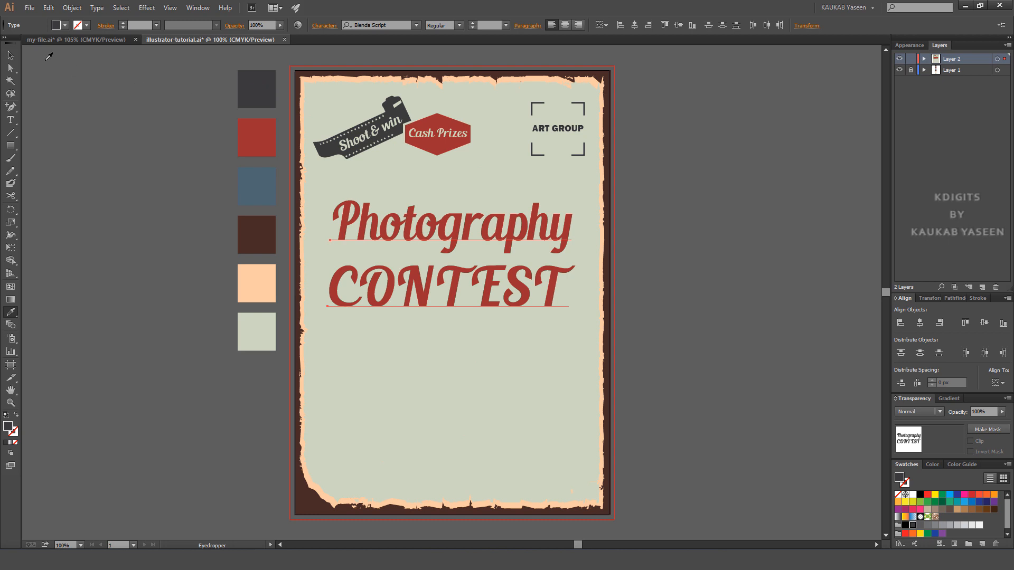
{"action": "left_click", "coordinate": [10, 55]}
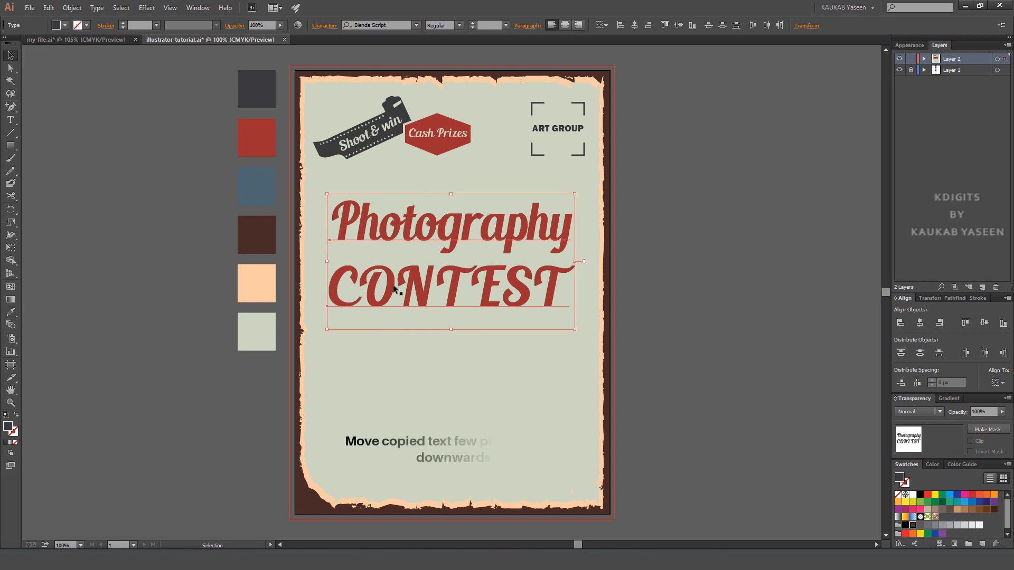
Step: Nudge the dark grey title copy a few pixels left and down to form a drop shadow behind the red text
{"action": "left_click_drag", "start_coordinate": [397, 284], "coordinate": [393, 288]}
{"action": "key", "text": "Left"}
{"action": "key", "text": "Left"}
{"action": "key", "text": "Left"}
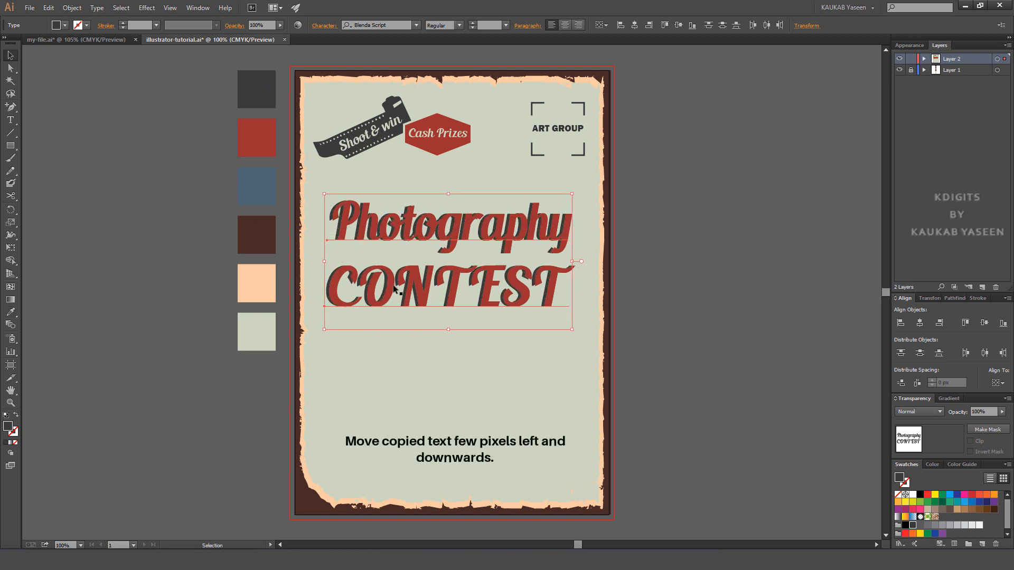
{"action": "key", "text": "Right"}
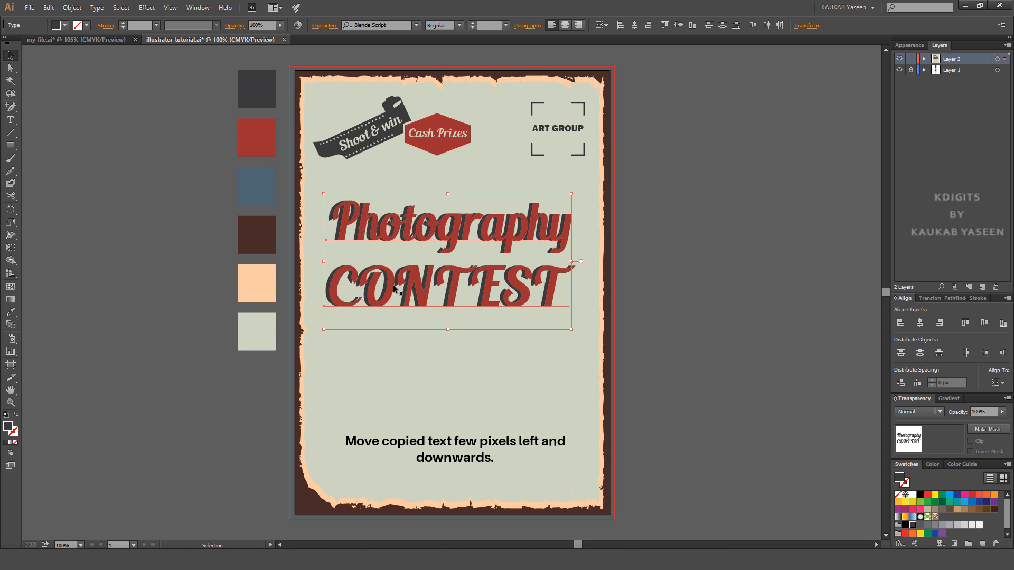
{"action": "key", "text": "Down"}
{"action": "key", "text": "Down"}
{"action": "key", "text": "Down"}
{"action": "key", "text": "Down"}
{"action": "key", "text": "Down"}
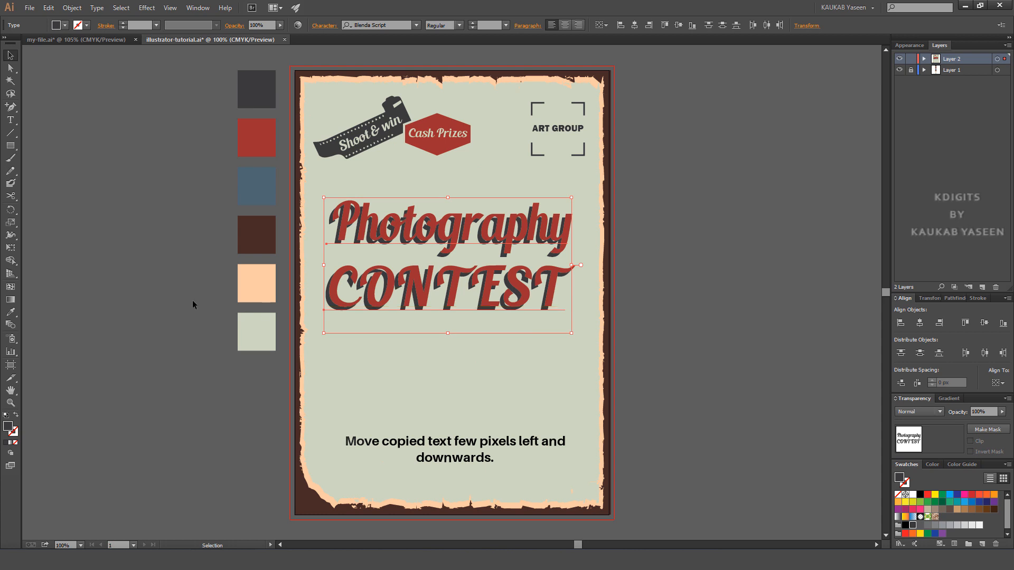
{"action": "left_click", "coordinate": [186, 298]}
Step: Paste another title copy directly behind the red texts and color it with the pale green palette square
{"action": "left_click", "coordinate": [407, 288]}
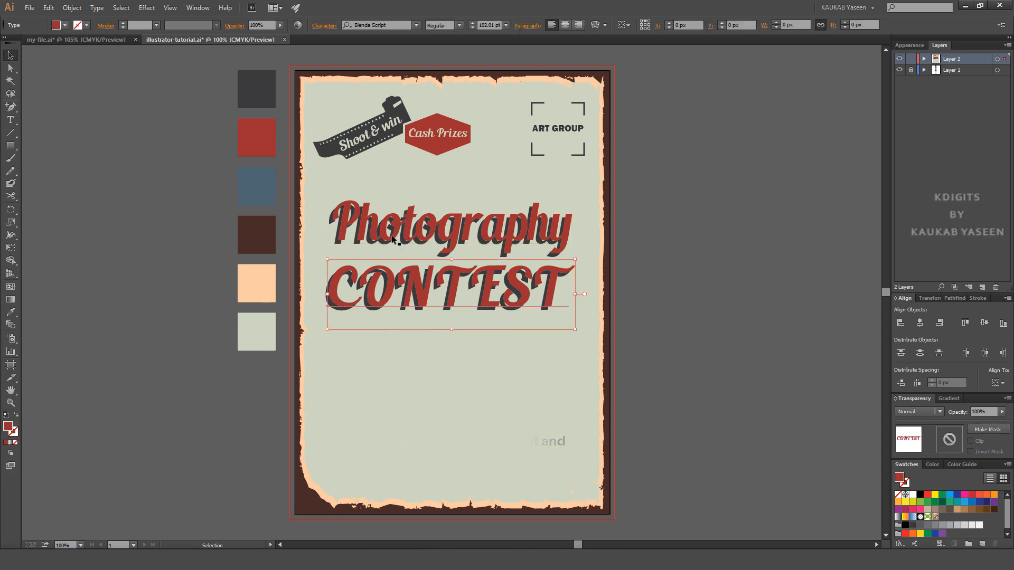
{"action": "left_click", "coordinate": [408, 227], "text": "shift"}
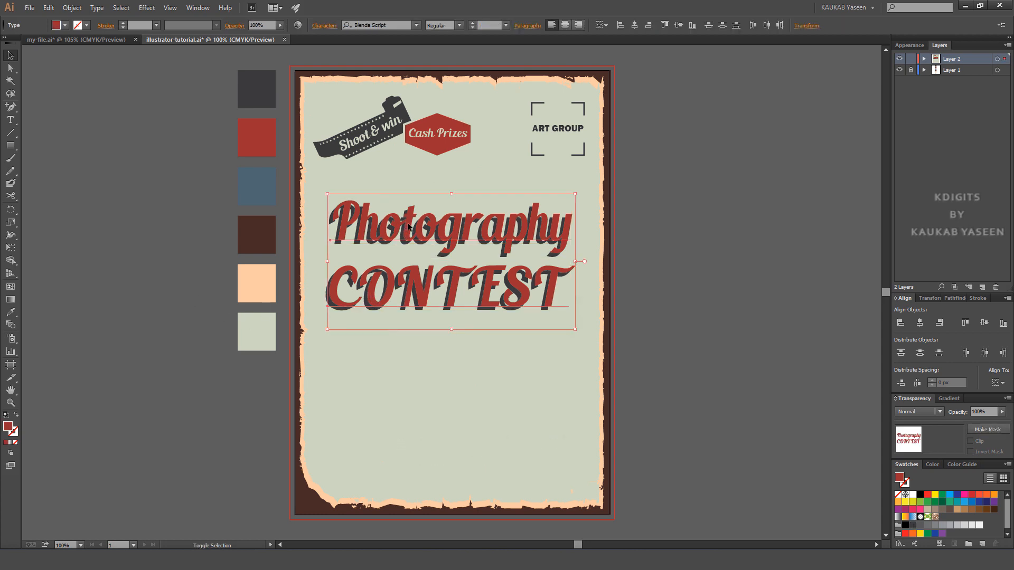
{"action": "left_click", "coordinate": [48, 9]}
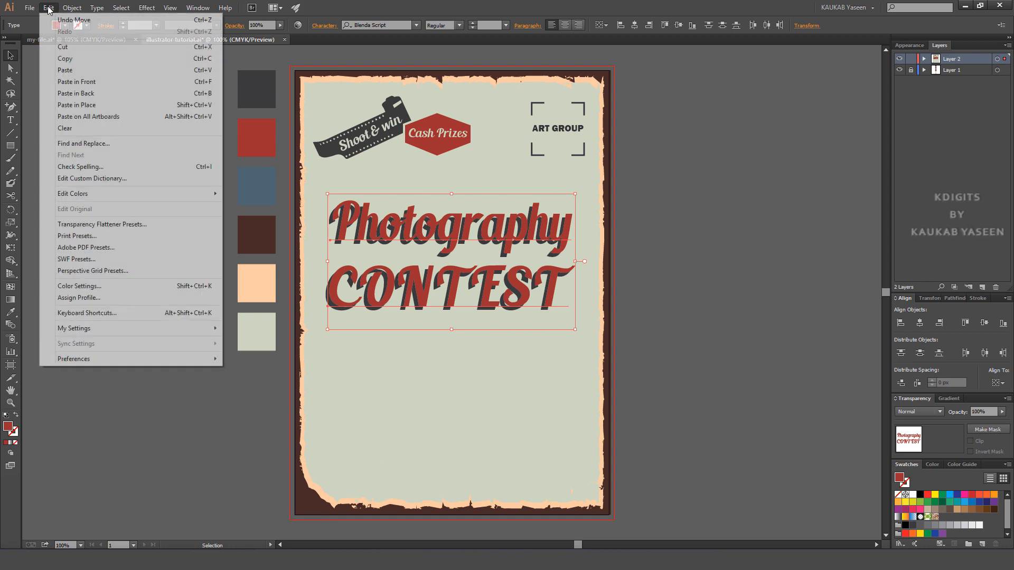
{"action": "left_click", "coordinate": [136, 99]}
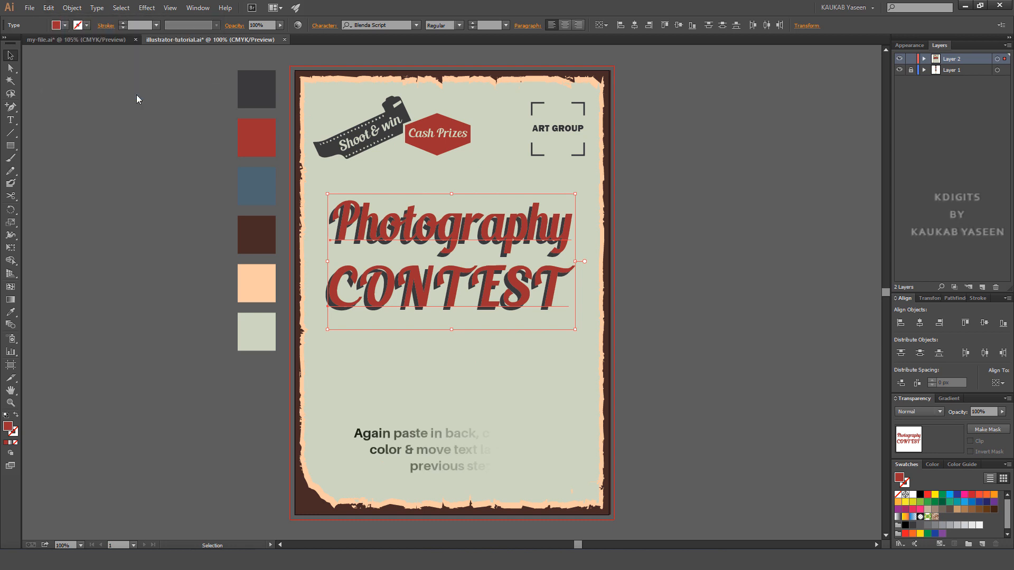
{"action": "key", "text": "i"}
{"action": "left_click", "coordinate": [257, 330]}
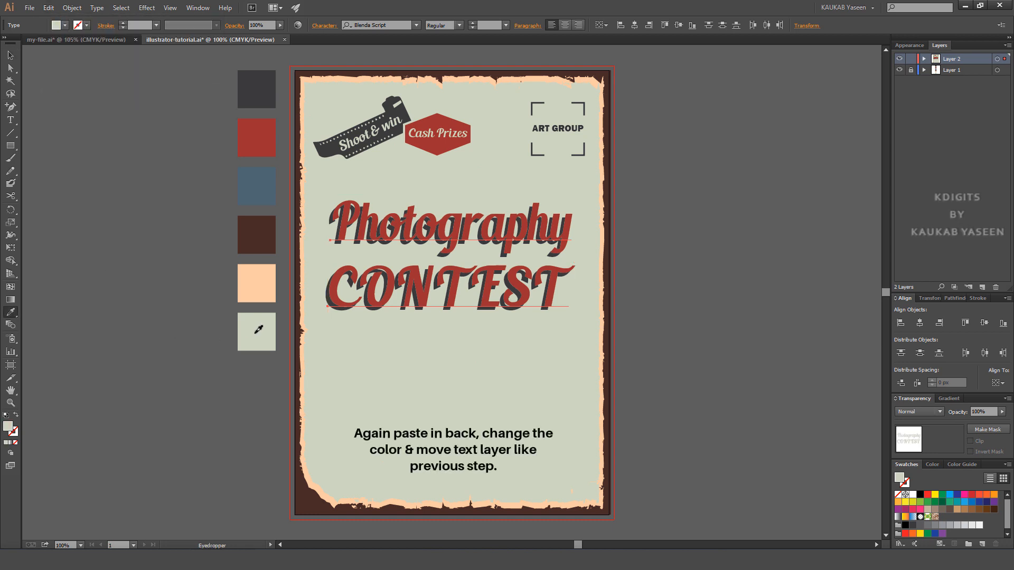
{"action": "key", "text": "v"}
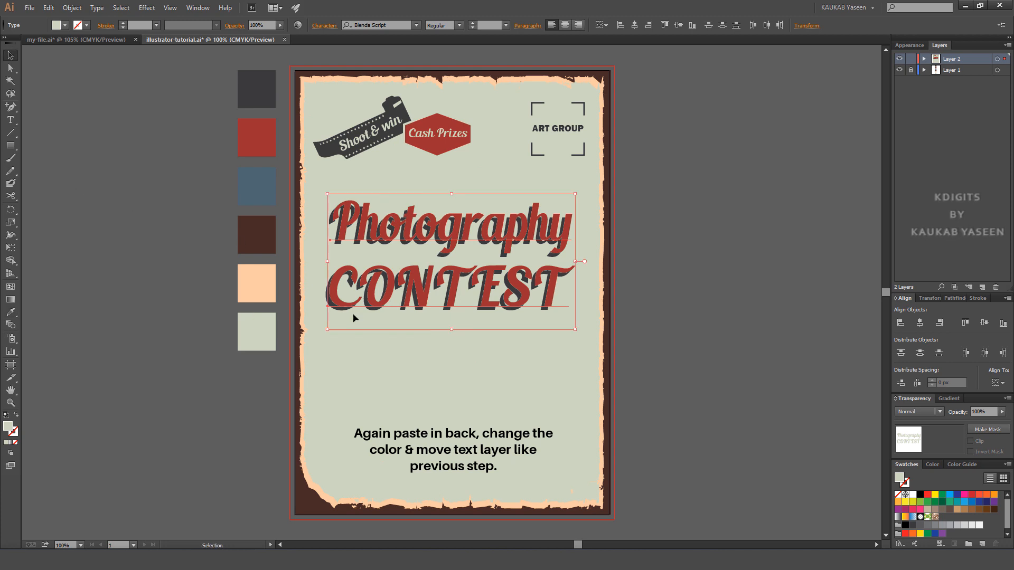
Step: Nudge the pale green title copy slightly left and down to leave a thin gap between the red text and its shadow
{"action": "key", "text": "Left"}
{"action": "key", "text": "Left"}
{"action": "key", "text": "Left"}
{"action": "key", "text": "Left"}
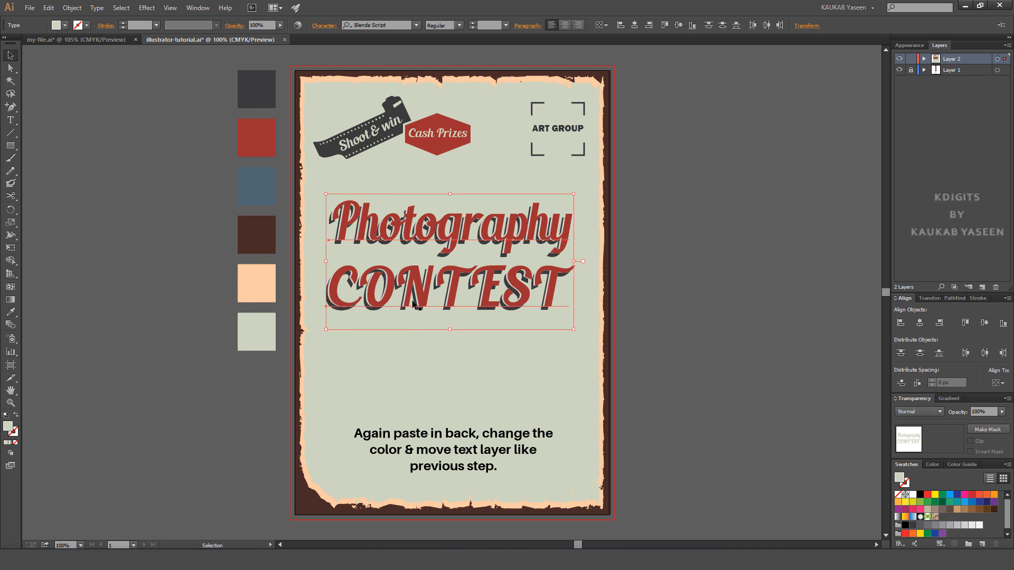
{"action": "key", "text": "Down"}
{"action": "key", "text": "Down"}
{"action": "key", "text": "Down"}
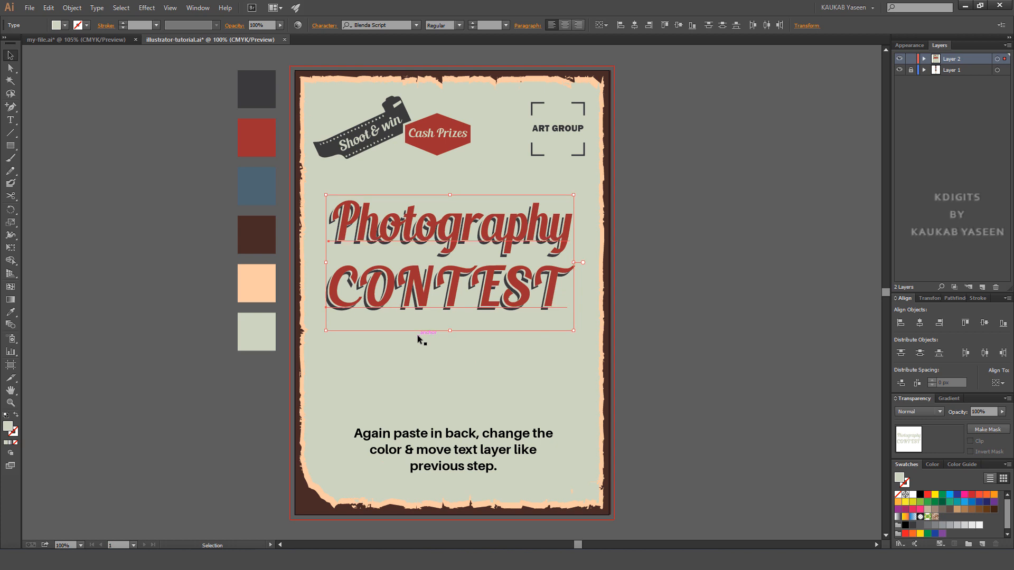
{"action": "left_click", "coordinate": [679, 347]}
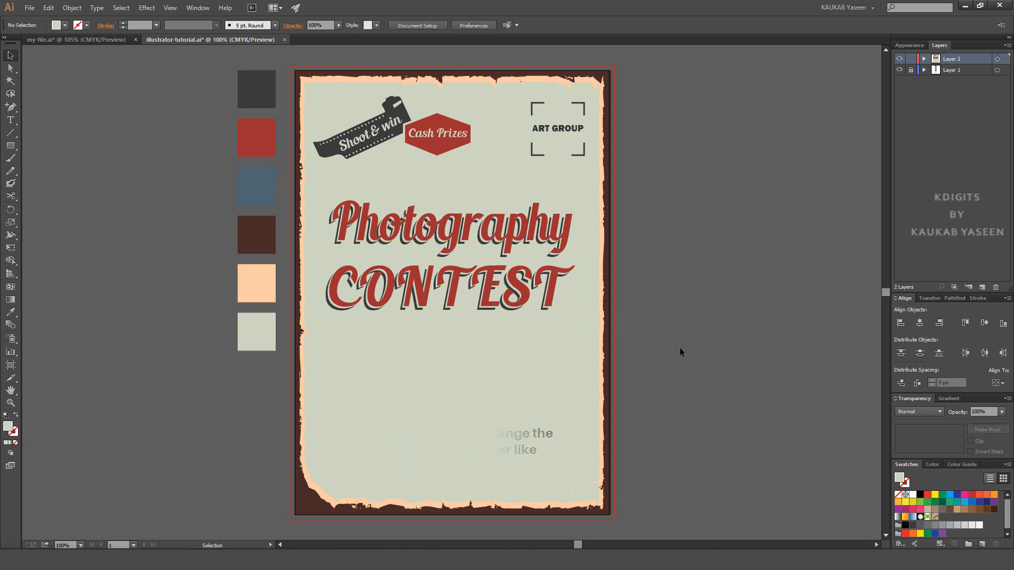
Step: Group all the red, pale green and dark grey title texts together
{"action": "left_click_drag", "start_coordinate": [522, 369], "coordinate": [359, 195]}
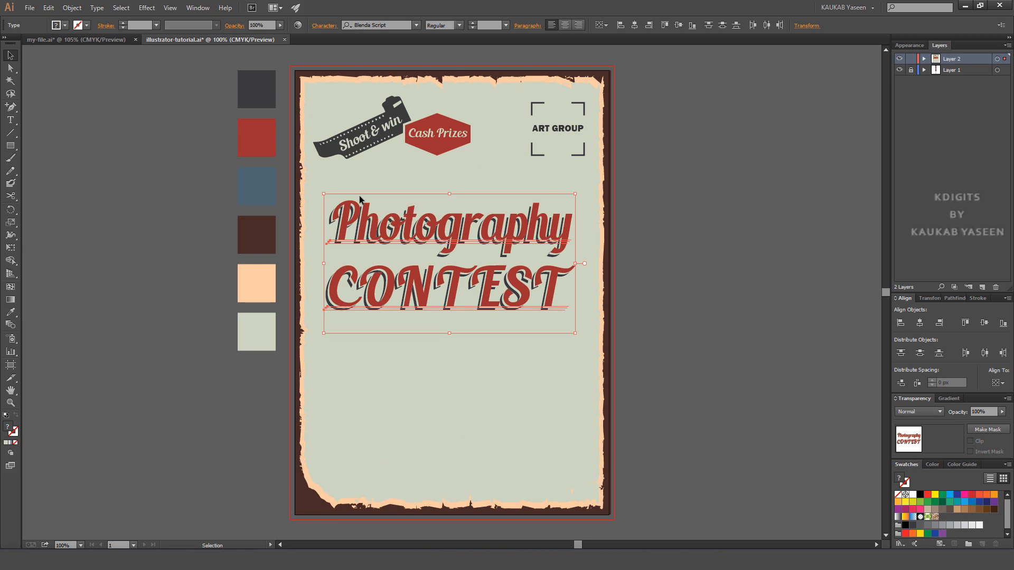
{"action": "left_click", "coordinate": [73, 8]}
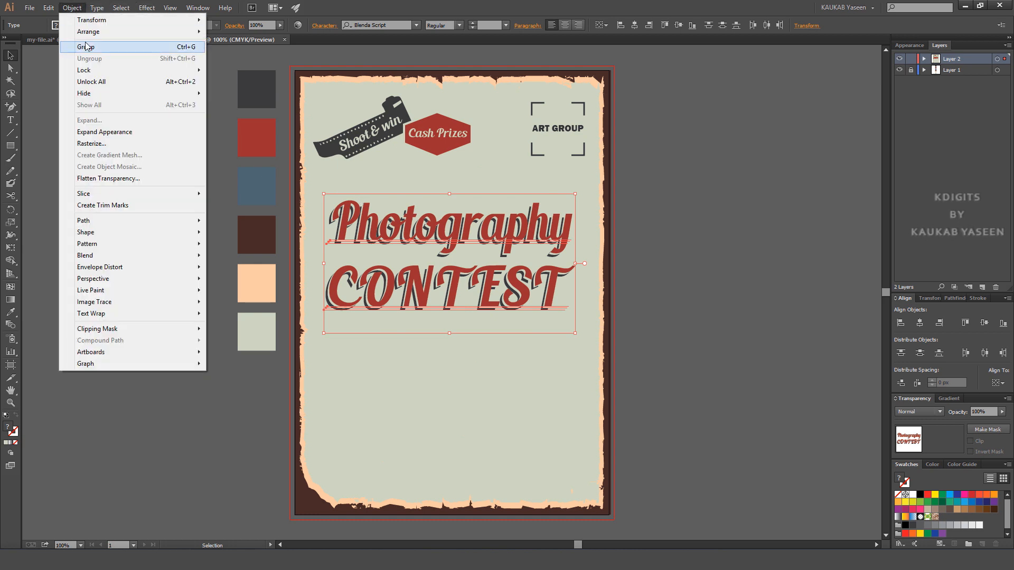
{"action": "left_click", "coordinate": [86, 47]}
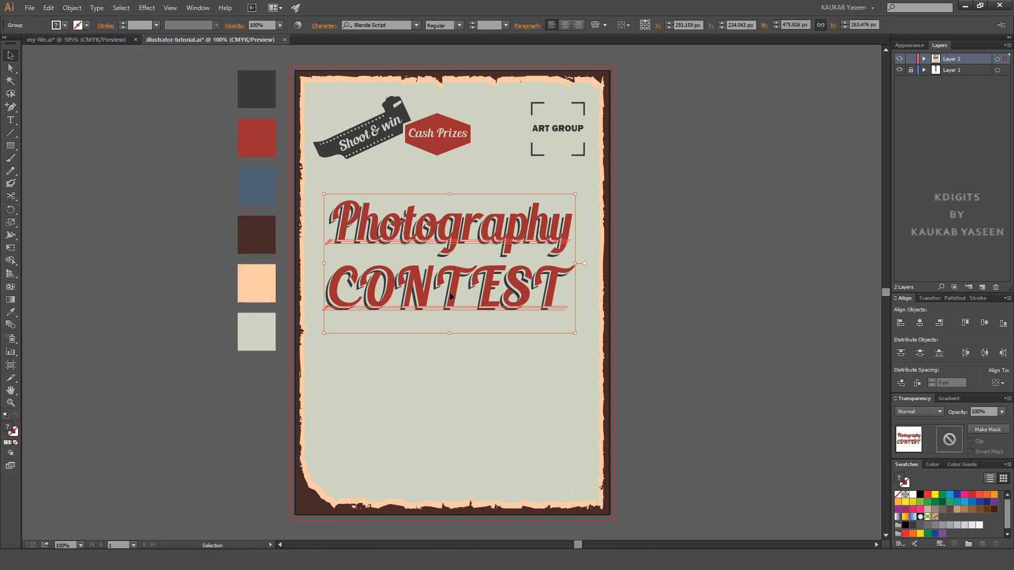
Step: Move the title group up to Y 179.043 px, close below the film graphic and hexagon badge
{"action": "left_click_drag", "start_coordinate": [451, 295], "coordinate": [455, 272]}
{"action": "key", "text": "Up"}
{"action": "key", "text": "Up"}
{"action": "key", "text": "Up"}
{"action": "key", "text": "Up"}
{"action": "key", "text": "Up"}
{"action": "key", "text": "Up"}
{"action": "key", "text": "Up"}
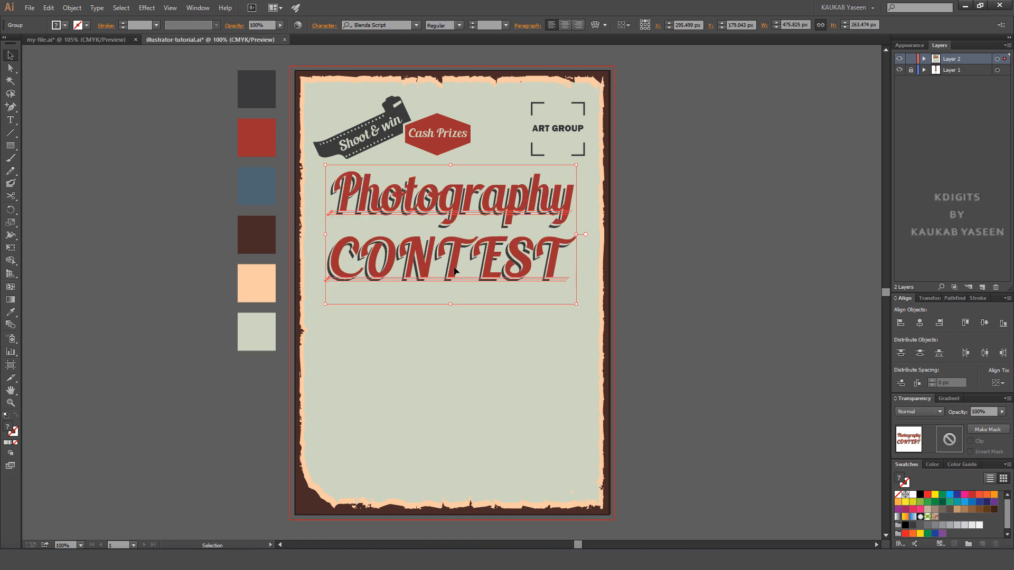
Step: Align the title group to the artboard's horizontal center
{"action": "left_click", "coordinate": [629, 27]}
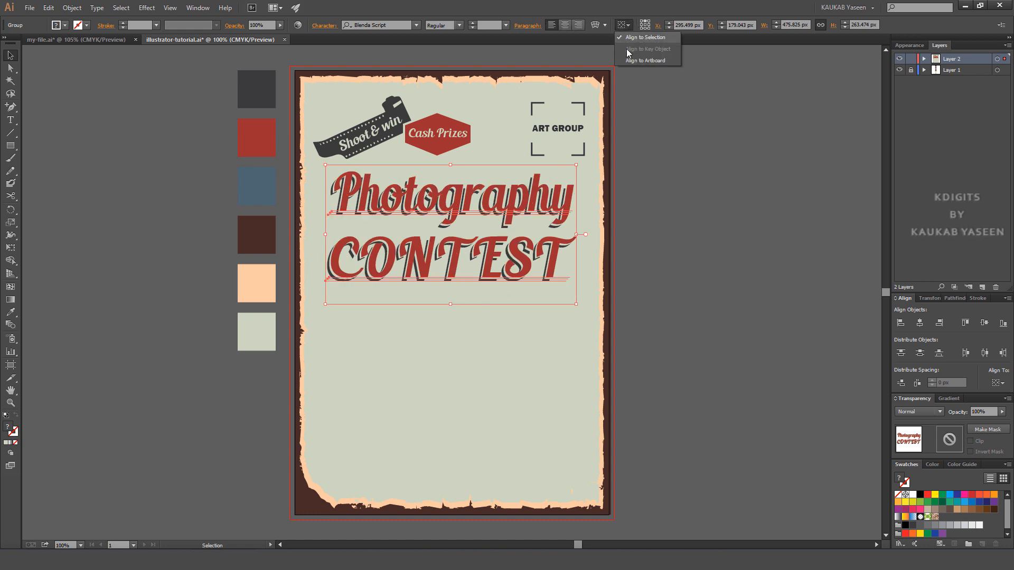
{"action": "left_click", "coordinate": [639, 35]}
{"action": "left_click", "coordinate": [657, 25]}
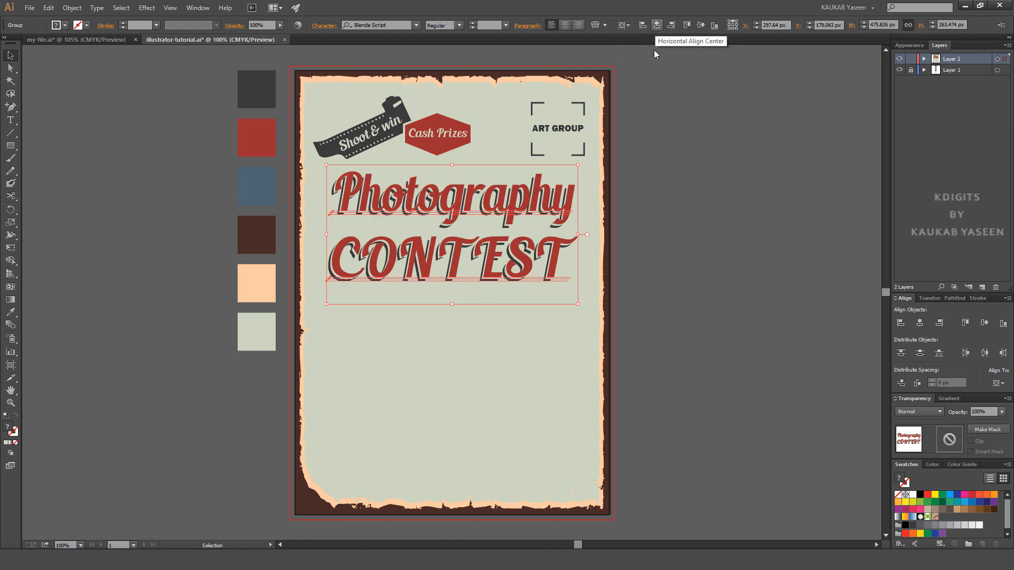
{"action": "left_click", "coordinate": [662, 188]}
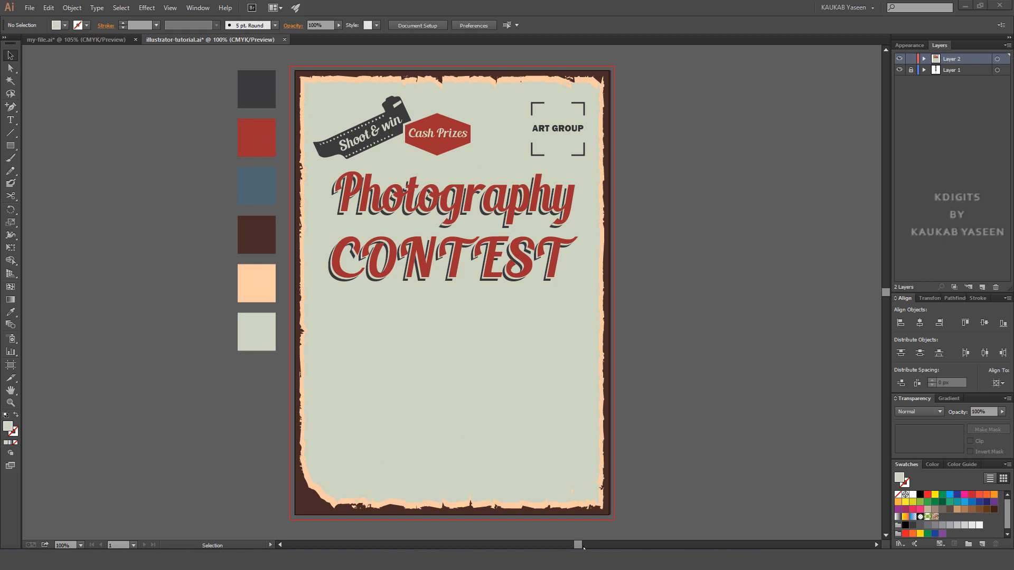
Step: Ungroup the title and group only the layered CONTEST texts together
{"action": "left_click", "coordinate": [520, 270]}
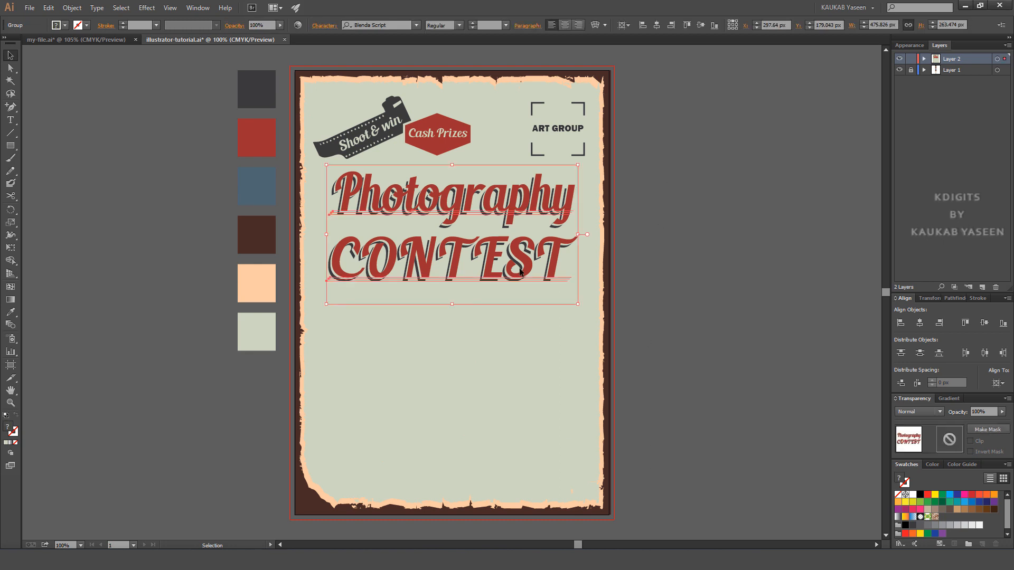
{"action": "key", "text": "ctrl+shift+g"}
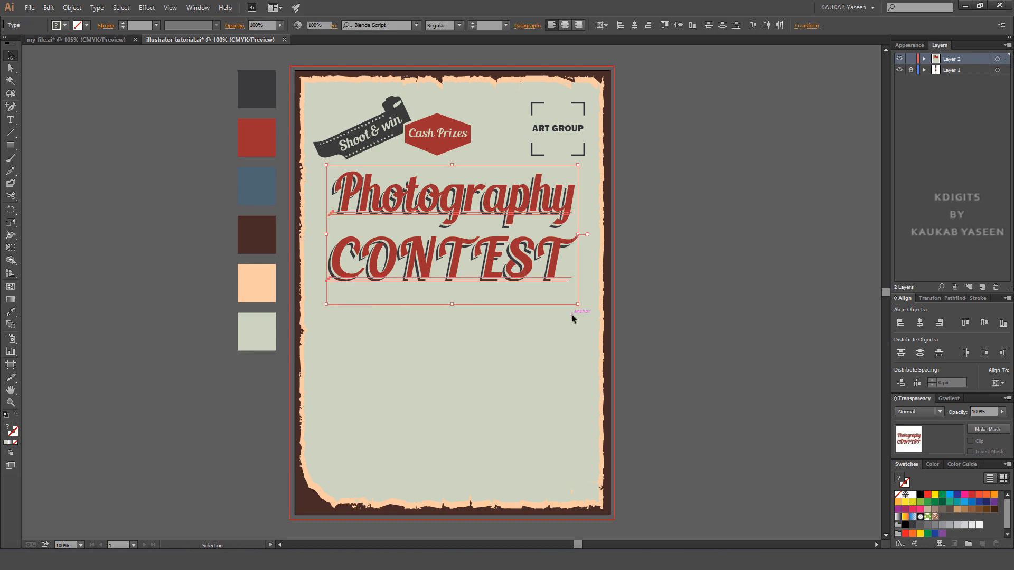
{"action": "left_click_drag", "start_coordinate": [571, 314], "coordinate": [328, 242]}
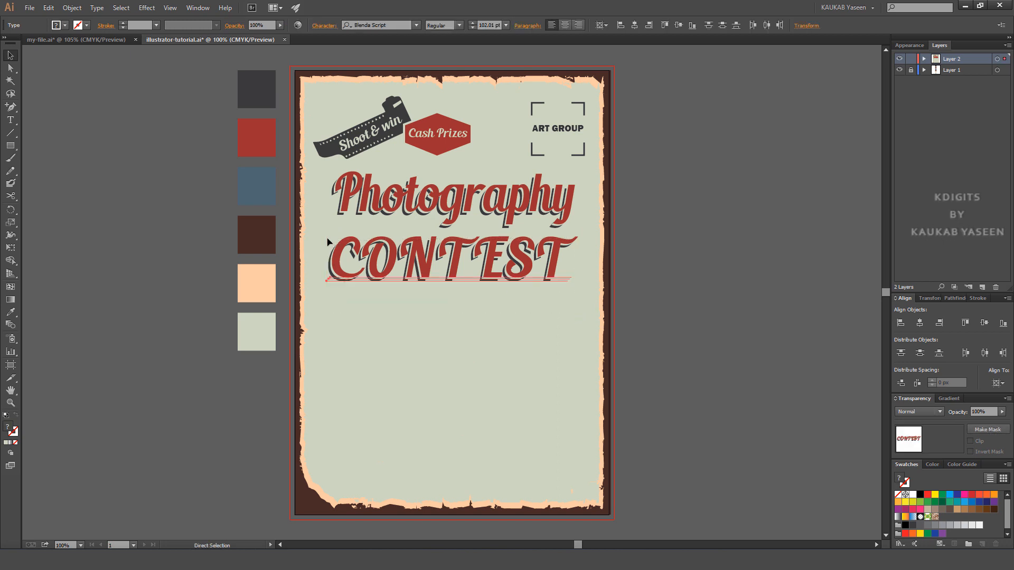
{"action": "key", "text": "ctrl+g"}
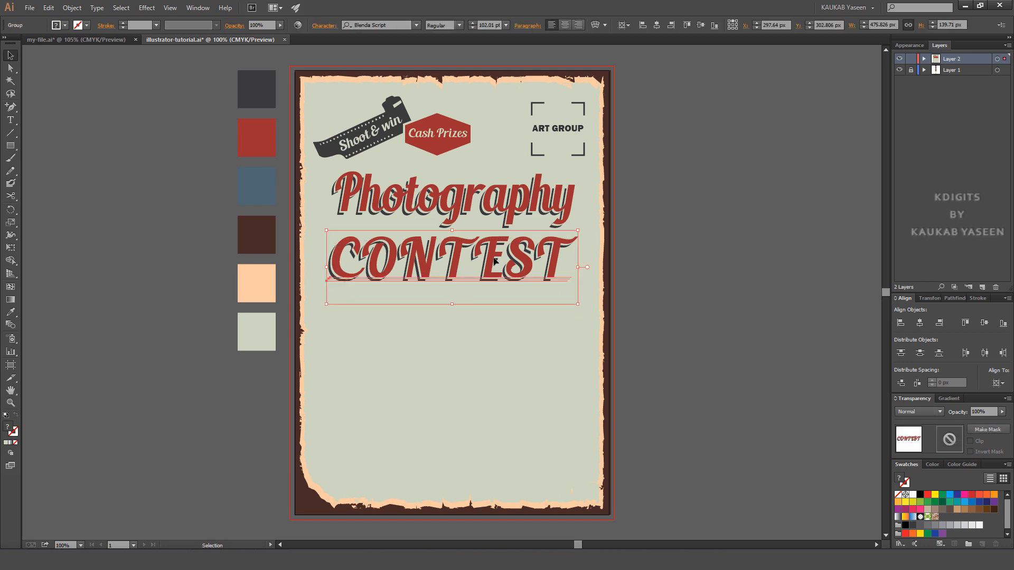
Step: Nudge the CONTEST group up to Y 287.806 px, closer beneath the word Photography
{"action": "key", "text": "Up"}
{"action": "key", "text": "Up"}
{"action": "key", "text": "Up"}
{"action": "key", "text": "Up"}
{"action": "key", "text": "Up"}
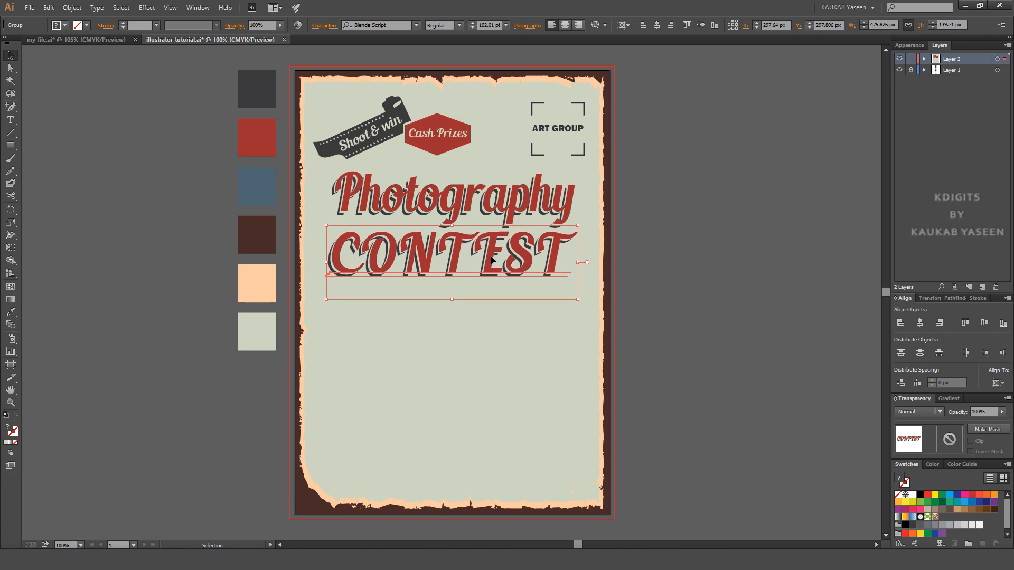
{"action": "key", "text": "Up"}
{"action": "key", "text": "Up"}
{"action": "key", "text": "Up"}
{"action": "key", "text": "Up"}
{"action": "key", "text": "Up"}
{"action": "key", "text": "Up"}
{"action": "key", "text": "Up"}
{"action": "key", "text": "Up"}
{"action": "key", "text": "Up"}
{"action": "key", "text": "Up"}
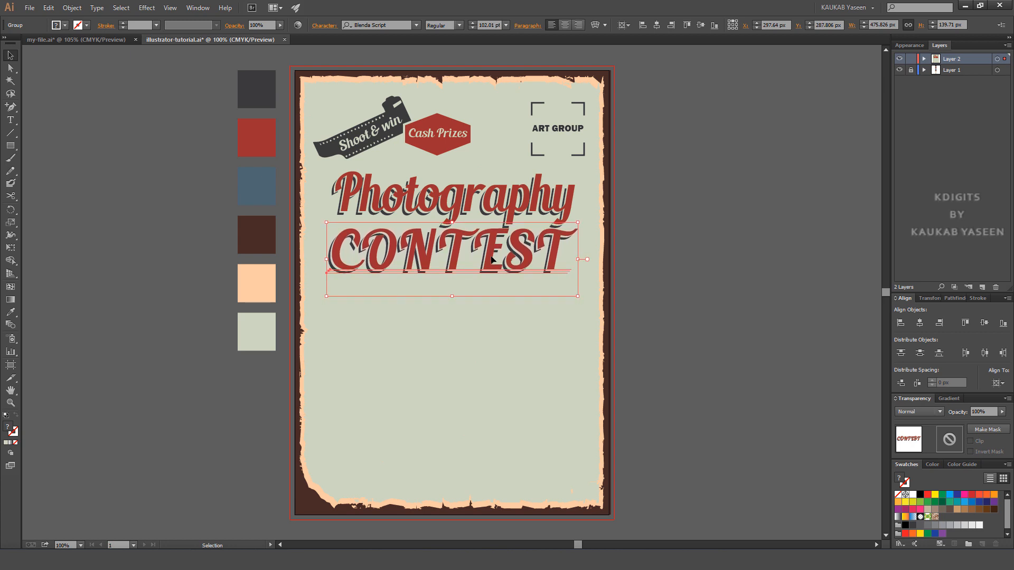
{"action": "left_click", "coordinate": [590, 200]}
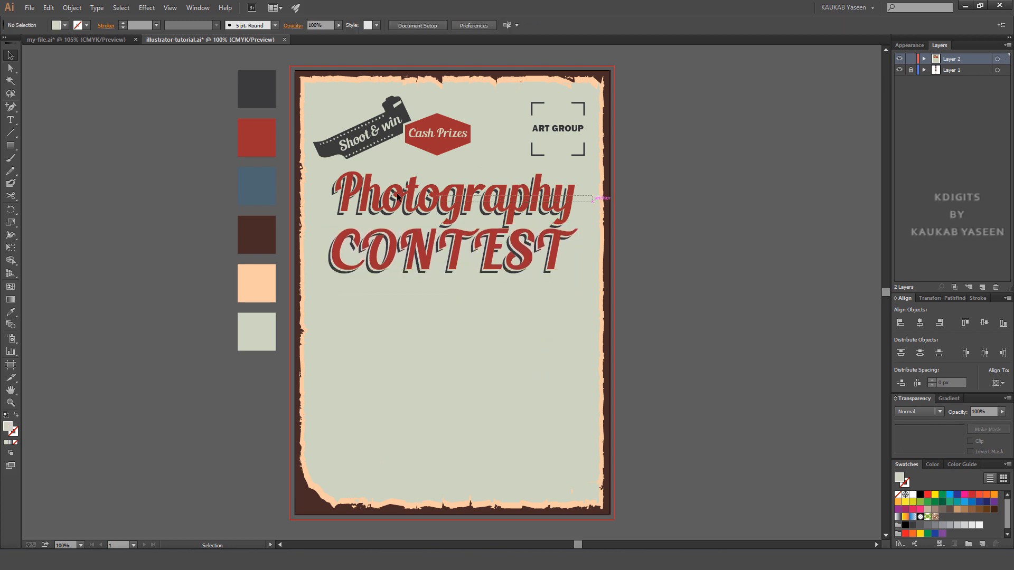
Step: Group the layered Photography texts as their own group, separate from CONTEST
{"action": "left_click", "coordinate": [318, 188]}
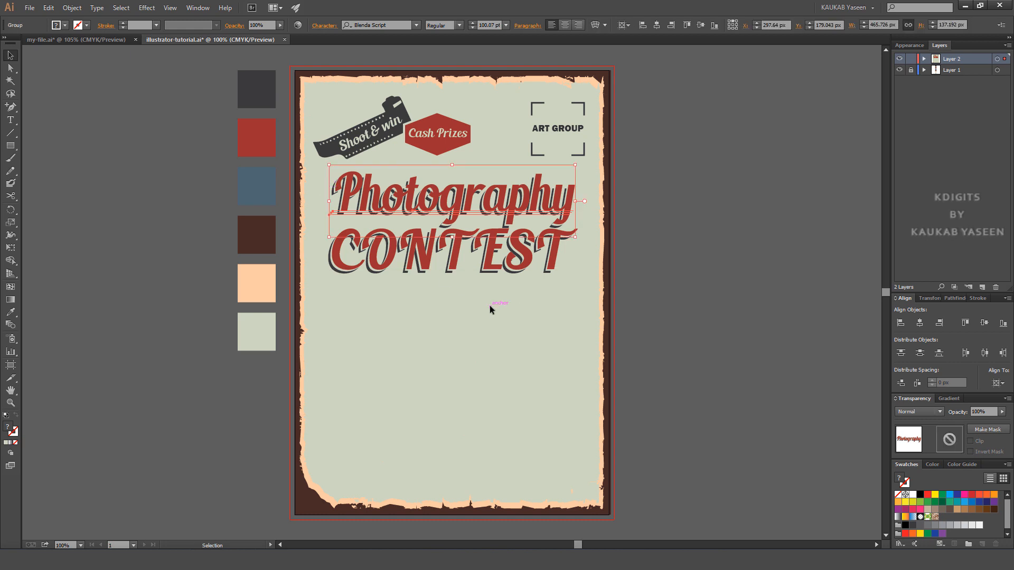
{"action": "left_click_drag", "start_coordinate": [493, 315], "coordinate": [432, 202]}
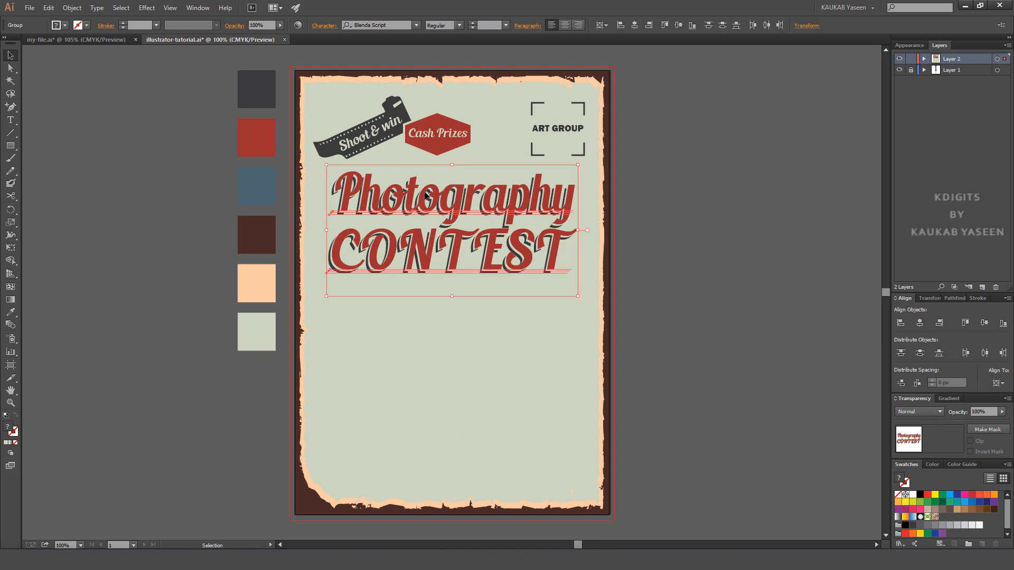
{"action": "left_click", "coordinate": [531, 334]}
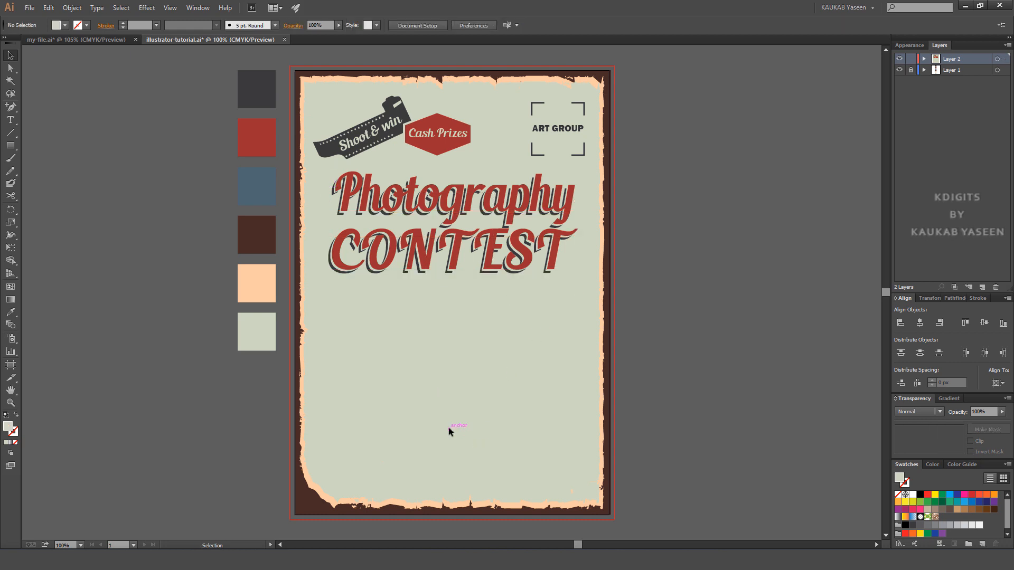
Step: Add the text "Submit your photos by September 30th 1965" in 23 pt Blenda Script on the poster's lower half
{"action": "key", "text": "t"}
{"action": "left_click", "coordinate": [386, 377]}
{"action": "type", "text": "Submit your photos by September 30th 1965"}
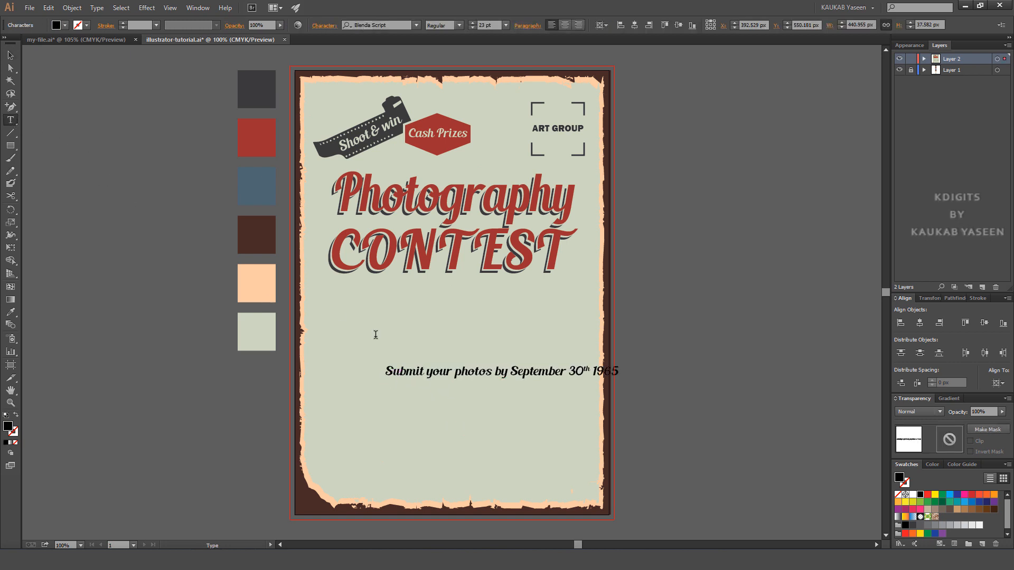
Step: Move the submission deadline line to Y 725.181 px near the poster's bottom edge and center it horizontally on the artboard
{"action": "left_click", "coordinate": [10, 55]}
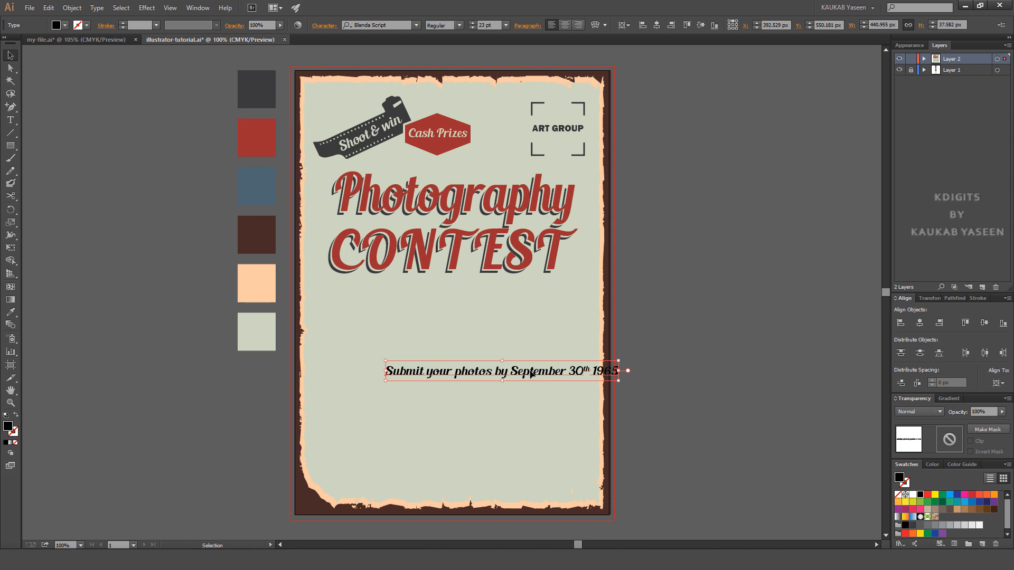
{"action": "left_click_drag", "start_coordinate": [532, 375], "coordinate": [486, 464]}
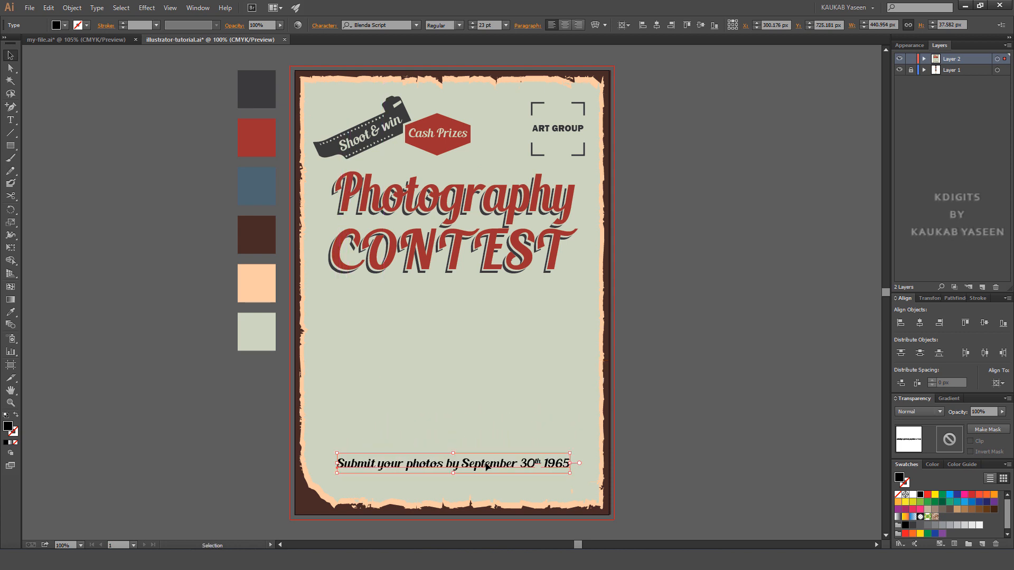
{"action": "left_click", "coordinate": [655, 28]}
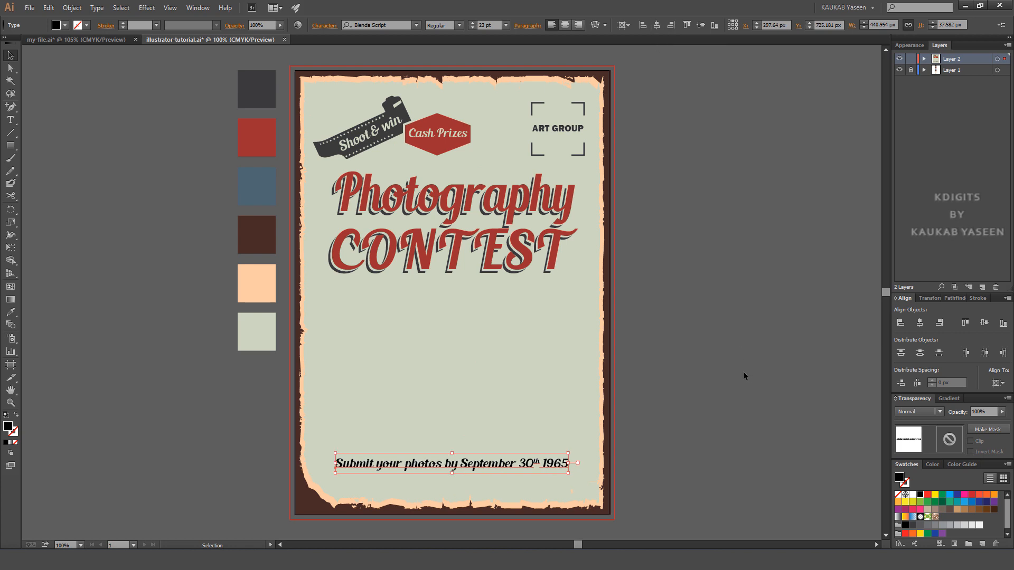
{"action": "left_click", "coordinate": [702, 385]}
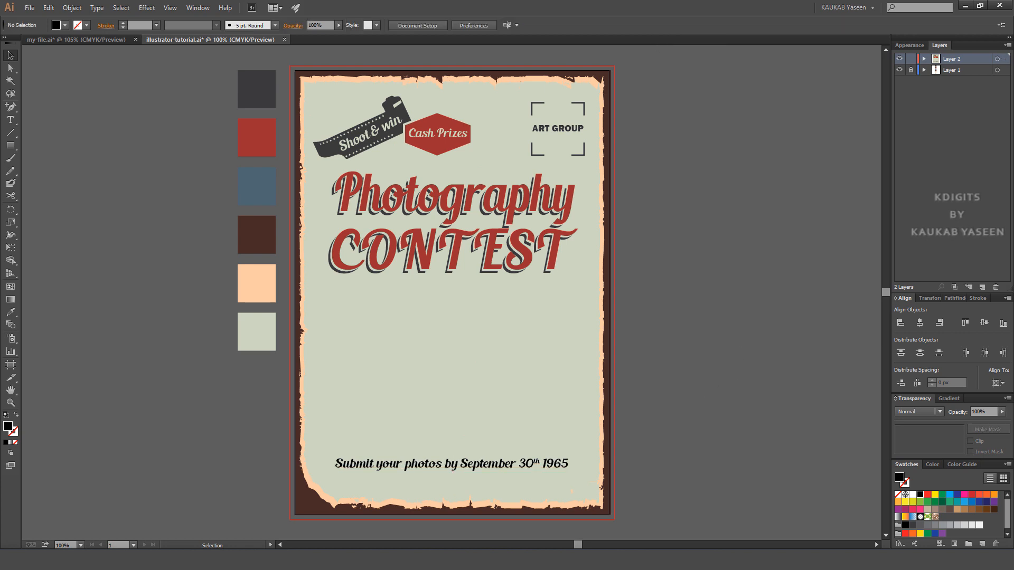
Step: Add a placeholder address line in 19 pt Blenda Script below the deadline line, then center both lines horizontally on the artboard
{"action": "type", "text": "Xyz Street,Main City, Zip code"}
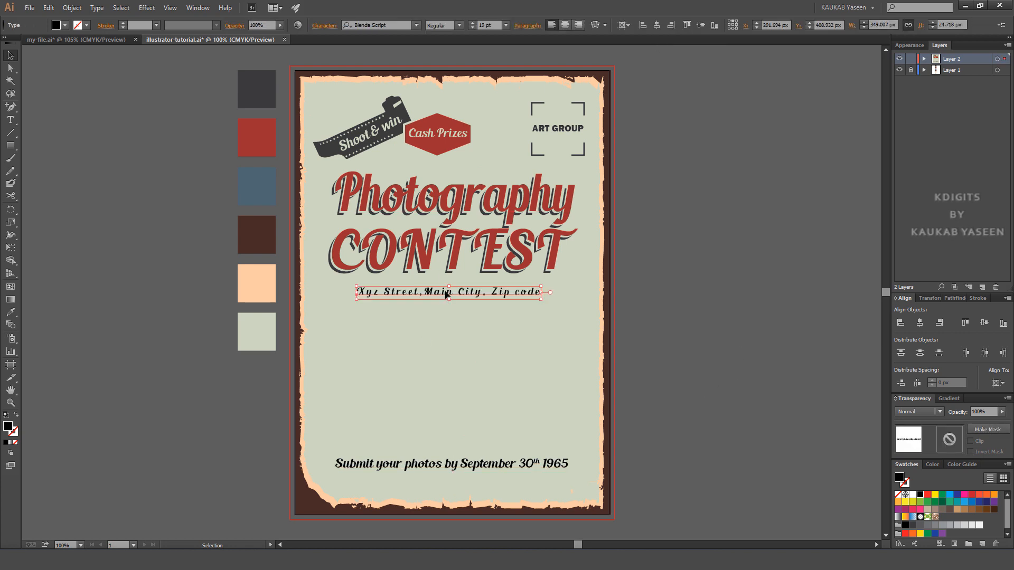
{"action": "left_click_drag", "start_coordinate": [446, 295], "coordinate": [478, 478]}
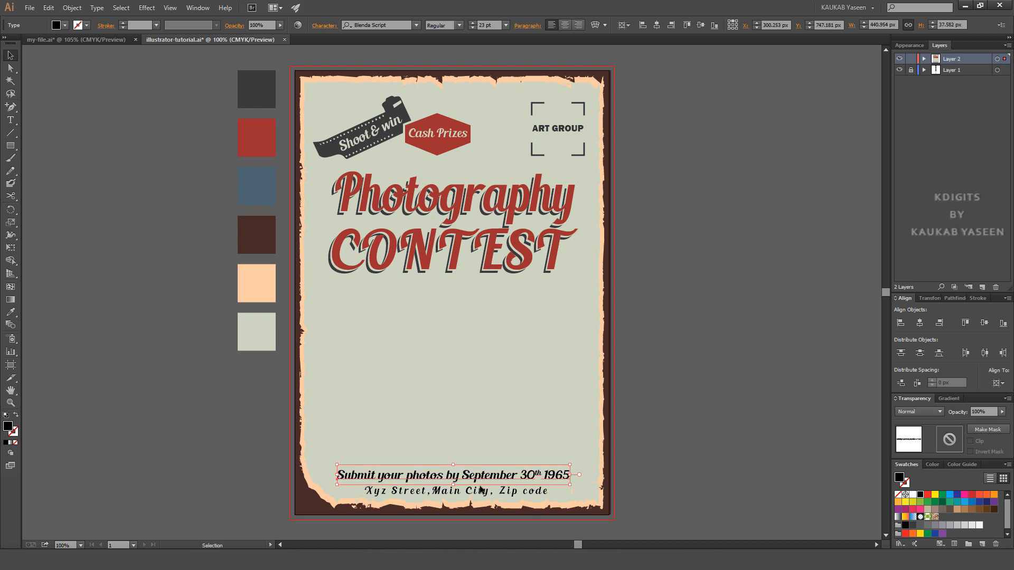
{"action": "left_click", "coordinate": [483, 491], "text": "shift"}
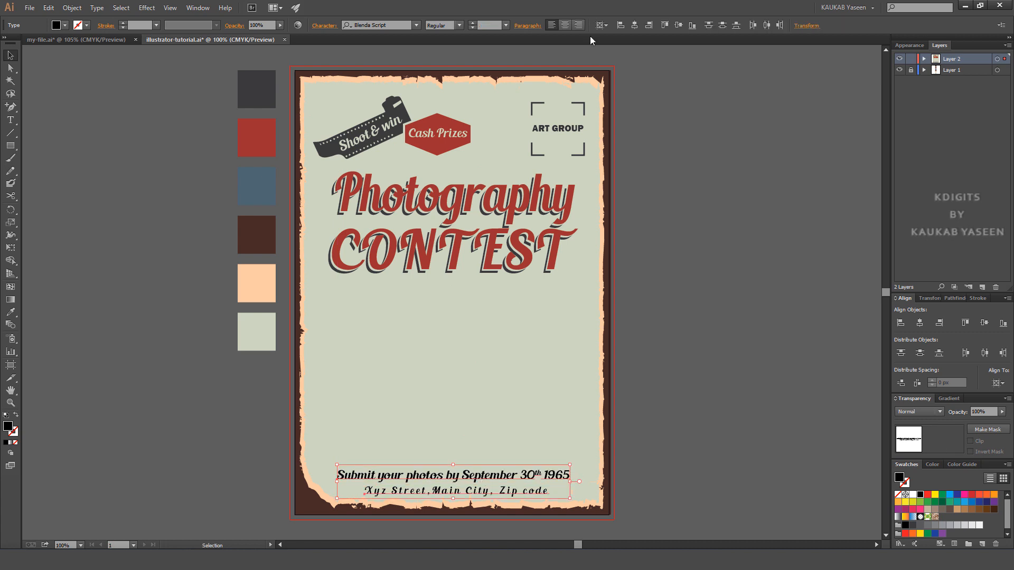
{"action": "left_click", "coordinate": [634, 26]}
{"action": "left_click", "coordinate": [665, 445]}
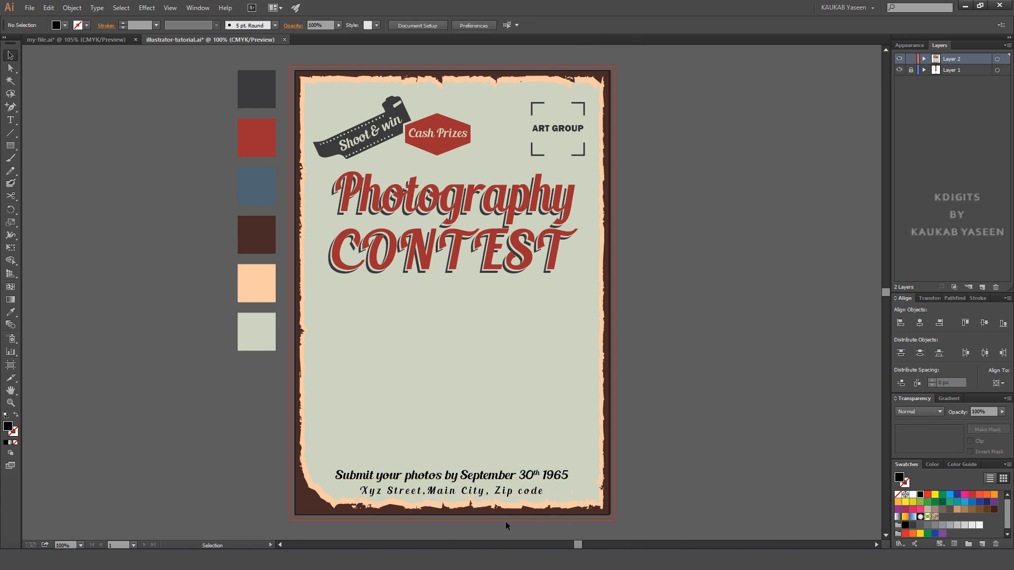
Step: Color the address line with the red palette square
{"action": "left_click", "coordinate": [504, 494]}
{"action": "left_click", "coordinate": [10, 312]}
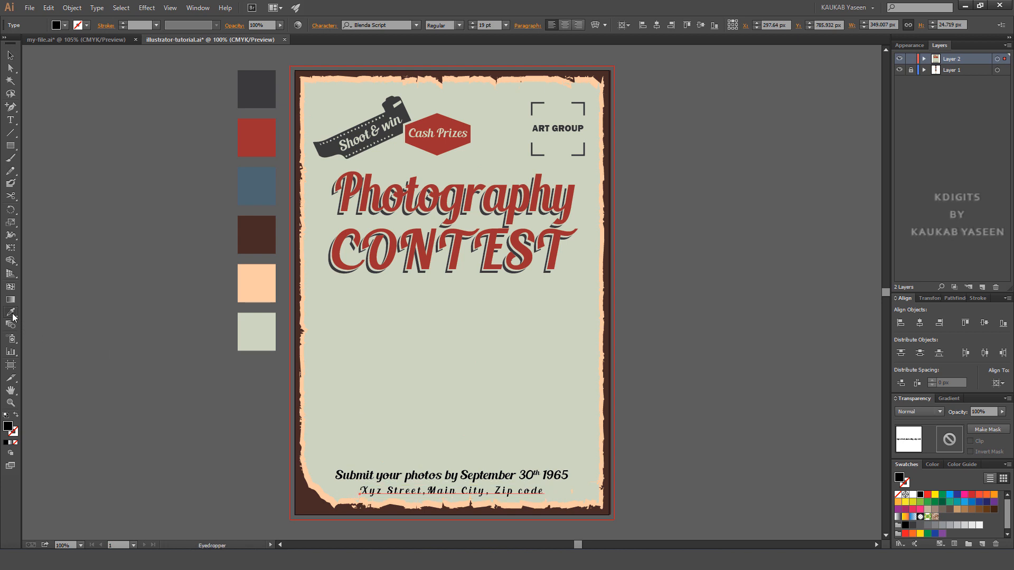
{"action": "left_click", "coordinate": [255, 144]}
{"action": "left_click", "coordinate": [10, 56]}
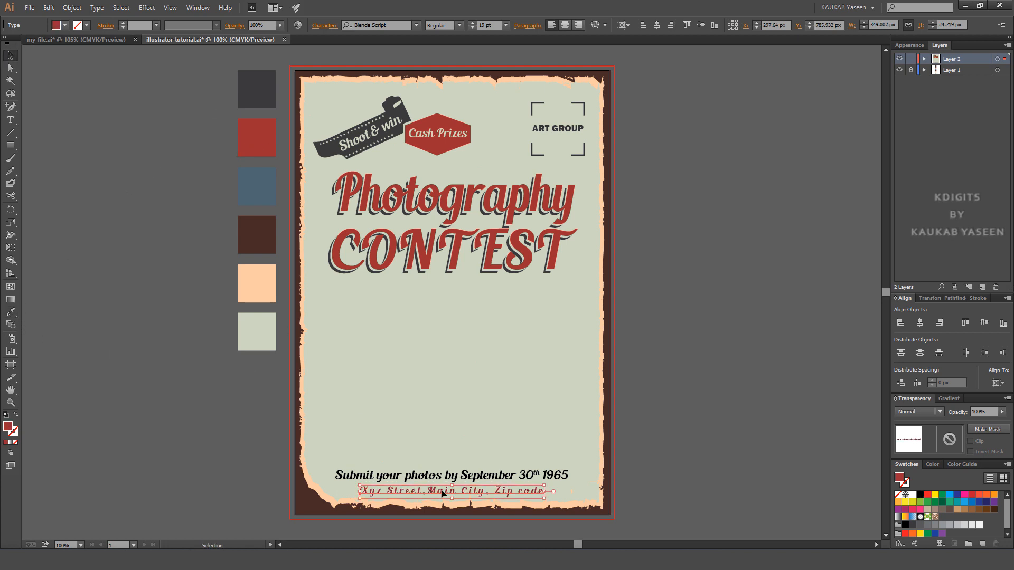
Step: Nudge the submission deadline line up to Y 741.181 px to widen the gap above the address
{"action": "left_click", "coordinate": [471, 478]}
{"action": "key", "text": "Up"}
{"action": "key", "text": "Up"}
{"action": "key", "text": "Up"}
{"action": "key", "text": "Up"}
{"action": "key", "text": "Up"}
{"action": "key", "text": "Up"}
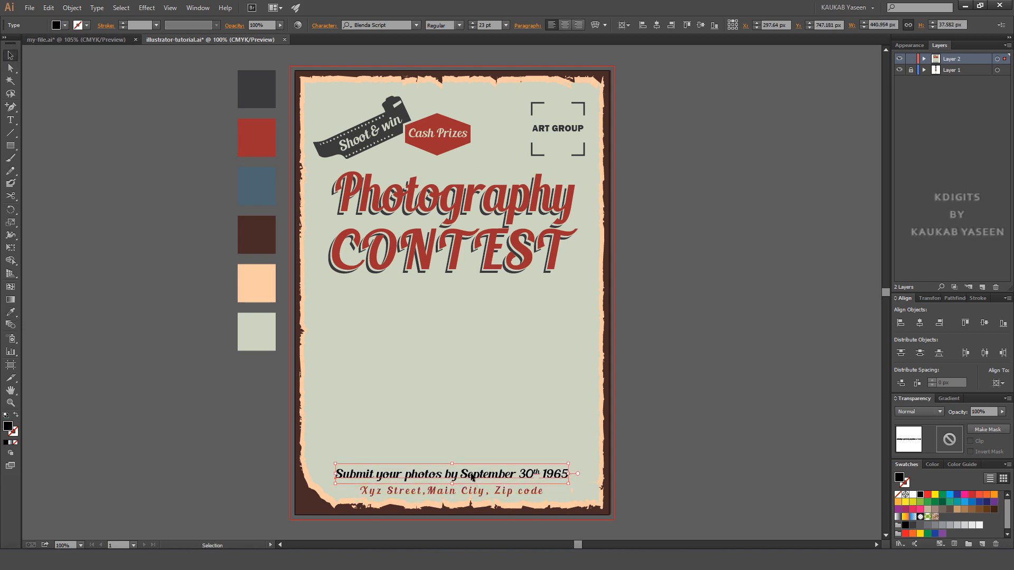
Step: Color the submission deadline line with the blue palette square
{"action": "left_click", "coordinate": [10, 312]}
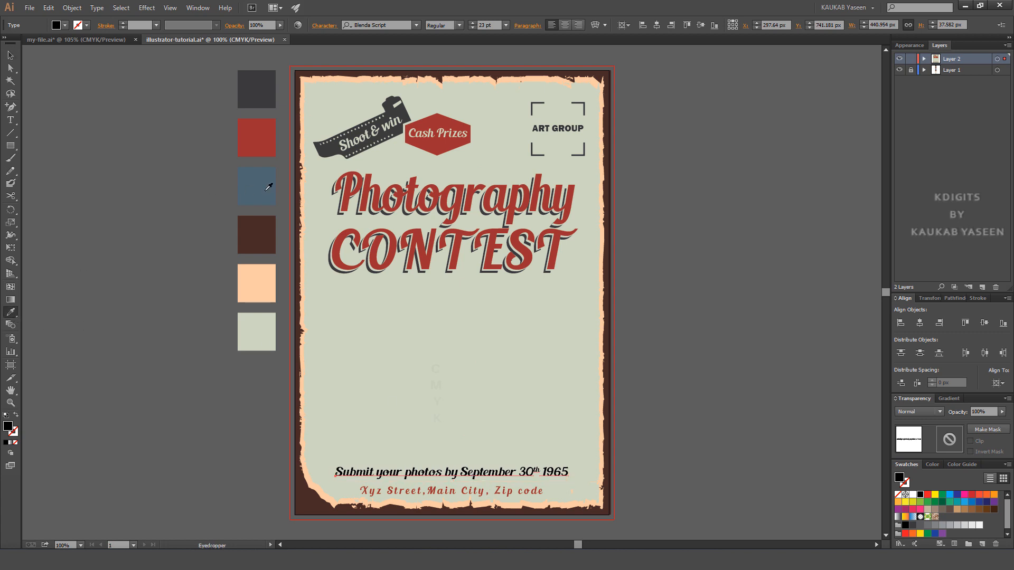
{"action": "left_click", "coordinate": [256, 186]}
{"action": "left_click", "coordinate": [10, 55]}
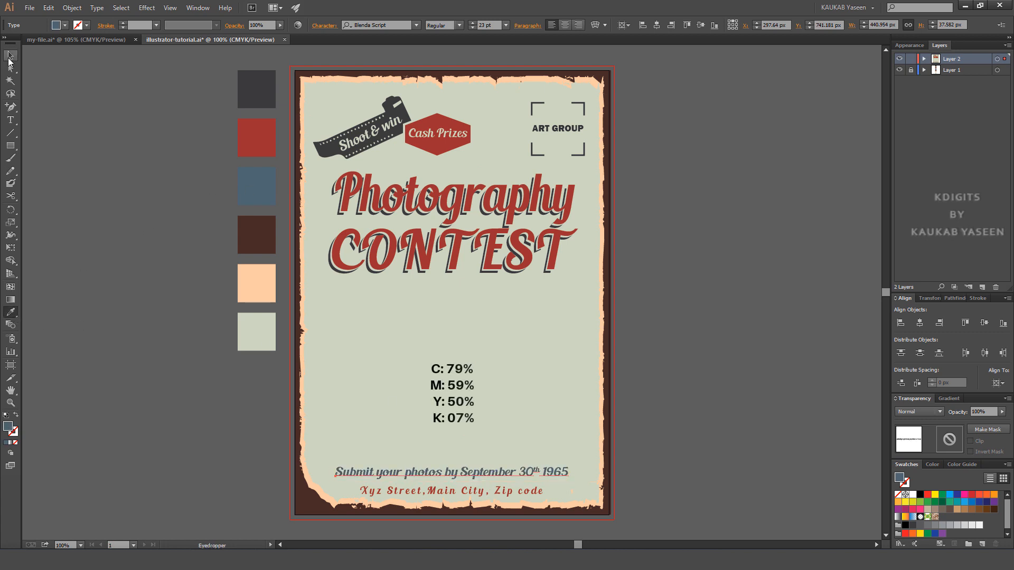
{"action": "left_click", "coordinate": [686, 447]}
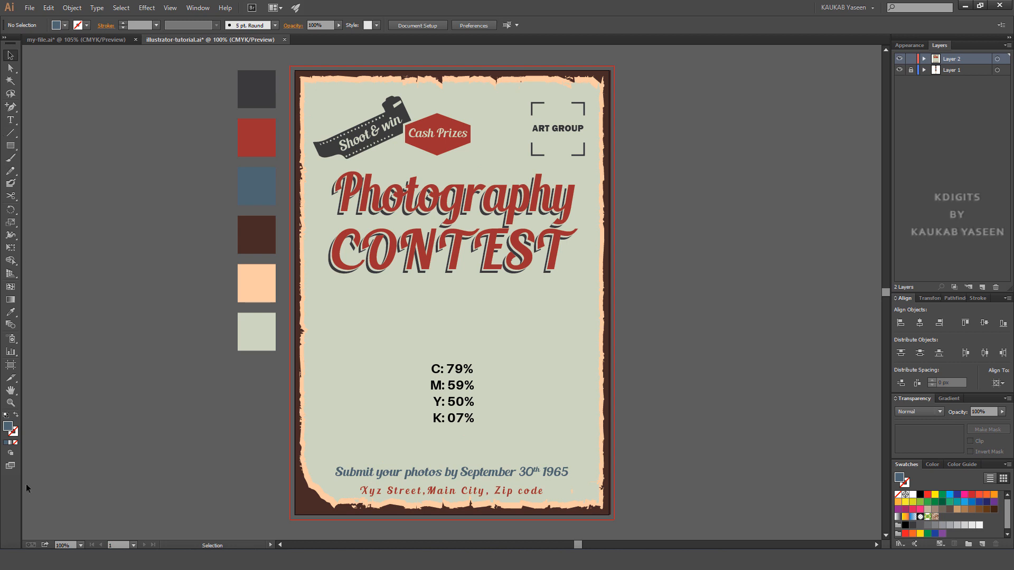
Step: Swap fill and stroke and draw a horizontal 1 pt blue line about 38 px long in the empty area below the title
{"action": "left_click", "coordinate": [16, 416]}
{"action": "left_click_drag", "start_coordinate": [11, 132], "coordinate": [48, 134]}
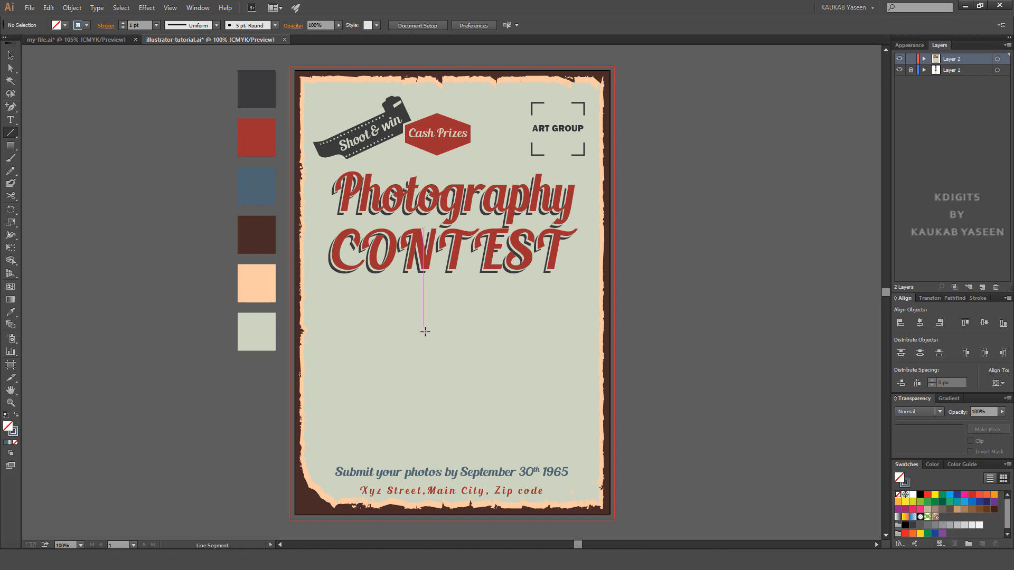
{"action": "left_click_drag", "start_coordinate": [421, 332], "coordinate": [441, 331]}
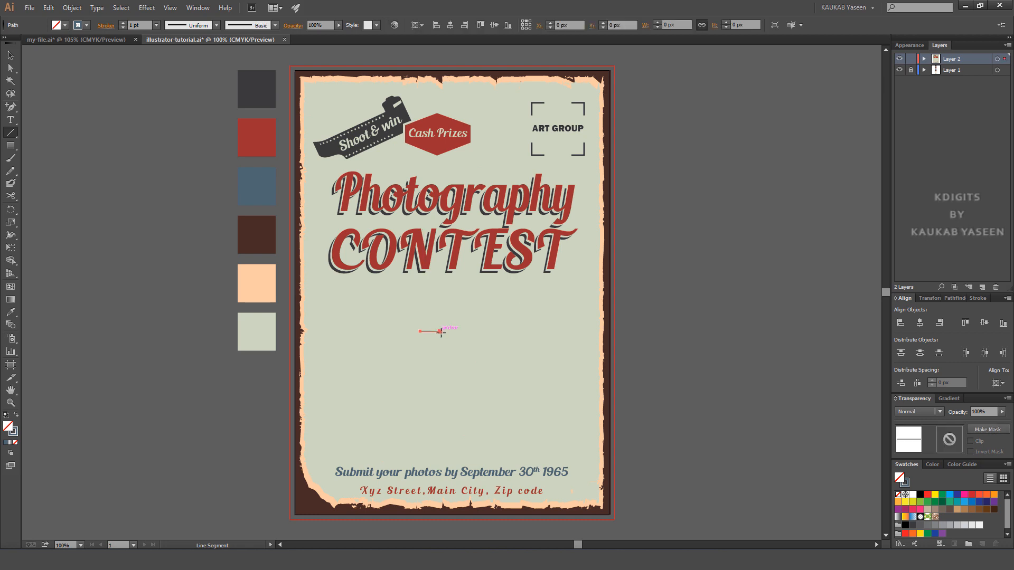
{"action": "key", "text": "v"}
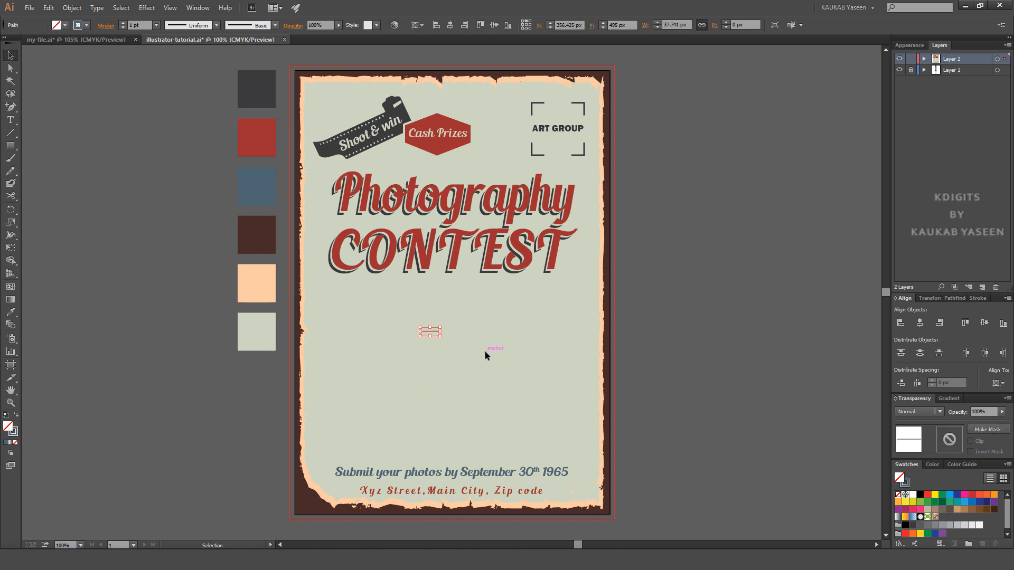
{"action": "left_click", "coordinate": [485, 351]}
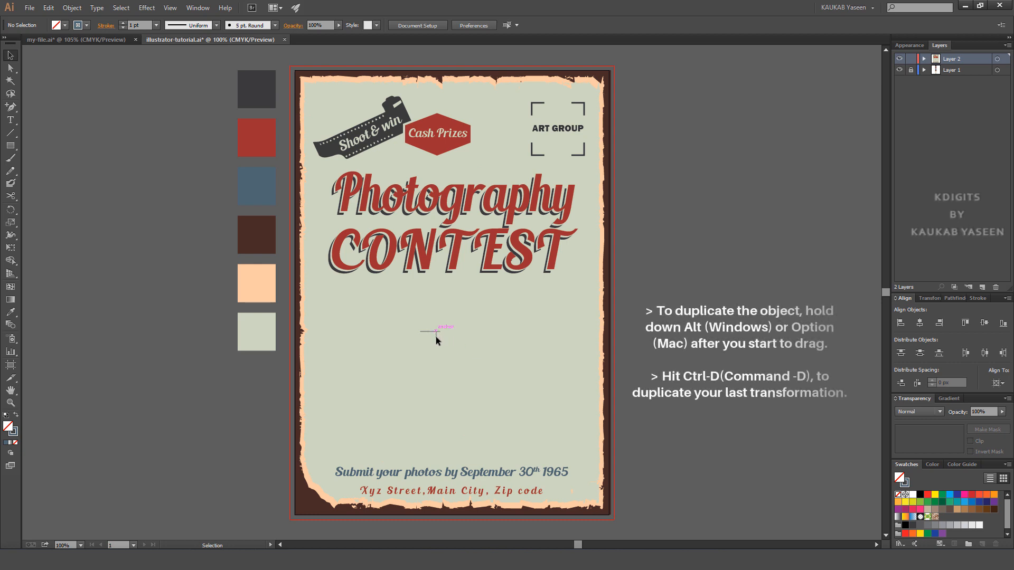
Step: Duplicate the short blue line 6 px straight down and repeat the transformation to add a third line
{"action": "left_click", "coordinate": [431, 332]}
{"action": "left_click_drag", "start_coordinate": [430, 332], "coordinate": [432, 337]}
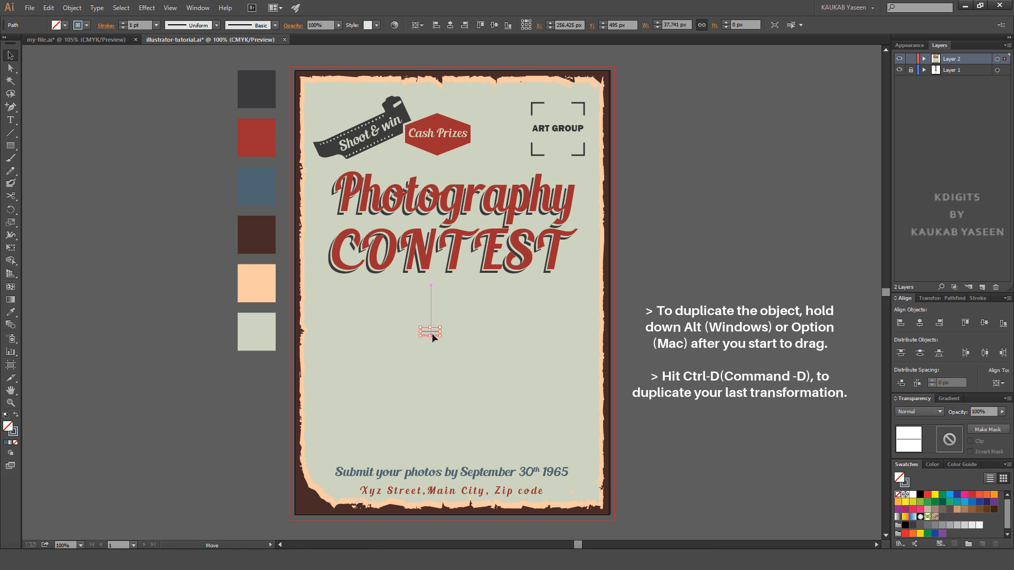
{"action": "left_click_drag", "start_coordinate": [432, 336], "coordinate": [432, 339]}
{"action": "left_click", "coordinate": [462, 357]}
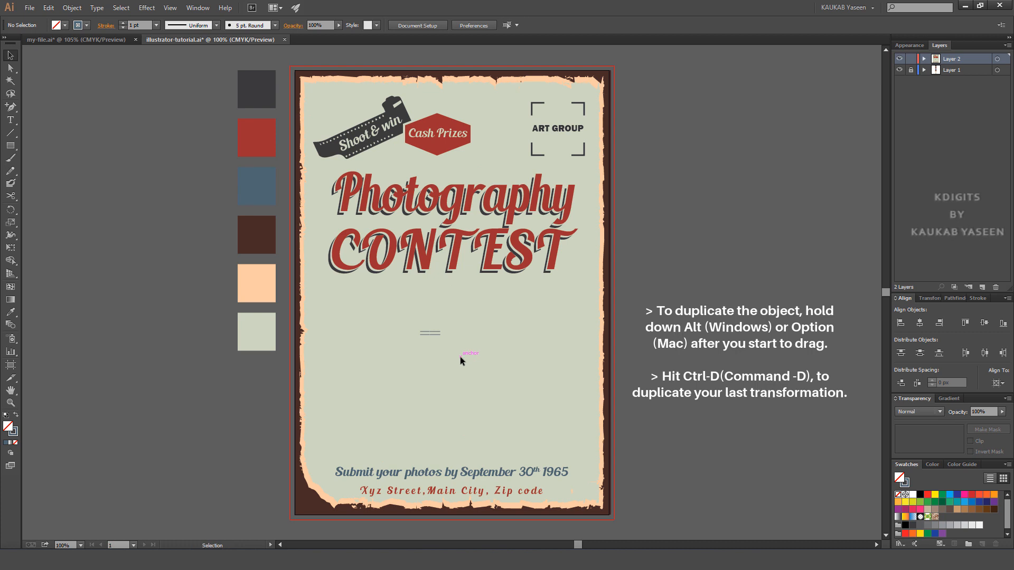
{"action": "left_click", "coordinate": [433, 334]}
{"action": "key", "text": "ctrl+d"}
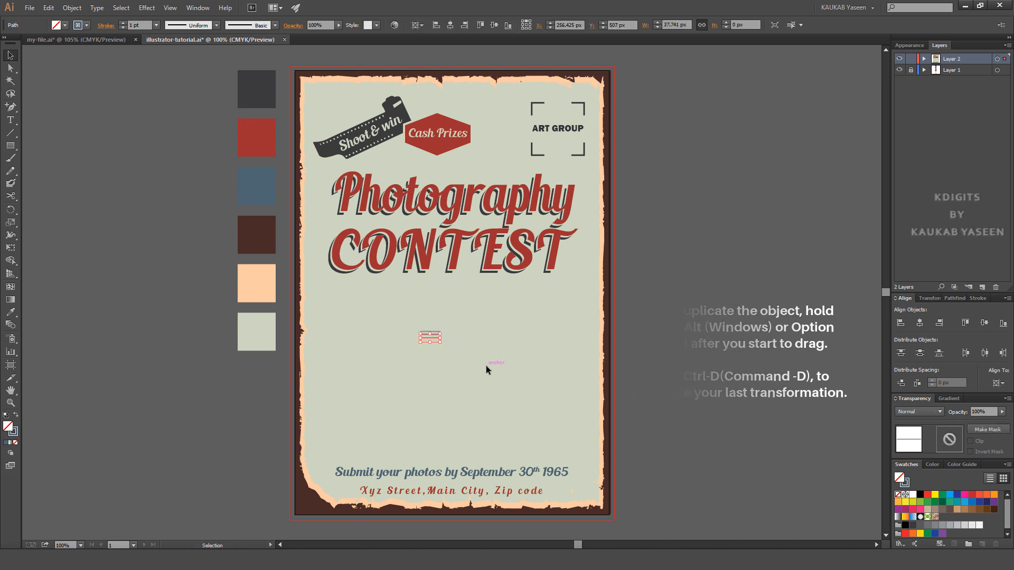
Step: Center the three short lines together horizontally on the artboard
{"action": "left_click", "coordinate": [463, 349]}
{"action": "left_click_drag", "start_coordinate": [447, 346], "coordinate": [407, 320]}
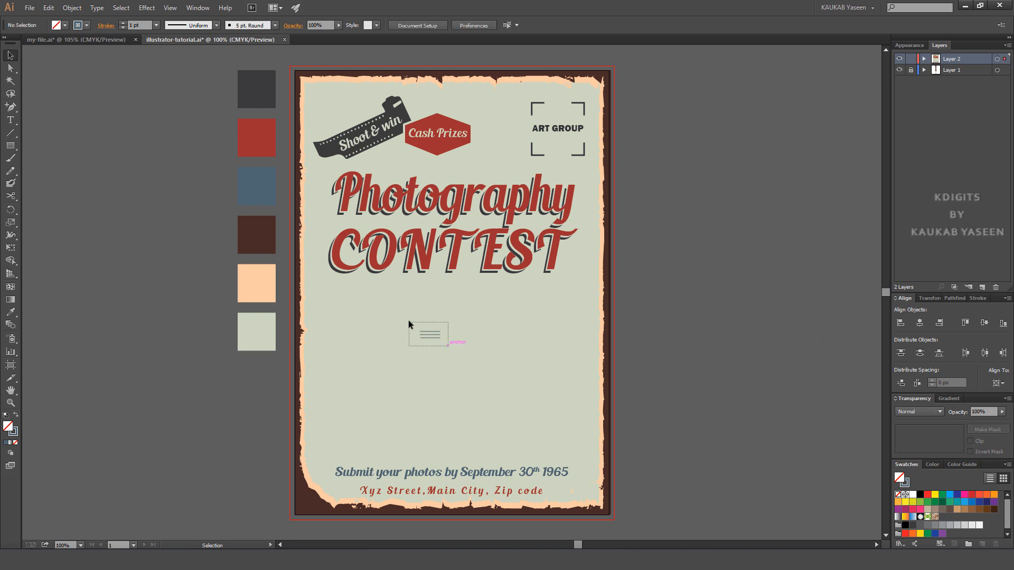
{"action": "left_click", "coordinate": [450, 26]}
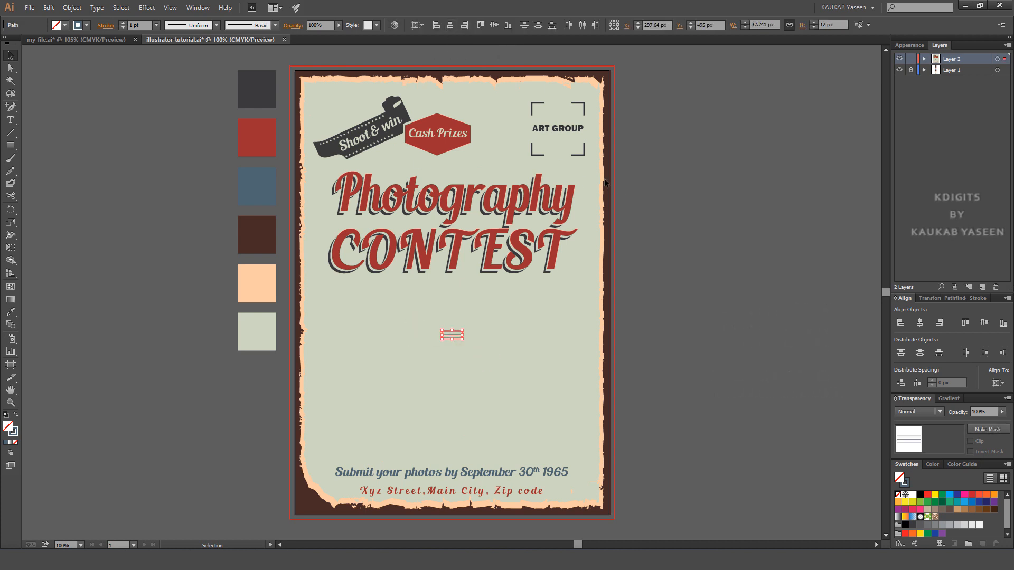
Step: Set the alignment reference to the selection and group the three short lines
{"action": "left_click", "coordinate": [419, 26]}
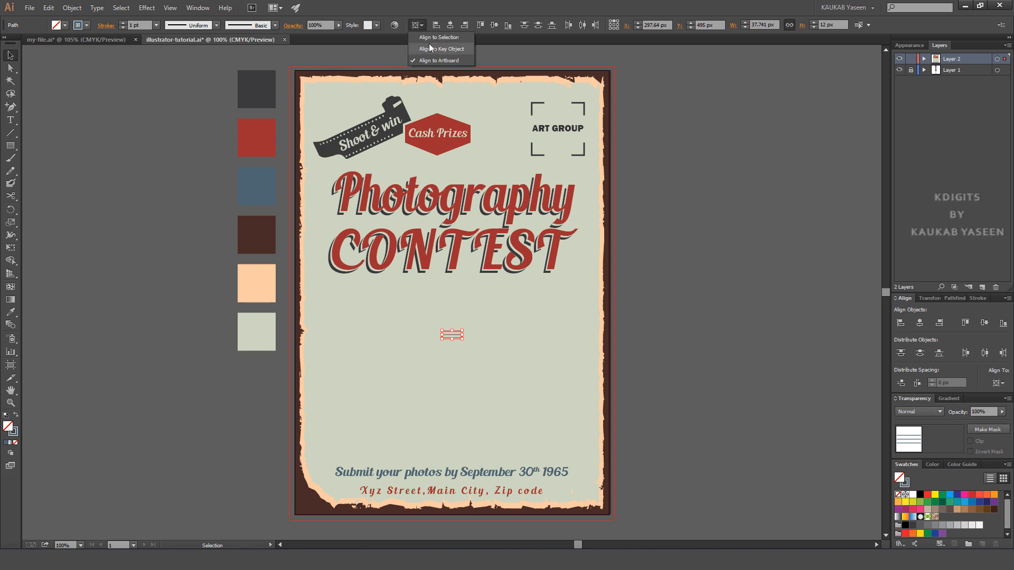
{"action": "left_click", "coordinate": [432, 38]}
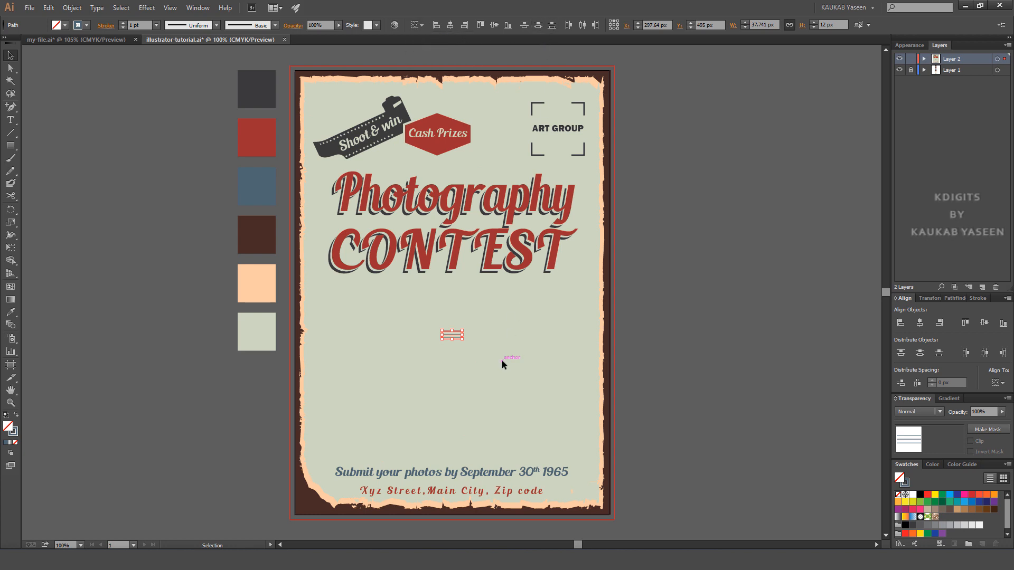
{"action": "key", "text": "ctrl+g"}
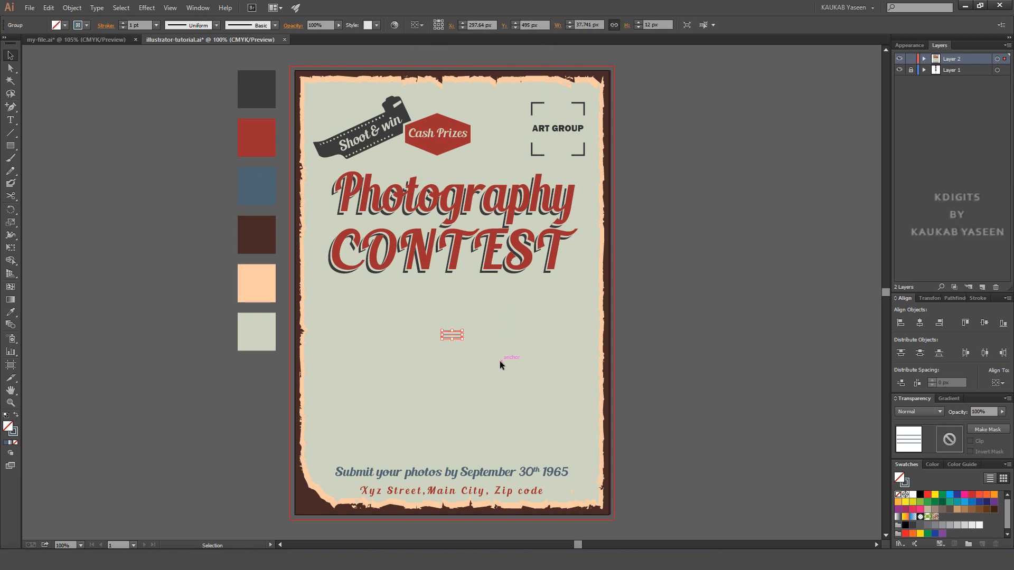
{"action": "left_click", "coordinate": [500, 361]}
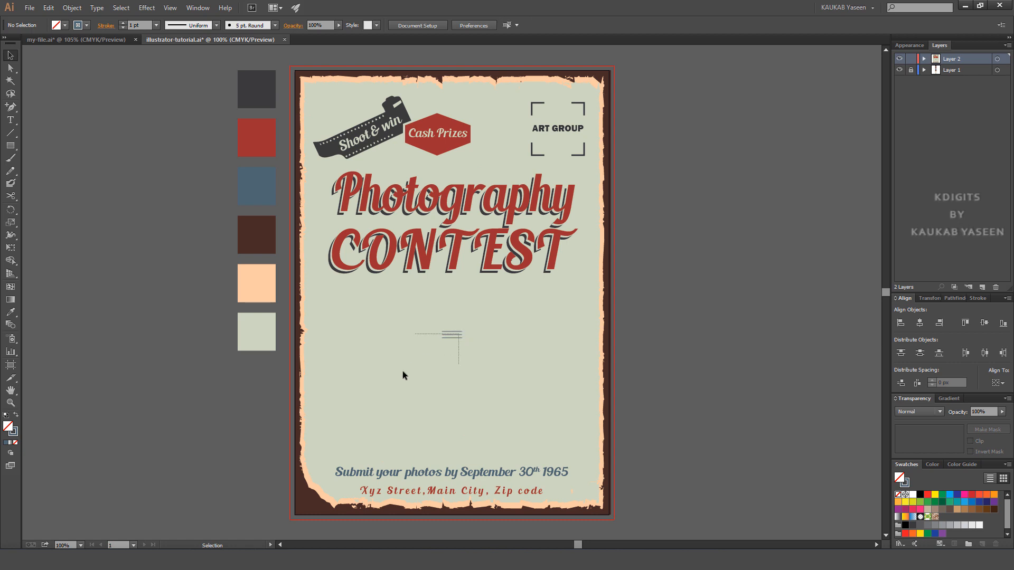
Step: Place the line group, about 31 px wide, at both ends of the submission deadline and align both groups and the text by their vertical centers
{"action": "left_click", "coordinate": [441, 339]}
{"action": "mouse_move", "coordinate": [450, 337]}
{"action": "left_mouse_down"}
{"action": "mouse_move", "coordinate": [331, 396]}
{"action": "mouse_move", "coordinate": [317, 446]}
{"action": "mouse_move", "coordinate": [326, 476]}
{"action": "mouse_move", "coordinate": [315, 472]}
{"action": "mouse_move", "coordinate": [582, 478]}
{"action": "left_mouse_up"}
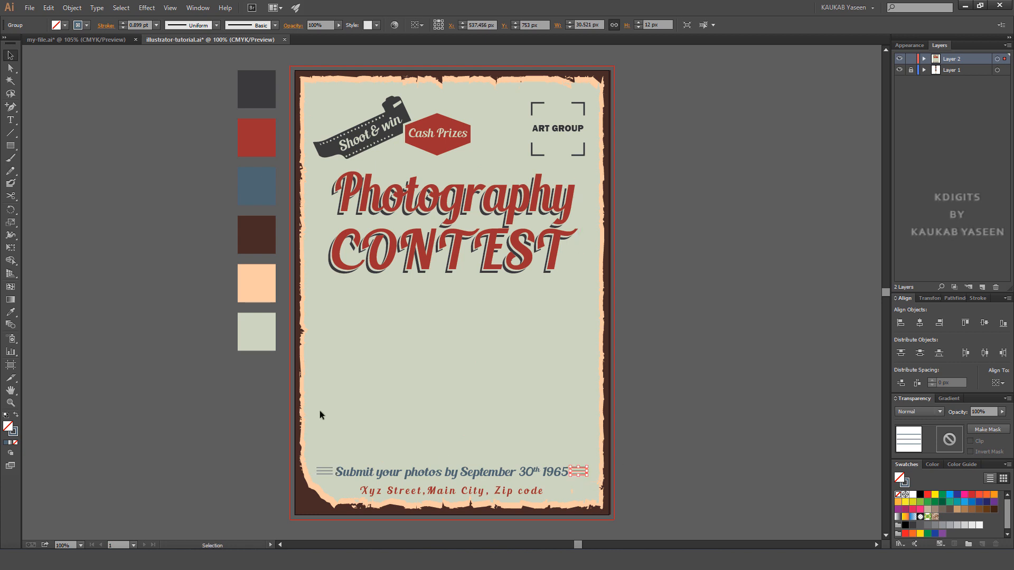
{"action": "left_click_drag", "start_coordinate": [325, 455], "coordinate": [577, 476]}
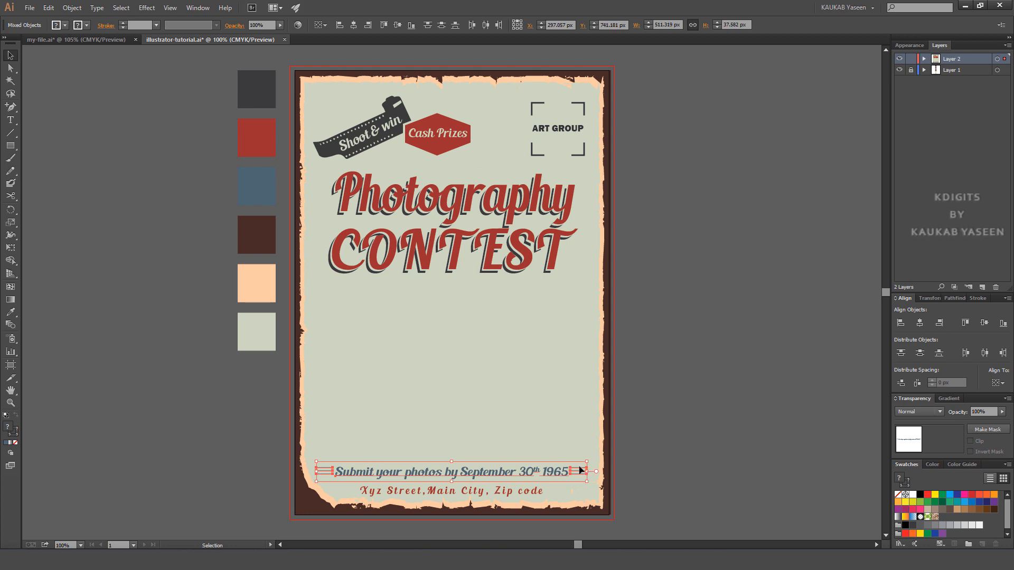
{"action": "left_click", "coordinate": [397, 26]}
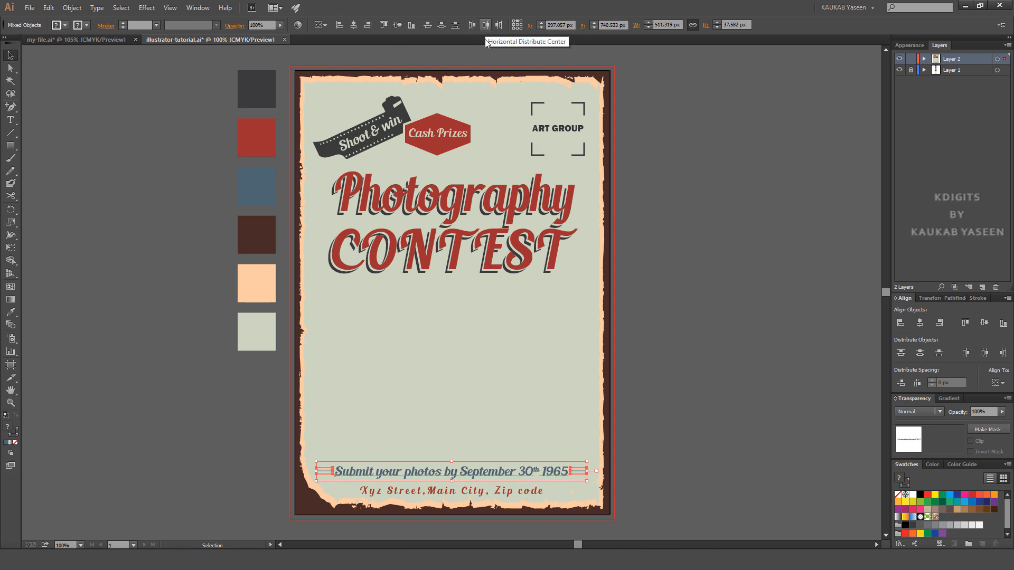
Step: Group the submission deadline text with the line ornaments at its two ends
{"action": "left_click", "coordinate": [71, 7]}
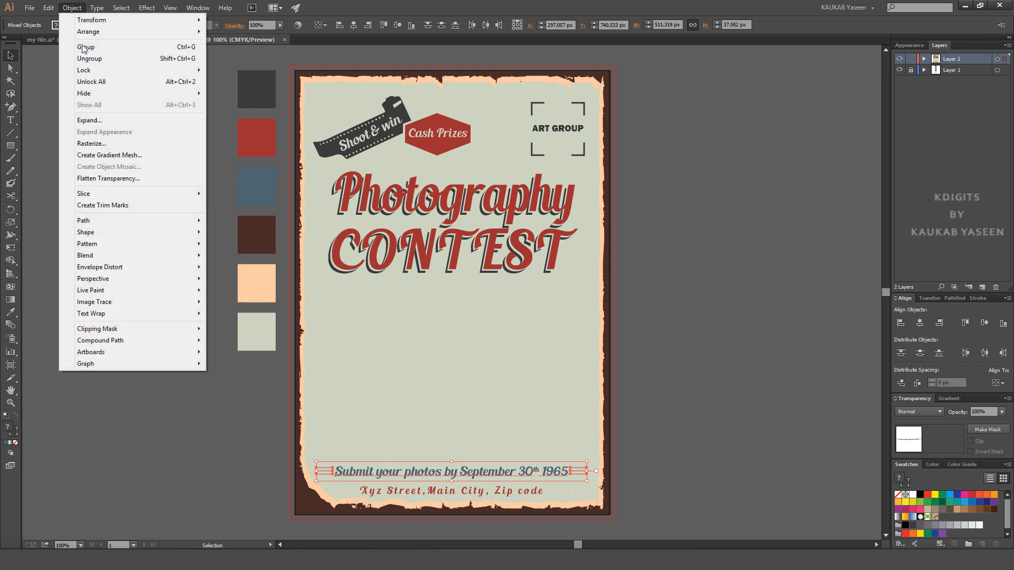
{"action": "left_click", "coordinate": [79, 48]}
{"action": "left_click", "coordinate": [638, 500]}
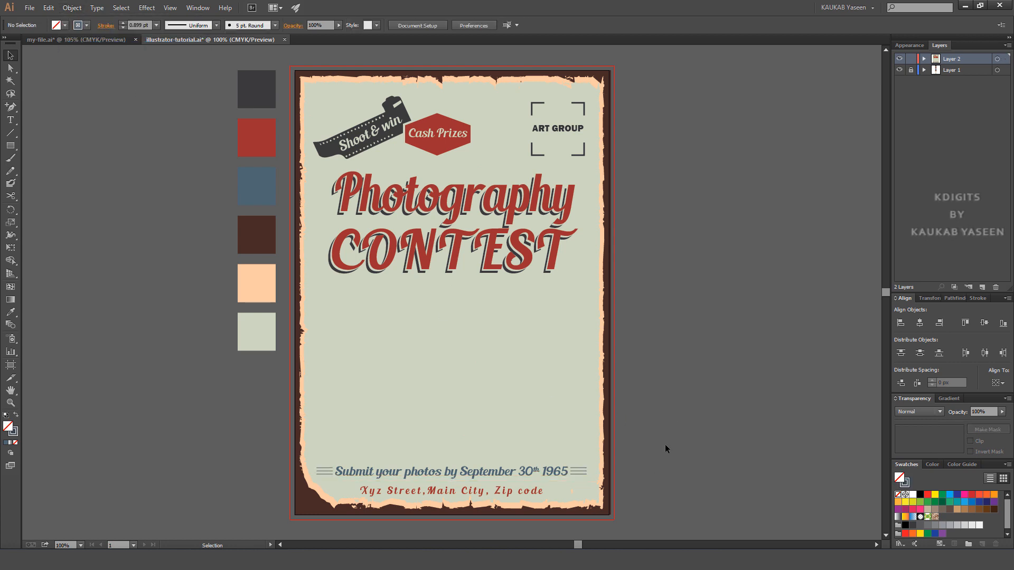
Step: Place camera.png from the retro-poster-design folder below the title, about 450 px wide and 308 px high
{"action": "left_click", "coordinate": [30, 7]}
{"action": "left_click", "coordinate": [79, 179]}
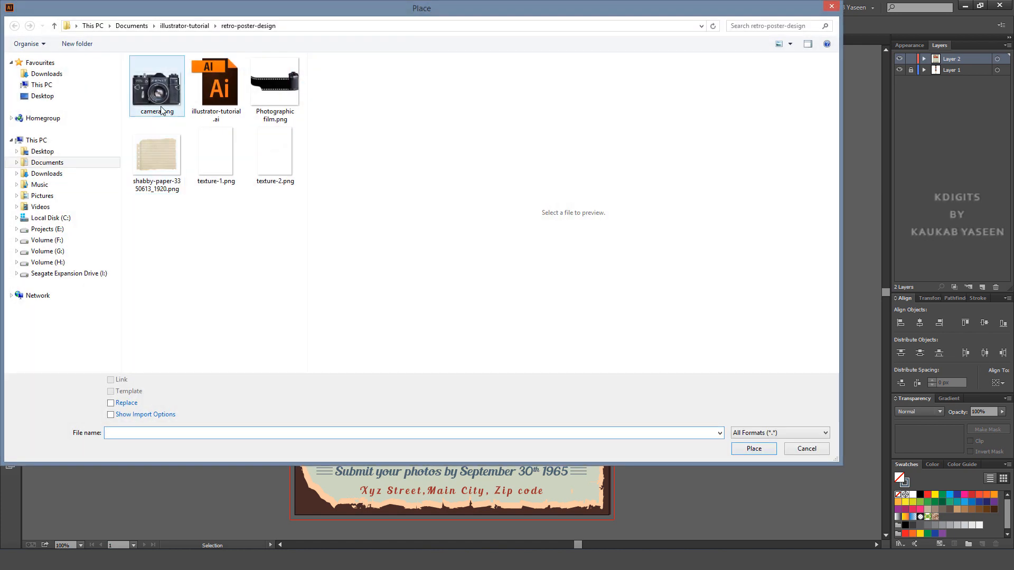
{"action": "double_click", "coordinate": [163, 100]}
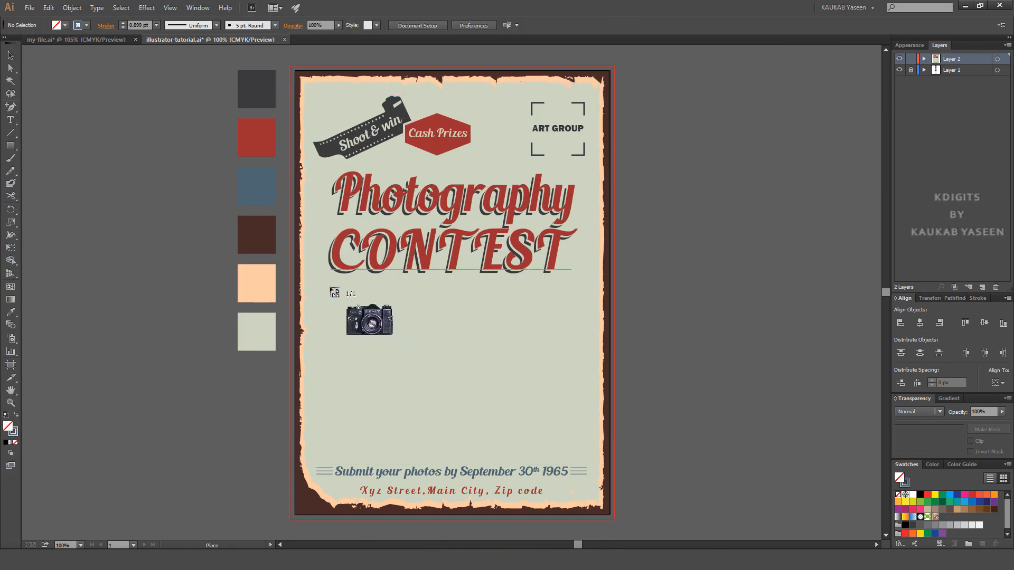
{"action": "left_click_drag", "start_coordinate": [330, 286], "coordinate": [660, 451]}
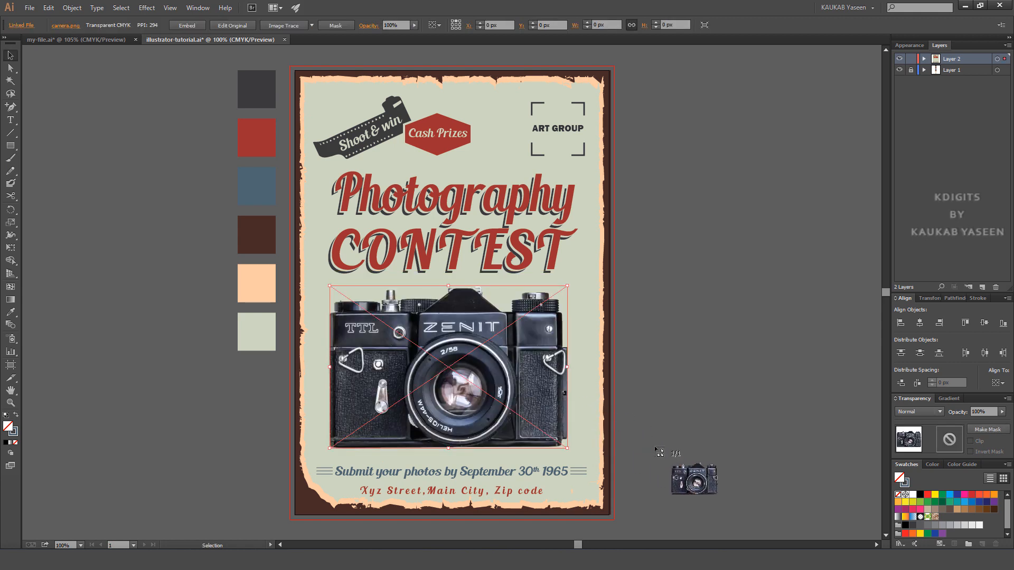
{"action": "left_click", "coordinate": [729, 391]}
Step: Center the camera photo horizontally on the artboard
{"action": "left_click", "coordinate": [465, 378]}
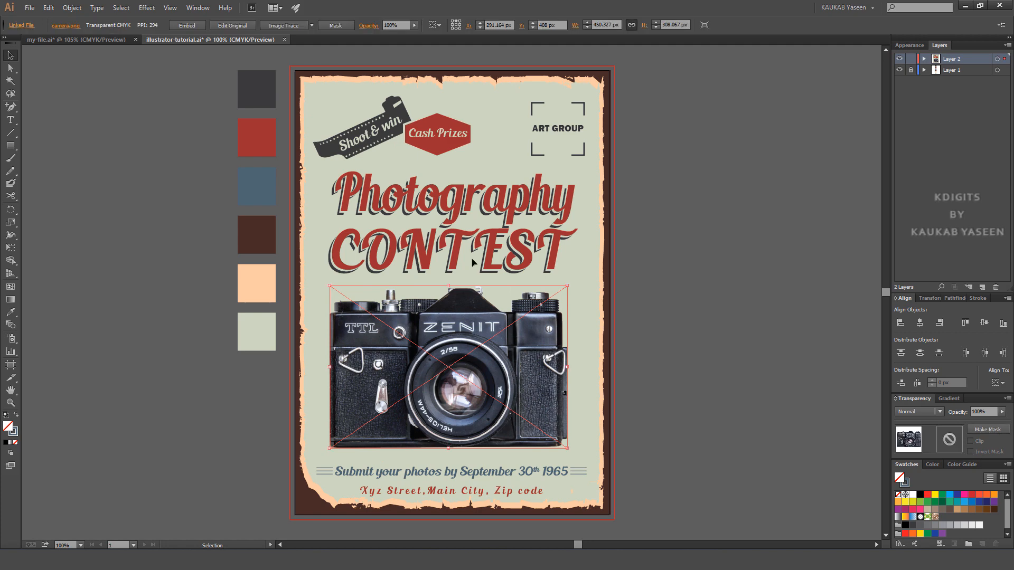
{"action": "left_click", "coordinate": [436, 25]}
{"action": "left_click", "coordinate": [471, 35]}
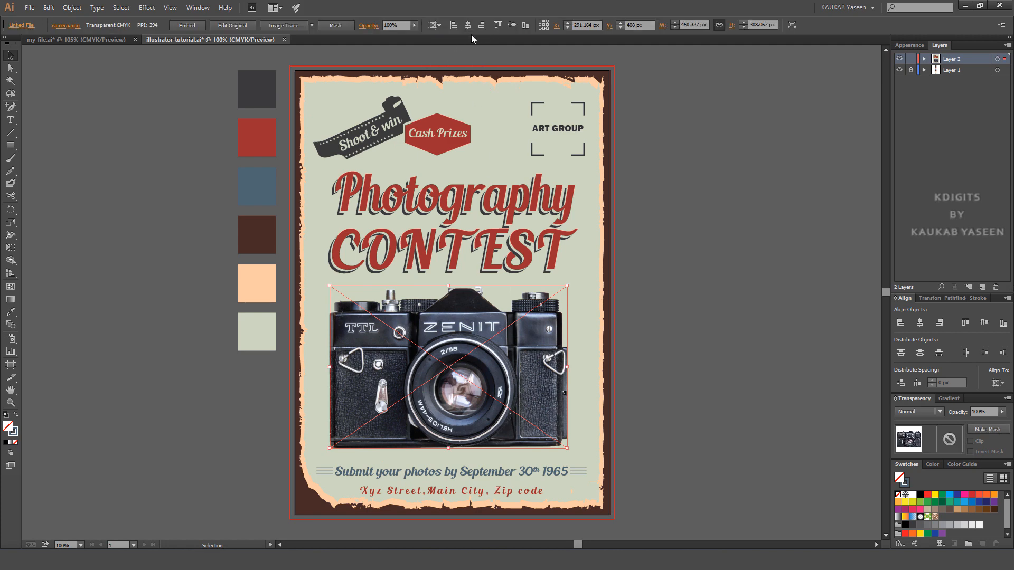
{"action": "left_click", "coordinate": [468, 25]}
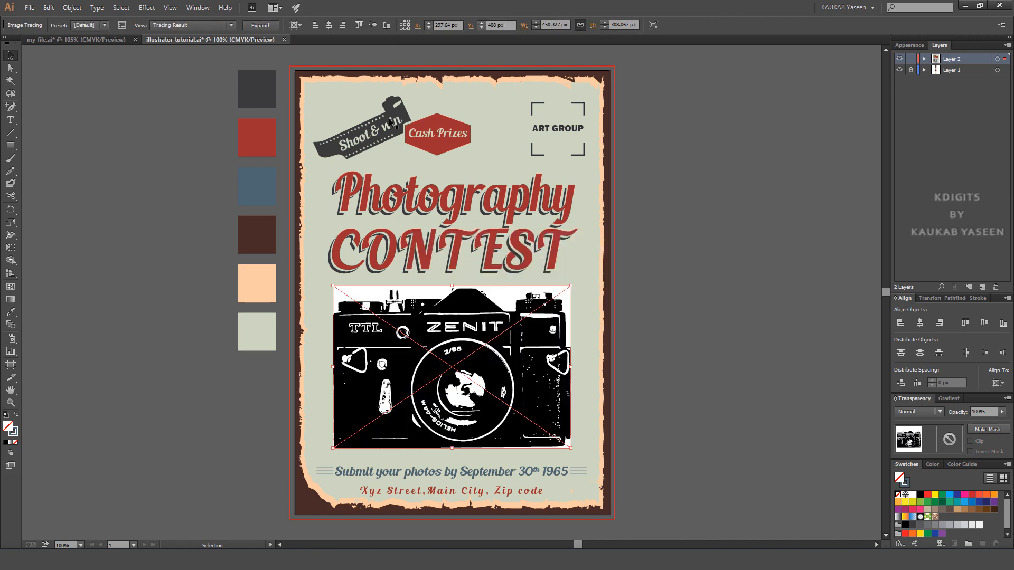
Step: Image Trace the camera photo with the Default preset and expand the tracing into vector shapes
{"action": "left_click", "coordinate": [260, 25]}
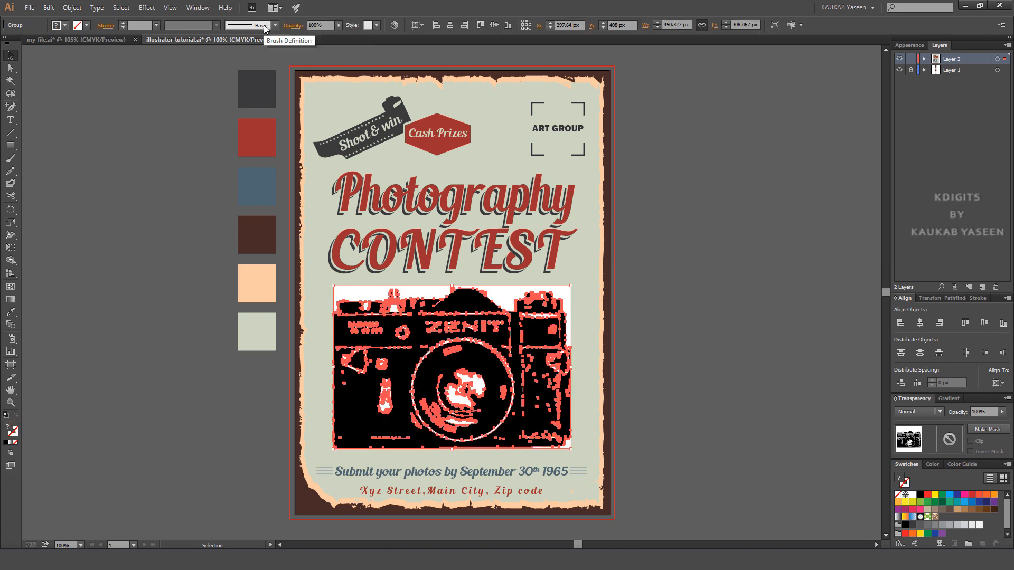
{"action": "left_click", "coordinate": [674, 307]}
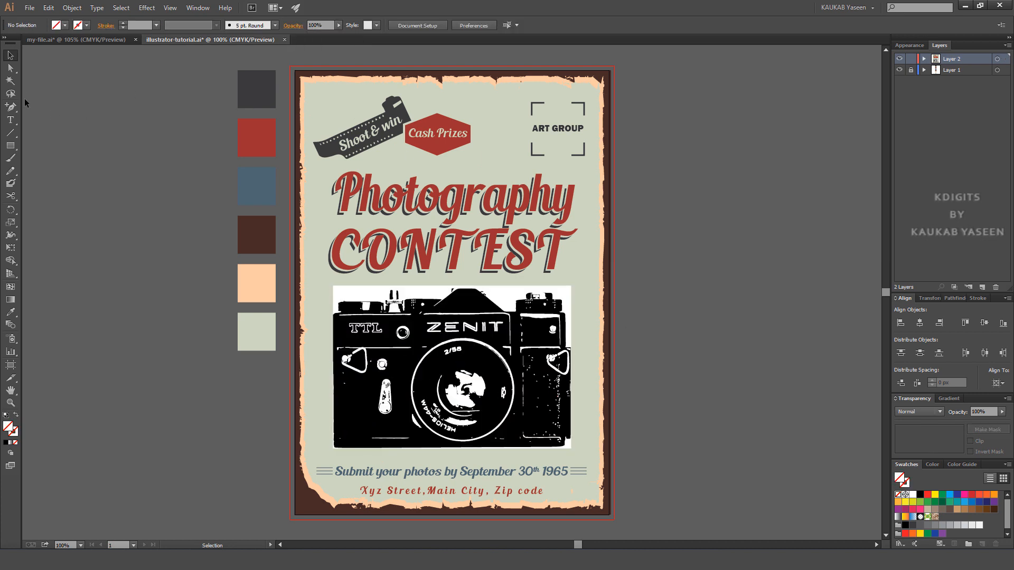
Step: Select only the white background shape around the traced camera and delete it
{"action": "left_click_drag", "start_coordinate": [11, 68], "coordinate": [52, 68]}
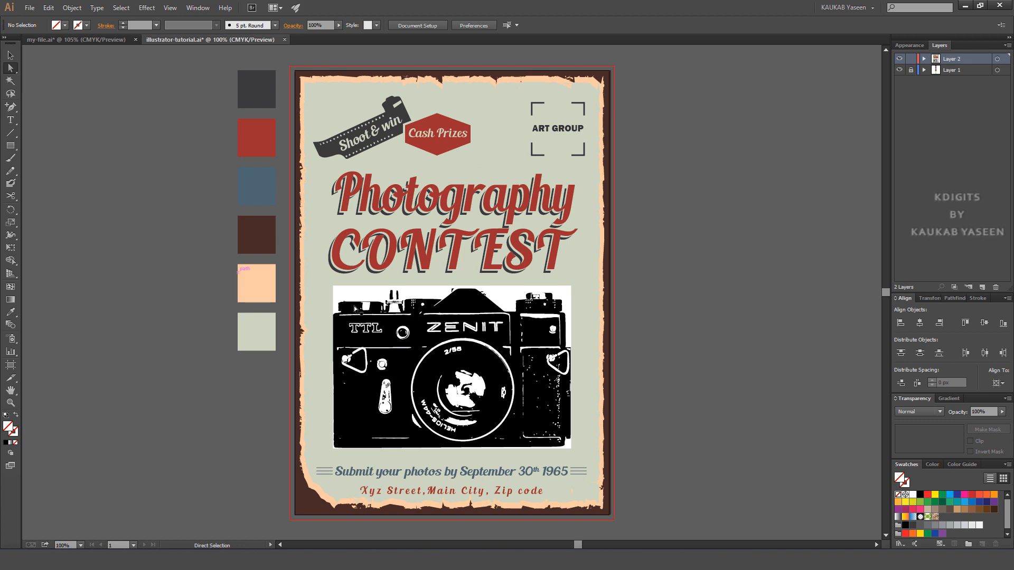
{"action": "left_click", "coordinate": [368, 296]}
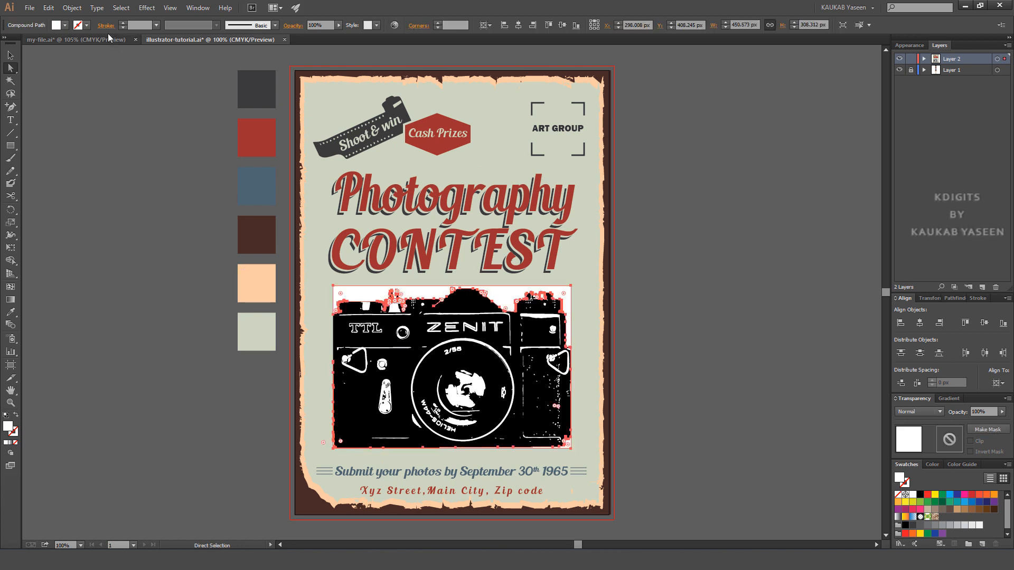
{"action": "left_click", "coordinate": [48, 8]}
{"action": "left_click", "coordinate": [90, 128]}
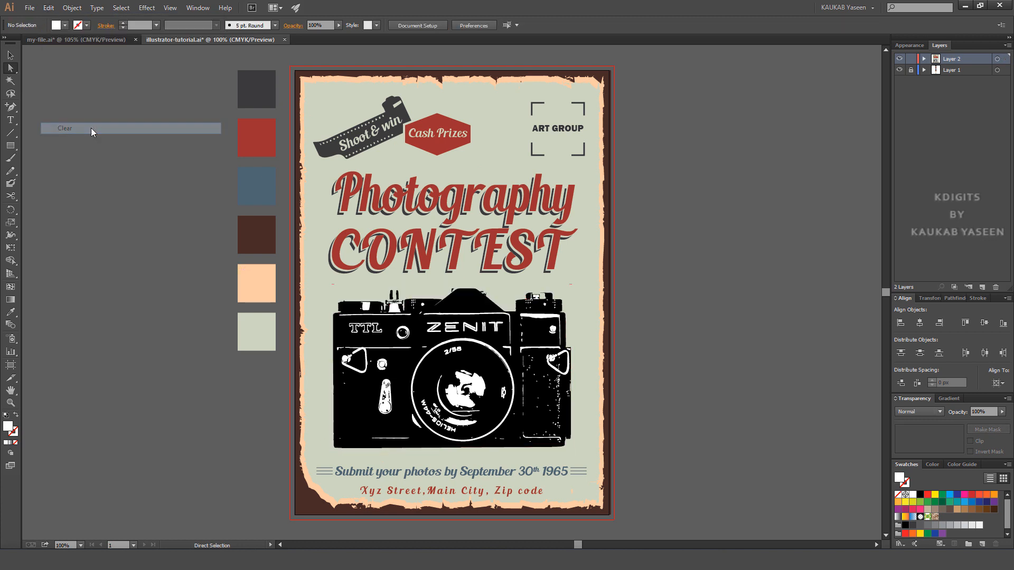
{"action": "left_click", "coordinate": [11, 56]}
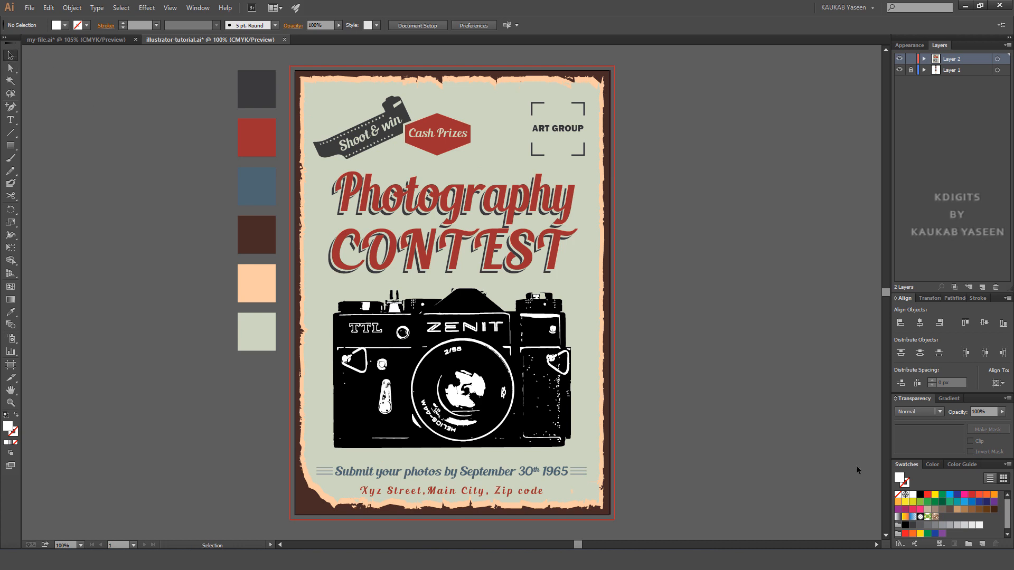
Step: Lower the opacity of the traced camera artwork to soften its black to charcoal gray
{"action": "left_click", "coordinate": [549, 393]}
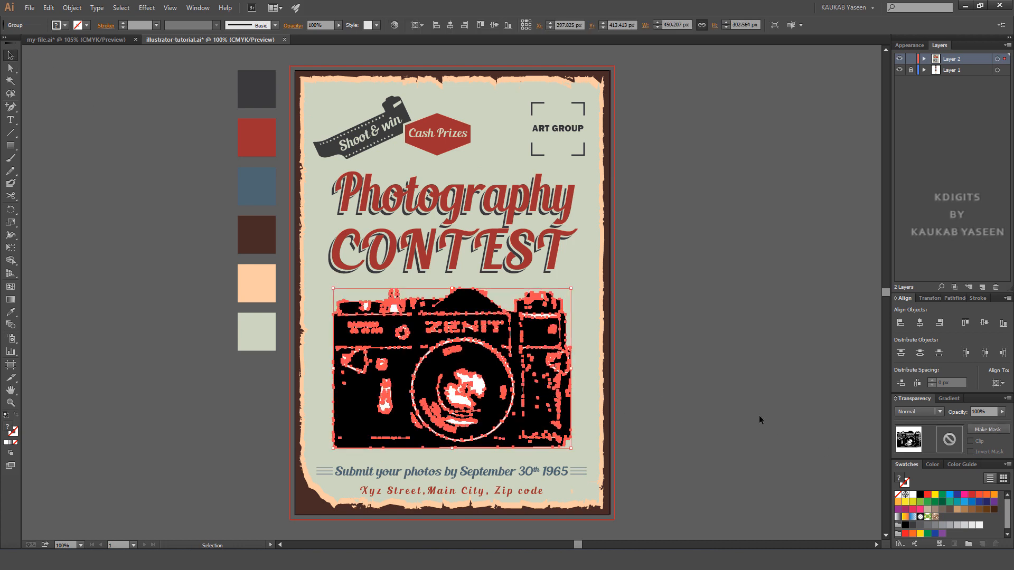
{"action": "left_click", "coordinate": [1003, 412]}
{"action": "left_click", "coordinate": [741, 346]}
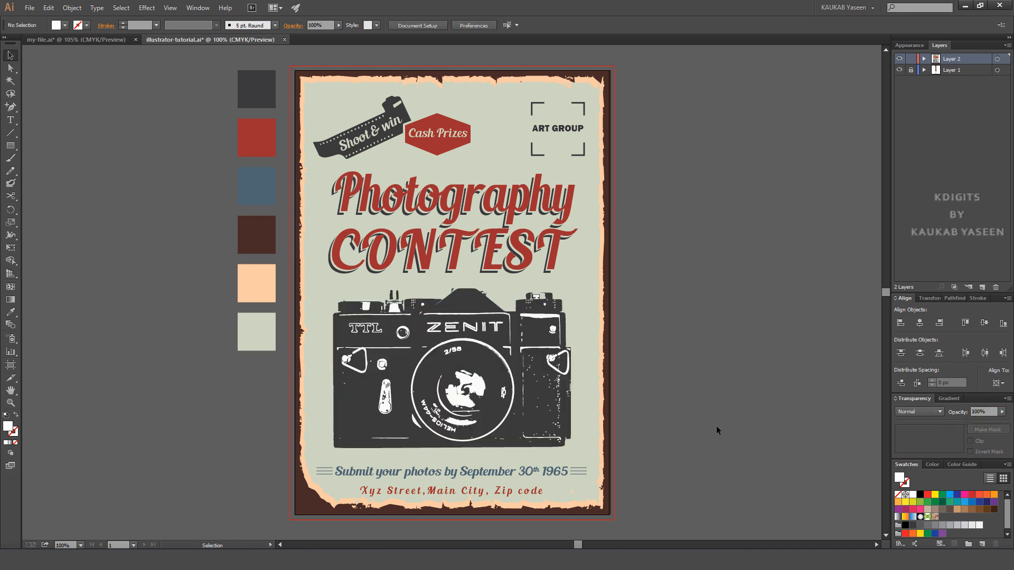
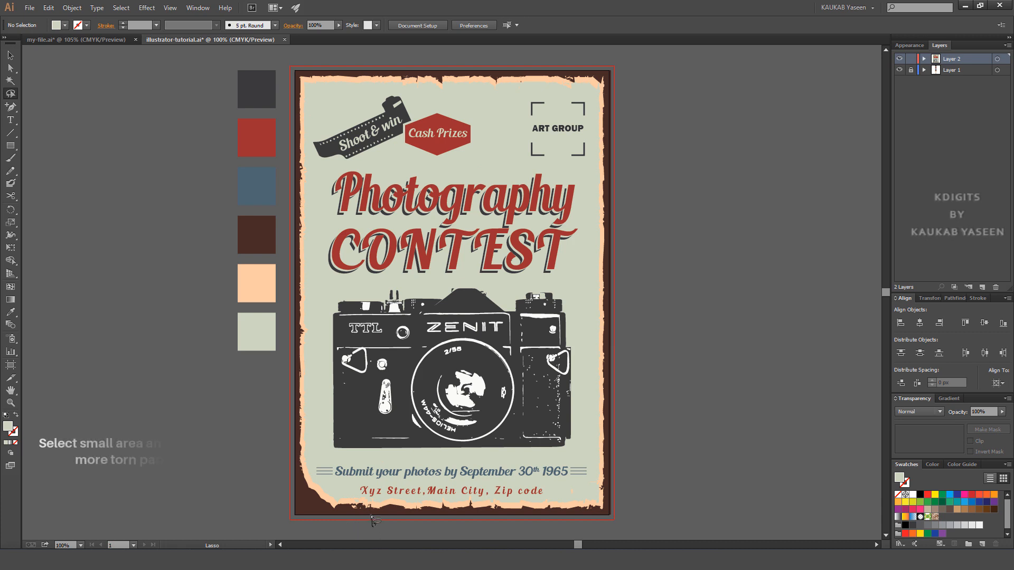
Step: Lasso small areas along the paper's bottom edge at three places and delete them to add torn notches
{"action": "left_click_drag", "start_coordinate": [373, 528], "coordinate": [364, 478]}
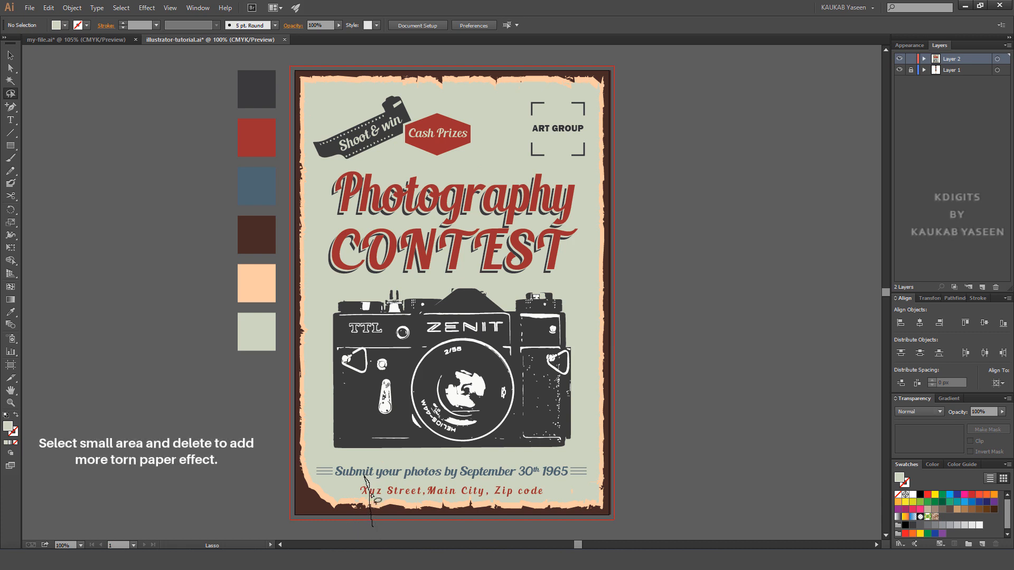
{"action": "left_click_drag", "start_coordinate": [373, 530], "coordinate": [375, 533]}
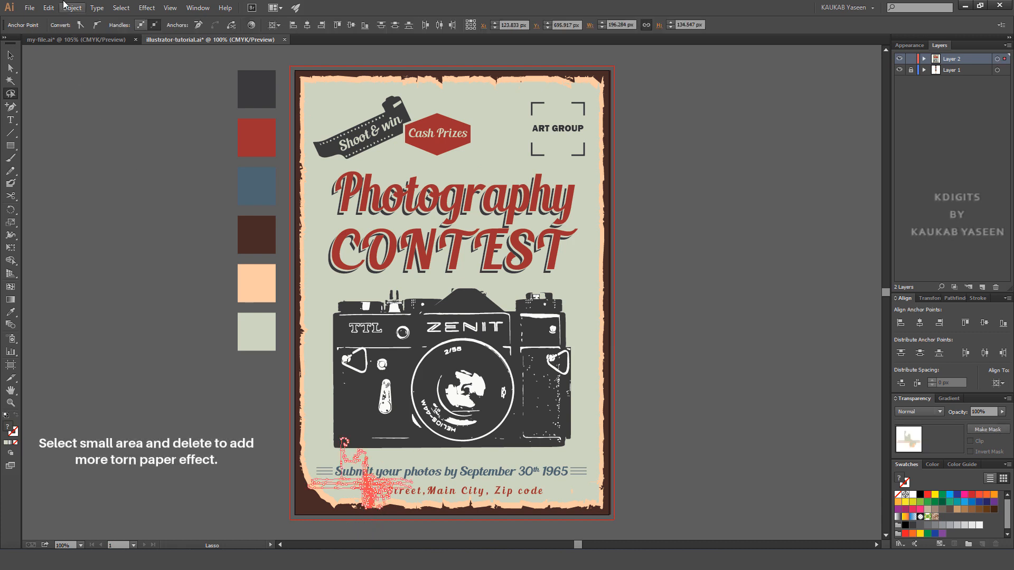
{"action": "left_click", "coordinate": [48, 7]}
{"action": "left_click", "coordinate": [130, 136]}
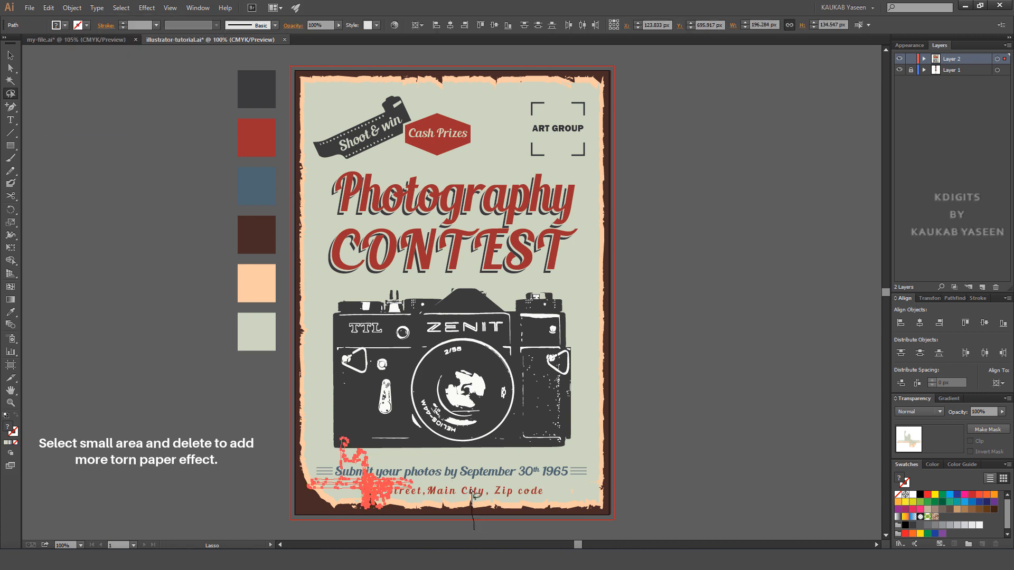
{"action": "left_click_drag", "start_coordinate": [472, 507], "coordinate": [474, 522]}
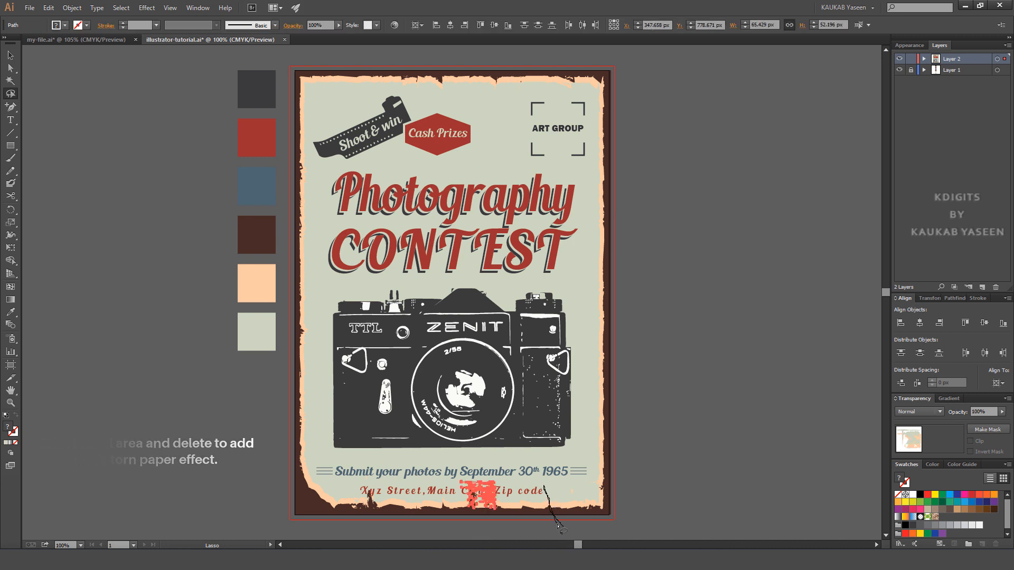
{"action": "left_click_drag", "start_coordinate": [564, 530], "coordinate": [573, 536]}
{"action": "key", "text": "Delete"}
Step: Lasso and delete small areas of the paper's right edge beside the camera and beside CONTEST to add tears
{"action": "mouse_move", "coordinate": [611, 384]}
{"action": "left_mouse_down"}
{"action": "mouse_move", "coordinate": [589, 376]}
{"action": "mouse_move", "coordinate": [575, 337]}
{"action": "mouse_move", "coordinate": [607, 385]}
{"action": "left_mouse_up"}
{"action": "key", "text": "Delete"}
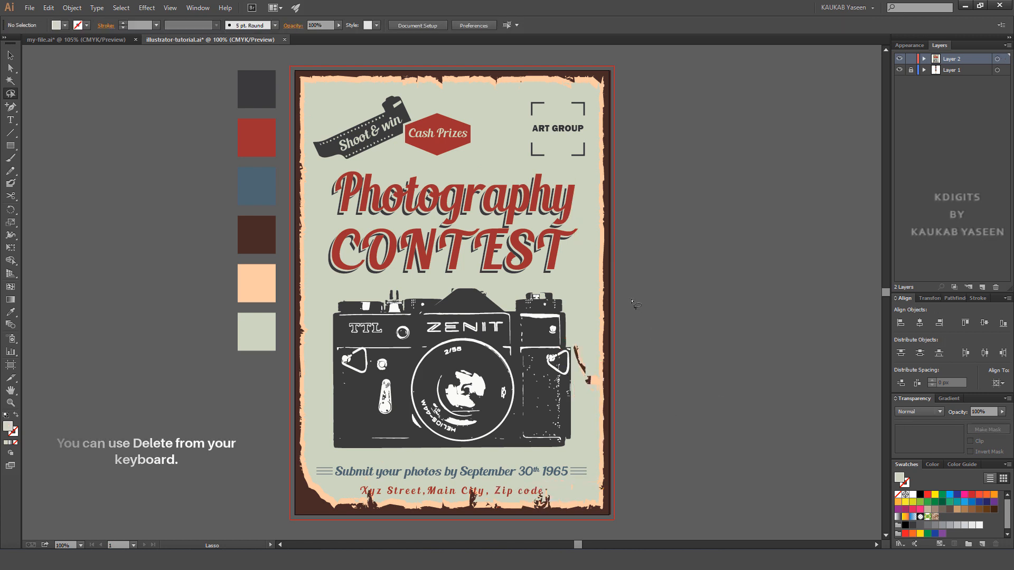
{"action": "mouse_move", "coordinate": [616, 216]}
{"action": "left_mouse_down"}
{"action": "mouse_move", "coordinate": [595, 267]}
{"action": "mouse_move", "coordinate": [629, 288]}
{"action": "left_mouse_up"}
{"action": "key", "text": "Delete"}
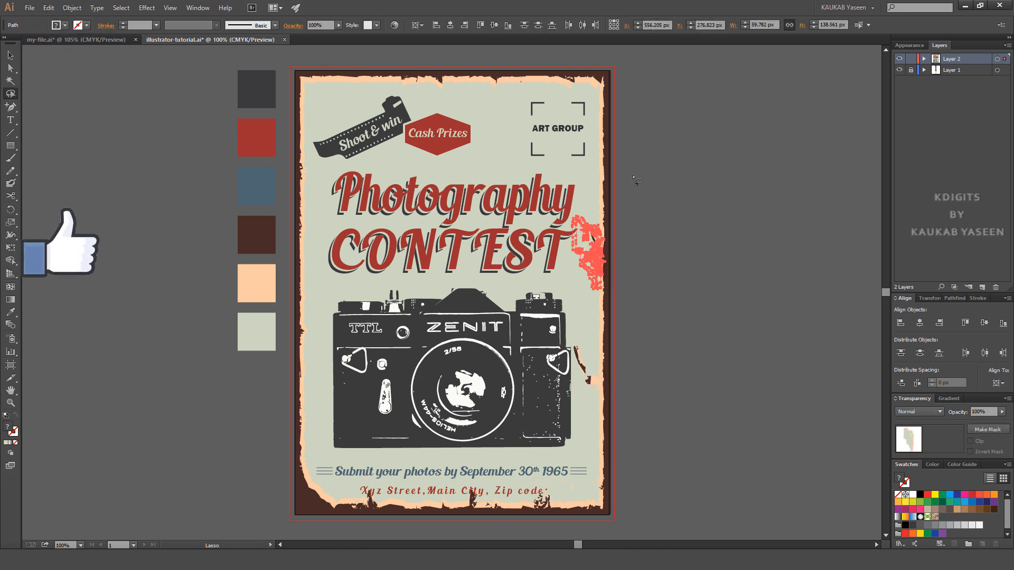
Step: Lasso and delete small areas at the paper's upper right corner and along its top edge above the Cash Prizes badge
{"action": "left_click_drag", "start_coordinate": [607, 69], "coordinate": [639, 152]}
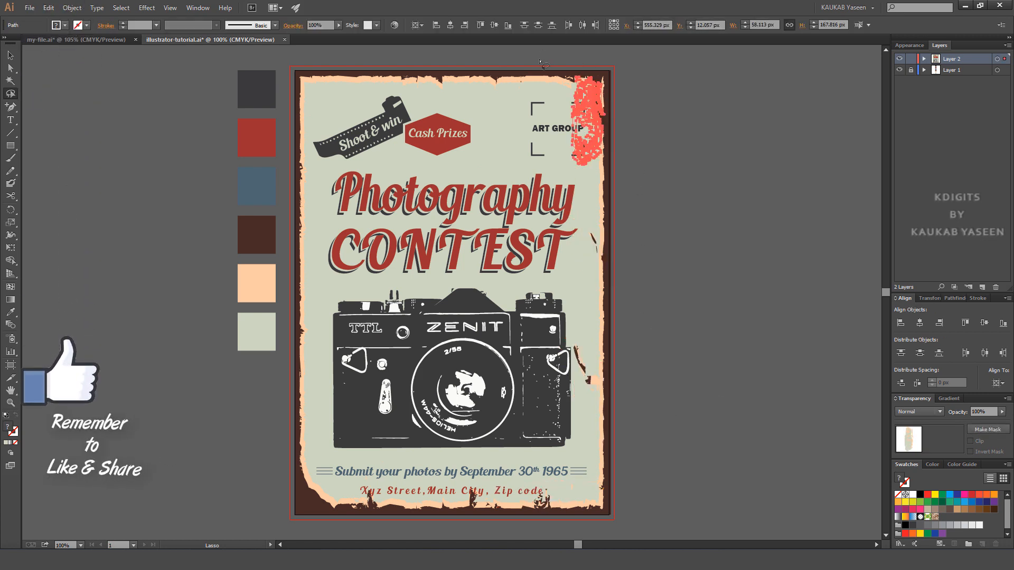
{"action": "key", "text": "Delete"}
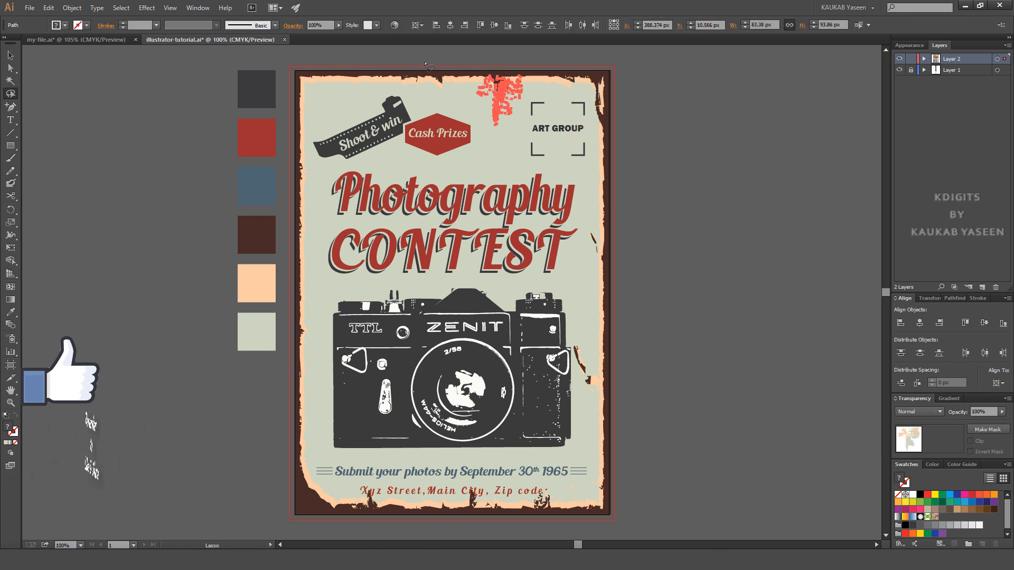
{"action": "left_click_drag", "start_coordinate": [472, 66], "coordinate": [432, 63]}
{"action": "key", "text": "Delete"}
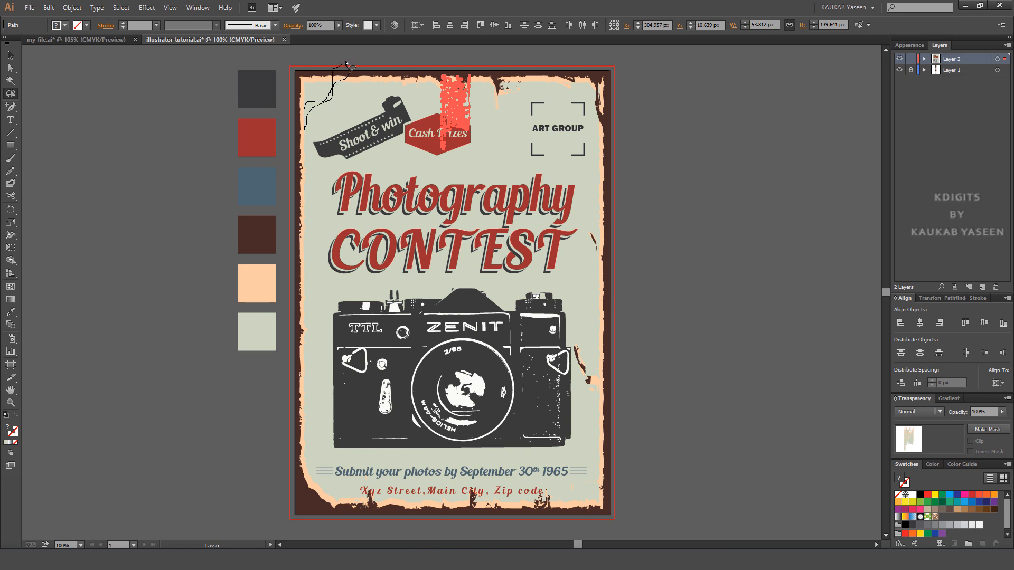
Step: Lasso and delete small areas at the paper's upper left corner and along its left edge to add torn notches
{"action": "left_click_drag", "start_coordinate": [347, 64], "coordinate": [364, 55]}
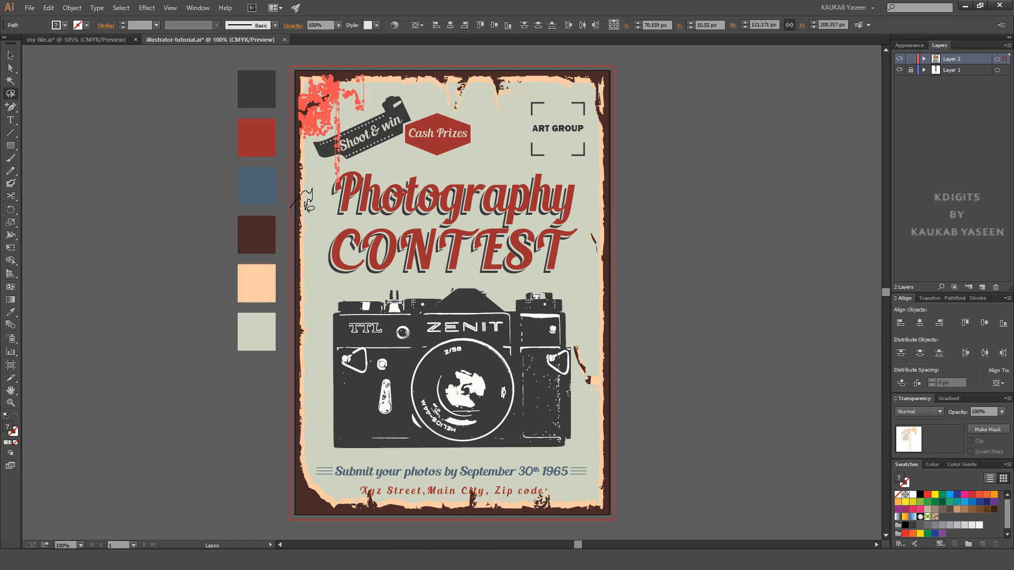
{"action": "left_click_drag", "start_coordinate": [309, 205], "coordinate": [295, 208]}
{"action": "mouse_move", "coordinate": [299, 309]}
{"action": "left_mouse_down"}
{"action": "mouse_move", "coordinate": [304, 352]}
{"action": "mouse_move", "coordinate": [299, 309]}
{"action": "left_mouse_up"}
{"action": "mouse_move", "coordinate": [312, 383]}
{"action": "left_mouse_down"}
{"action": "mouse_move", "coordinate": [310, 415]}
{"action": "mouse_move", "coordinate": [311, 384]}
{"action": "left_mouse_up"}
{"action": "left_click", "coordinate": [697, 451]}
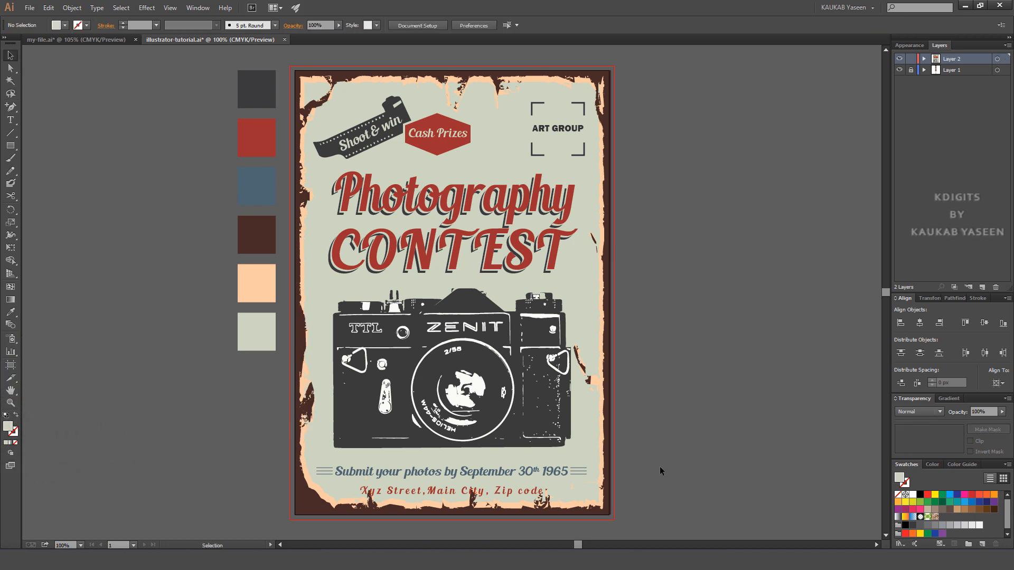
Step: Scale the camera artwork down slightly around its centre
{"action": "left_click", "coordinate": [452, 356]}
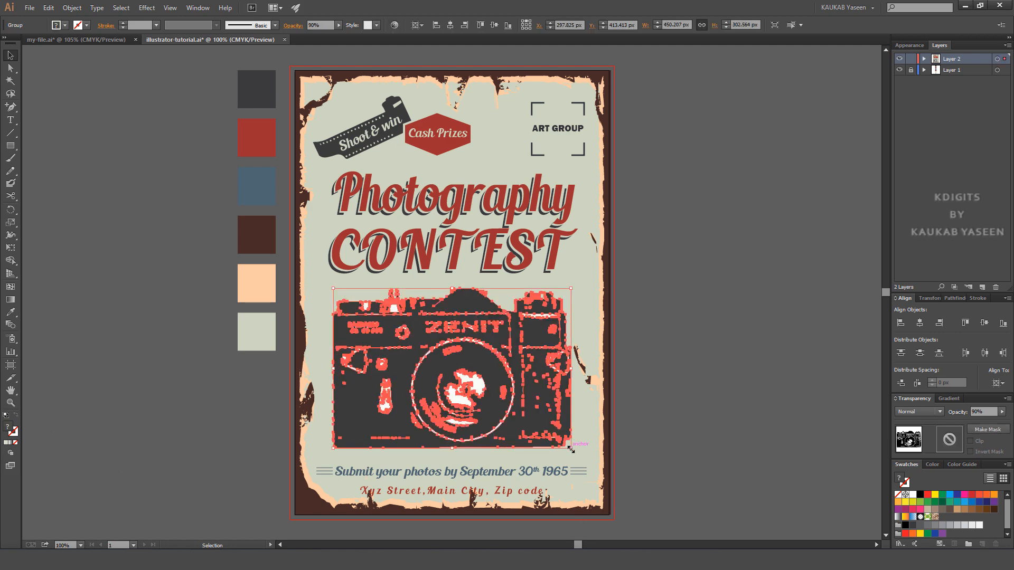
{"action": "left_click_drag", "start_coordinate": [571, 450], "coordinate": [559, 439]}
{"action": "left_click", "coordinate": [678, 376]}
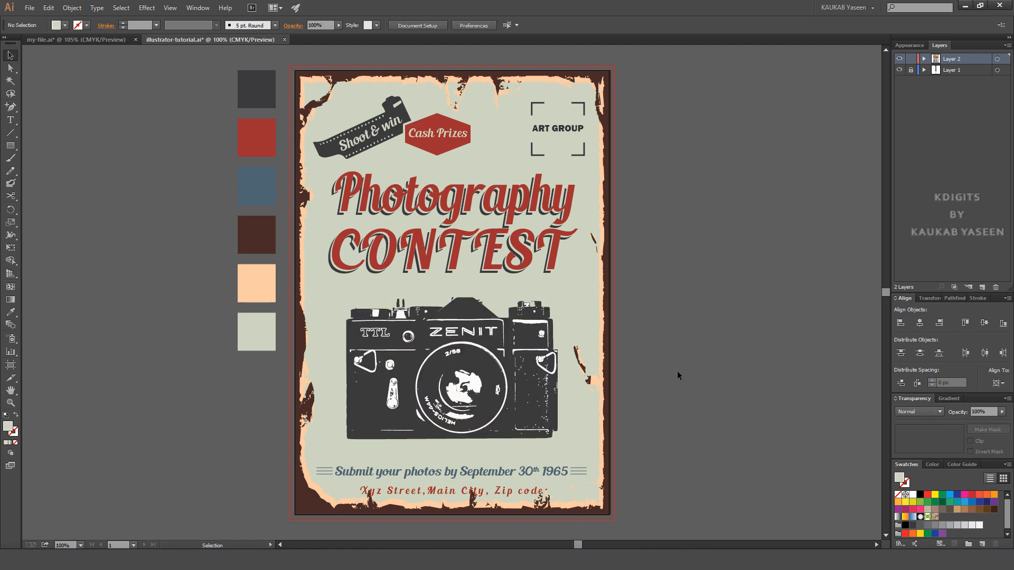
Step: Enlarge the Shoot & win and Cash Prizes badges together slightly and adjust their position
{"action": "left_click", "coordinate": [441, 139]}
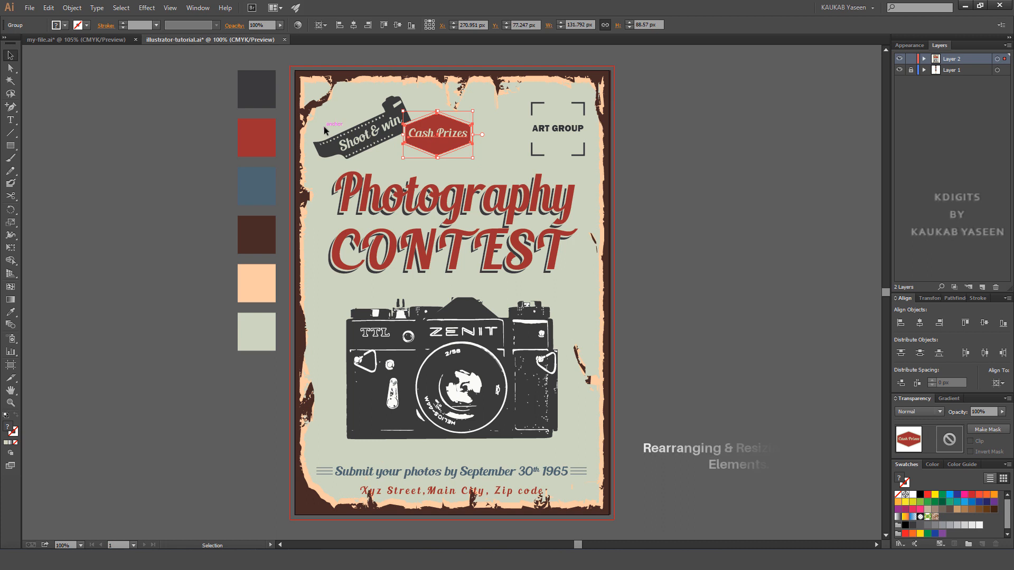
{"action": "left_click", "coordinate": [369, 132], "text": "shift"}
{"action": "left_click_drag", "start_coordinate": [474, 160], "coordinate": [486, 162]}
{"action": "left_click_drag", "start_coordinate": [417, 141], "coordinate": [420, 142]}
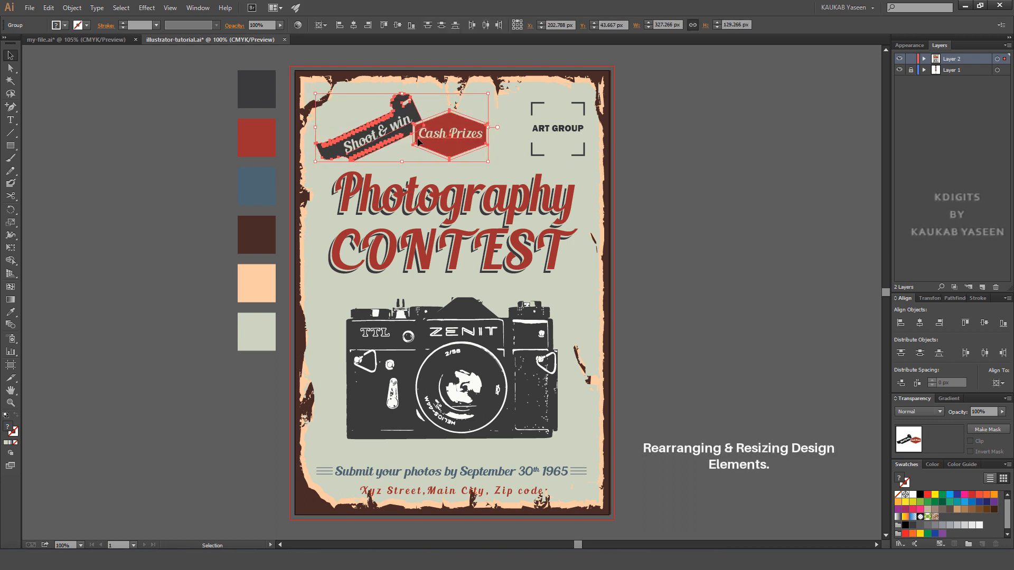
{"action": "left_click", "coordinate": [684, 181]}
Step: Nudge the Cash Prizes badge to the right to widen its gap from the Shoot & win badge
{"action": "left_click", "coordinate": [455, 136]}
{"action": "key", "text": "Right"}
{"action": "key", "text": "Right"}
{"action": "key", "text": "Right"}
{"action": "key", "text": "Right"}
{"action": "key", "text": "Right"}
{"action": "key", "text": "Right"}
{"action": "key", "text": "Right"}
{"action": "key", "text": "Right"}
{"action": "key", "text": "Right"}
{"action": "key", "text": "Right"}
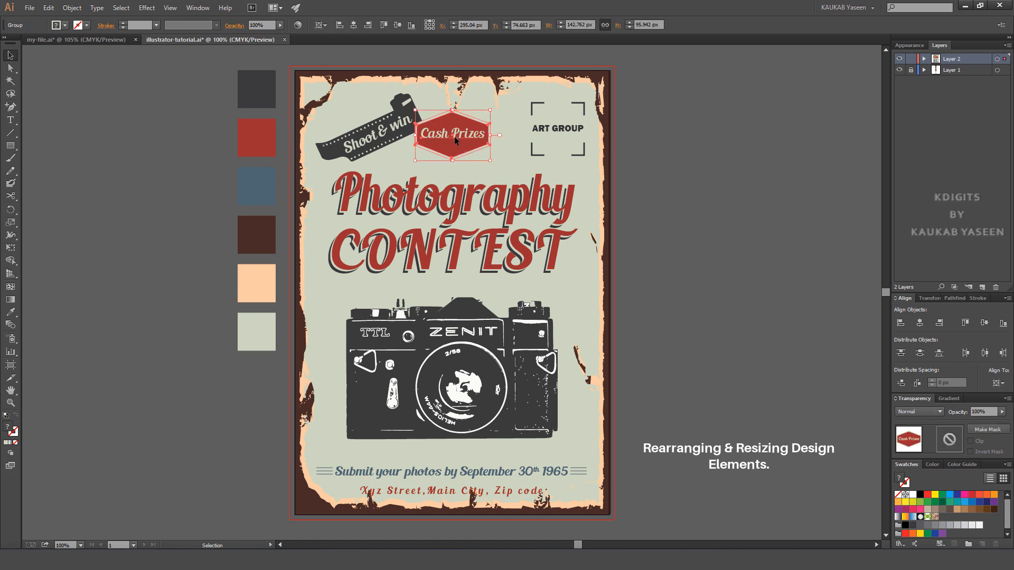
{"action": "key", "text": "Right"}
{"action": "key", "text": "Right"}
{"action": "key", "text": "Right"}
{"action": "left_click", "coordinate": [609, 196]}
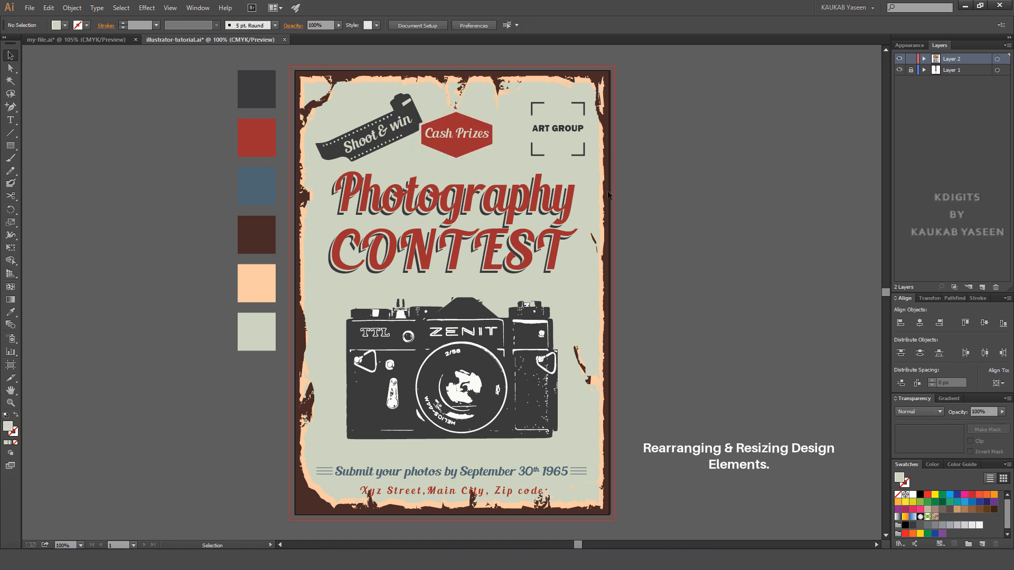
Step: Enlarge the Shoot & win film badge slightly around its centre
{"action": "left_click", "coordinate": [388, 129]}
{"action": "left_click_drag", "start_coordinate": [426, 96], "coordinate": [423, 81]}
{"action": "left_click", "coordinate": [642, 124]}
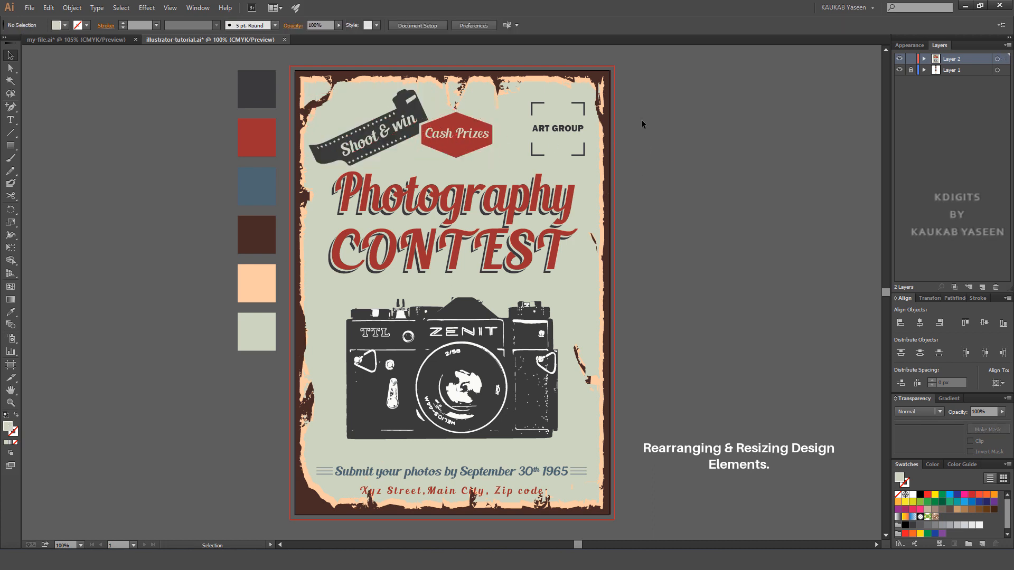
Step: Show the rulers and place two vertical guides at the outer ends of the deadline line's decorative rules
{"action": "left_click", "coordinate": [170, 8]}
{"action": "mouse_move", "coordinate": [206, 240]}
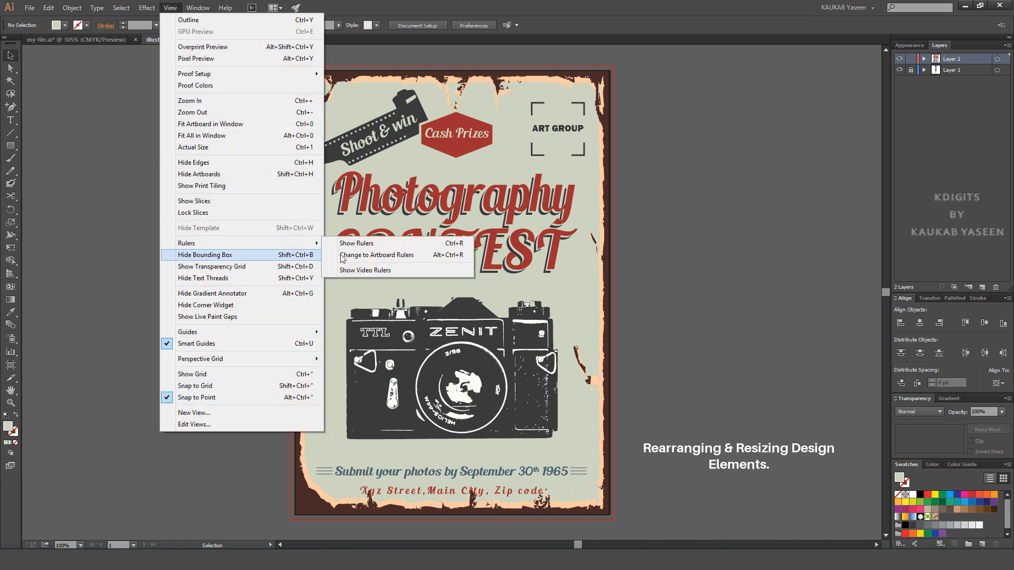
{"action": "left_click", "coordinate": [359, 240]}
{"action": "left_click_drag", "start_coordinate": [238, 321], "coordinate": [316, 321]}
{"action": "left_click_drag", "start_coordinate": [27, 303], "coordinate": [587, 399]}
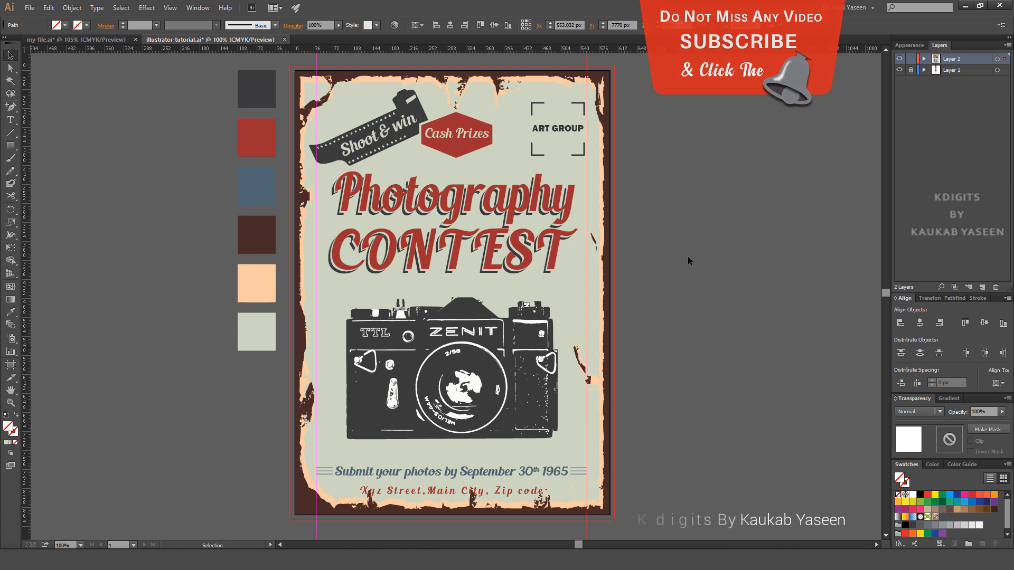
Step: Shift the ART GROUP text and its corner frame right until the frame meets the right guide
{"action": "left_click", "coordinate": [585, 128]}
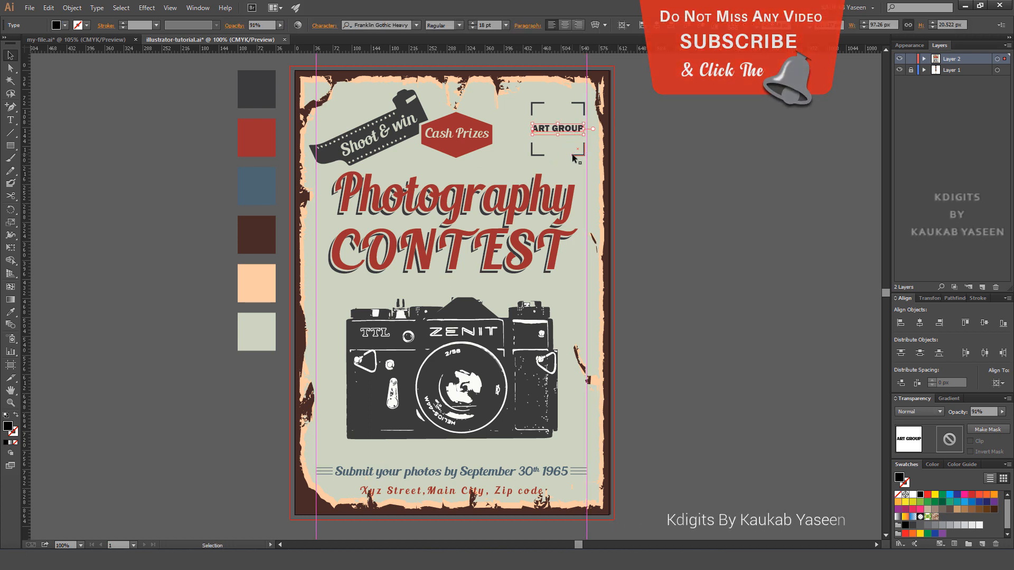
{"action": "key", "text": "a"}
{"action": "key", "text": "v"}
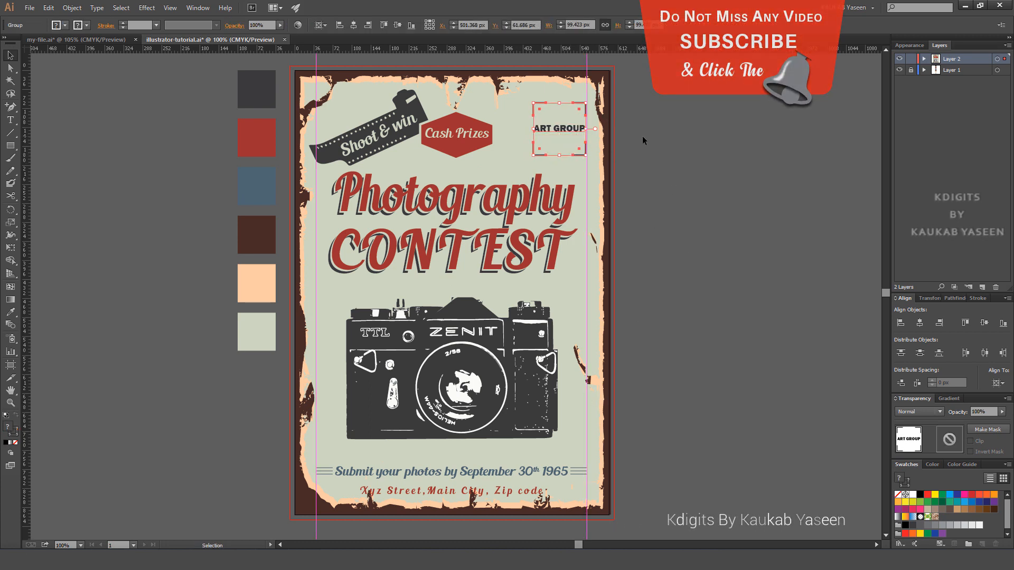
Step: Nudge the Shoot & win and Cash Prizes badges right together until the film badge's edge meets the left guide
{"action": "left_click", "coordinate": [405, 140]}
{"action": "left_click", "coordinate": [458, 139], "text": "shift"}
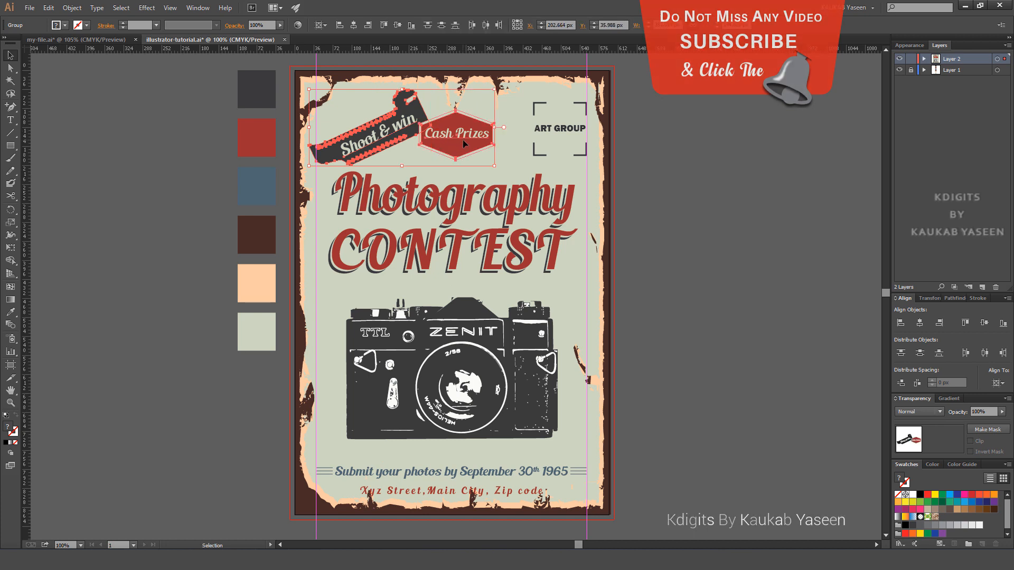
{"action": "key", "text": "Right"}
{"action": "key", "text": "Right"}
{"action": "key", "text": "Right"}
{"action": "key", "text": "Right"}
{"action": "key", "text": "Right"}
{"action": "key", "text": "Right"}
{"action": "key", "text": "Right"}
{"action": "key", "text": "Right"}
{"action": "key", "text": "Right"}
{"action": "key", "text": "Right"}
{"action": "key", "text": "Right"}
{"action": "key", "text": "Right"}
{"action": "key", "text": "Right"}
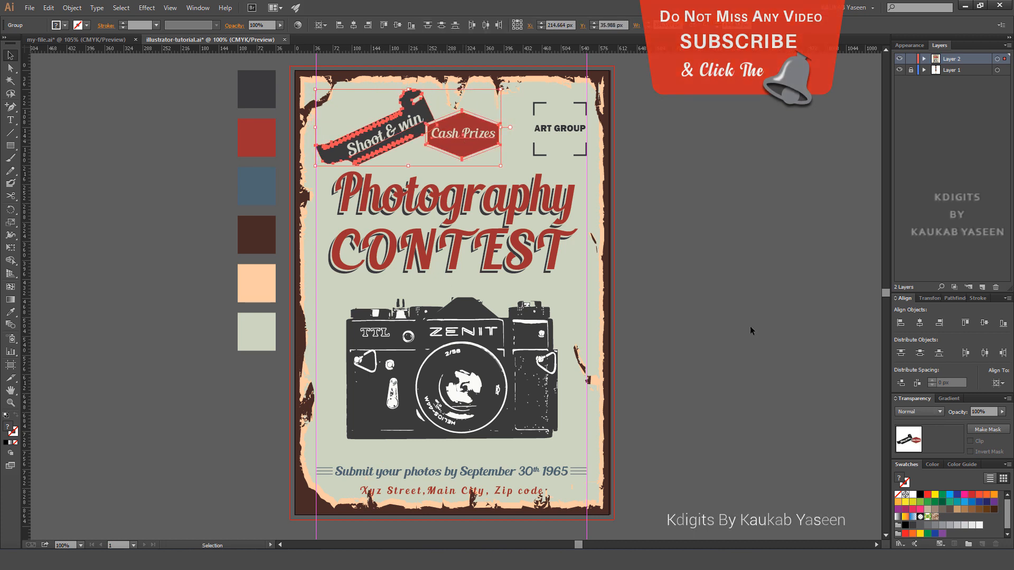
{"action": "left_click", "coordinate": [751, 306]}
Step: Check the position of the title and camera artwork between the guides, and hide the guides
{"action": "left_click", "coordinate": [486, 252]}
{"action": "left_click", "coordinate": [465, 359], "text": "shift"}
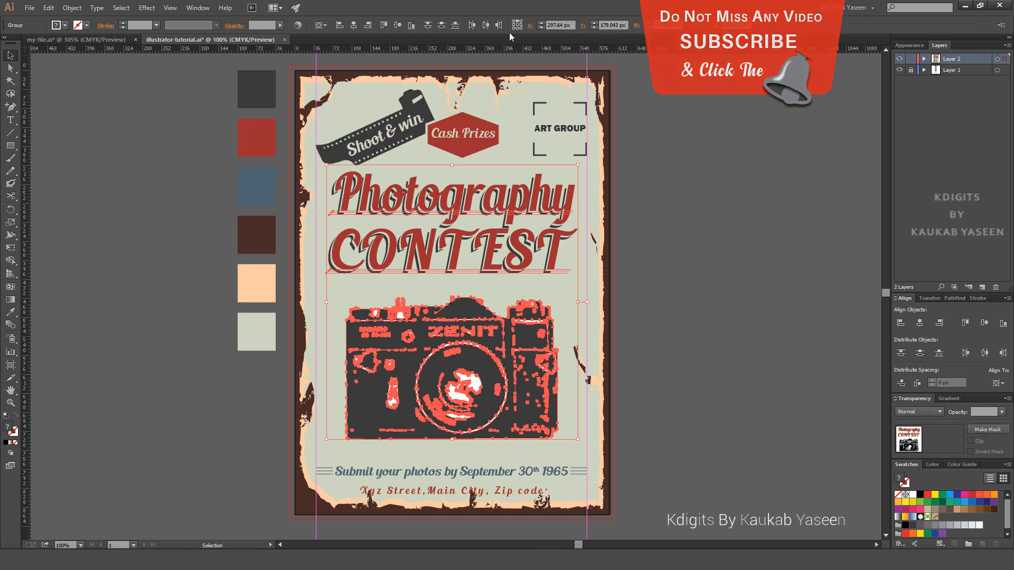
{"action": "left_click", "coordinate": [702, 342]}
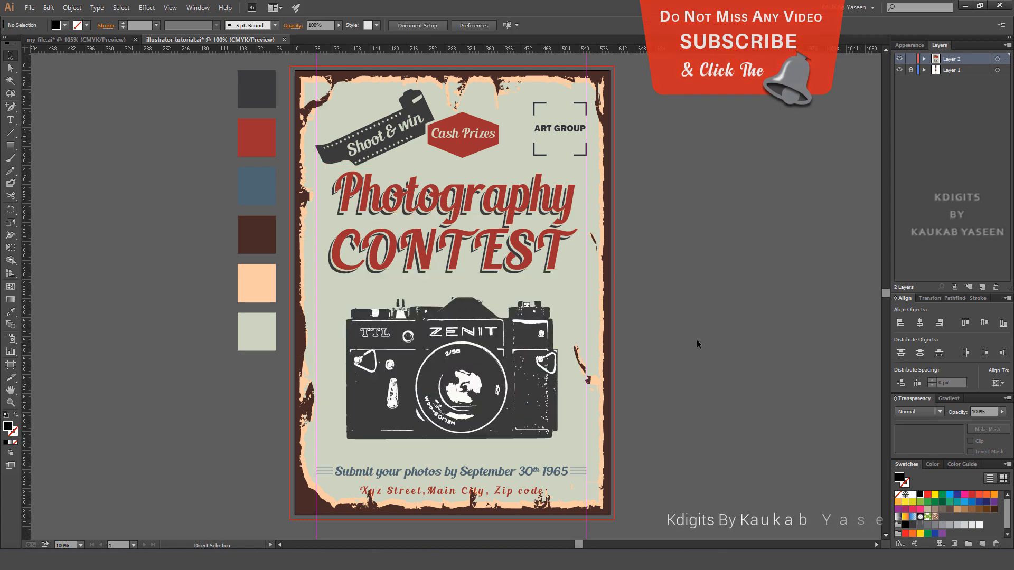
{"action": "key", "text": "ctrl+semicolon"}
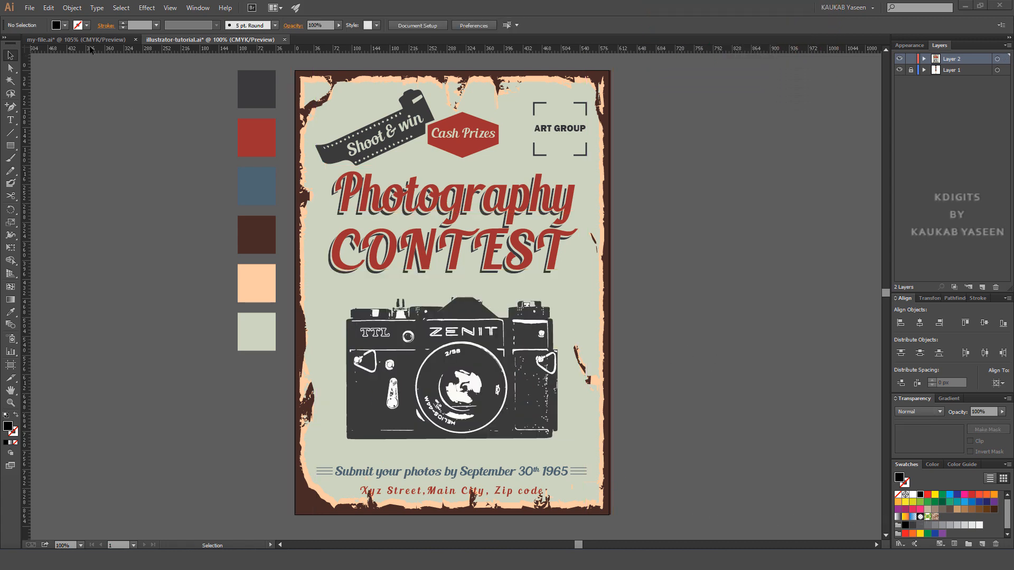
Step: Place the linked speckle texture texture-1.png and centre it horizontally and vertically on the artboard
{"action": "left_click", "coordinate": [29, 8]}
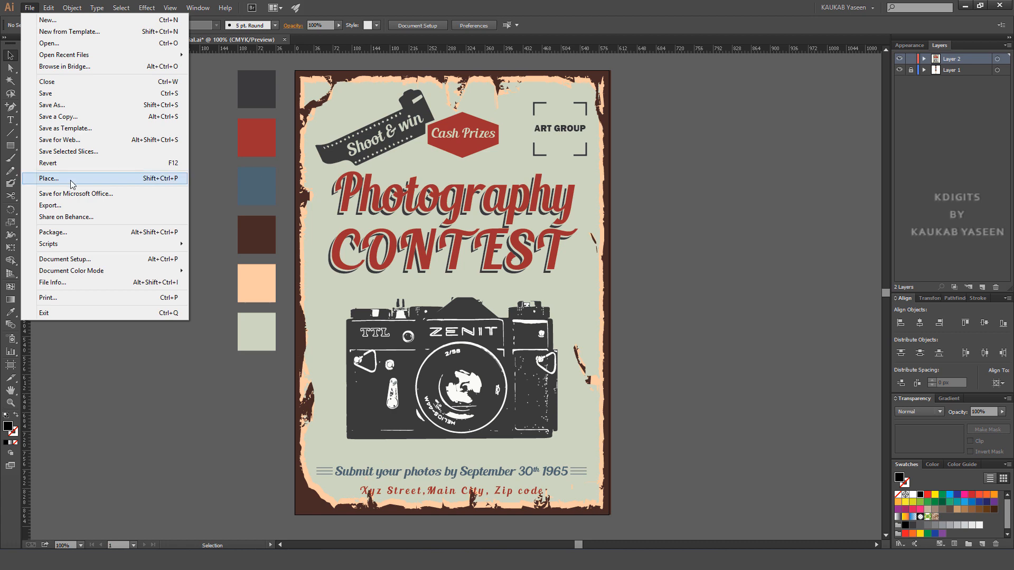
{"action": "left_click", "coordinate": [71, 179]}
{"action": "left_click", "coordinate": [274, 158]}
{"action": "double_click", "coordinate": [275, 159]}
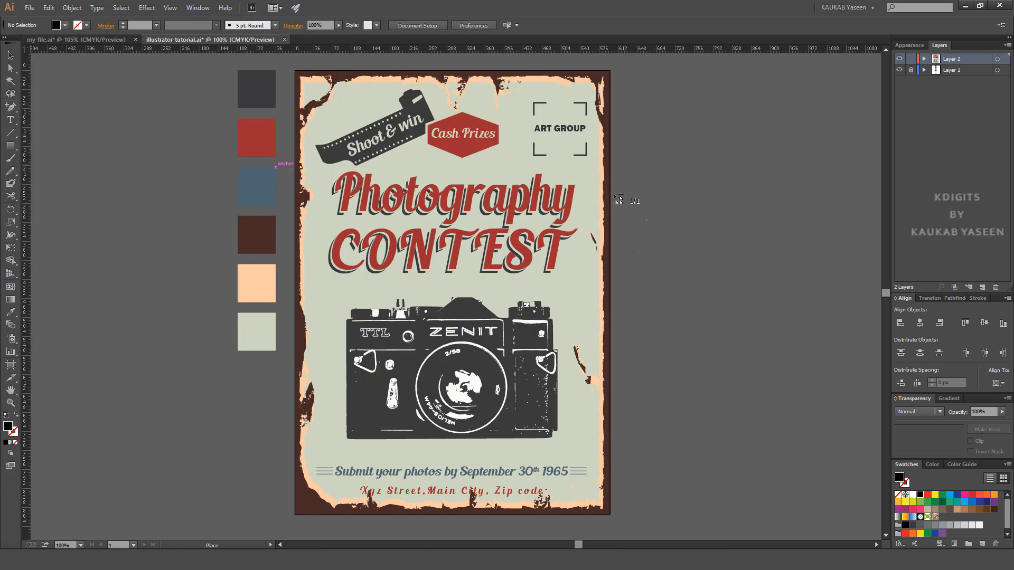
{"action": "left_click", "coordinate": [610, 188]}
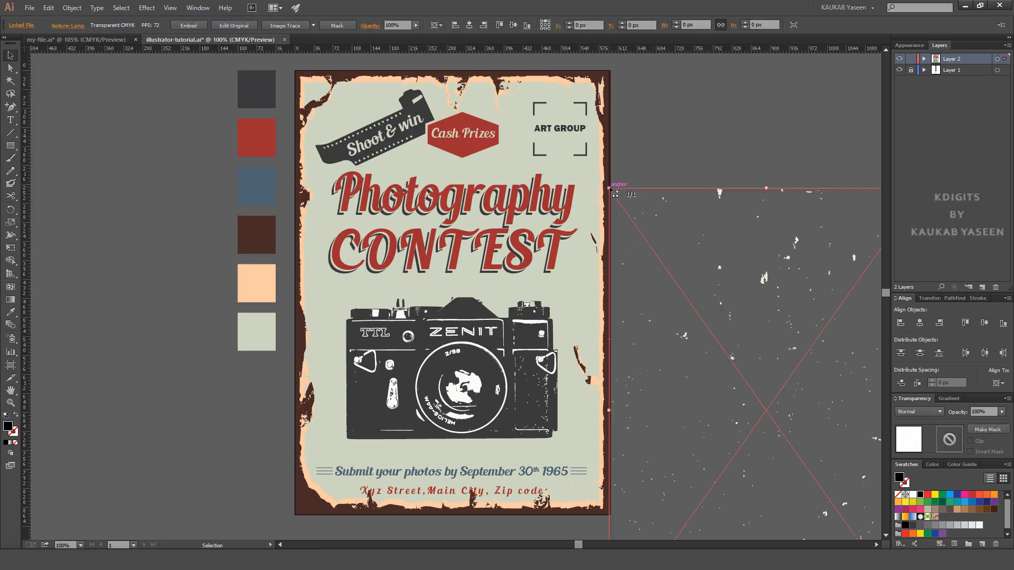
{"action": "left_click", "coordinate": [469, 25]}
{"action": "left_click", "coordinate": [514, 25]}
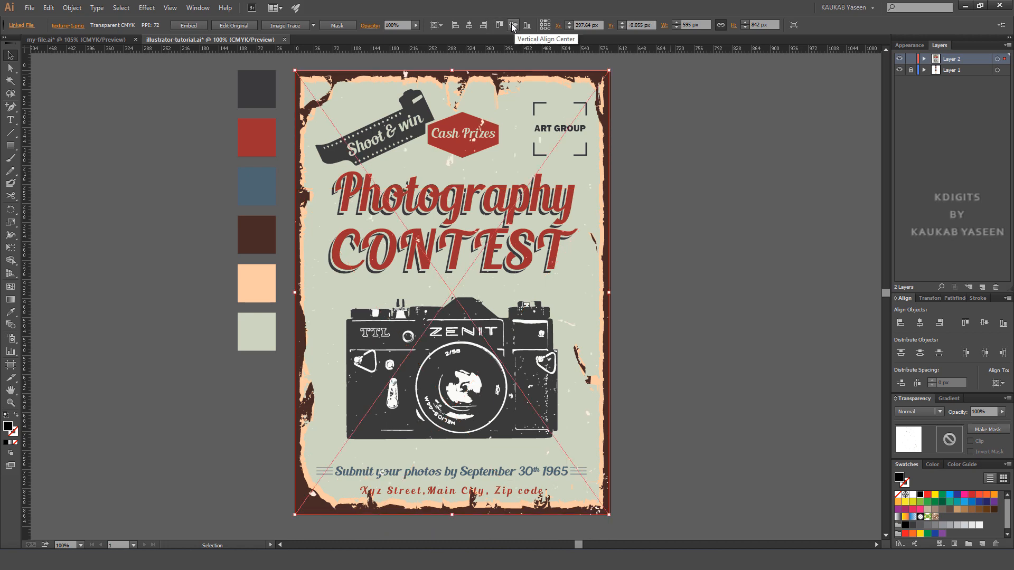
Step: Place the linked scratch texture texture-2.png and move it over the poster's title area
{"action": "left_click", "coordinate": [29, 9]}
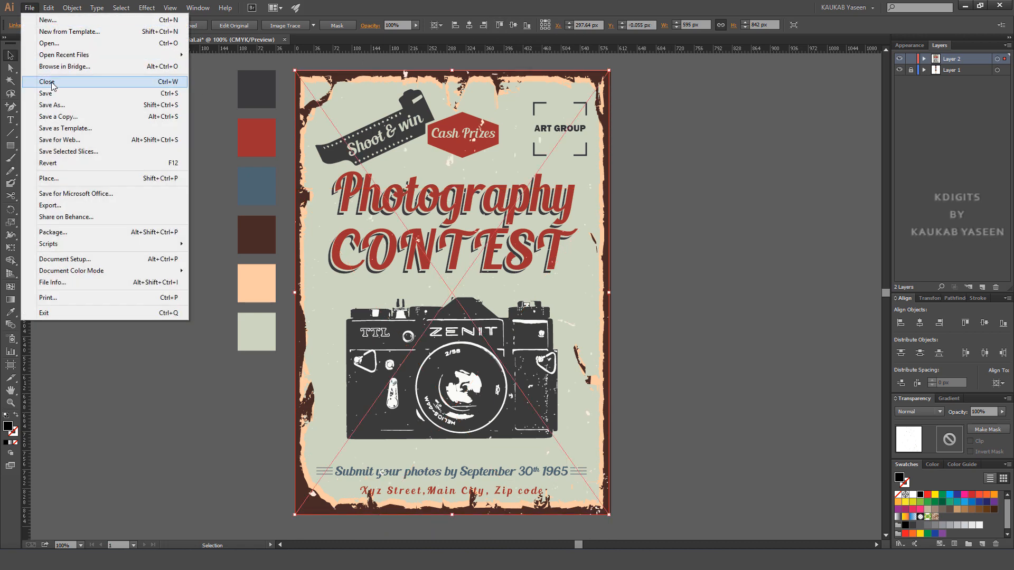
{"action": "left_click", "coordinate": [63, 180]}
{"action": "left_click", "coordinate": [161, 231]}
{"action": "double_click", "coordinate": [163, 228]}
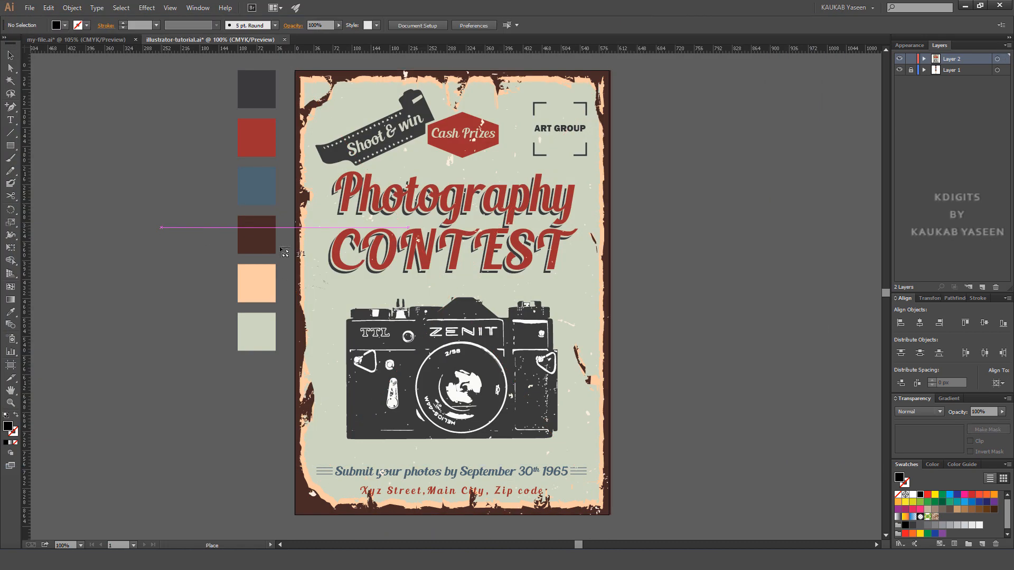
{"action": "left_click", "coordinate": [634, 183]}
{"action": "left_click_drag", "start_coordinate": [767, 404], "coordinate": [397, 259]}
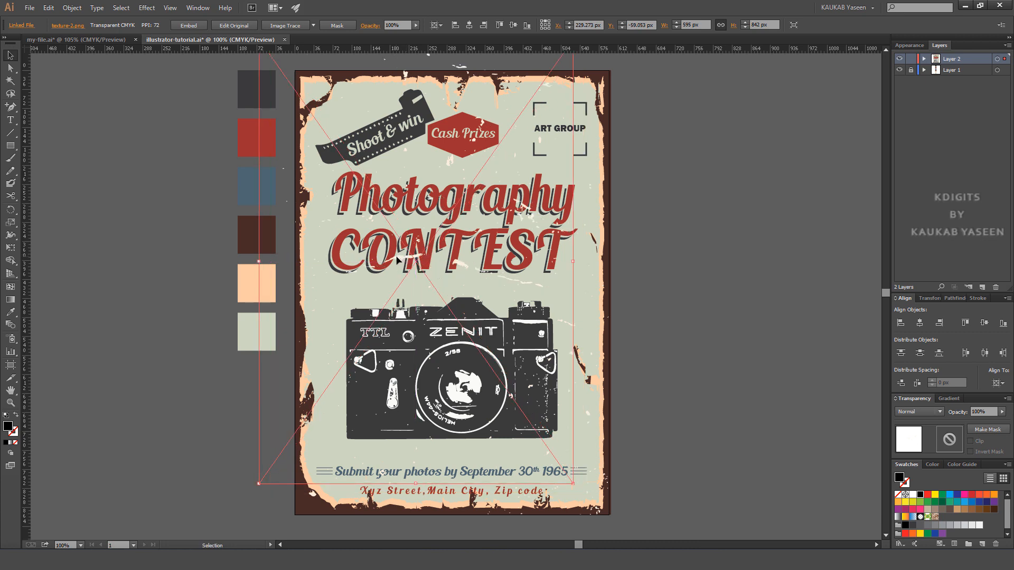
Step: Nudge the scratch texture up and right over the title to about X 280.27 px, Y -94.05 px
{"action": "key", "text": "Up"}
{"action": "key", "text": "Up"}
{"action": "key", "text": "Up"}
{"action": "key", "text": "Up"}
{"action": "key", "text": "Up"}
{"action": "key", "text": "Up"}
{"action": "key", "text": "Up"}
{"action": "key", "text": "Up"}
{"action": "key", "text": "Up"}
{"action": "key", "text": "Up"}
{"action": "key", "text": "Up"}
{"action": "key", "text": "Up"}
{"action": "key", "text": "Up"}
{"action": "key", "text": "Up"}
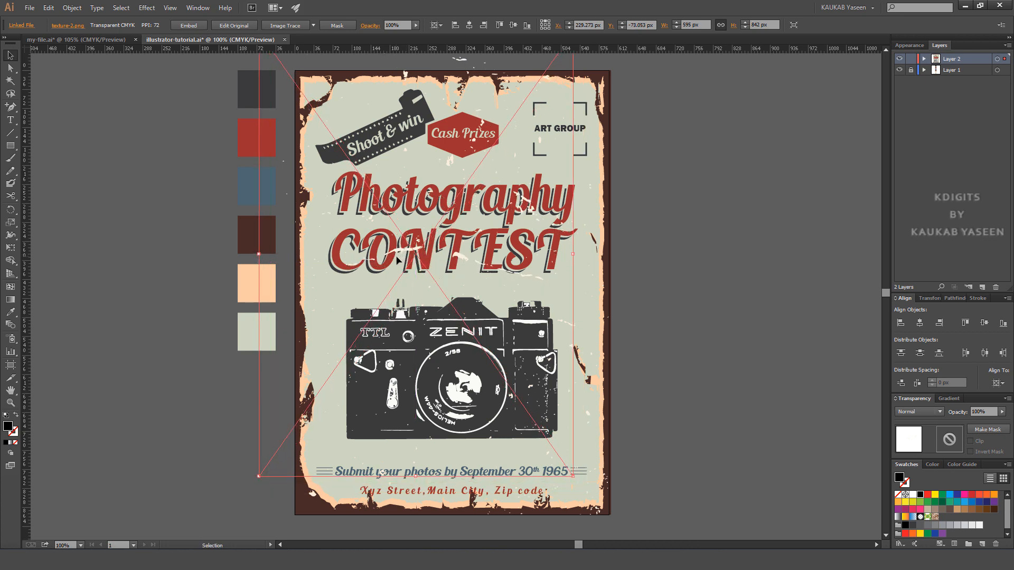
{"action": "key", "text": "Up"}
{"action": "key", "text": "Up"}
{"action": "key", "text": "Up"}
{"action": "key", "text": "Up"}
{"action": "key", "text": "Up"}
{"action": "key", "text": "Up"}
{"action": "key", "text": "Up"}
{"action": "key", "text": "Up"}
{"action": "key", "text": "Up"}
{"action": "key", "text": "Up"}
{"action": "key", "text": "Up"}
{"action": "key", "text": "Up"}
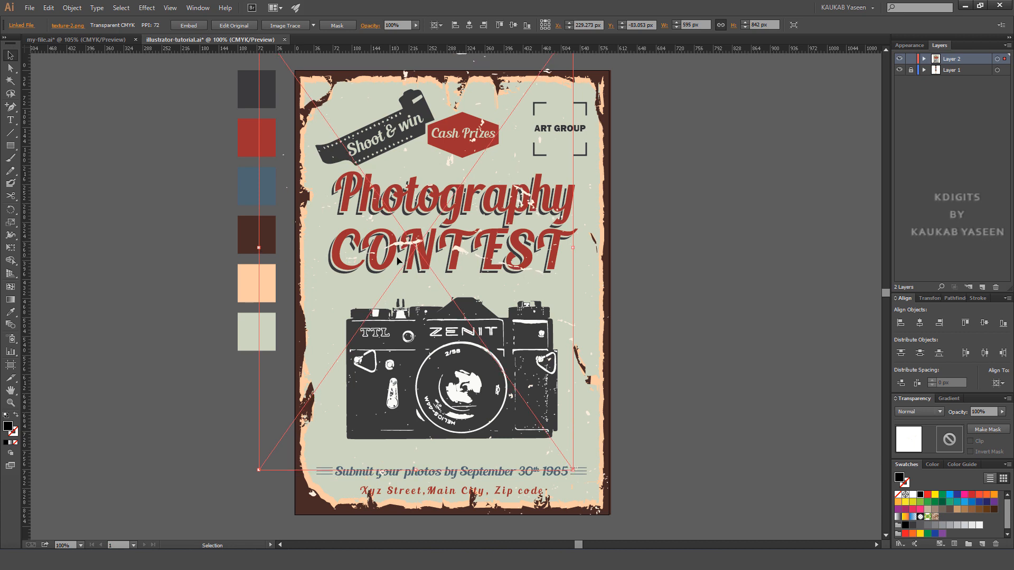
{"action": "key", "text": "Up"}
{"action": "key", "text": "Up"}
{"action": "key", "text": "Up"}
{"action": "key", "text": "Up"}
{"action": "key", "text": "Up"}
{"action": "key", "text": "Right"}
{"action": "key", "text": "Right"}
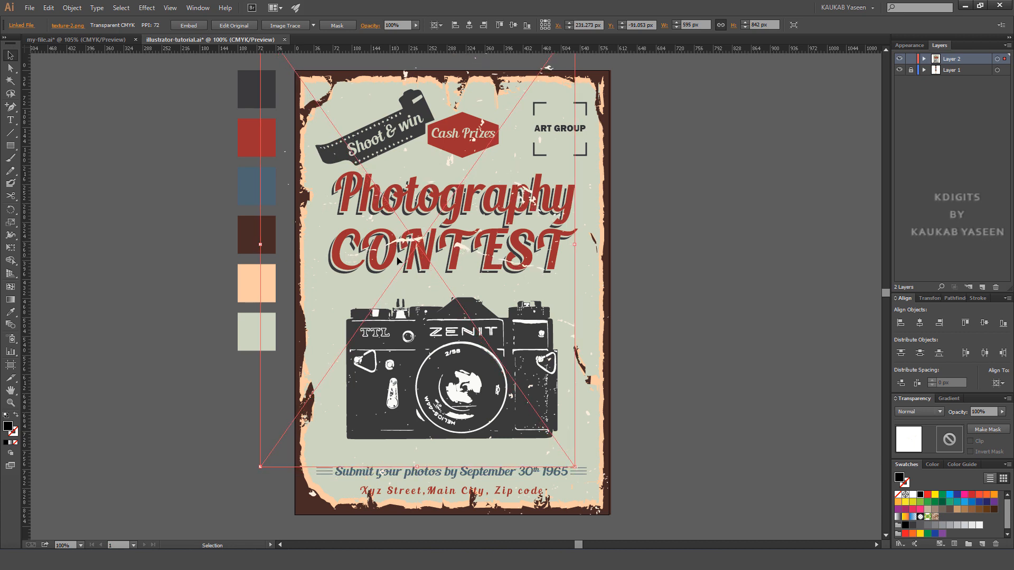
{"action": "key", "text": "Right"}
{"action": "key", "text": "Right"}
{"action": "key", "text": "Right"}
{"action": "key", "text": "Right"}
{"action": "key", "text": "Right"}
{"action": "key", "text": "Right"}
{"action": "key", "text": "Right"}
{"action": "key", "text": "Right"}
{"action": "key", "text": "Right"}
{"action": "key", "text": "Right"}
{"action": "key", "text": "Right"}
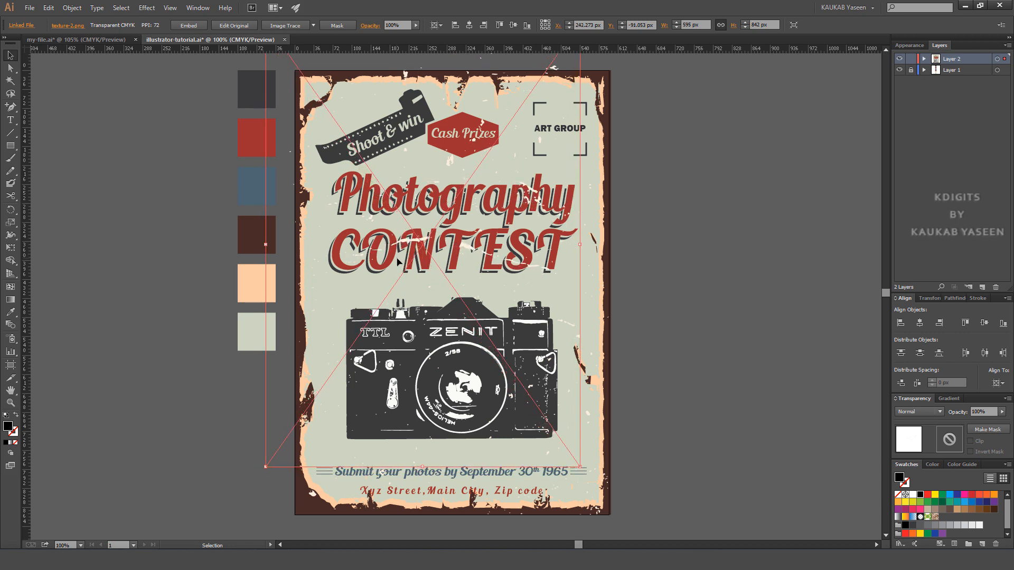
{"action": "key", "text": "Up"}
{"action": "key", "text": "Up"}
{"action": "key", "text": "Up"}
{"action": "key", "text": "Right"}
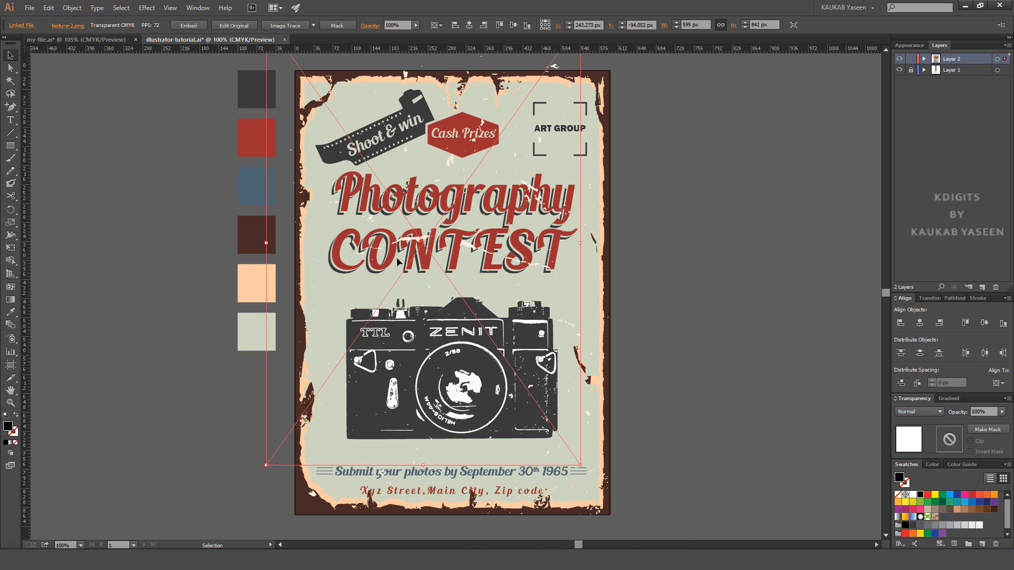
{"action": "key", "text": "Right"}
{"action": "key", "text": "Right"}
{"action": "key", "text": "Right"}
{"action": "key", "text": "Right"}
{"action": "key", "text": "Right"}
{"action": "key", "text": "Right"}
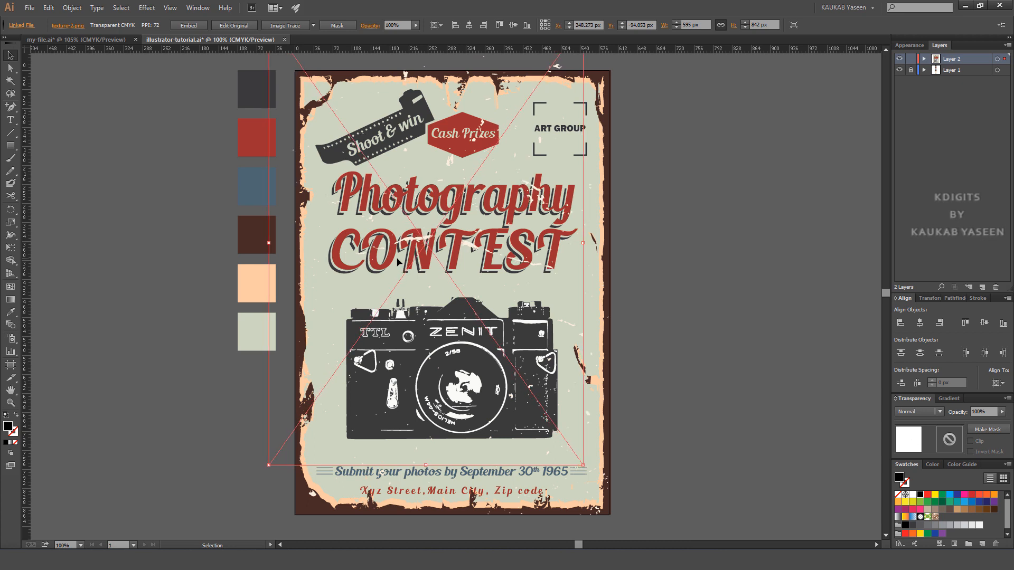
{"action": "key", "text": "Right"}
{"action": "key", "text": "Right"}
{"action": "key", "text": "Right"}
{"action": "key", "text": "Right"}
{"action": "key", "text": "Right"}
{"action": "key", "text": "Right"}
{"action": "key", "text": "Right"}
{"action": "key", "text": "Right"}
{"action": "key", "text": "Right"}
{"action": "key", "text": "Right"}
{"action": "key", "text": "Right"}
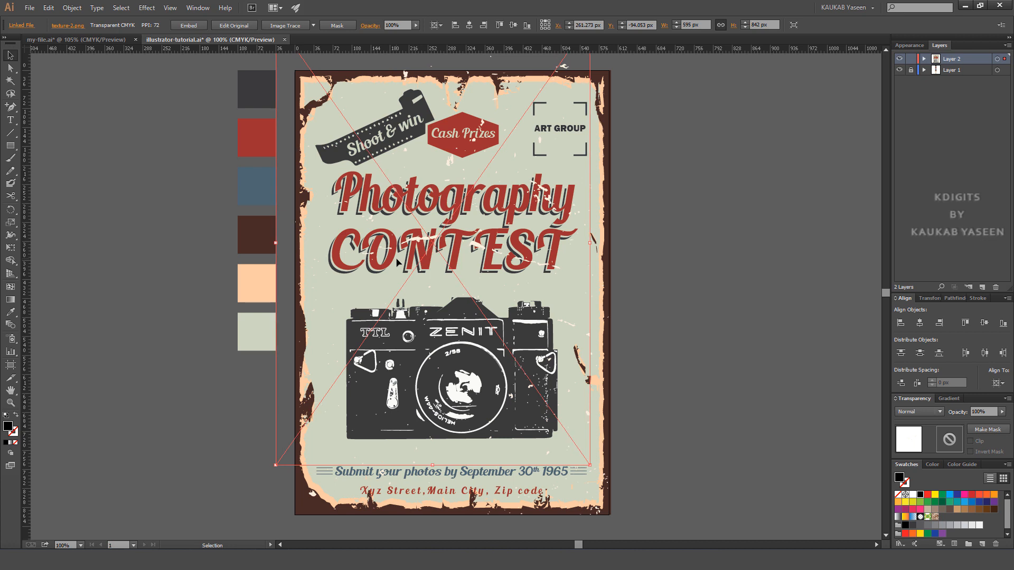
{"action": "key", "text": "Right"}
{"action": "key", "text": "Right"}
{"action": "key", "text": "Right"}
{"action": "key", "text": "Right"}
{"action": "key", "text": "Right"}
{"action": "key", "text": "Right"}
{"action": "key", "text": "Right"}
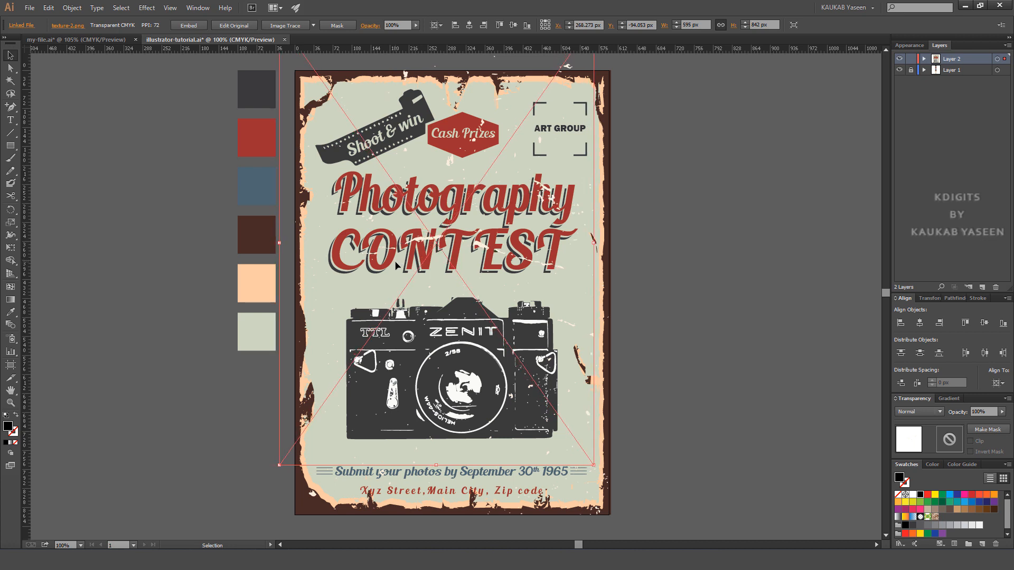
{"action": "key", "text": "Right"}
{"action": "key", "text": "Right"}
{"action": "key", "text": "Right"}
{"action": "key", "text": "Right"}
{"action": "key", "text": "Right"}
{"action": "key", "text": "Right"}
{"action": "key", "text": "Right"}
{"action": "key", "text": "Right"}
{"action": "key", "text": "Right"}
{"action": "key", "text": "Right"}
{"action": "key", "text": "Right"}
{"action": "key", "text": "Right"}
{"action": "key", "text": "Right"}
{"action": "key", "text": "Right"}
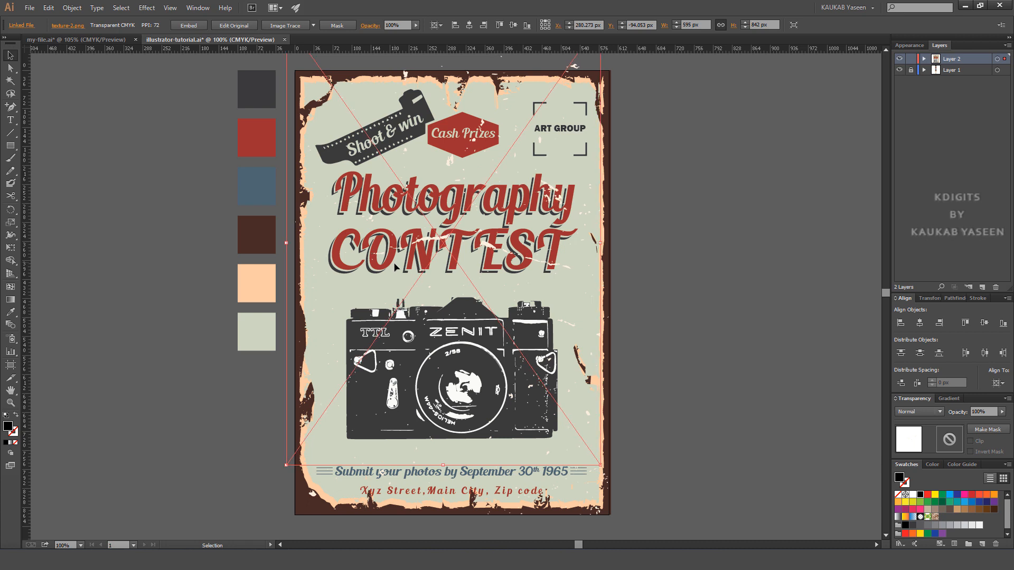
{"action": "left_click", "coordinate": [697, 312]}
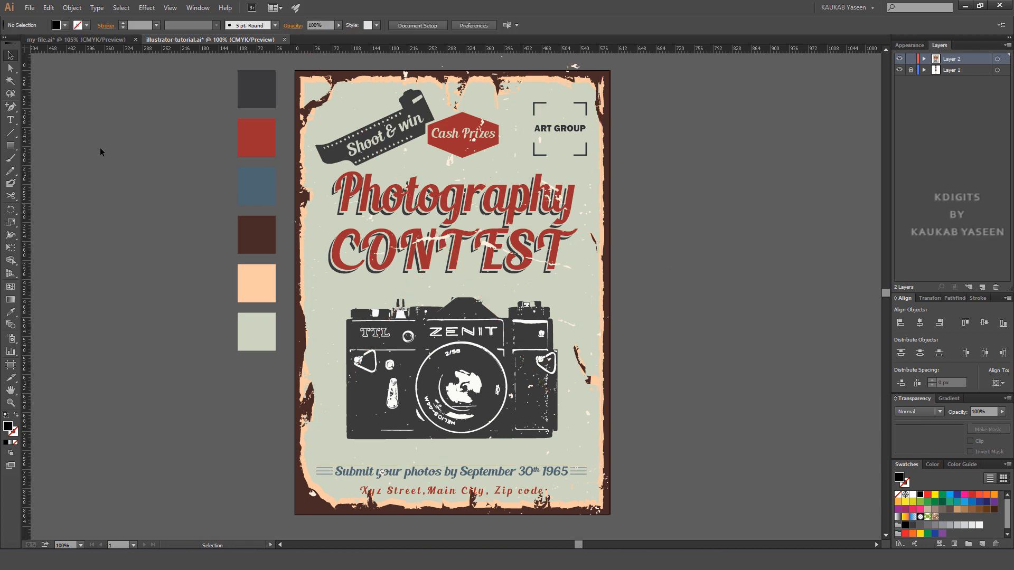
Step: Draw a 595.28 × 841.89 px rectangle filled with the palette's peach colour and centre it horizontally and vertically on the artboard
{"action": "left_click", "coordinate": [11, 315]}
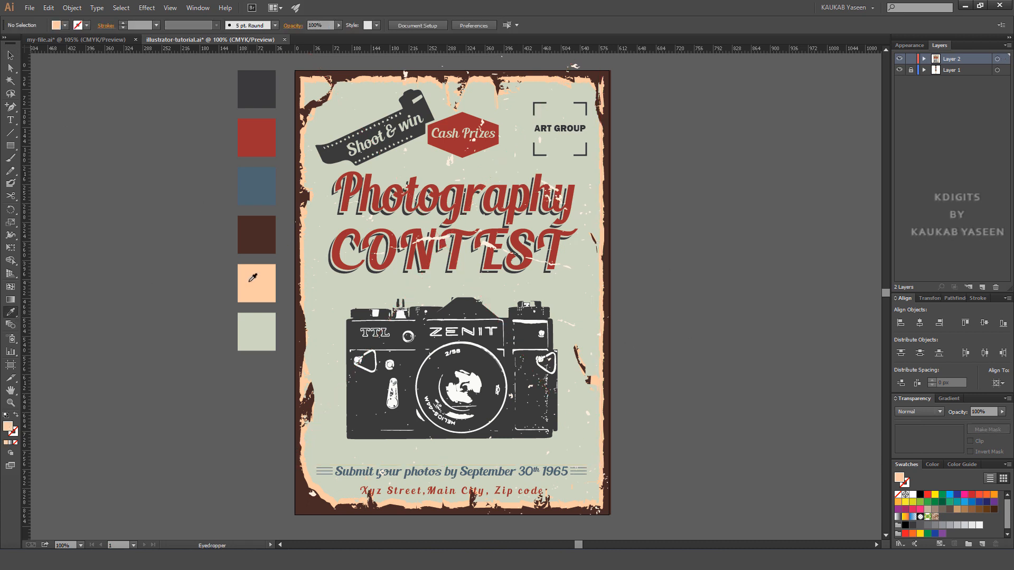
{"action": "left_click", "coordinate": [11, 146]}
{"action": "left_click", "coordinate": [337, 154]}
{"action": "left_click", "coordinate": [594, 204]}
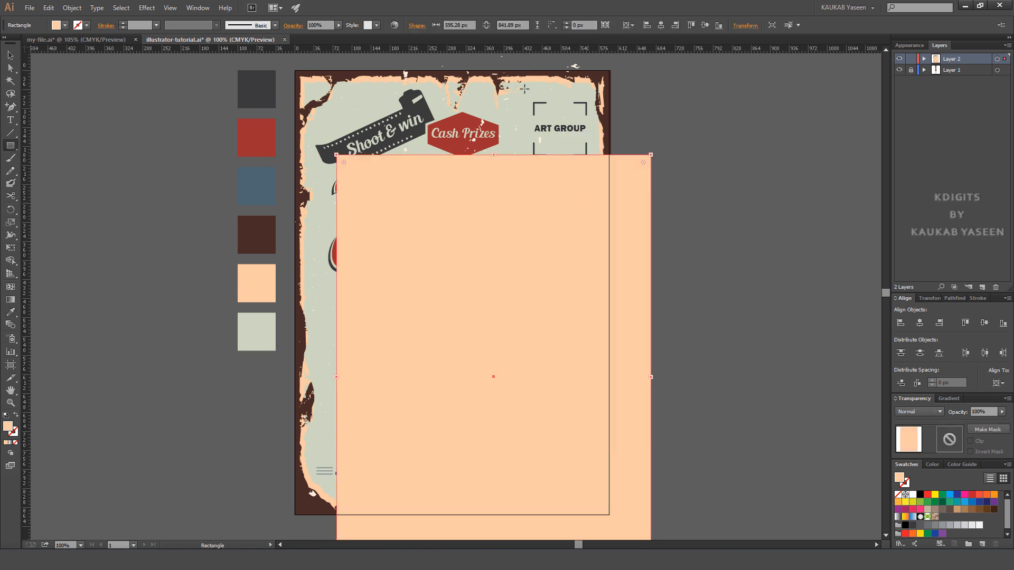
{"action": "left_click", "coordinate": [660, 25]}
{"action": "left_click", "coordinate": [704, 26]}
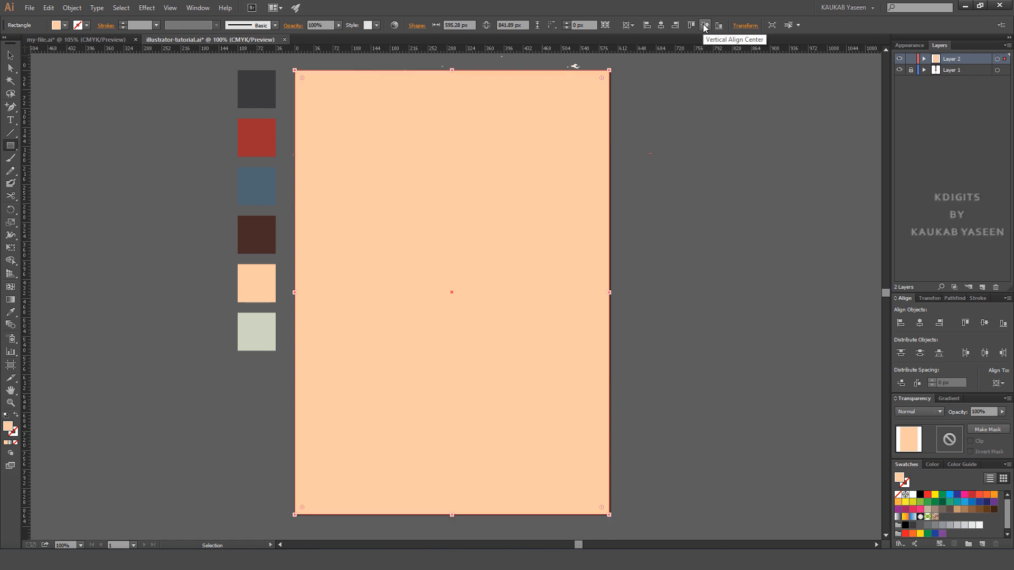
Step: Set the peach rectangle's blending mode to Color Burn and its opacity to 50%
{"action": "left_click", "coordinate": [940, 412]}
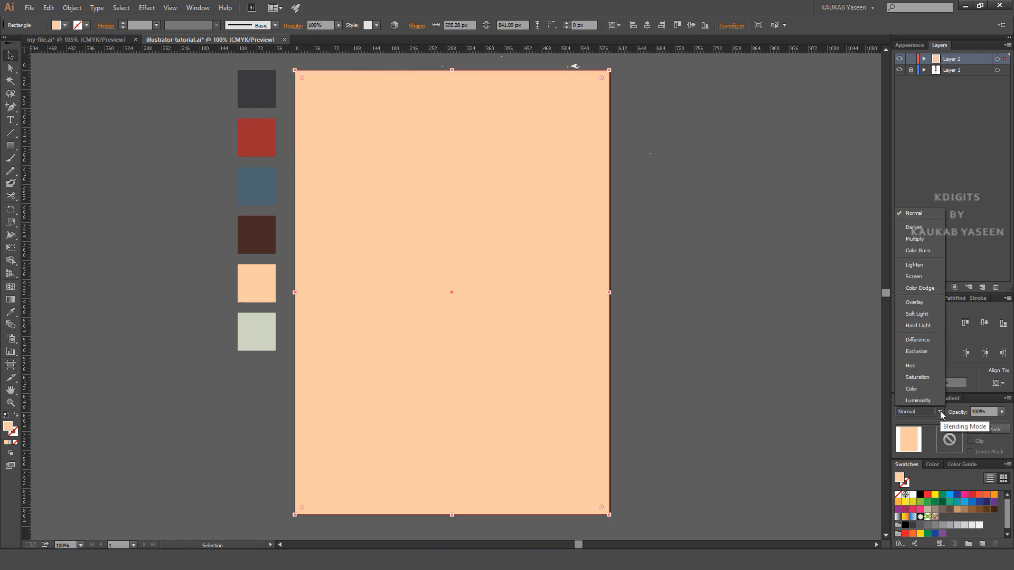
{"action": "left_click", "coordinate": [933, 246]}
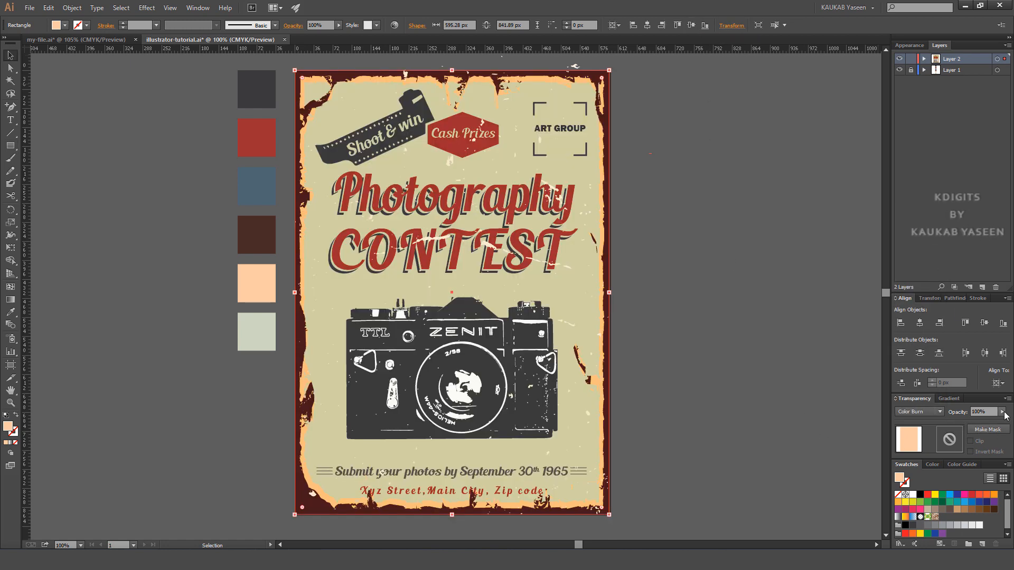
{"action": "left_click", "coordinate": [1003, 412]}
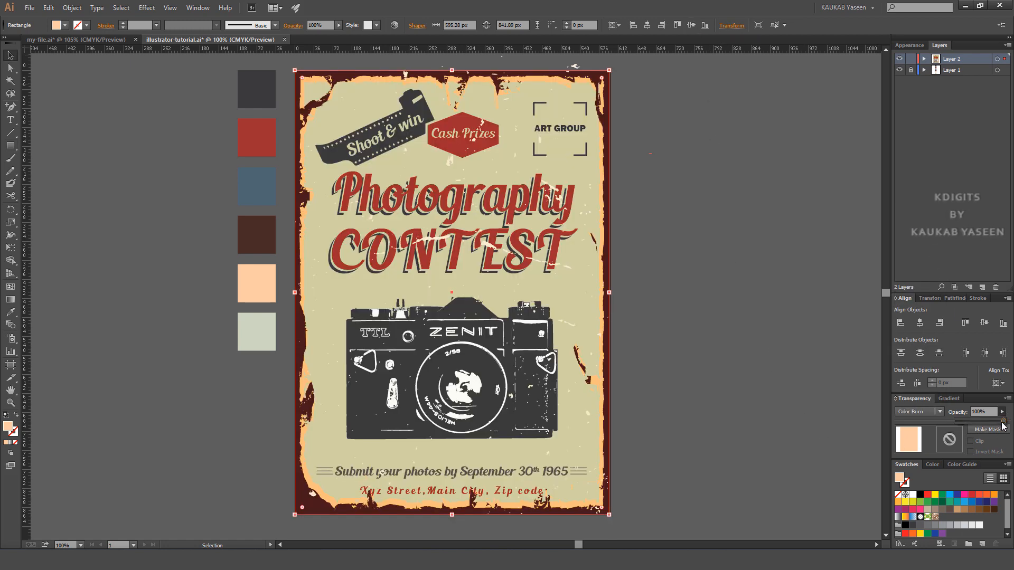
{"action": "left_click", "coordinate": [971, 412]}
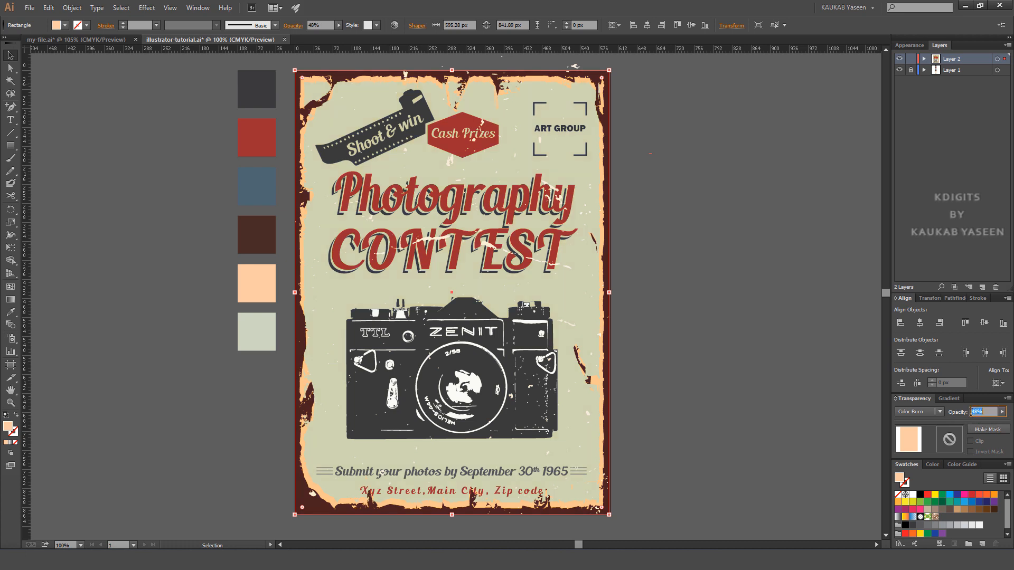
{"action": "type", "text": "50"}
{"action": "key", "text": "Return"}
Step: Place the linked brown paper texture over the poster at about 686.58 × 1029.43 px
{"action": "left_click", "coordinate": [29, 8]}
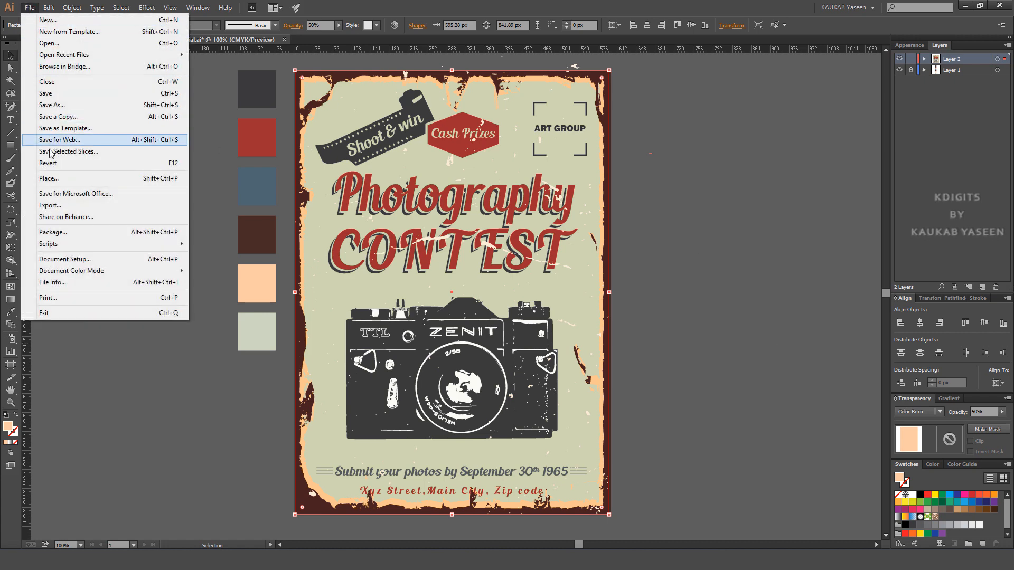
{"action": "left_click", "coordinate": [55, 179]}
{"action": "double_click", "coordinate": [159, 93]}
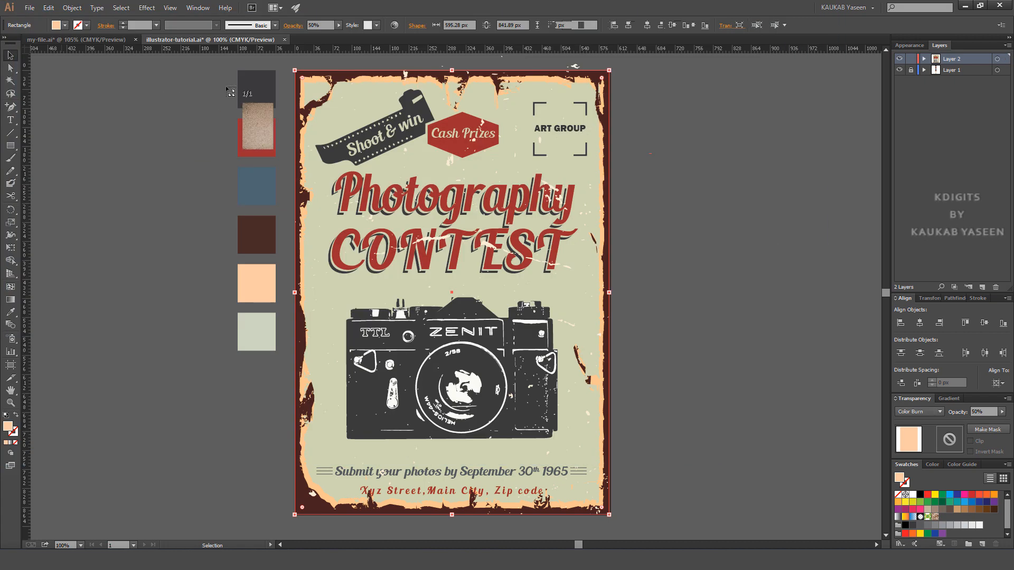
{"action": "left_click_drag", "start_coordinate": [296, 70], "coordinate": [592, 502]}
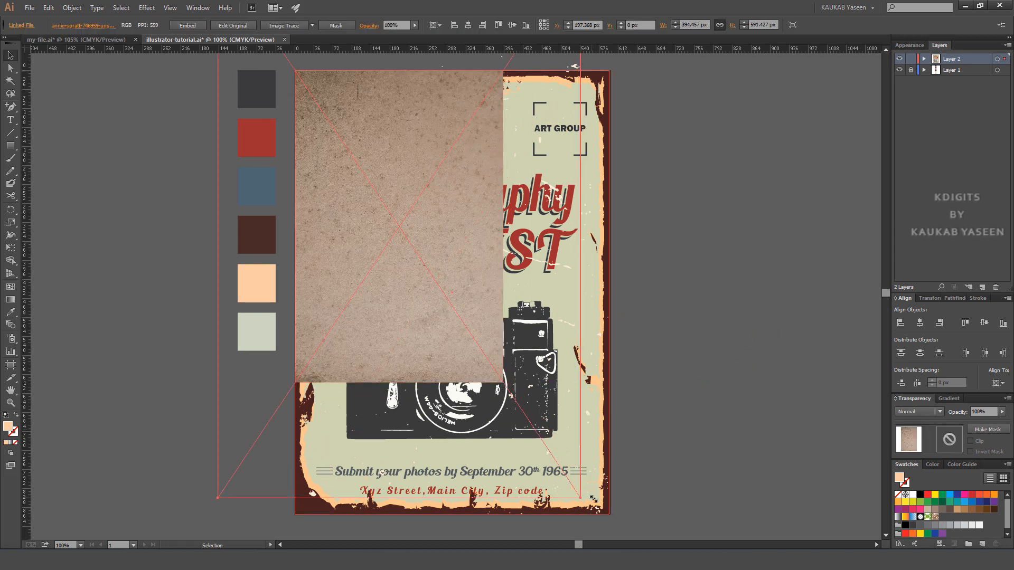
{"action": "left_click_drag", "start_coordinate": [453, 331], "coordinate": [493, 354]}
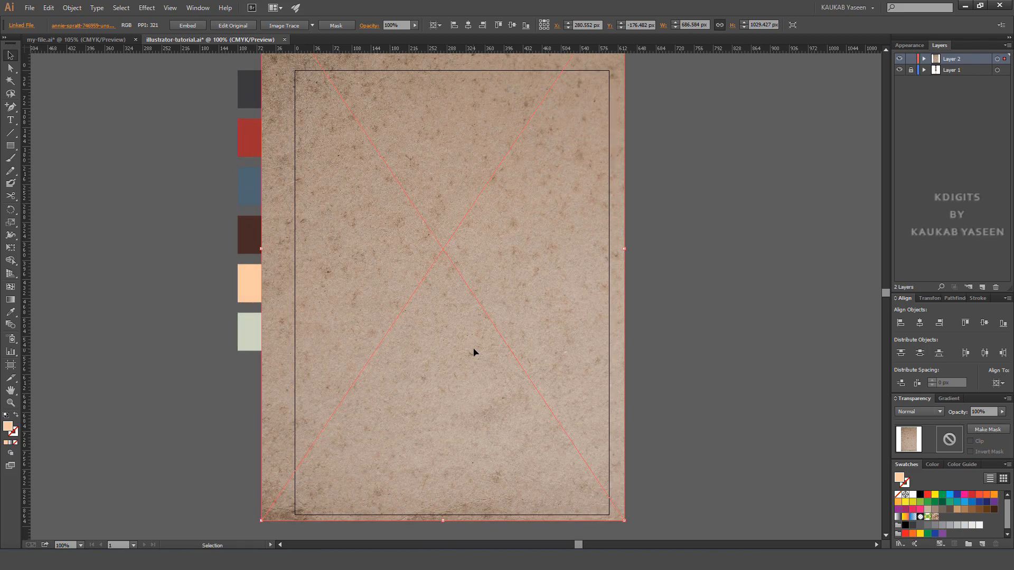
Step: Centre the paper texture on the artboard and scale it down proportionally about its centre to about 610.04 × 914.66 px
{"action": "left_click", "coordinate": [512, 25]}
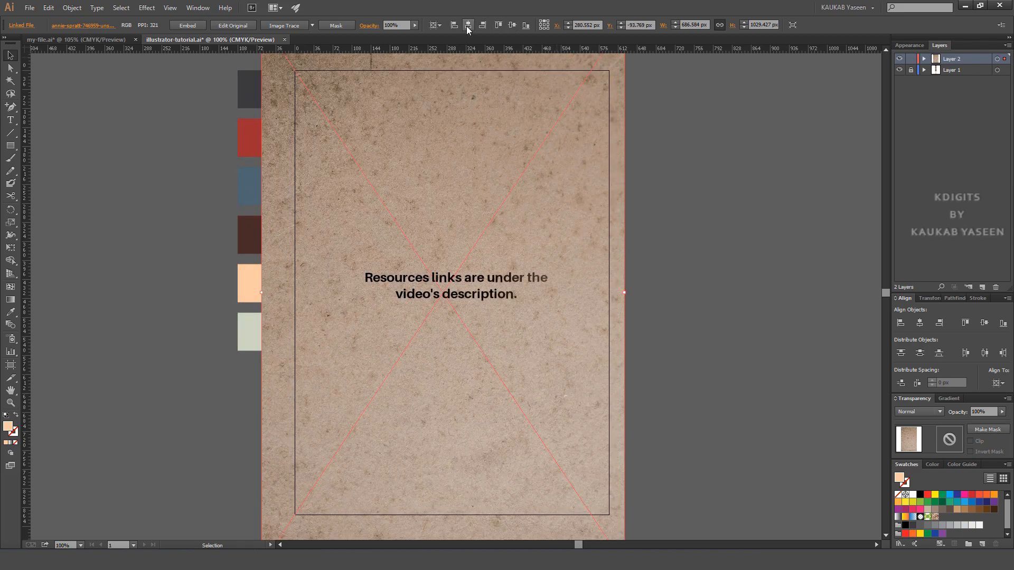
{"action": "left_click", "coordinate": [468, 25]}
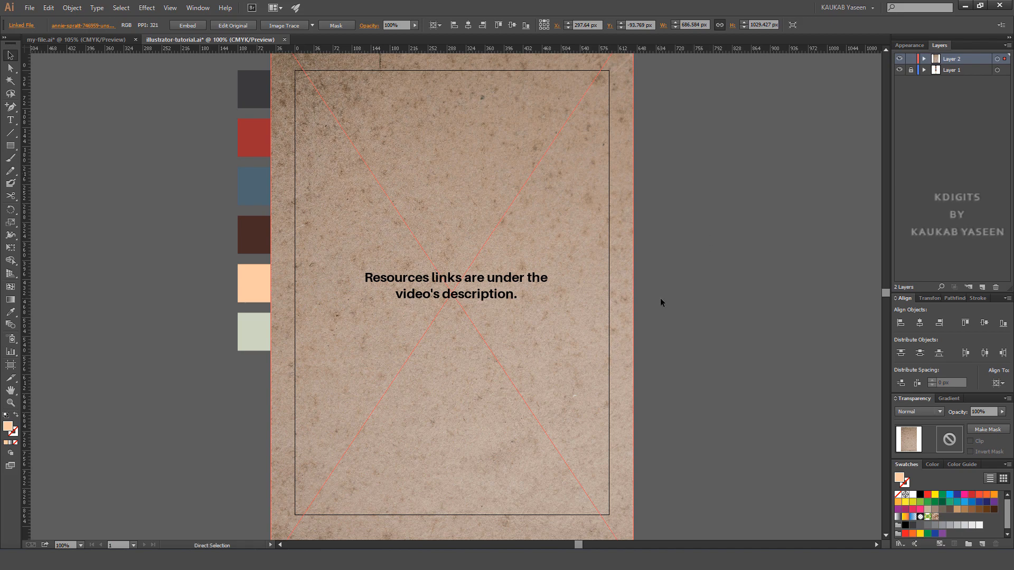
{"action": "key", "text": "ctrl+minus"}
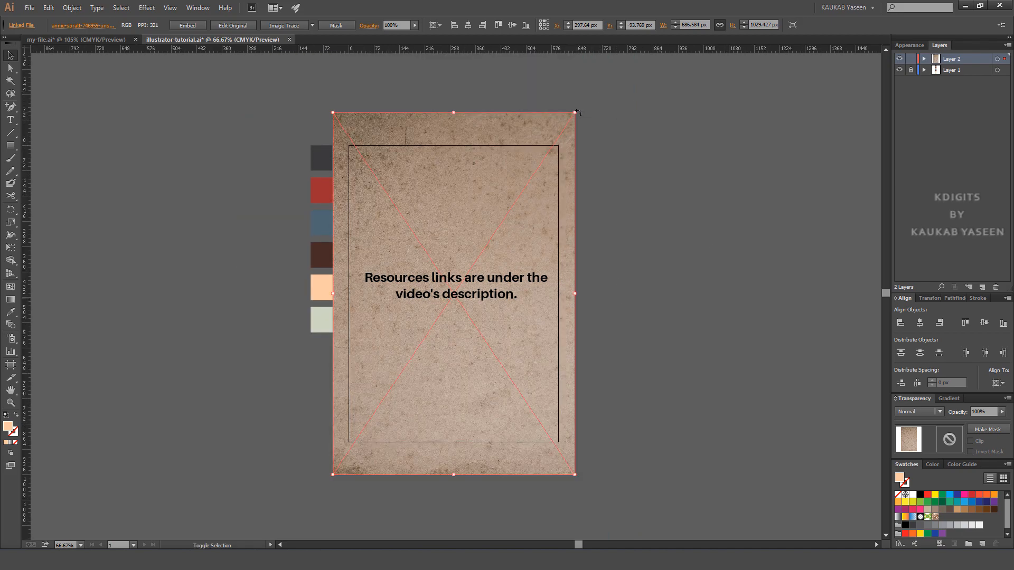
{"action": "left_click_drag", "start_coordinate": [575, 112], "coordinate": [565, 134]}
{"action": "left_click", "coordinate": [639, 188]}
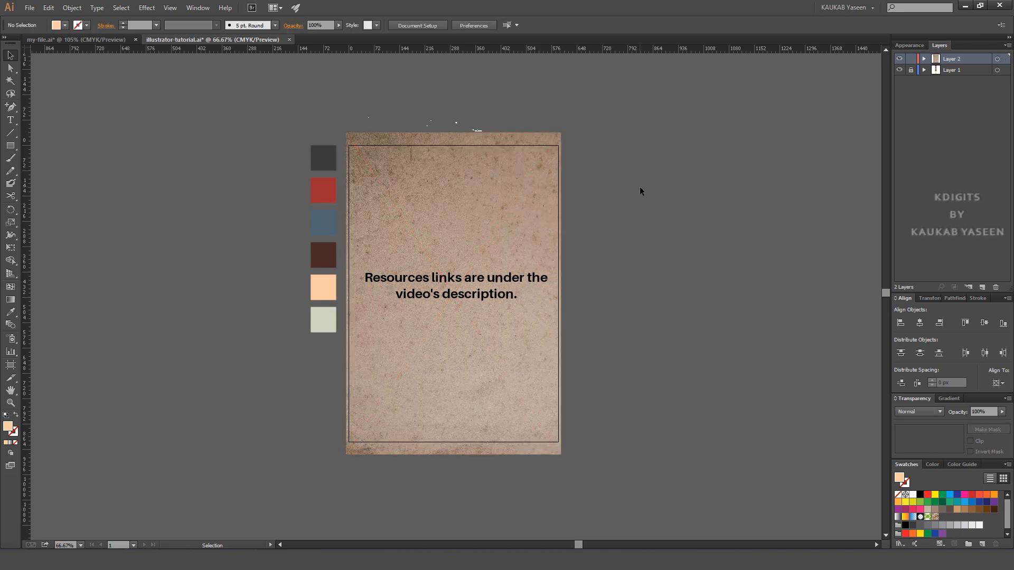
Step: Set the paper texture's blending mode to Multiply and its opacity to 30%
{"action": "key", "text": "ctrl+plus"}
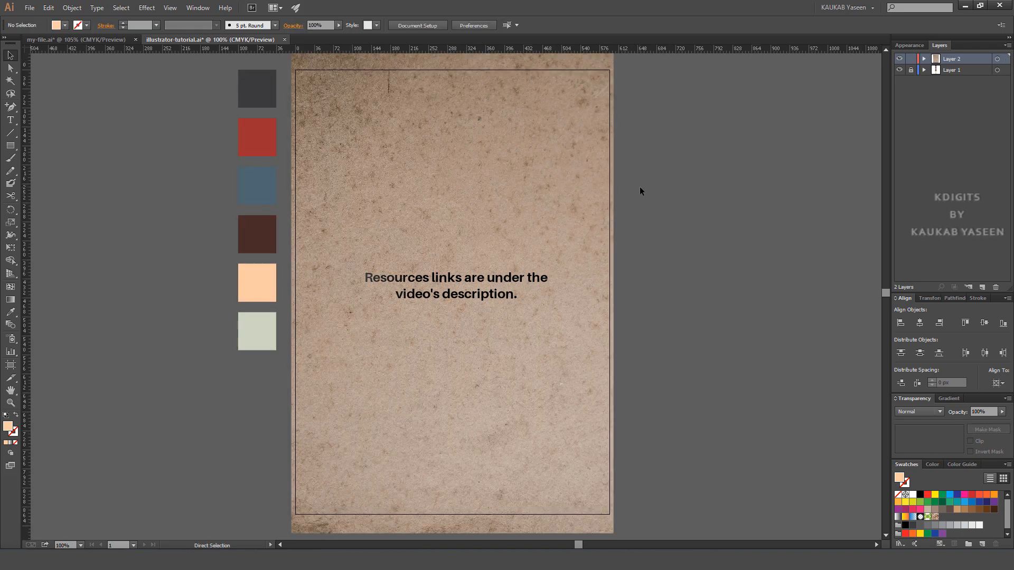
{"action": "left_click", "coordinate": [546, 245]}
{"action": "left_click", "coordinate": [546, 245]}
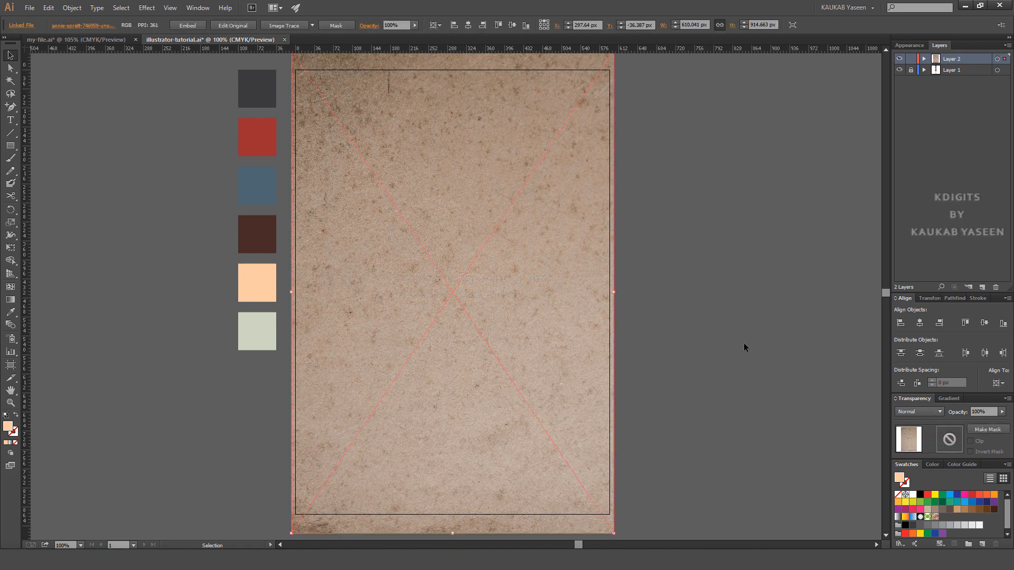
{"action": "left_click", "coordinate": [919, 411]}
{"action": "left_click", "coordinate": [915, 238]}
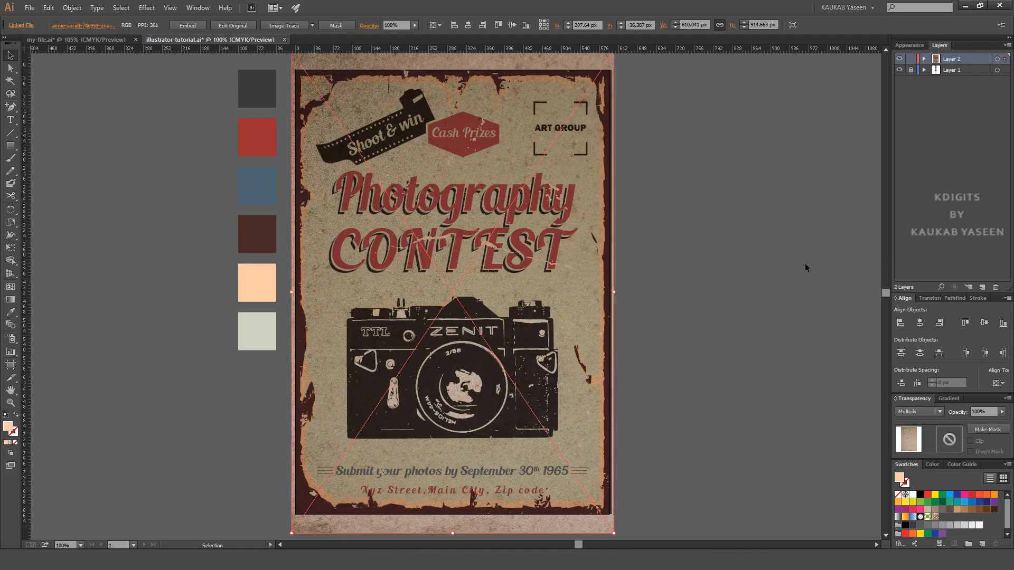
{"action": "left_click", "coordinate": [1002, 411]}
{"action": "left_click_drag", "start_coordinate": [1003, 421], "coordinate": [972, 422]}
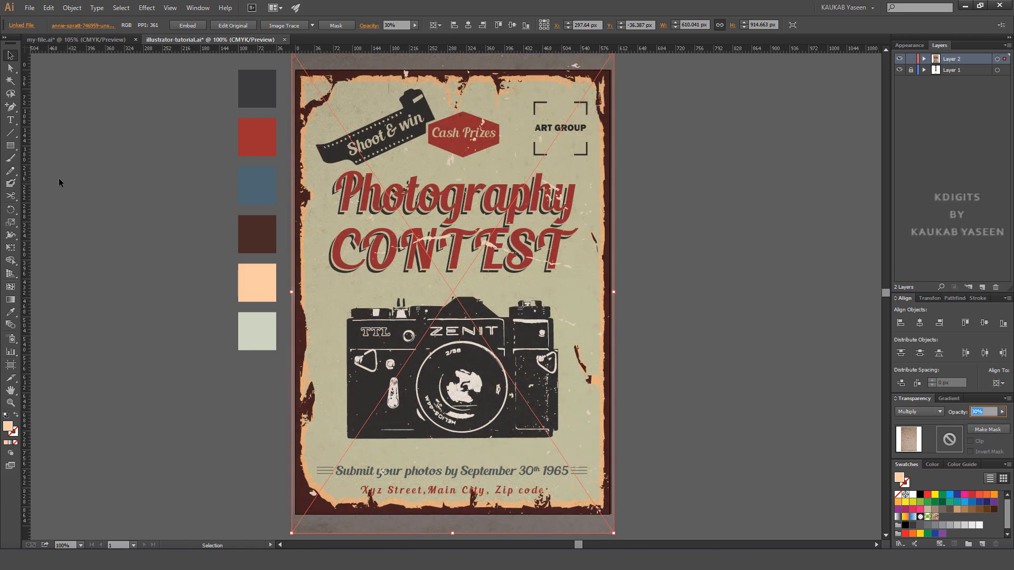
Step: Create another 595.28 × 841.89 px rectangle on top of the artwork and centre it on the artboard in both directions
{"action": "left_click", "coordinate": [11, 146]}
{"action": "left_click", "coordinate": [588, 213]}
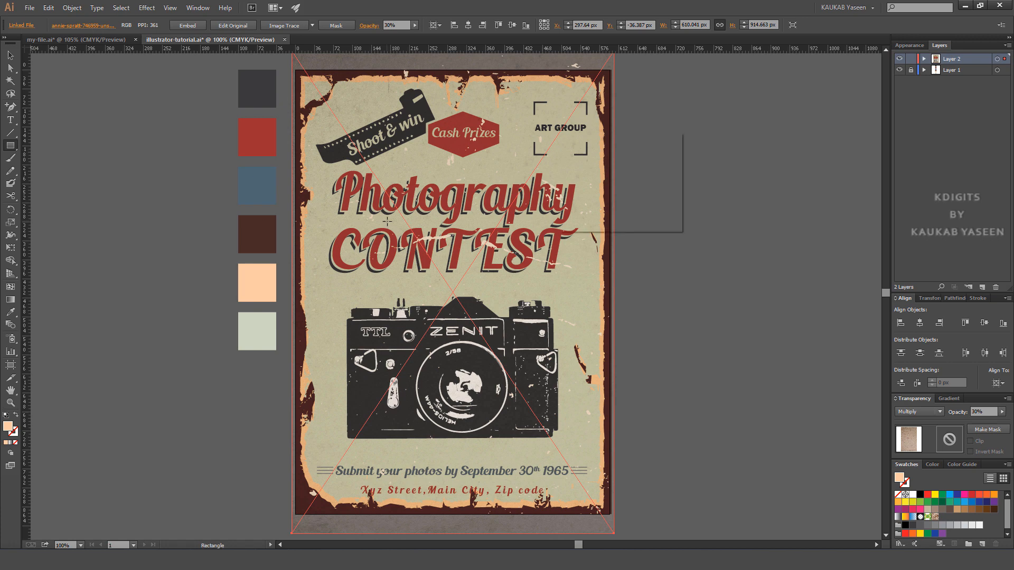
{"action": "left_click", "coordinate": [588, 205]}
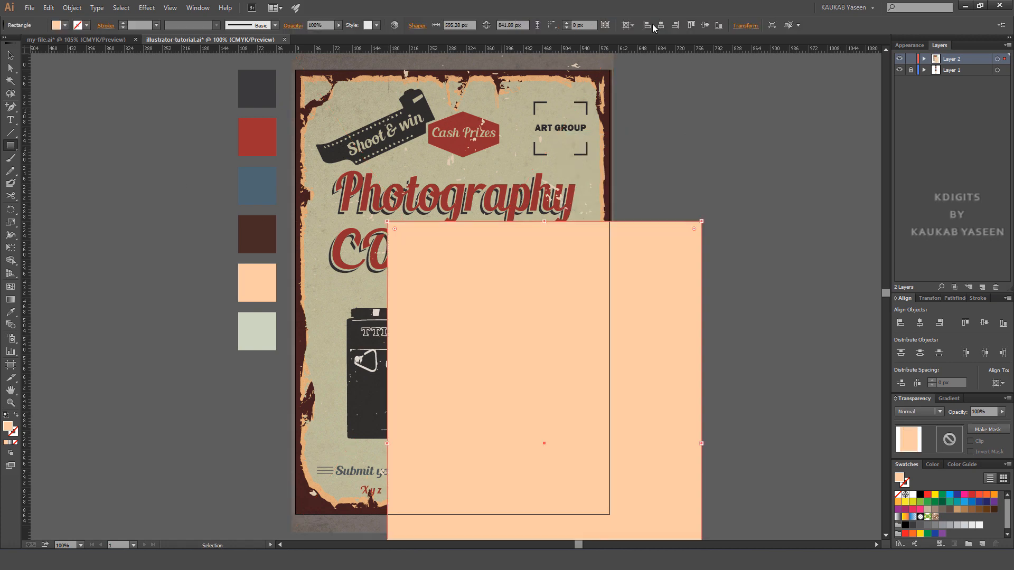
{"action": "left_click", "coordinate": [660, 25]}
{"action": "left_click", "coordinate": [706, 25]}
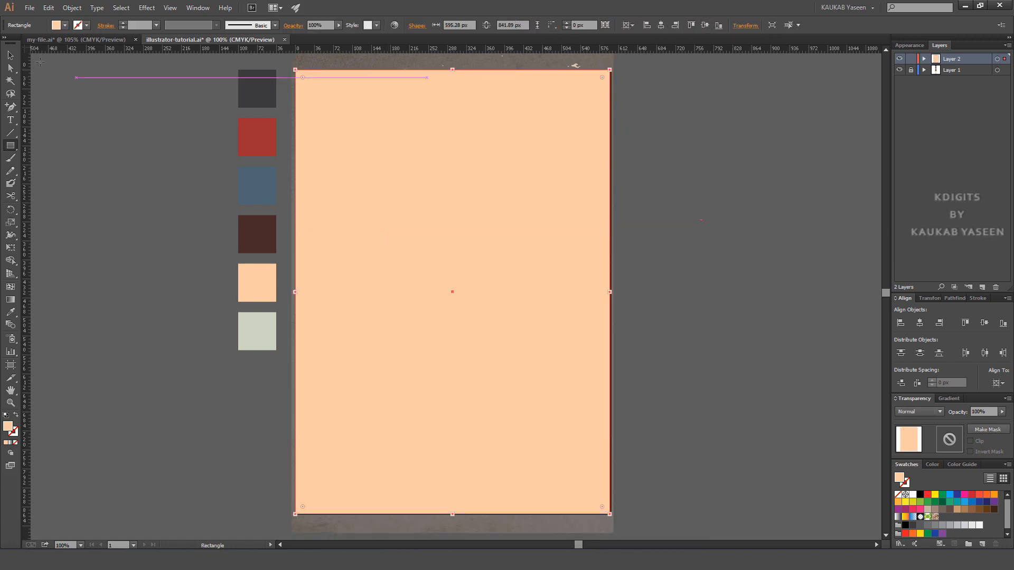
Step: Select all unlocked artwork and make a clipping mask from the top rectangle to trim everything to the artboard
{"action": "left_click", "coordinate": [11, 55]}
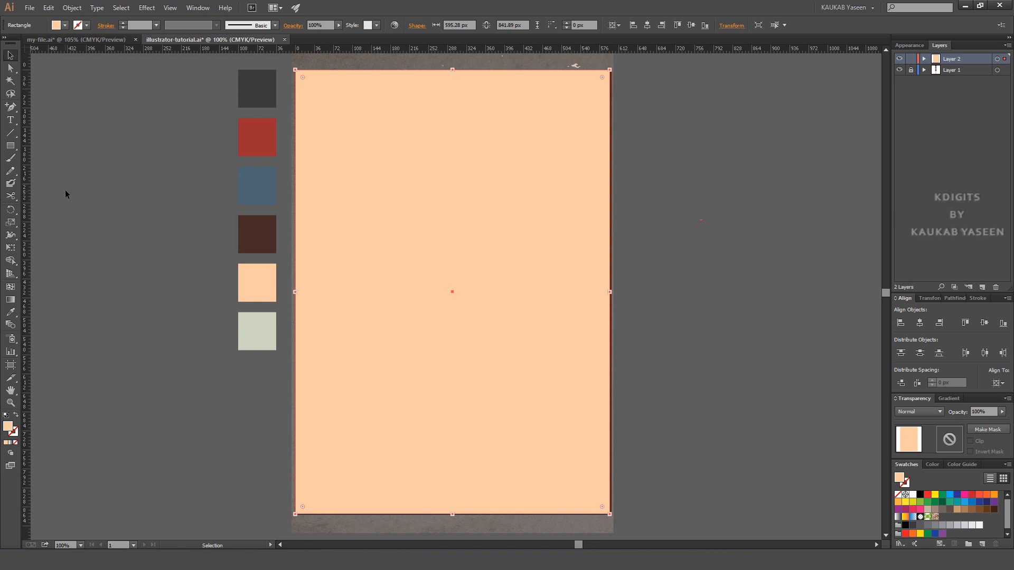
{"action": "left_click", "coordinate": [121, 8]}
{"action": "left_click", "coordinate": [165, 22]}
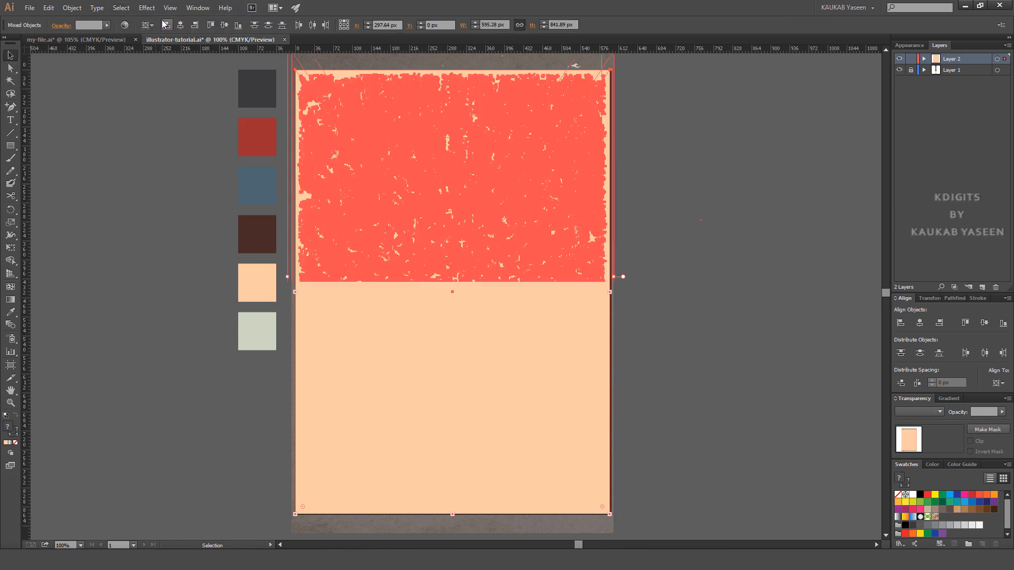
{"action": "left_click", "coordinate": [72, 8]}
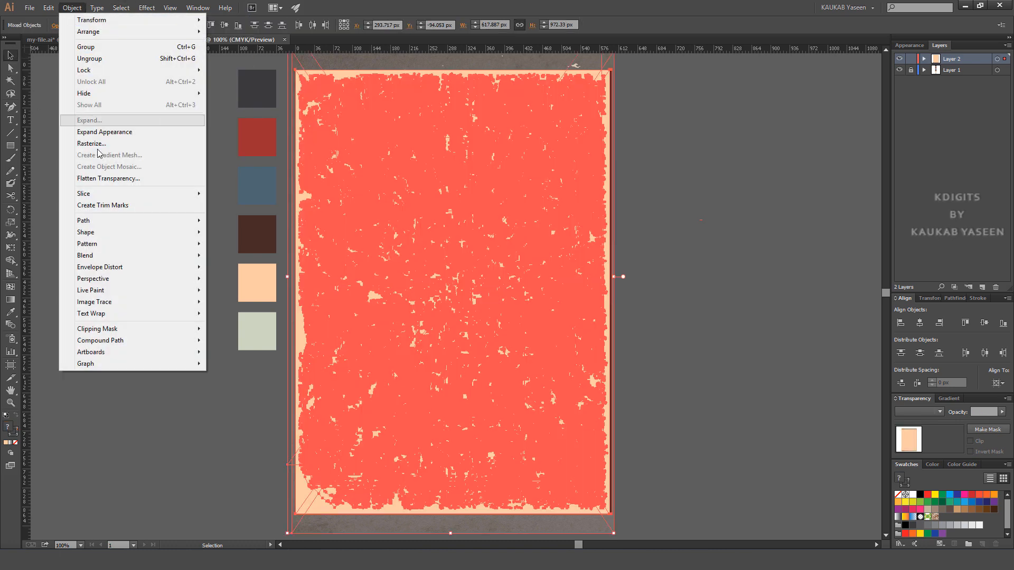
{"action": "mouse_move", "coordinate": [132, 332]}
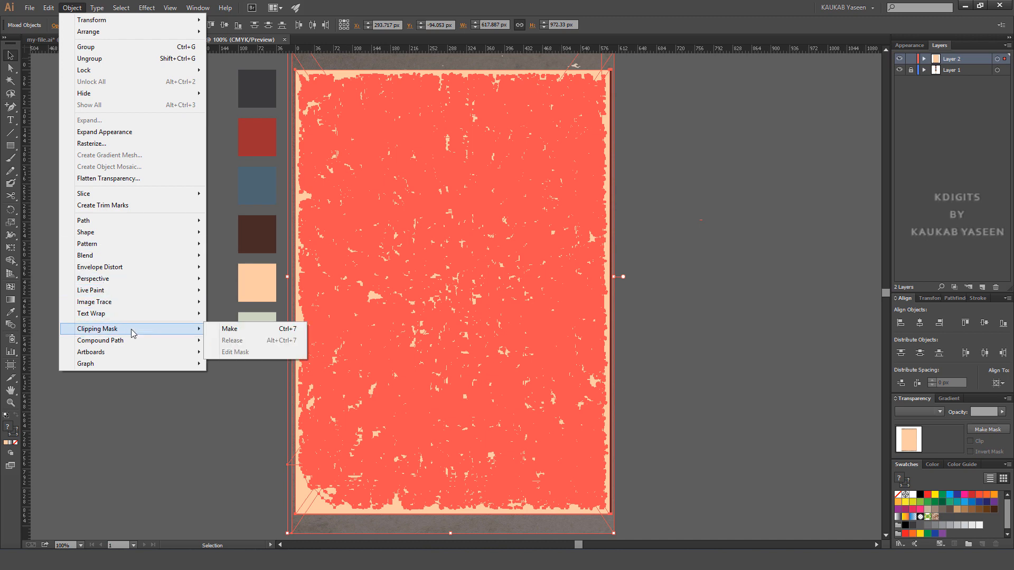
{"action": "left_click", "coordinate": [263, 331]}
{"action": "left_click", "coordinate": [731, 343]}
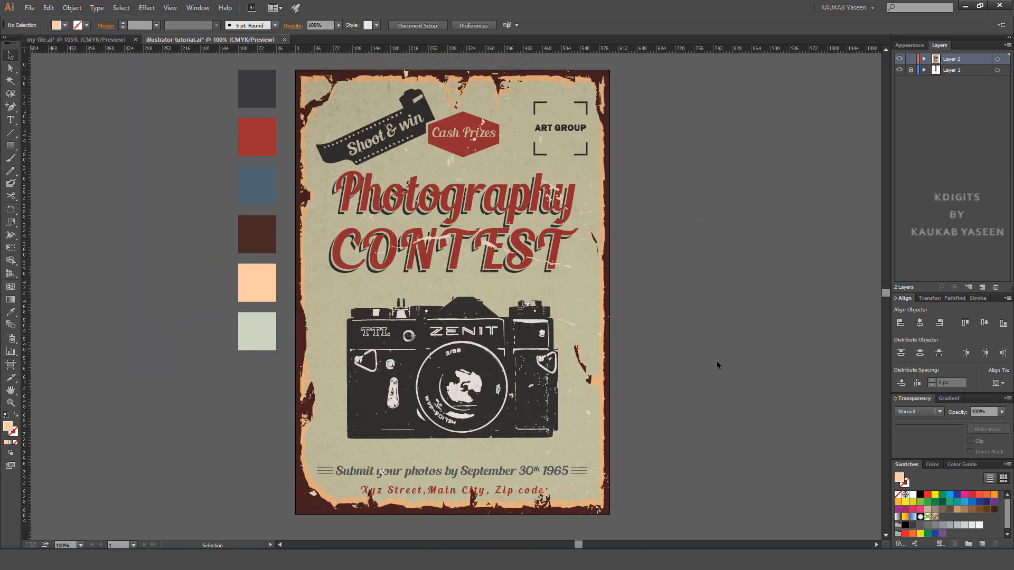